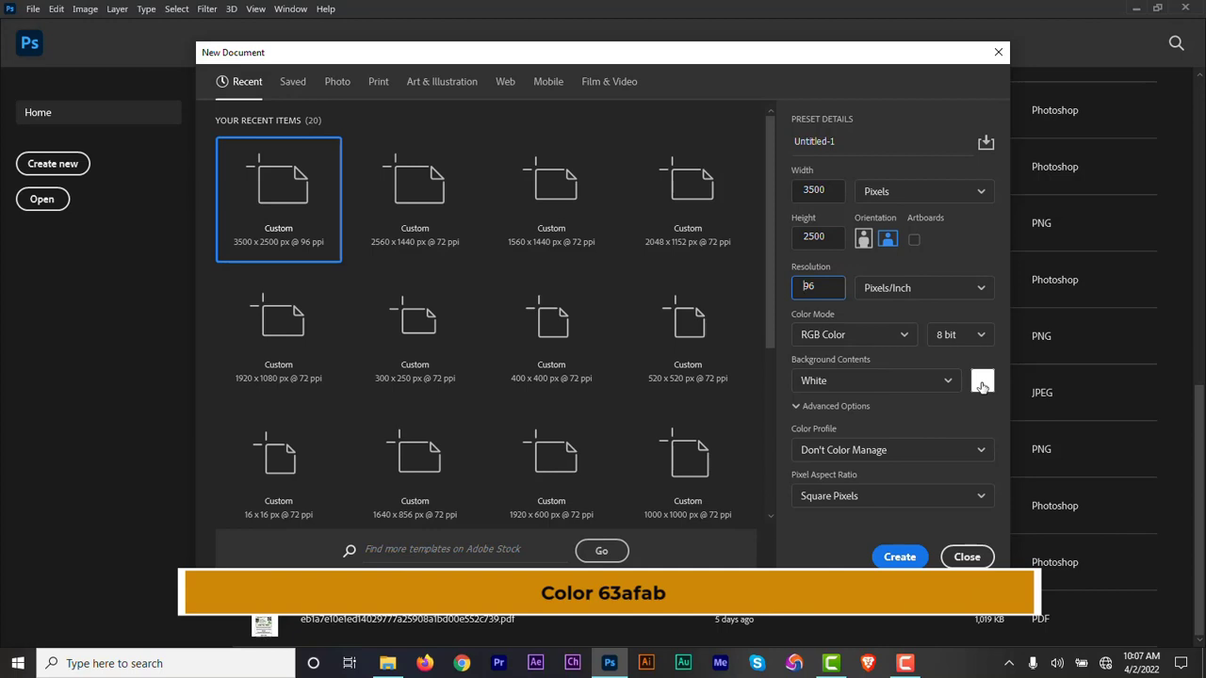
Set the new document's background color to 63afab and create the 3500 x 2500 px document.
{"action": "left_click", "coordinate": [982, 387]}
{"action": "type", "text": "63afab"}
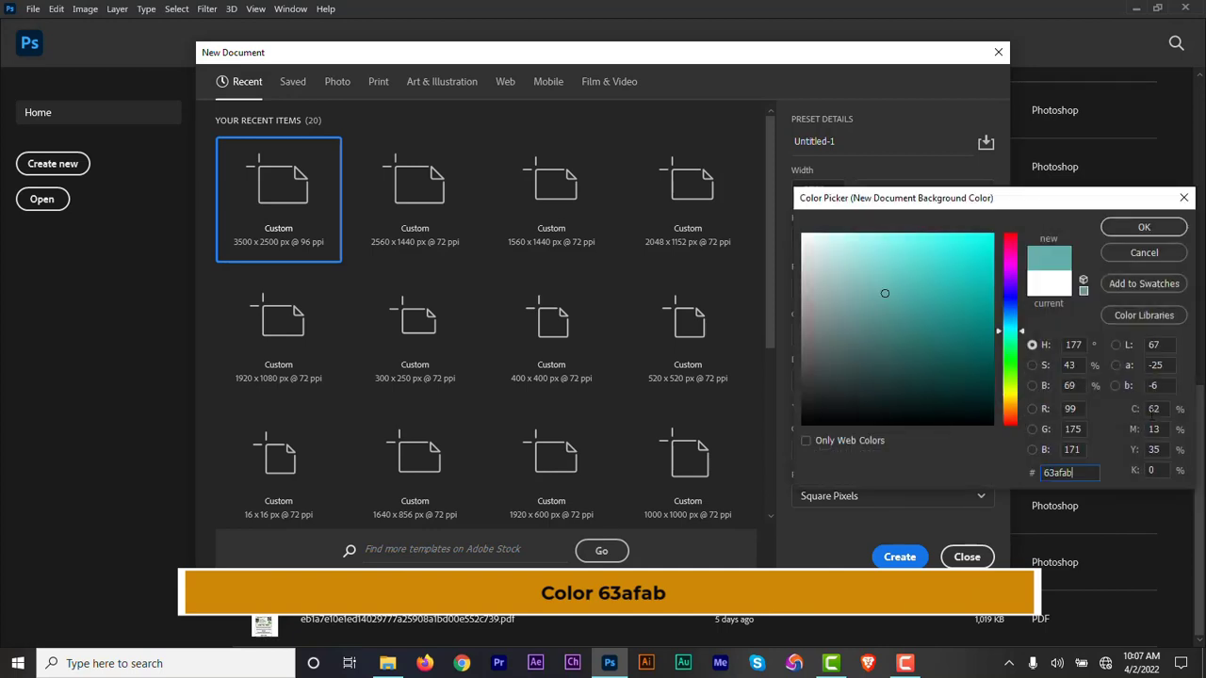
{"action": "left_click", "coordinate": [1144, 229]}
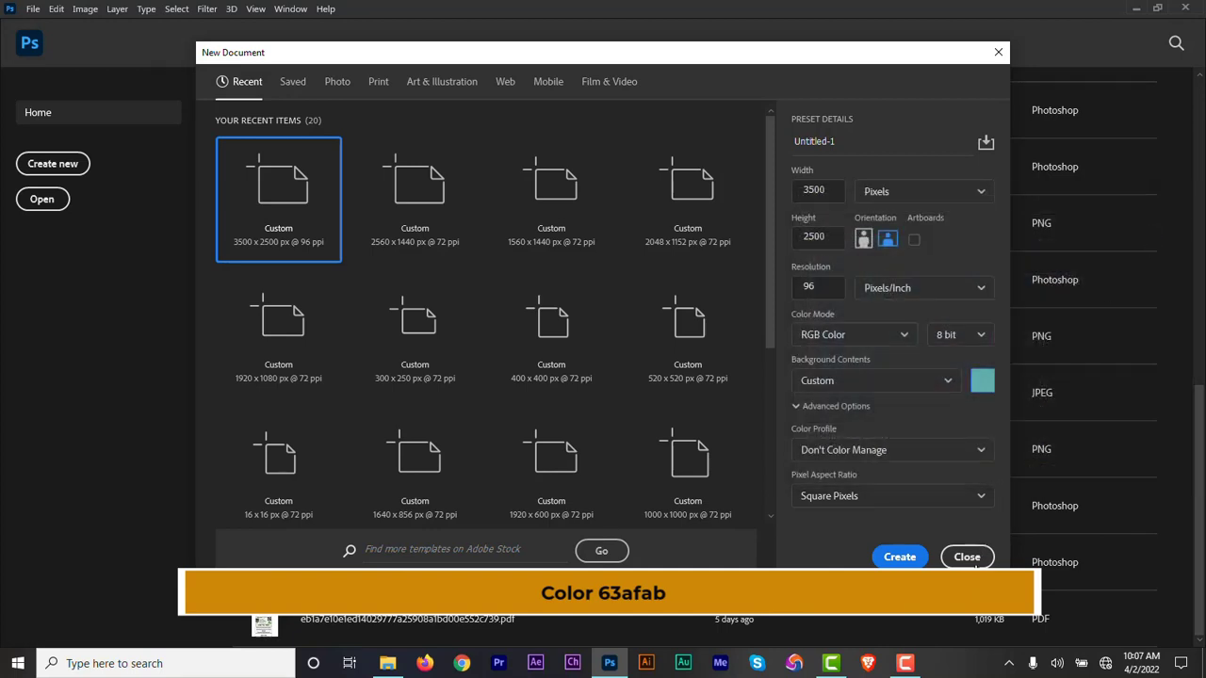
{"action": "left_click", "coordinate": [900, 557]}
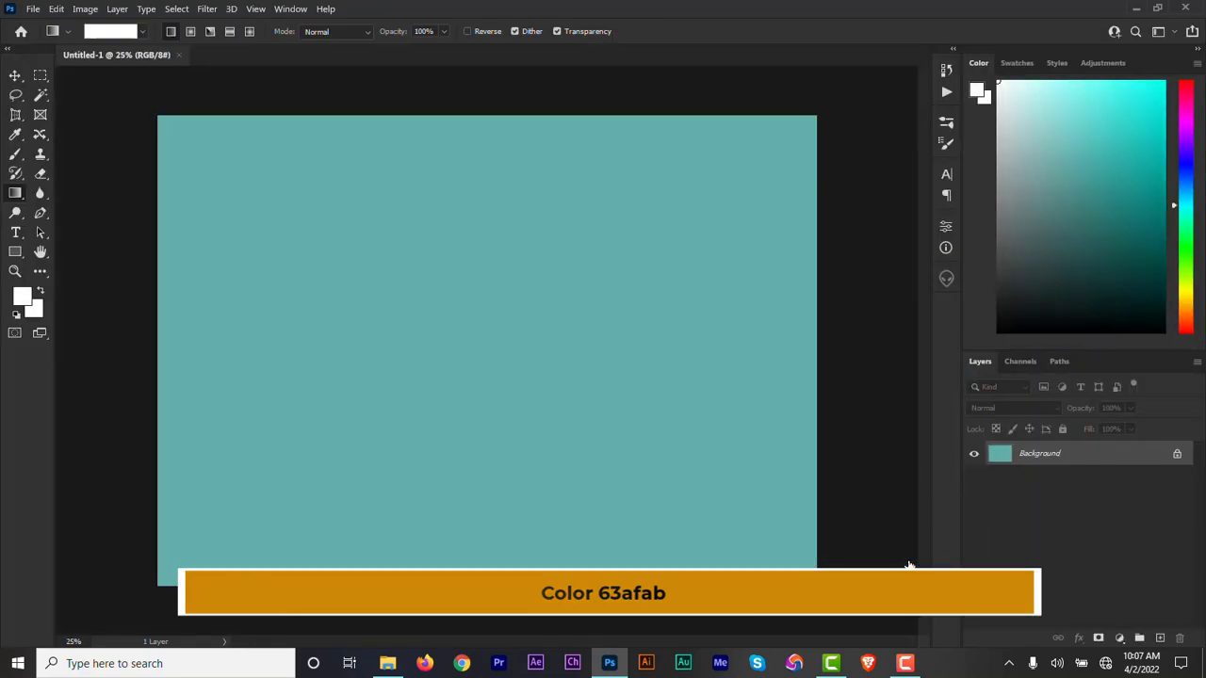
Create a white rectangle 1230 px wide and 1804 px high and move it to the right half of the canvas.
{"action": "left_click", "coordinate": [13, 78]}
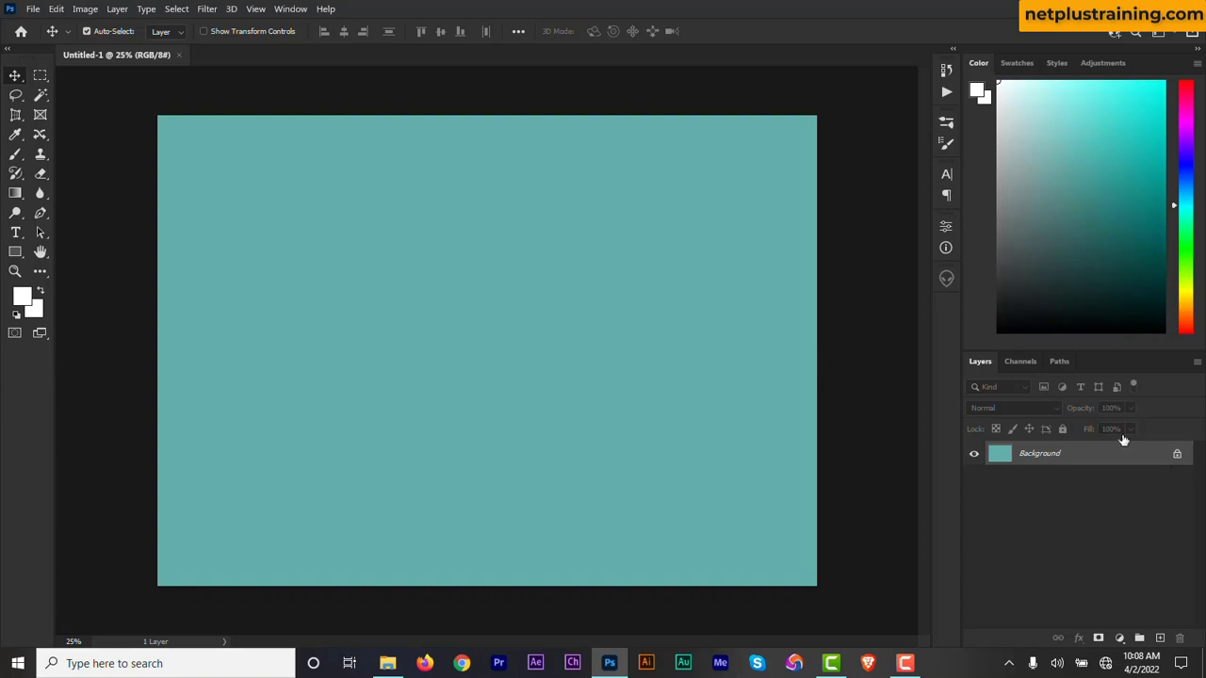
{"action": "left_click", "coordinate": [17, 255]}
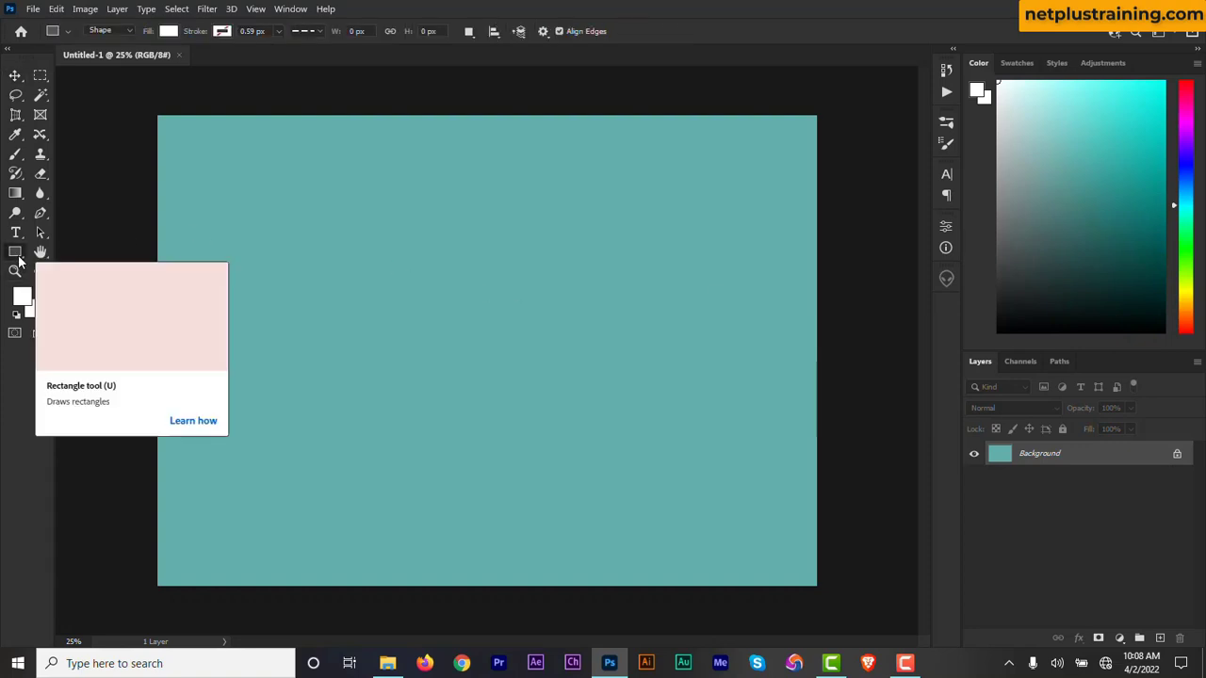
{"action": "left_click", "coordinate": [434, 263]}
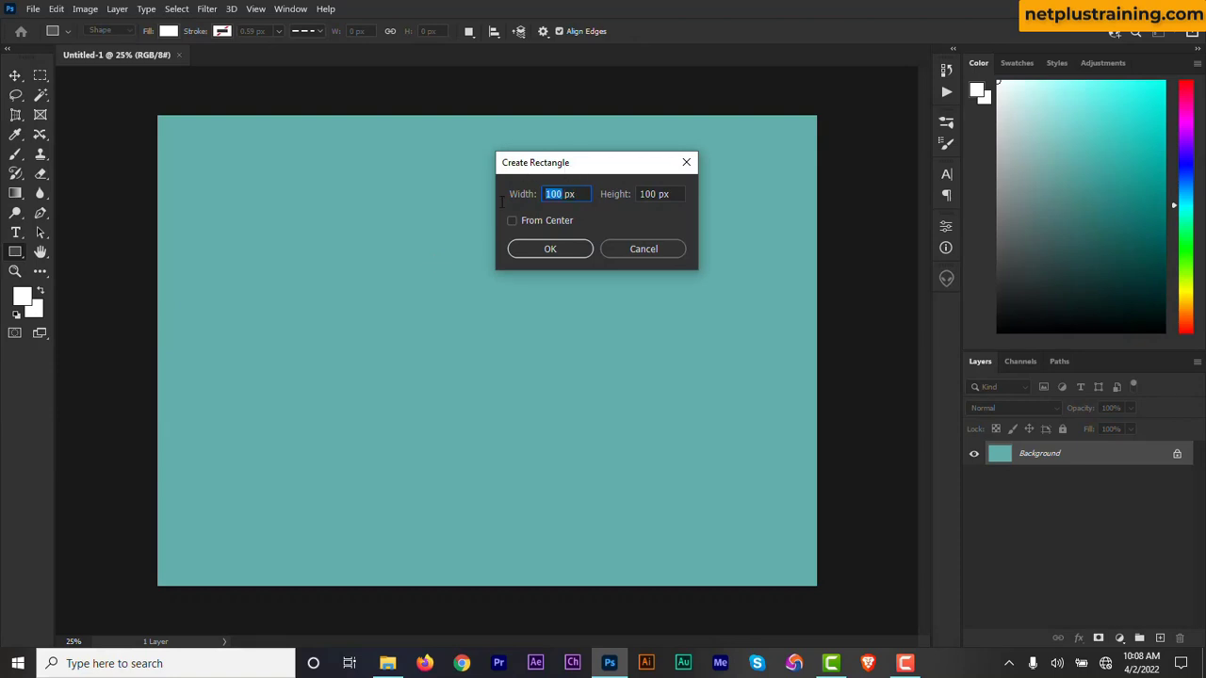
{"action": "type", "text": "123"}
{"action": "left_click_drag", "start_coordinate": [659, 194], "coordinate": [646, 194]}
{"action": "type", "text": "804"}
{"action": "left_click", "coordinate": [560, 249]}
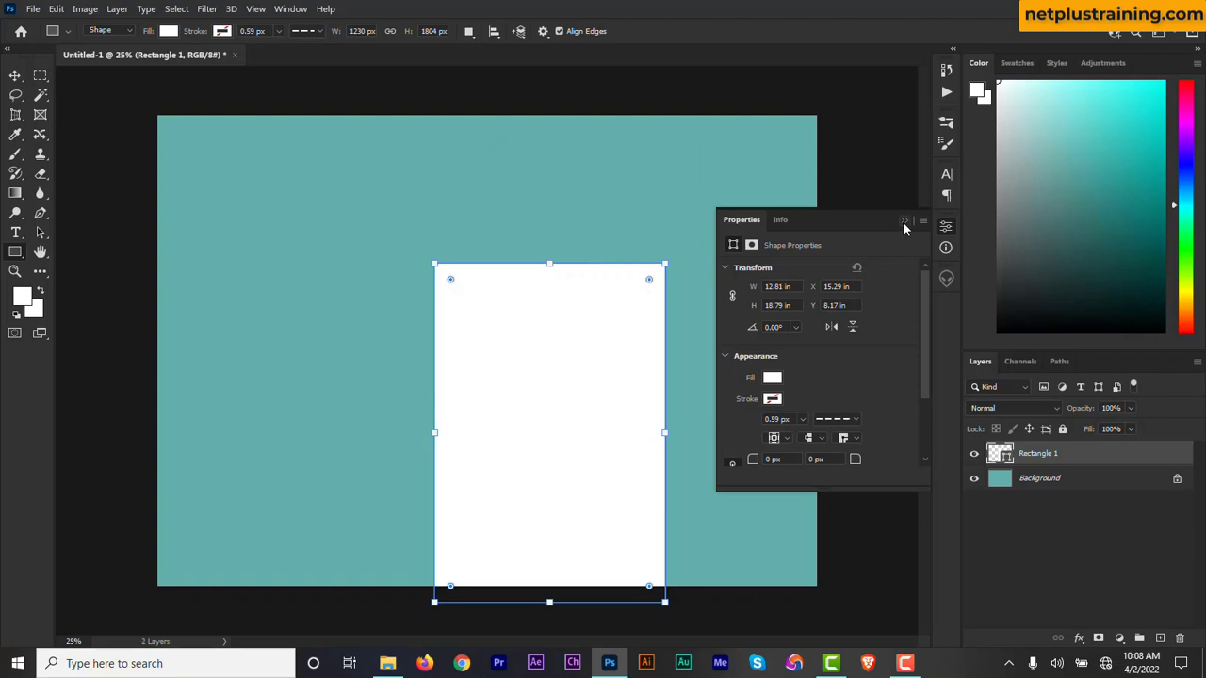
{"action": "left_click", "coordinate": [903, 221]}
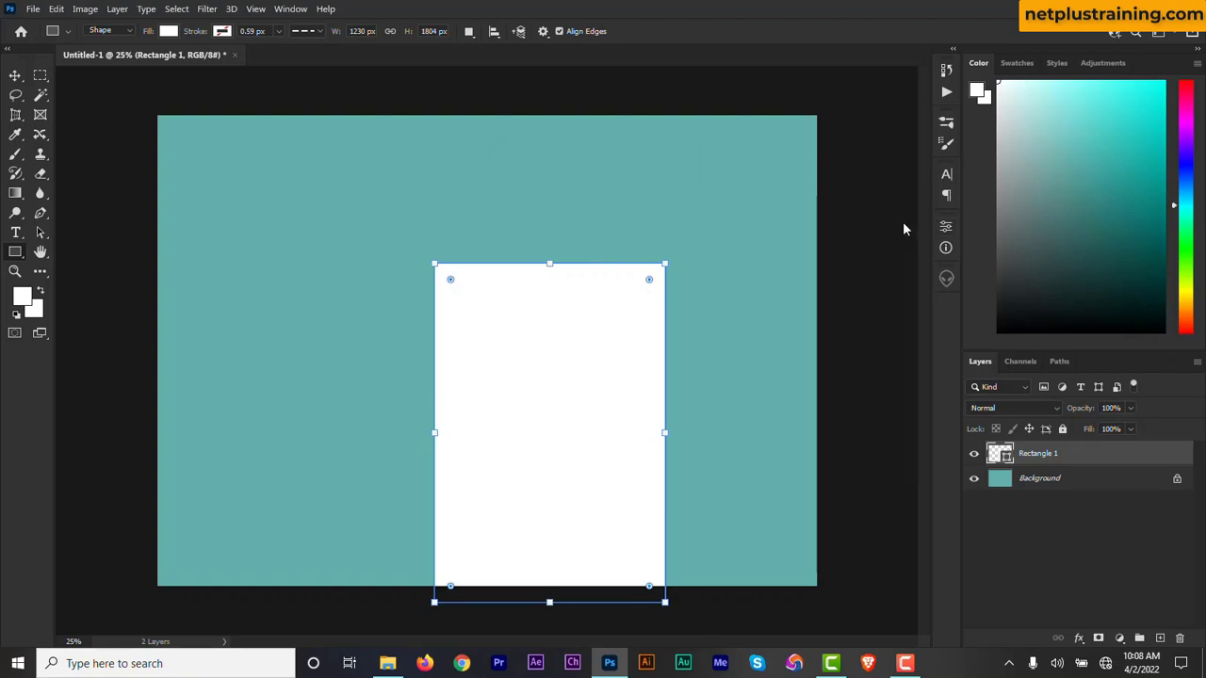
{"action": "left_click", "coordinate": [15, 75]}
{"action": "left_click_drag", "start_coordinate": [586, 484], "coordinate": [678, 399]}
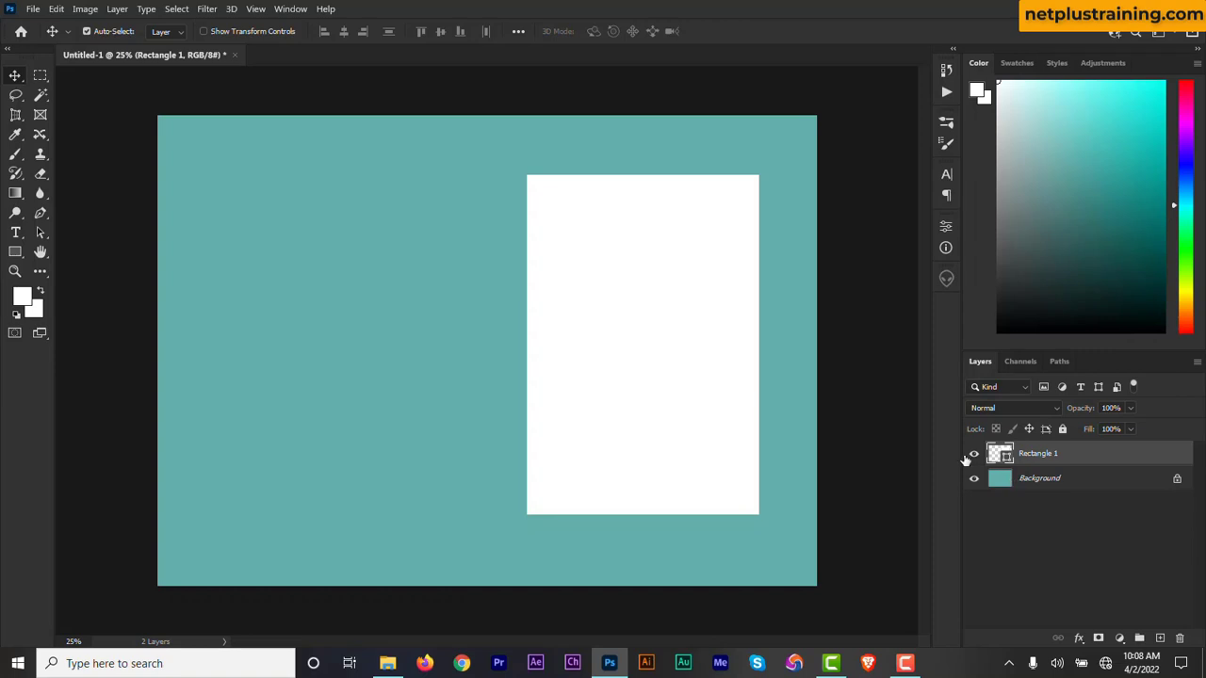
Create a new layer group above the rectangle layer and name it front cover.
{"action": "left_click", "coordinate": [1139, 638]}
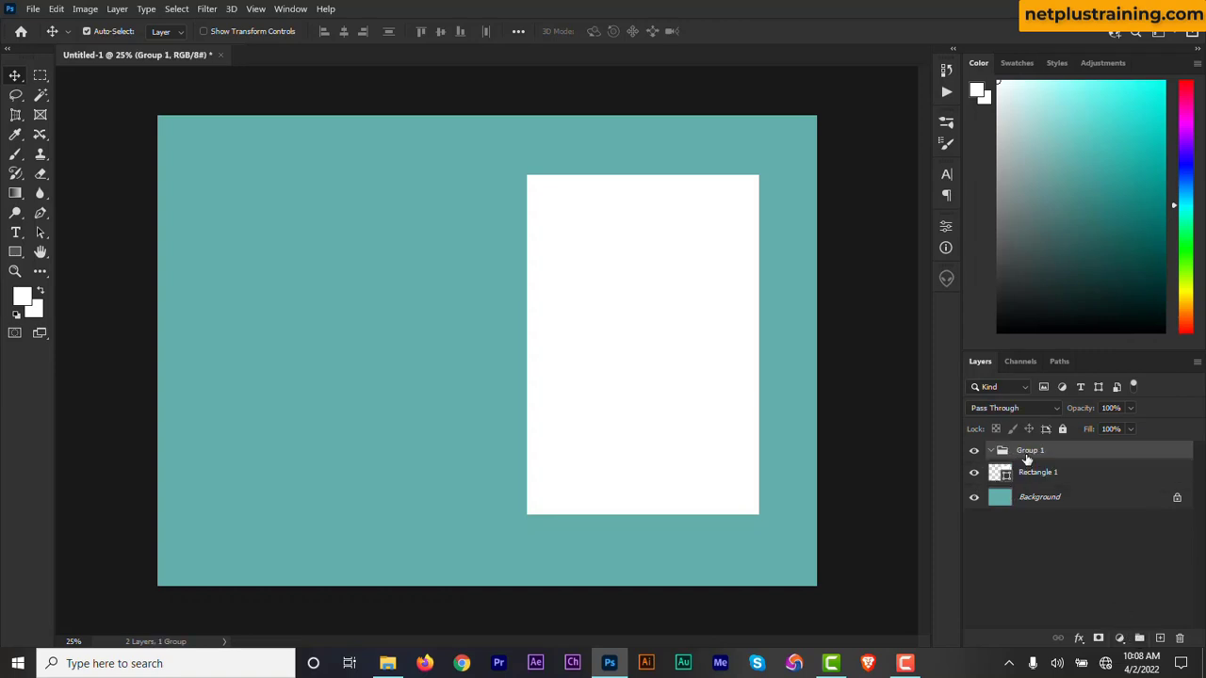
{"action": "double_click", "coordinate": [1027, 456]}
{"action": "type", "text": "front cover"}
Duplicate the rectangle layer, then rename the original front and the copy back.
{"action": "left_click", "coordinate": [1061, 477]}
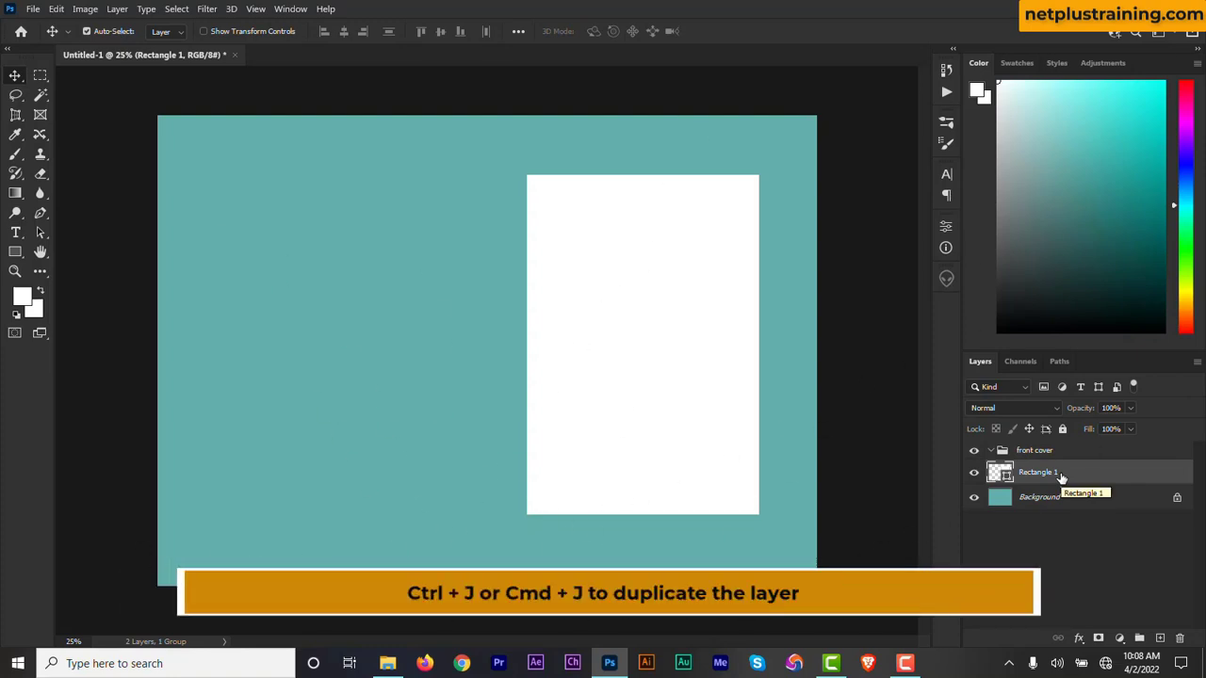
{"action": "key", "text": "ctrl+j"}
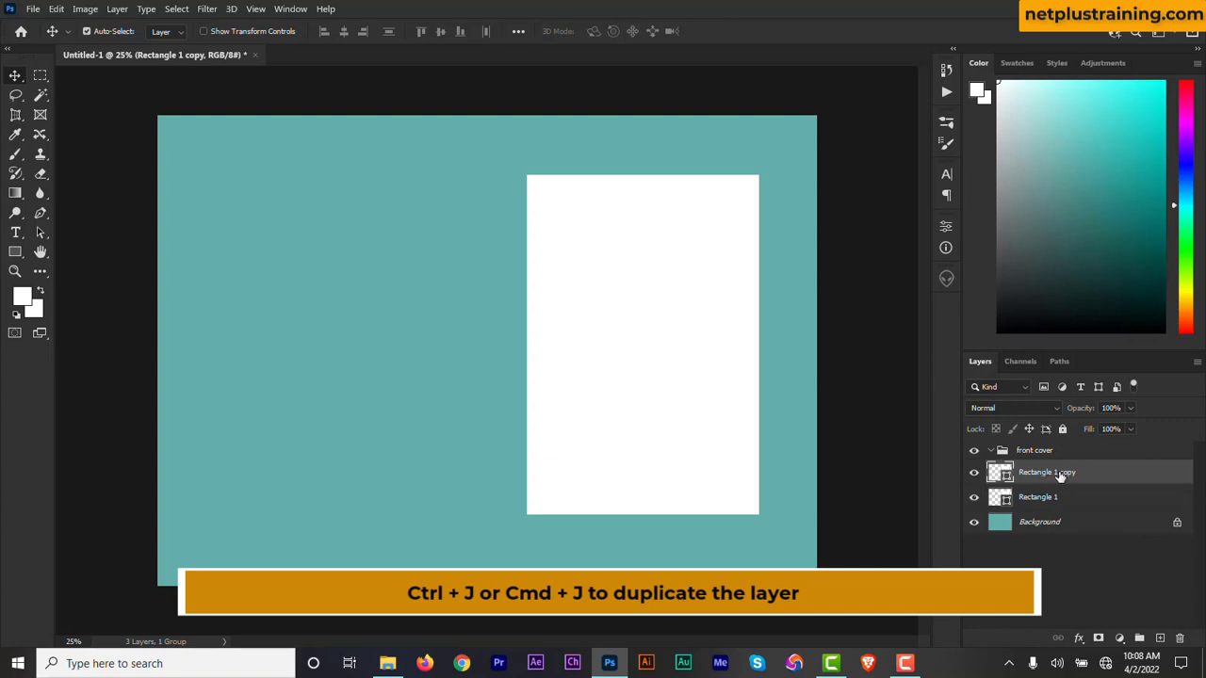
{"action": "double_click", "coordinate": [1040, 502]}
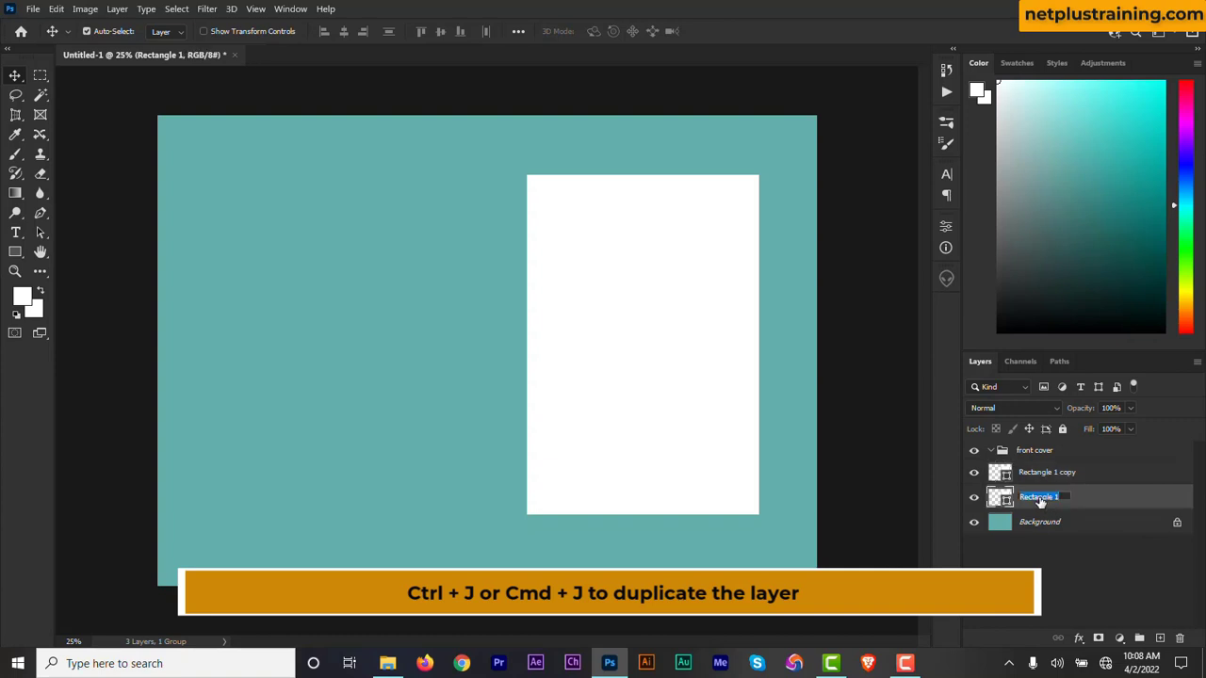
{"action": "type", "text": "front"}
{"action": "key", "text": "Return"}
{"action": "double_click", "coordinate": [1043, 473]}
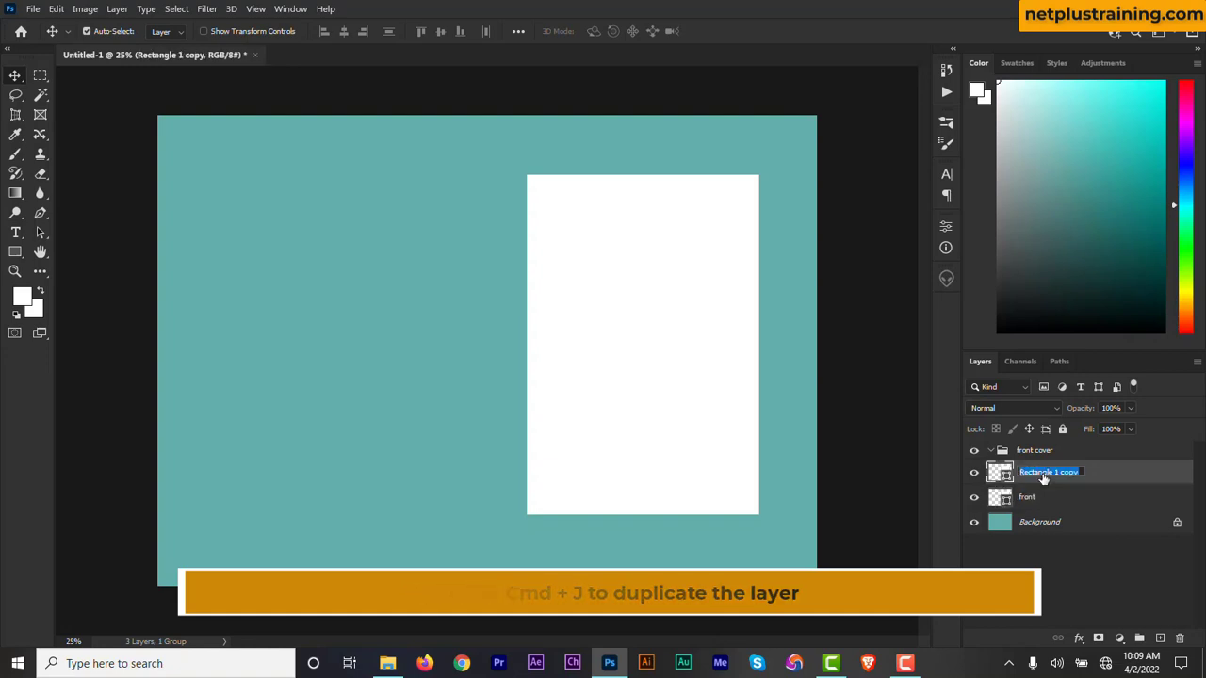
{"action": "type", "text": "back"}
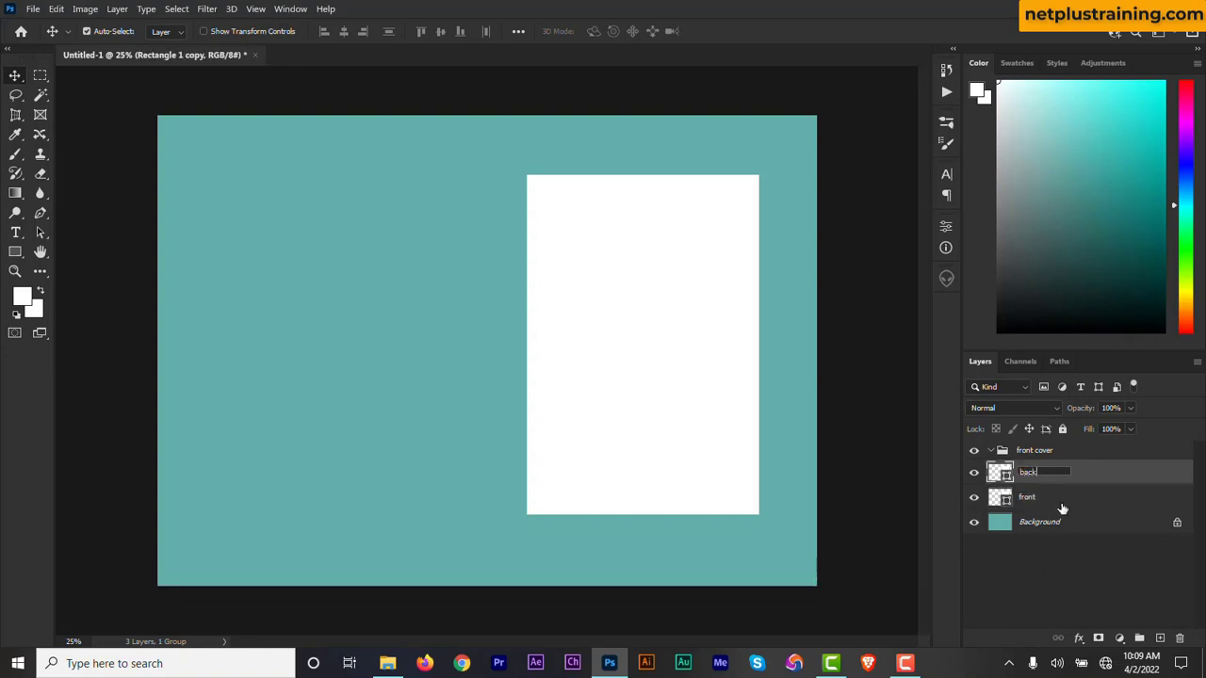
{"action": "key", "text": "Return"}
Move the front layer into the front cover group and collapse the group.
{"action": "left_click_drag", "start_coordinate": [1050, 498], "coordinate": [1049, 456]}
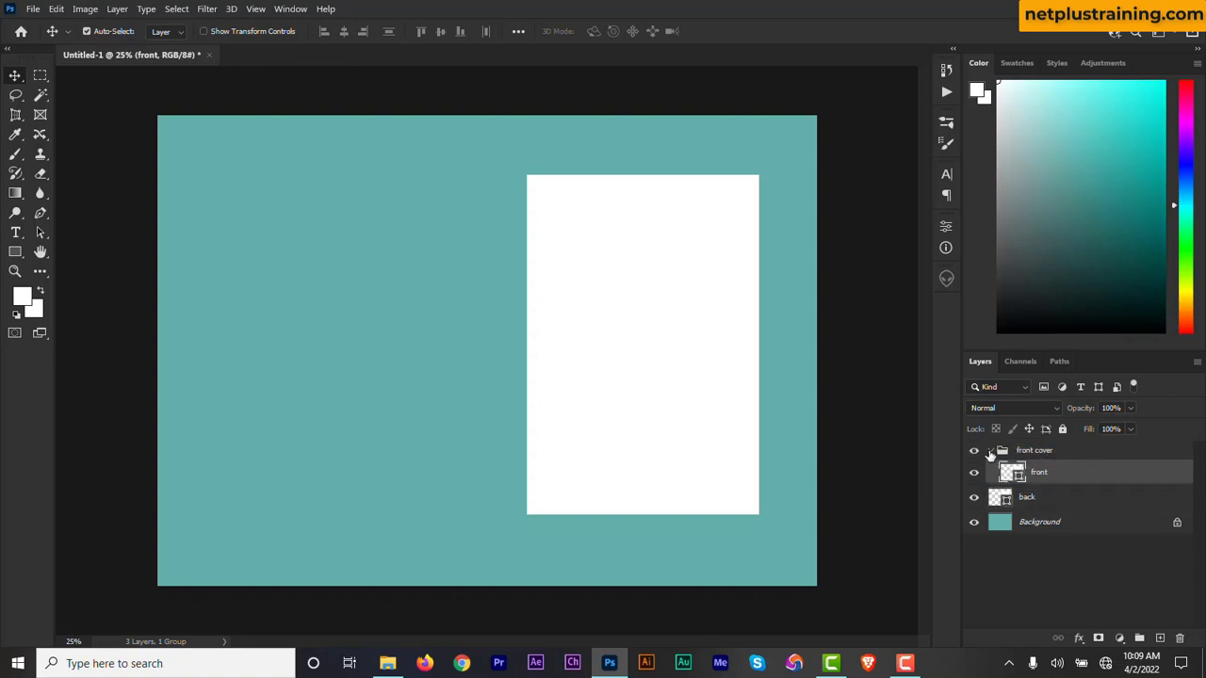
{"action": "left_click", "coordinate": [990, 451]}
Create a second layer group named back cover and move the back layer into it.
{"action": "left_click", "coordinate": [1025, 479]}
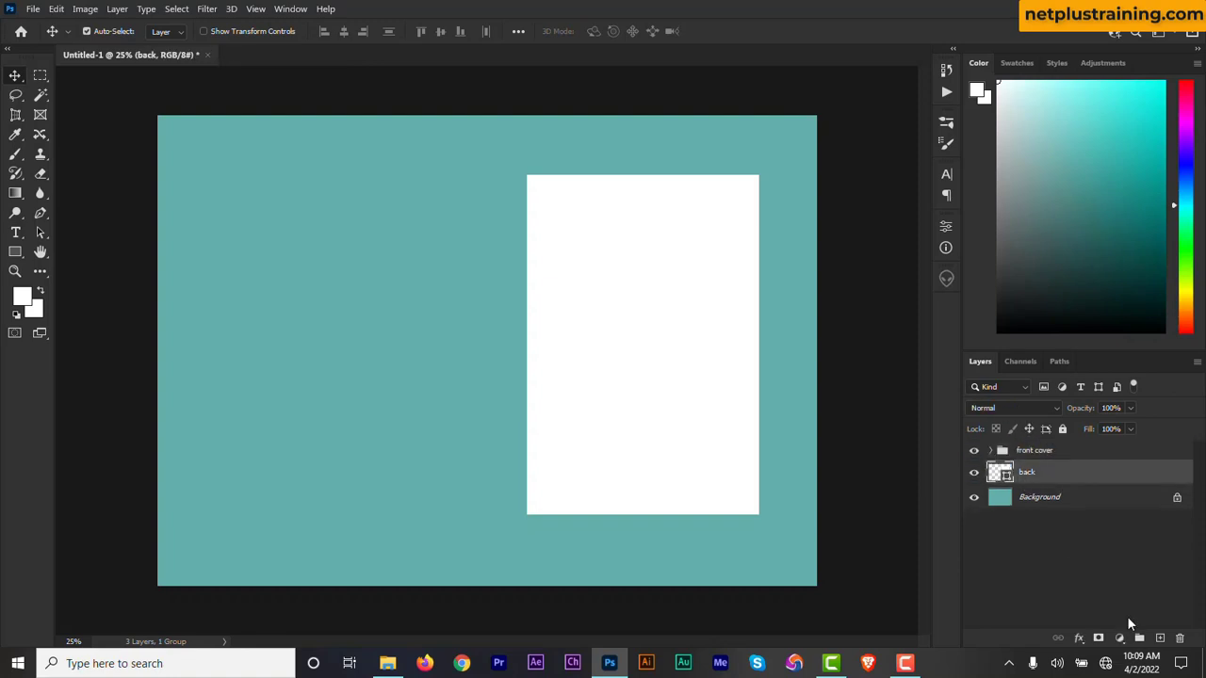
{"action": "left_click", "coordinate": [1139, 641]}
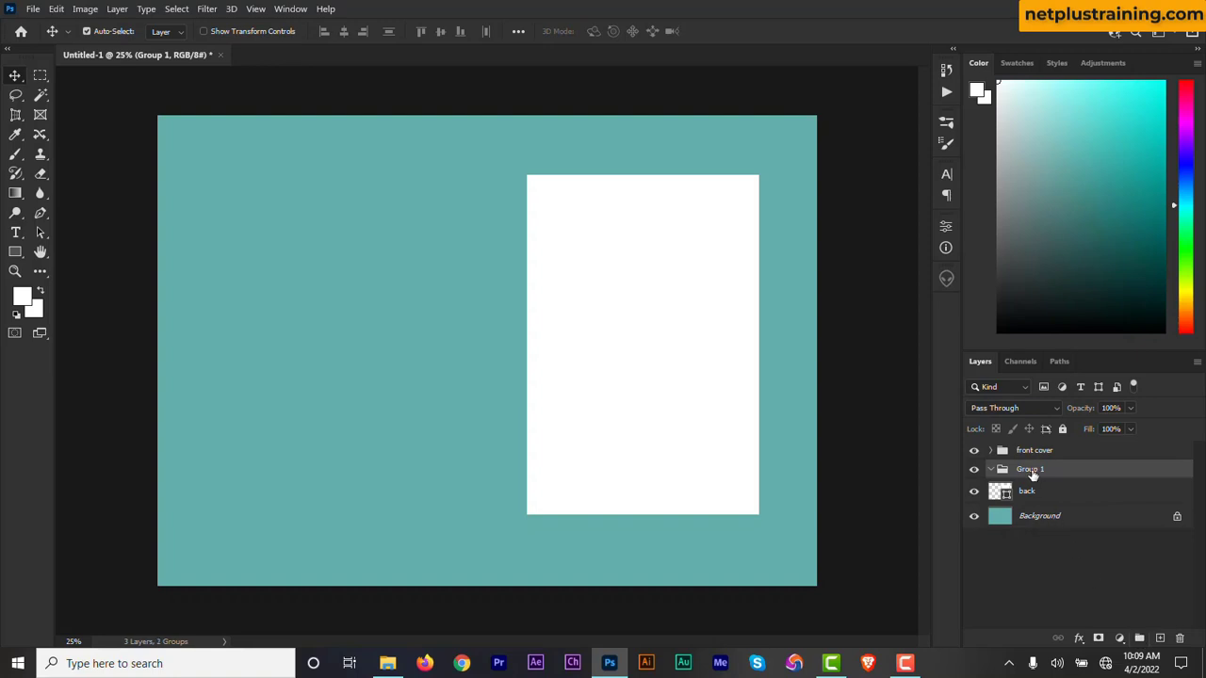
{"action": "double_click", "coordinate": [1033, 472]}
{"action": "type", "text": "back cover"}
{"action": "left_click", "coordinate": [1045, 494]}
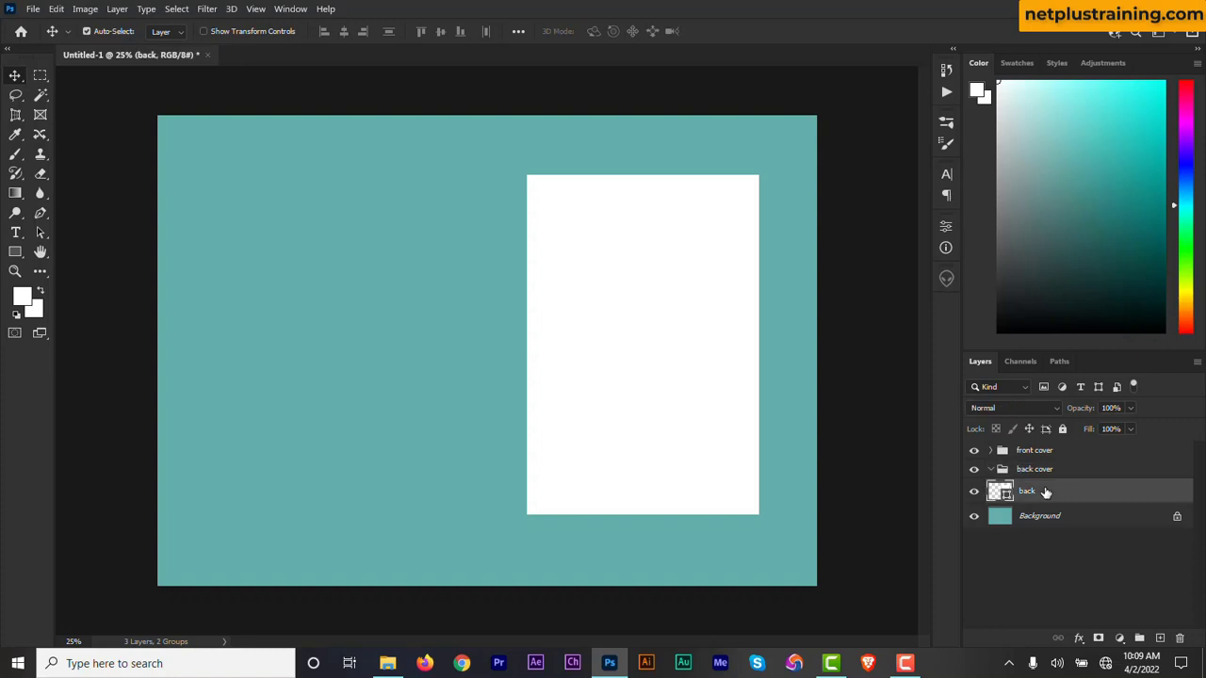
{"action": "left_click_drag", "start_coordinate": [1045, 492], "coordinate": [1044, 476]}
Move the front rectangle to the left half of the canvas, level with the other rectangle, and collapse both groups.
{"action": "left_click_drag", "start_coordinate": [582, 373], "coordinate": [305, 370]}
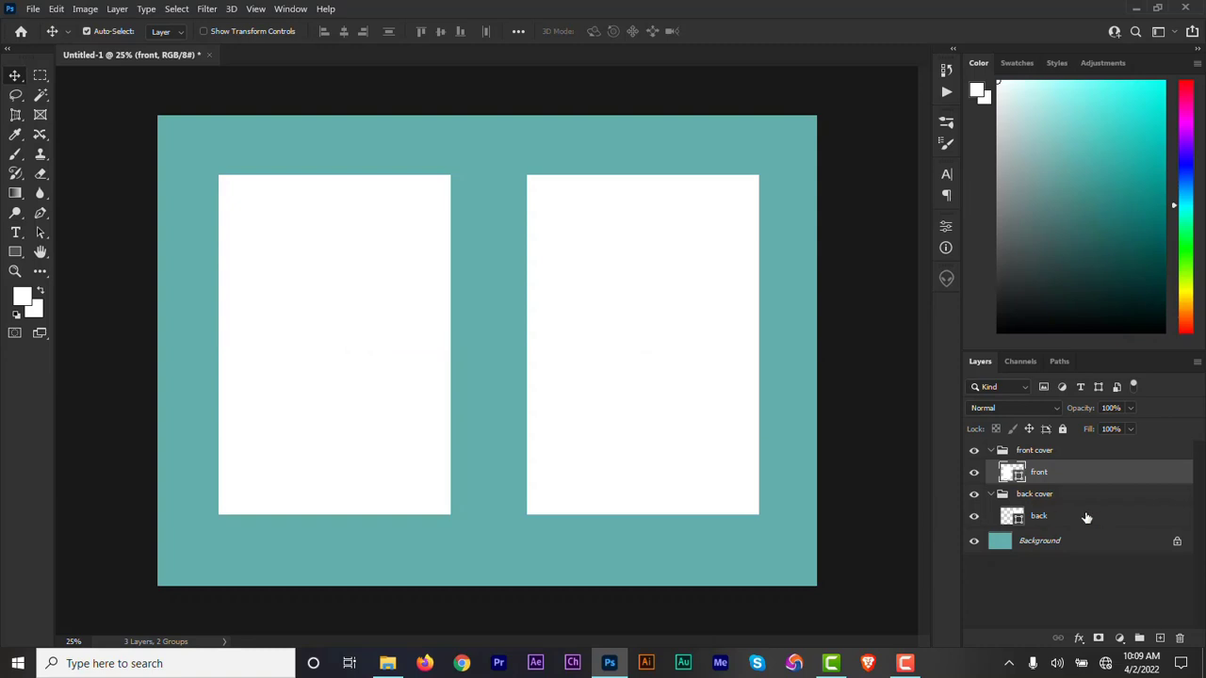
{"action": "left_click", "coordinate": [990, 494]}
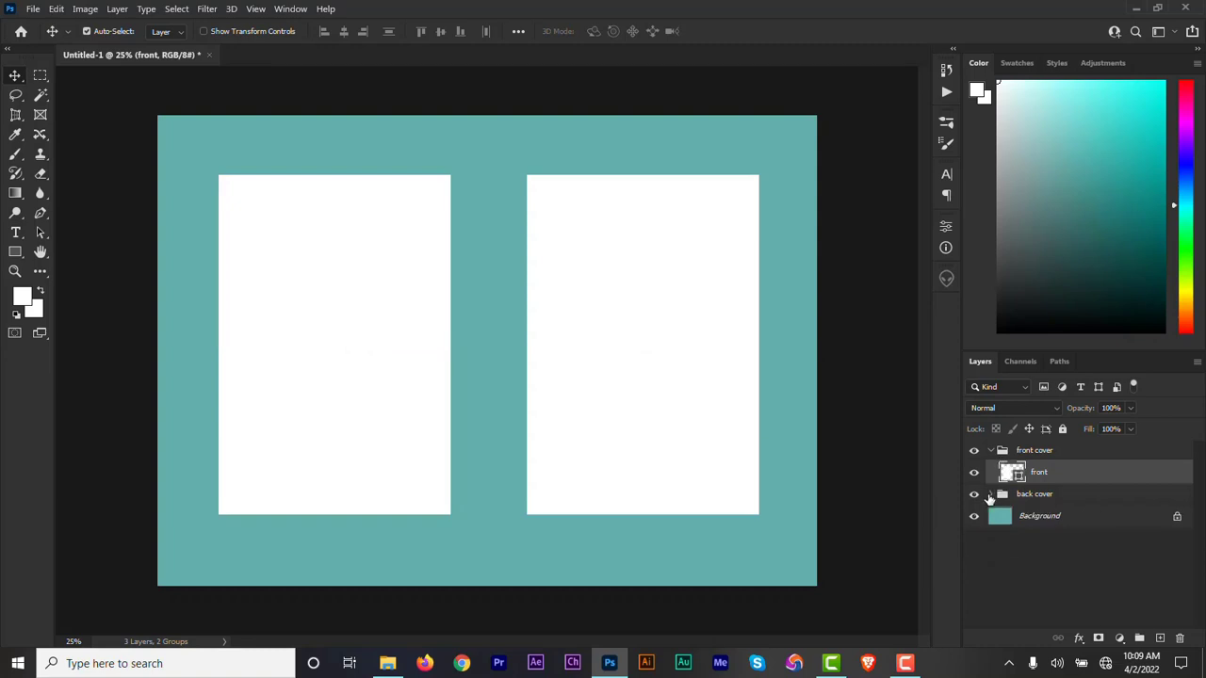
{"action": "left_click", "coordinate": [991, 451]}
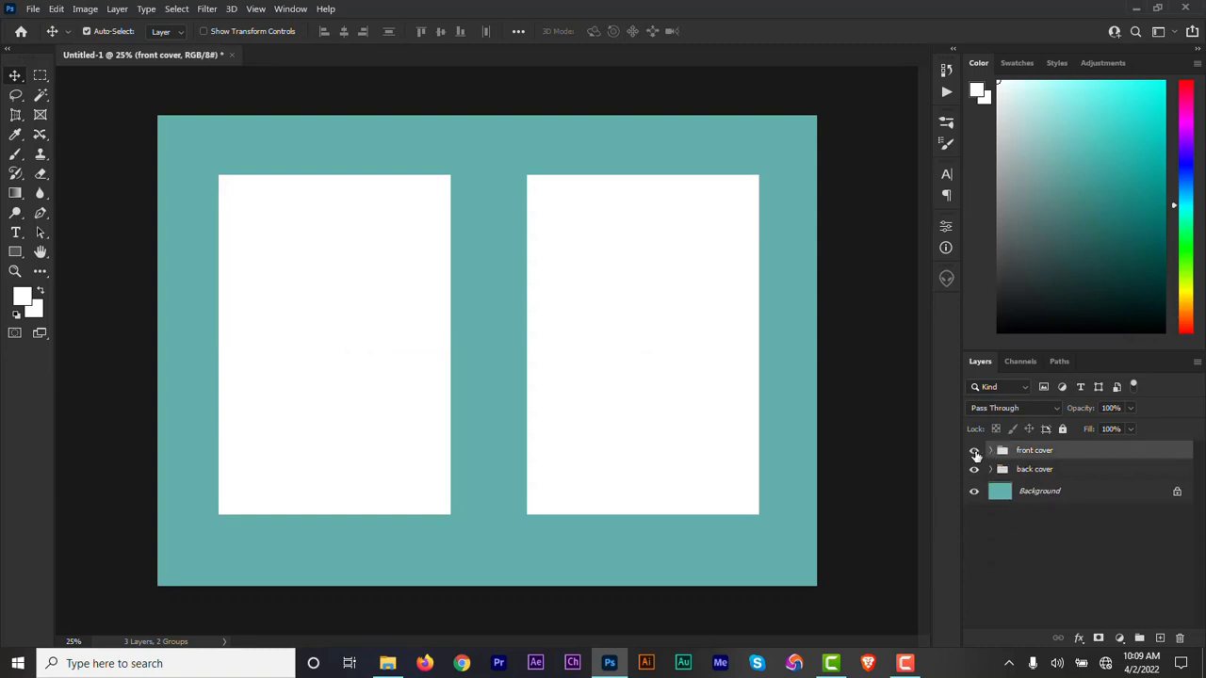
Check which rectangle each group holds by toggling visibility, and rename the upper group back cover.
{"action": "left_click", "coordinate": [974, 451]}
{"action": "left_click", "coordinate": [974, 452]}
{"action": "left_click", "coordinate": [975, 471]}
{"action": "left_click", "coordinate": [975, 471]}
{"action": "double_click", "coordinate": [1028, 453]}
{"action": "type", "text": "back cover"}
{"action": "key", "text": "Return"}
Rename the lower group front cover and check its rectangle by toggling its visibility.
{"action": "double_click", "coordinate": [1025, 469]}
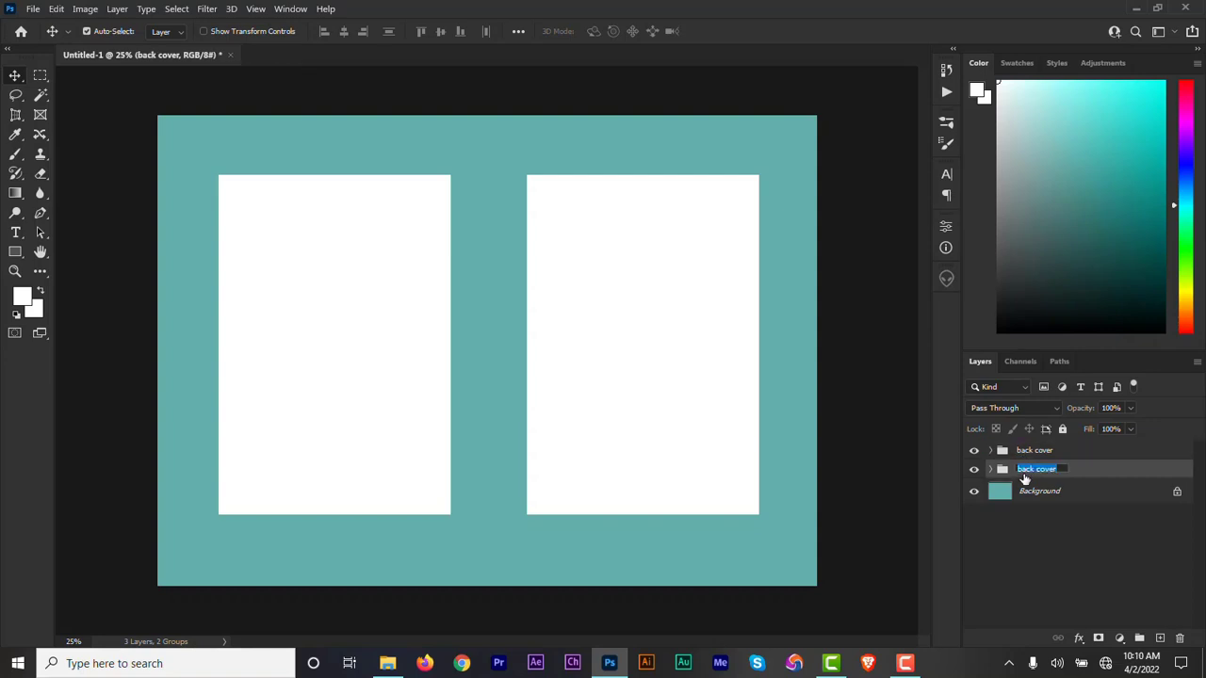
{"action": "type", "text": "front cover"}
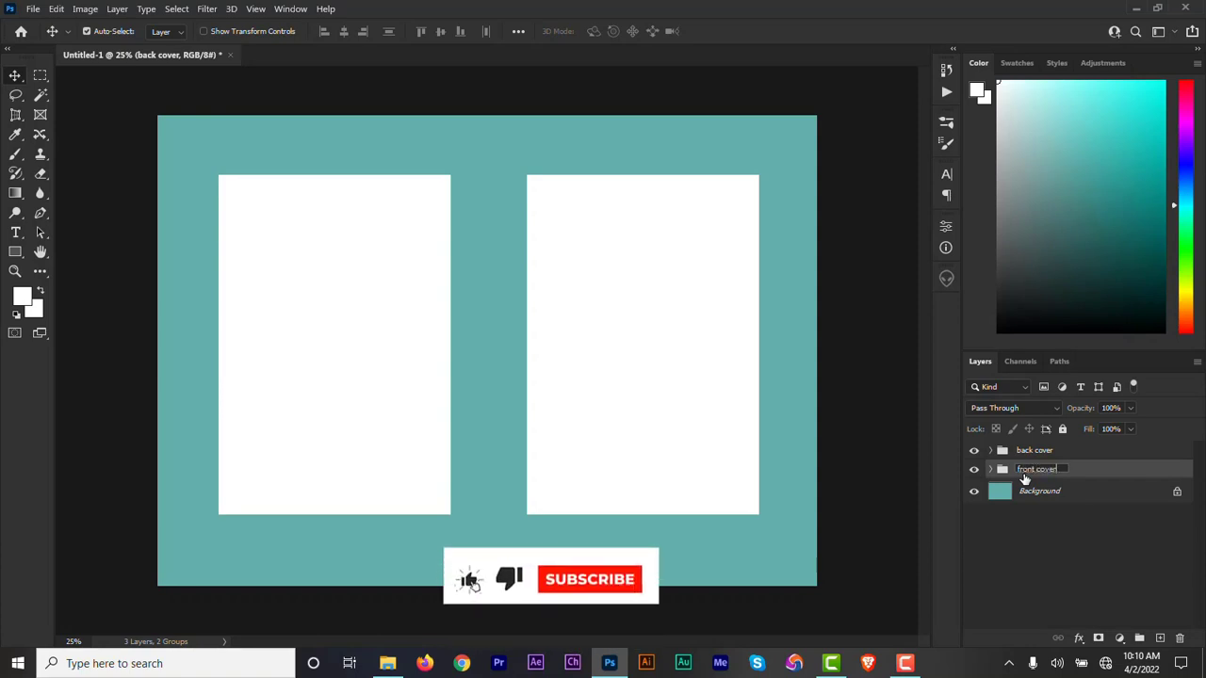
{"action": "key", "text": "Return"}
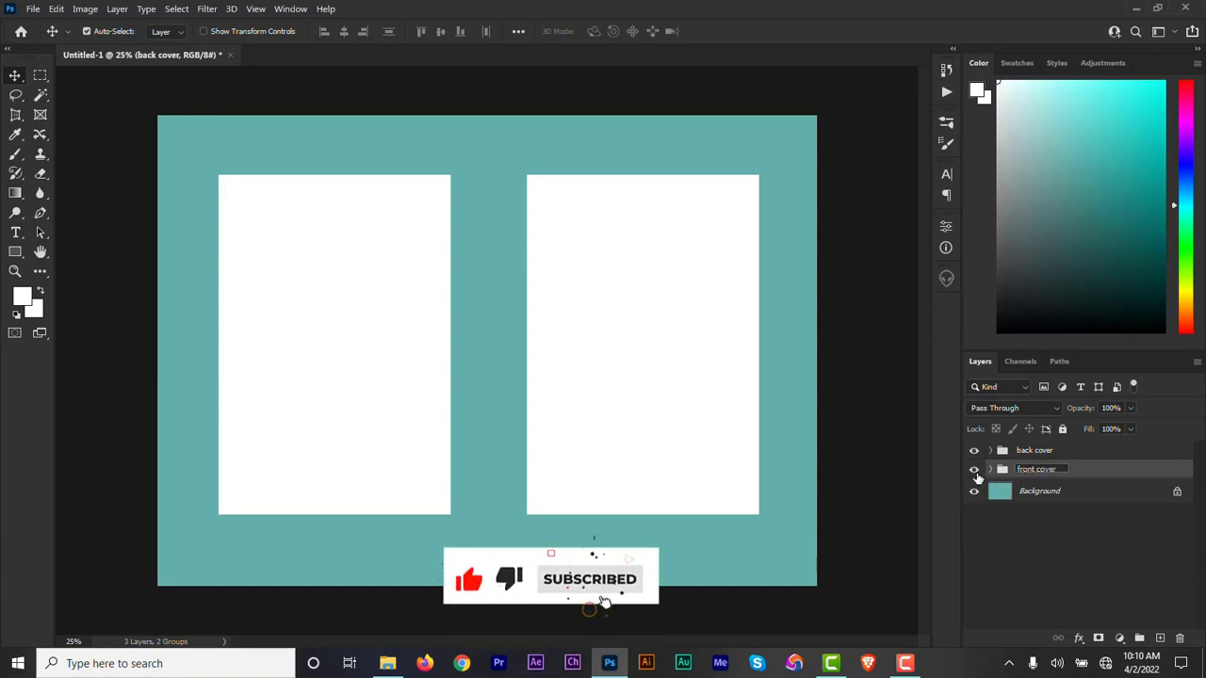
{"action": "left_click", "coordinate": [973, 469]}
{"action": "left_click", "coordinate": [973, 469]}
{"action": "left_click", "coordinate": [1055, 543]}
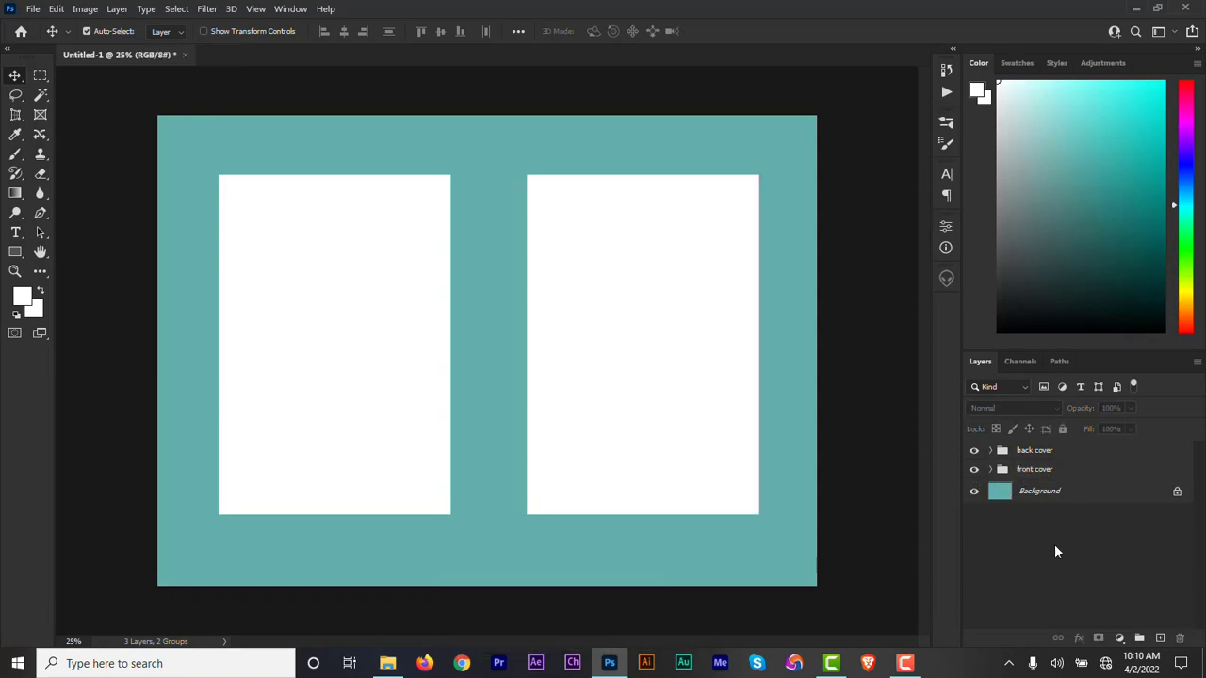
Convert the rectangle layer inside the front cover group to a Smart Object and open its contents.
{"action": "left_click", "coordinate": [991, 469]}
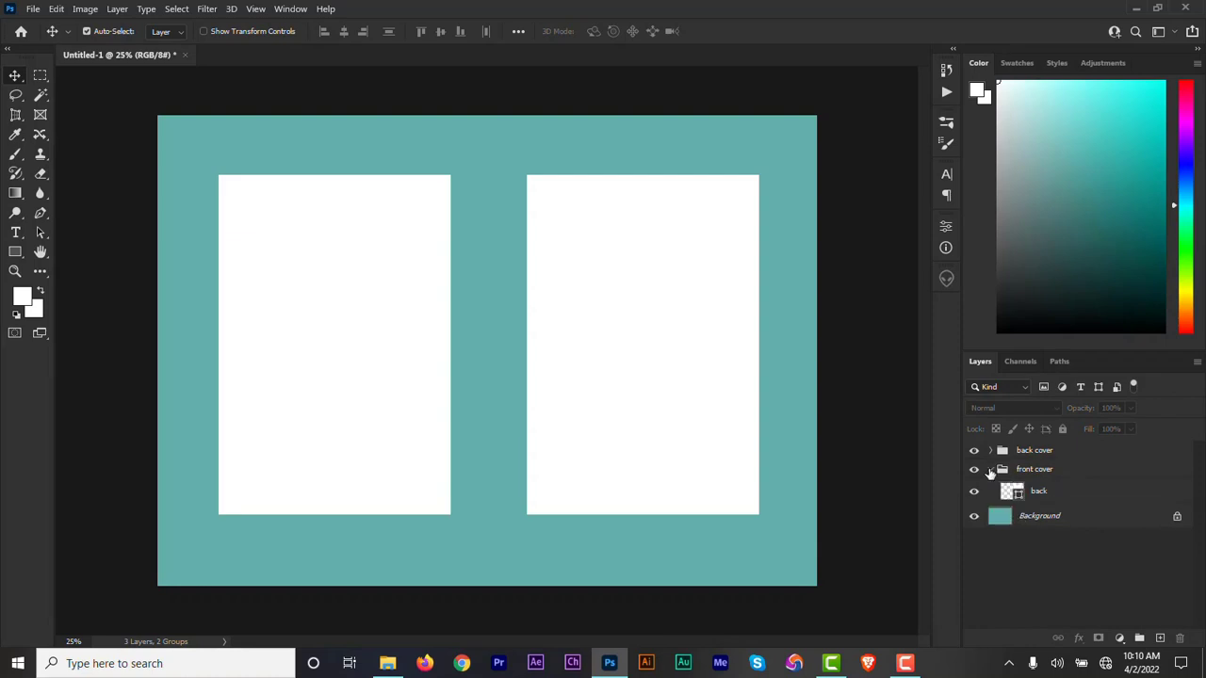
{"action": "left_click", "coordinate": [1043, 495]}
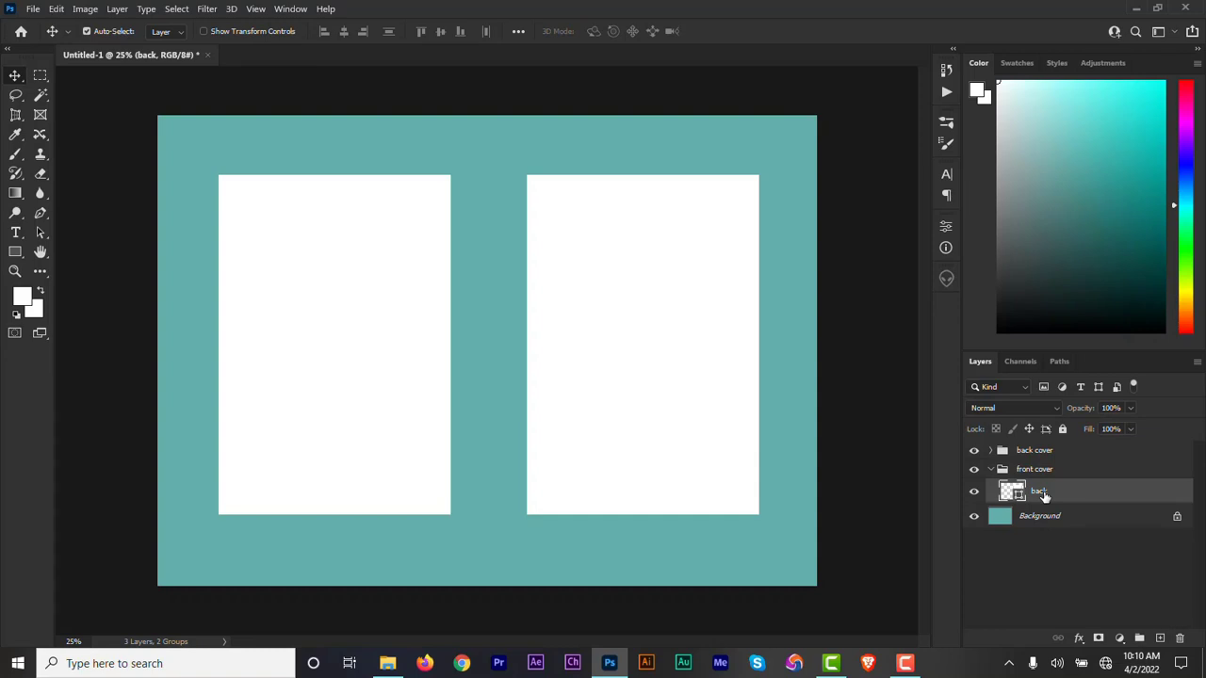
{"action": "right_click", "coordinate": [1066, 495]}
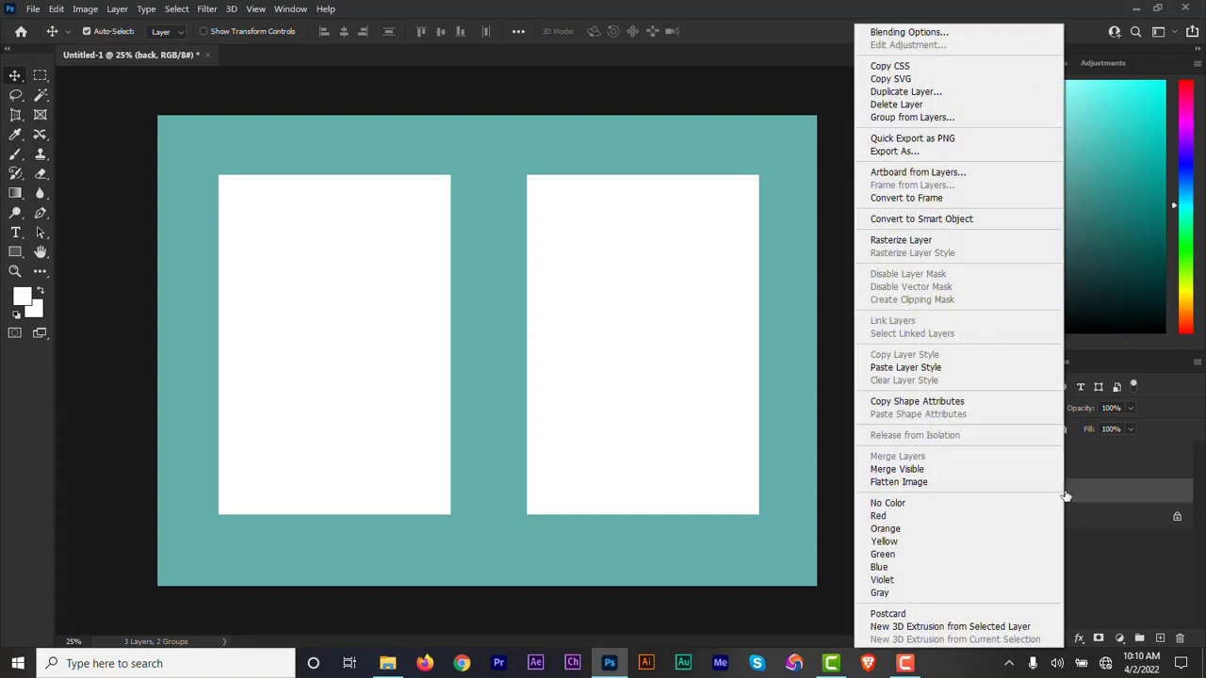
{"action": "left_click", "coordinate": [936, 222]}
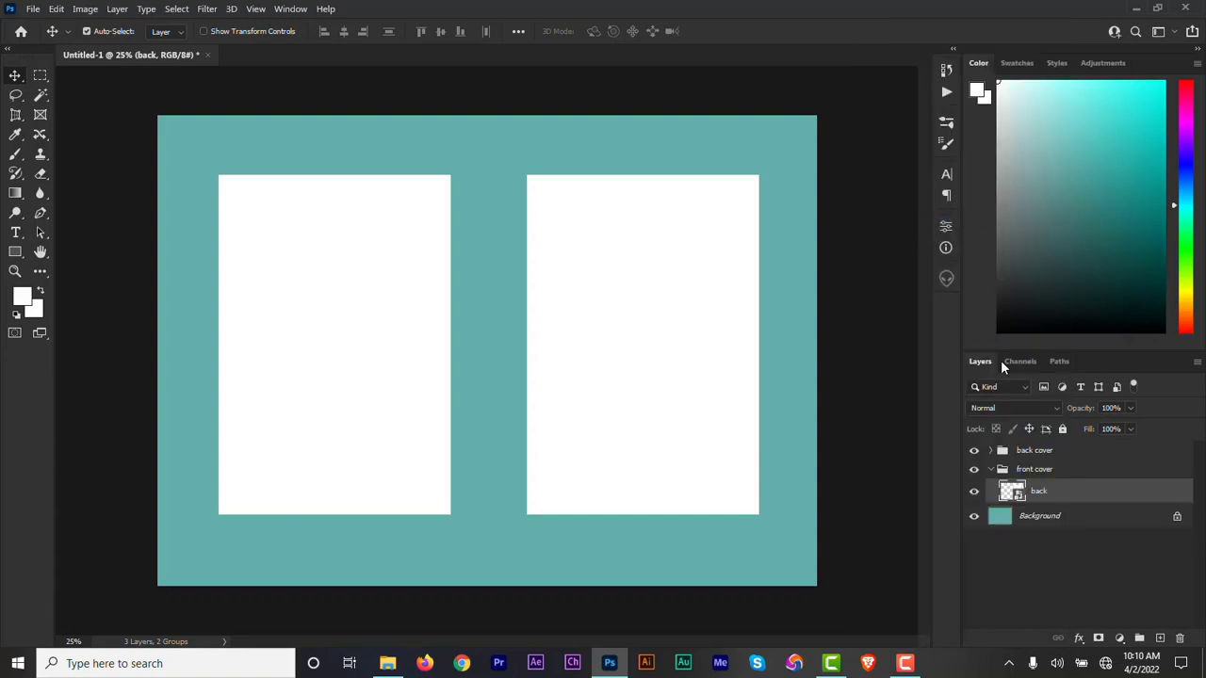
{"action": "double_click", "coordinate": [1014, 493]}
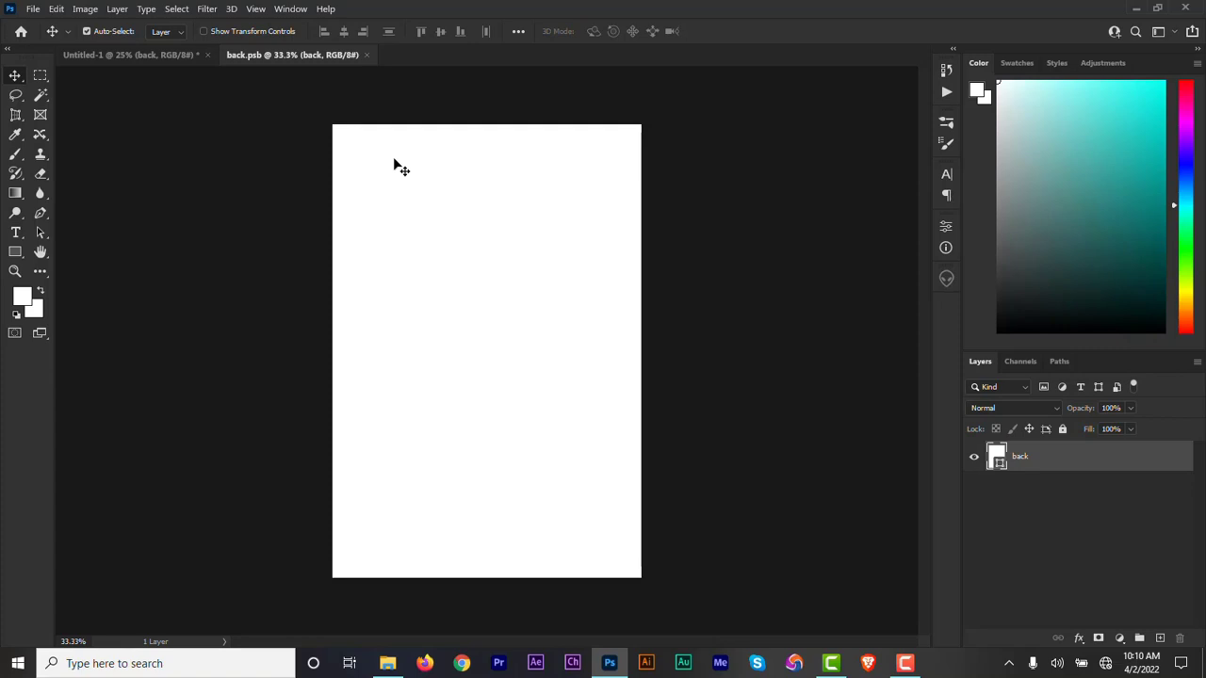
Add the text BOOK near the top of the white page and colour it 2a9adb.
{"action": "left_click", "coordinate": [15, 234]}
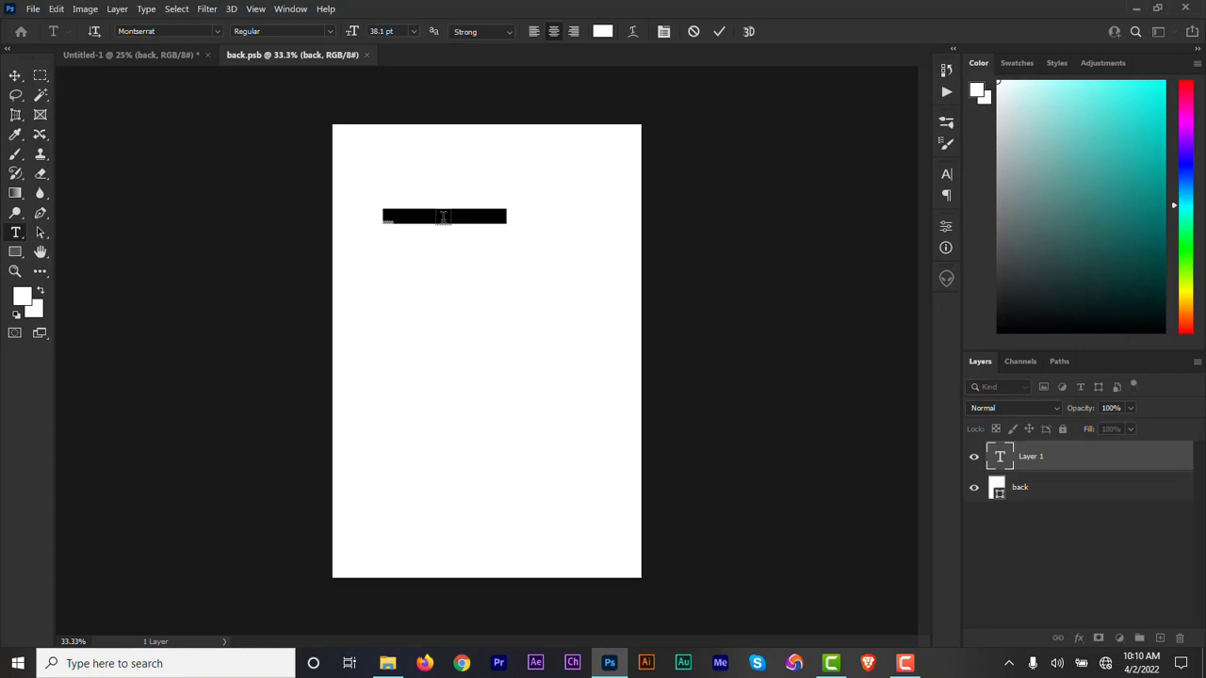
{"action": "left_click", "coordinate": [602, 31]}
{"action": "type", "text": "2a"}
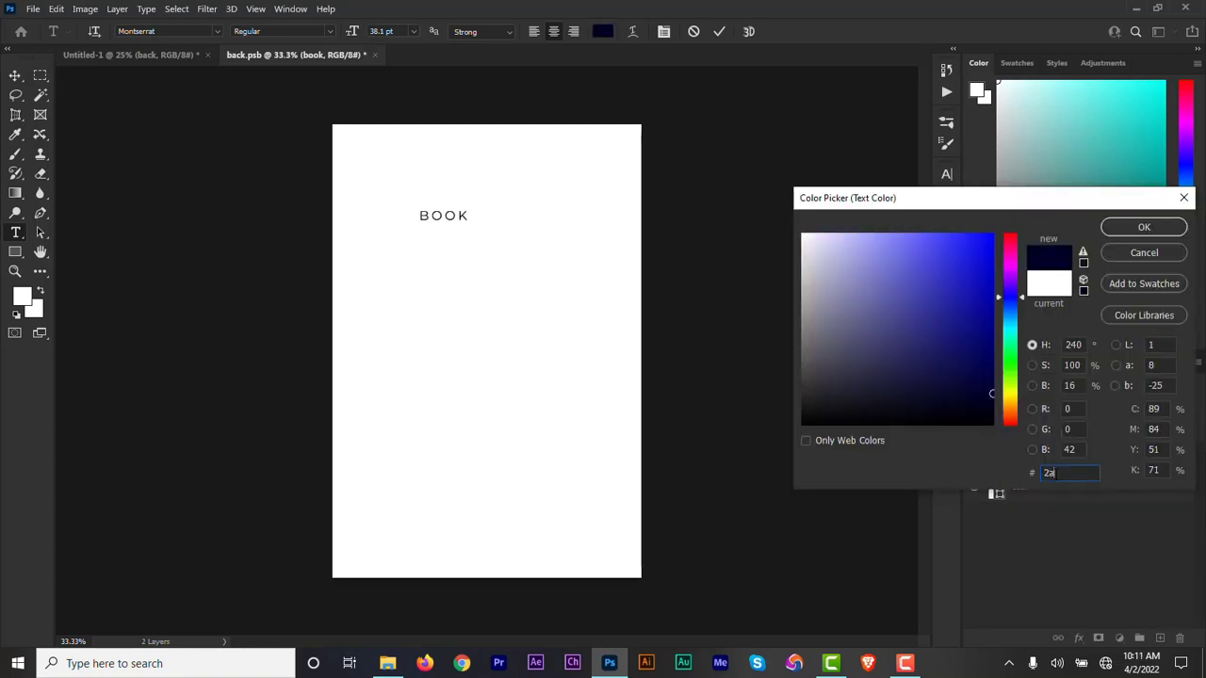
{"action": "type", "text": "9"}
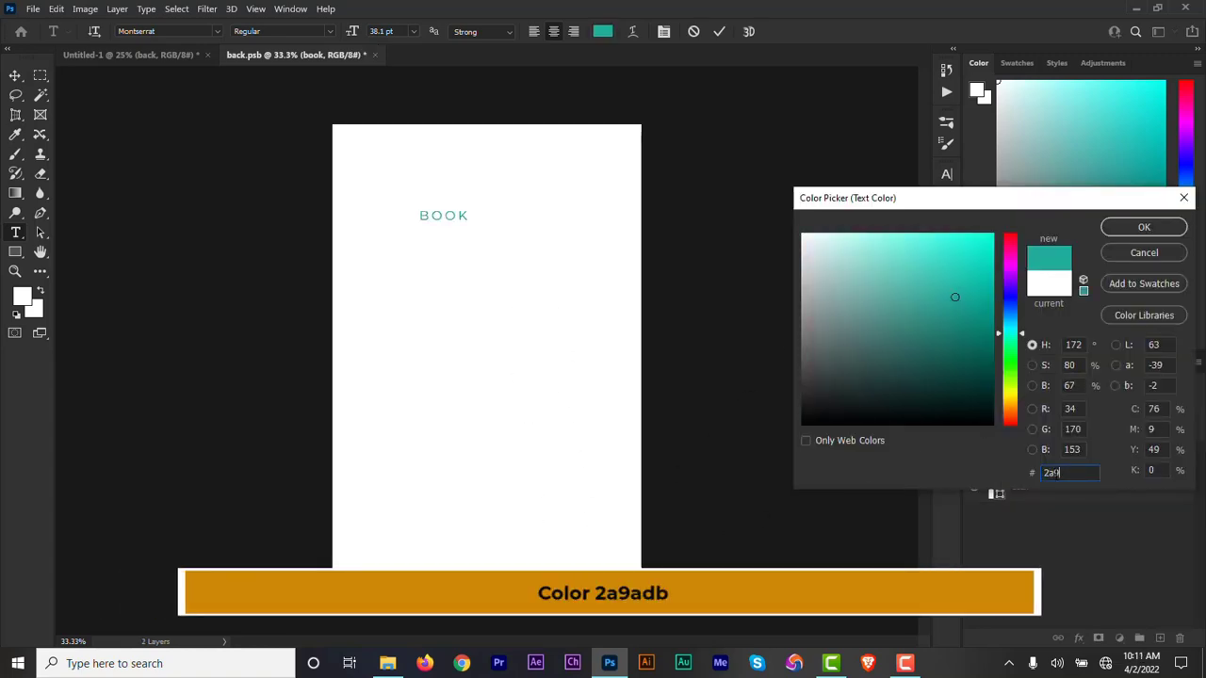
{"action": "type", "text": "adb"}
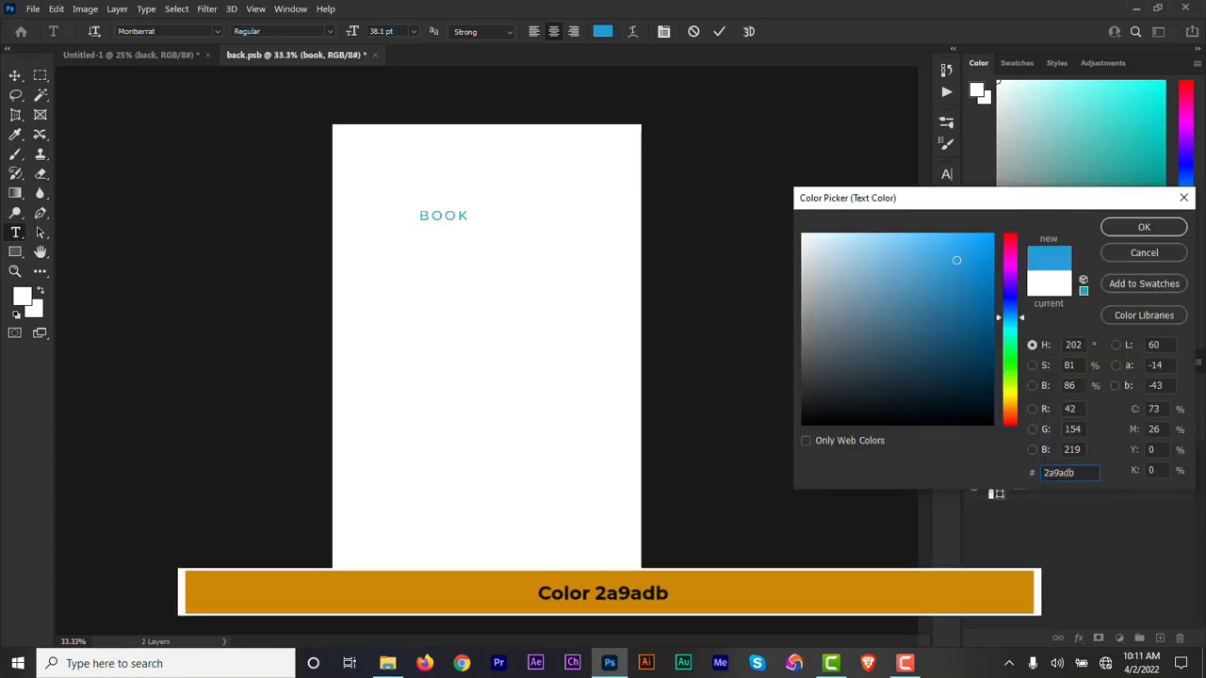
{"action": "left_click", "coordinate": [1140, 226]}
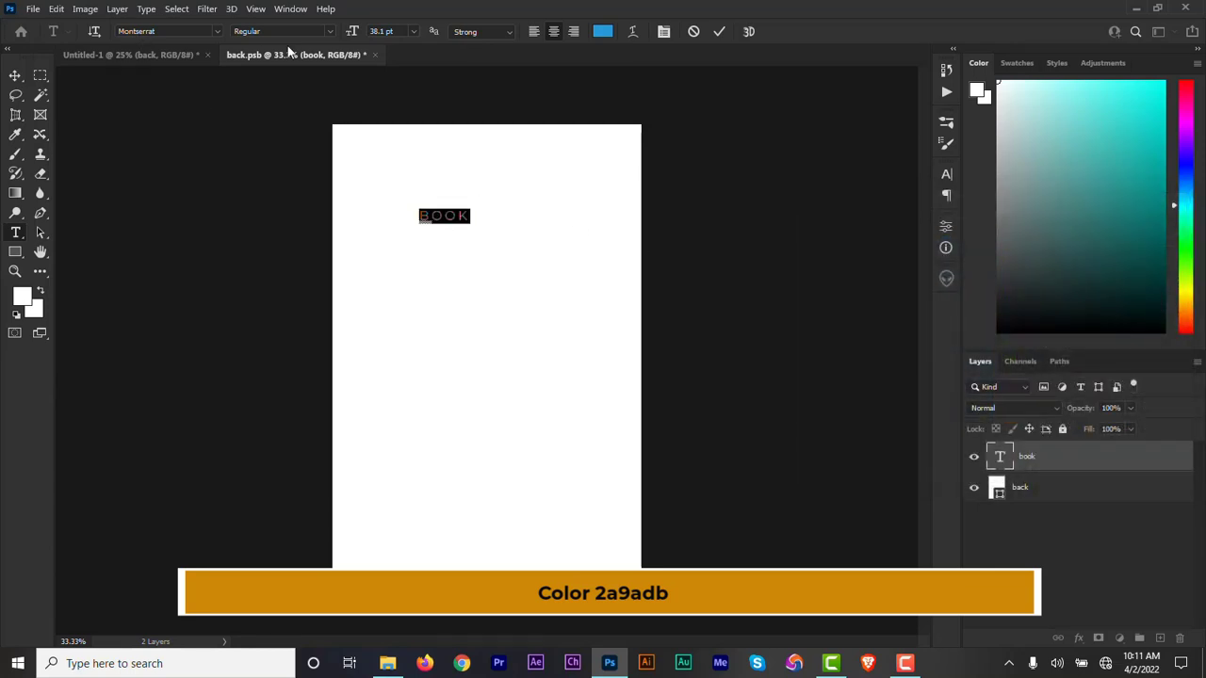
Set the BOOK text to Montserrat Bold at 247 pt.
{"action": "left_click", "coordinate": [326, 28]}
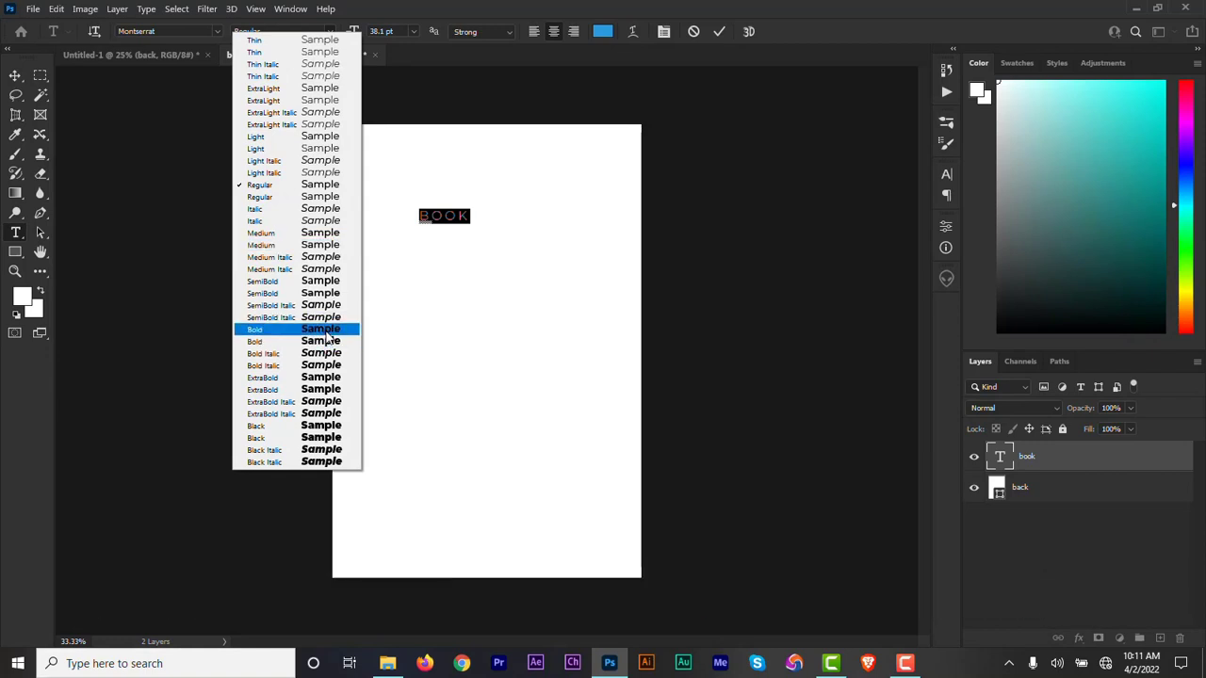
{"action": "left_click", "coordinate": [326, 334]}
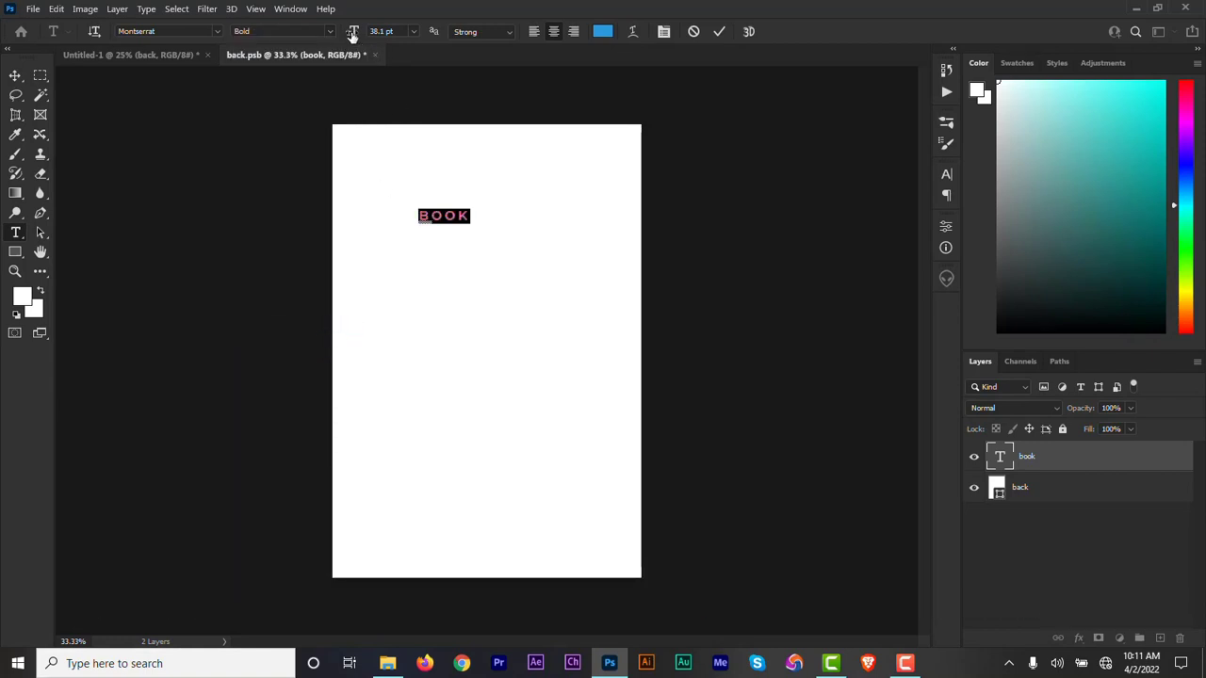
{"action": "left_click_drag", "start_coordinate": [352, 33], "coordinate": [436, 42]}
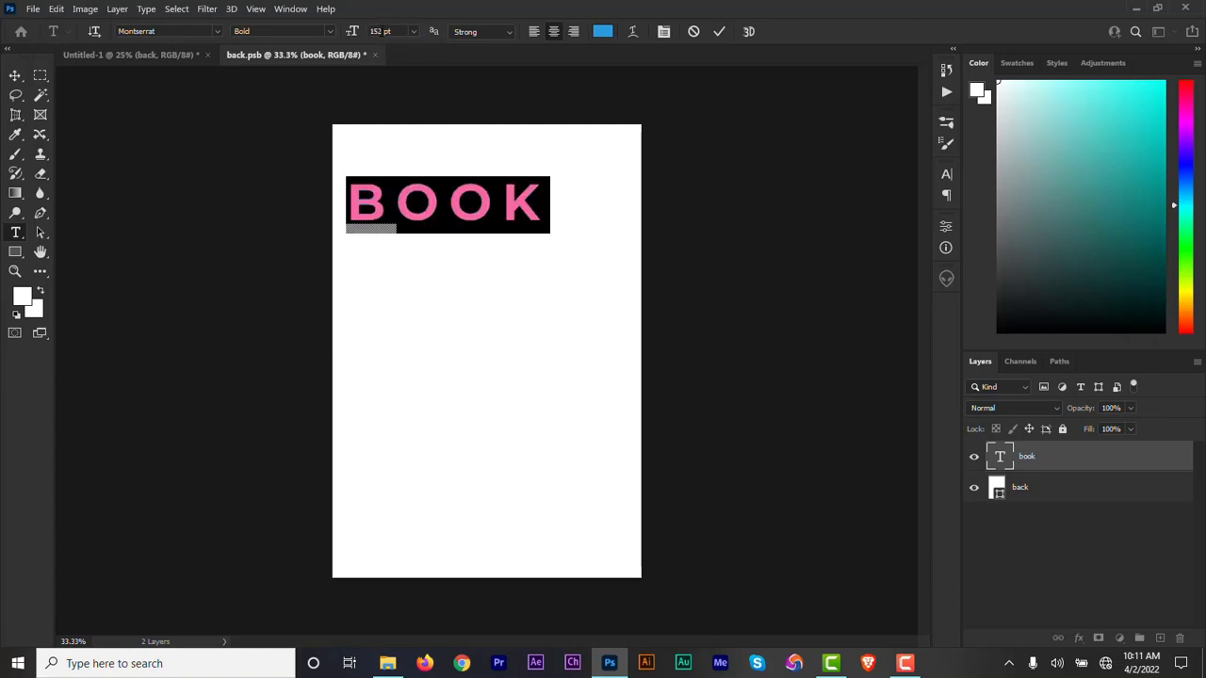
{"action": "type", "text": "247"}
{"action": "left_click", "coordinate": [721, 31]}
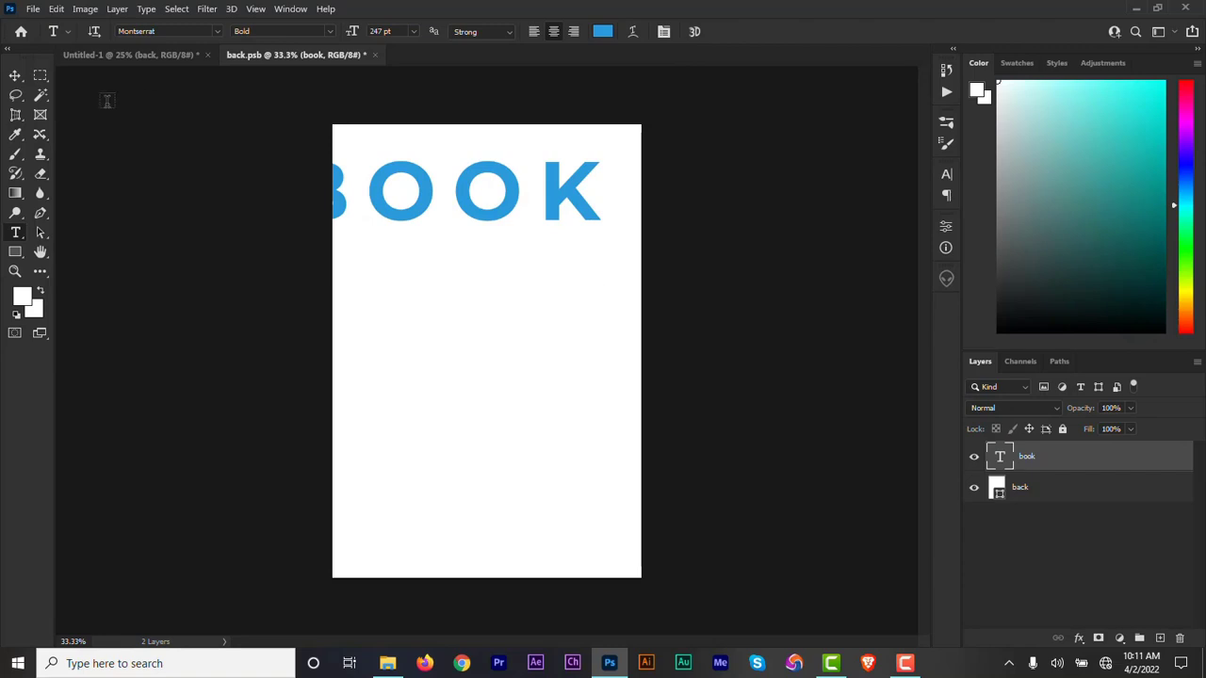
Move the BOOK text down and across onto the page, and set its tracking to -100.
{"action": "left_click", "coordinate": [14, 76]}
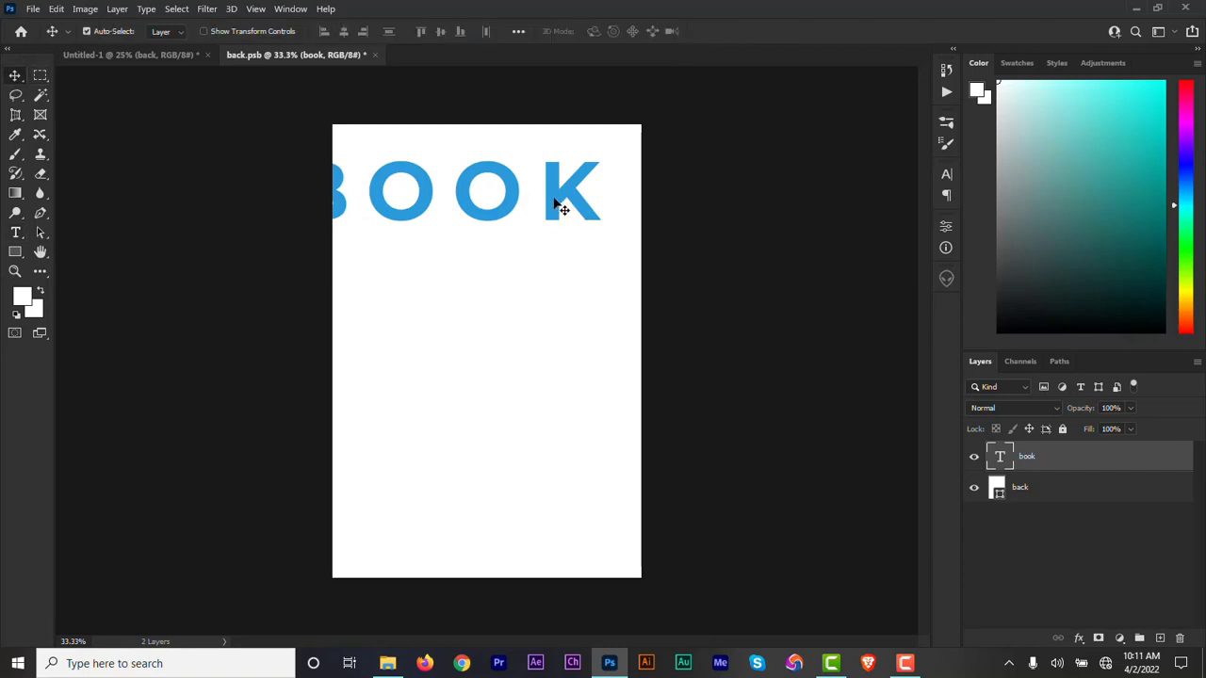
{"action": "left_click_drag", "start_coordinate": [556, 197], "coordinate": [598, 287]}
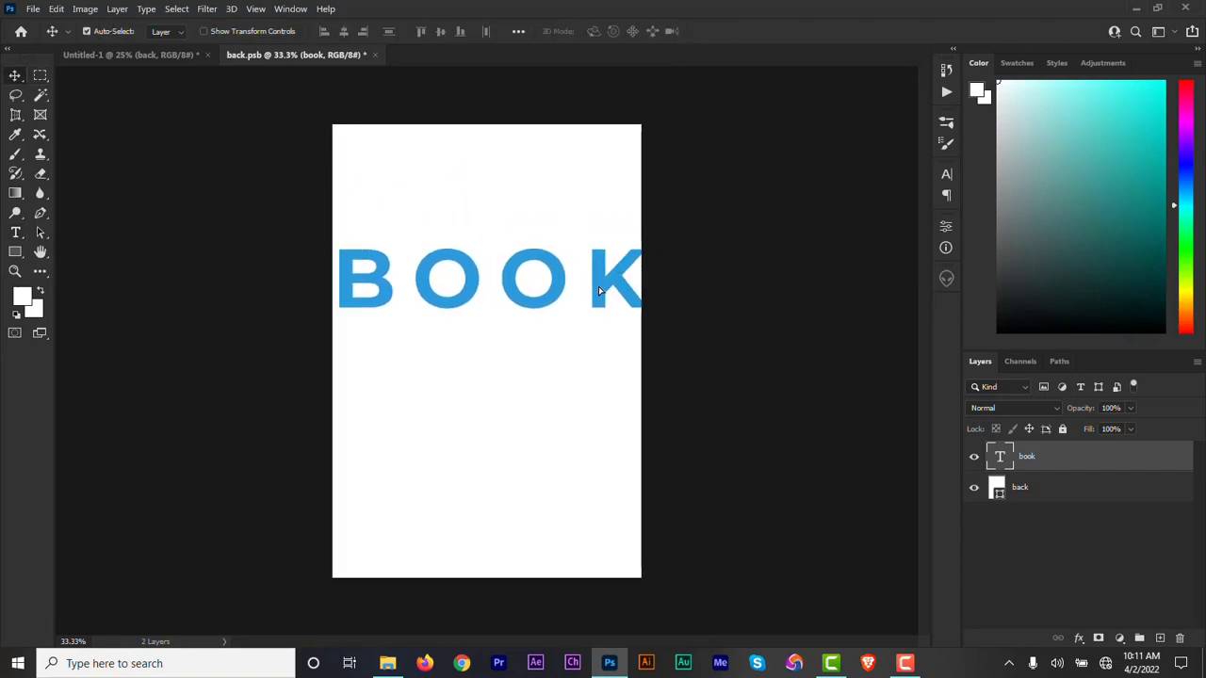
{"action": "double_click", "coordinate": [1000, 456]}
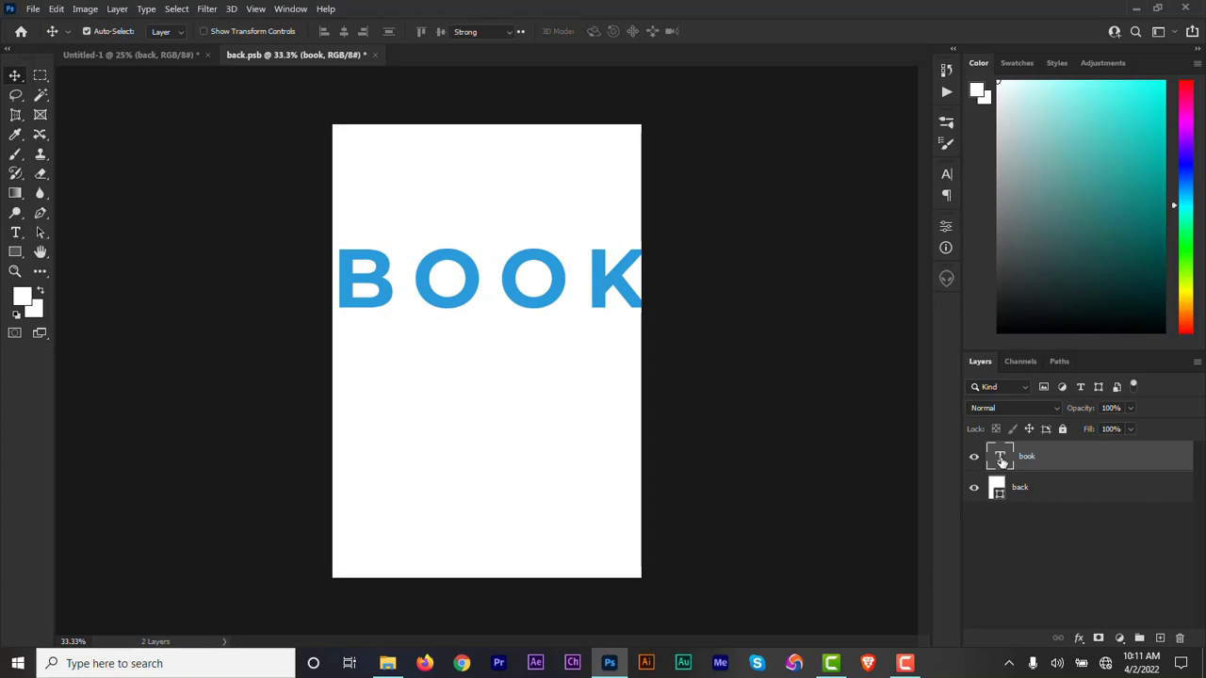
{"action": "left_click", "coordinate": [946, 174]}
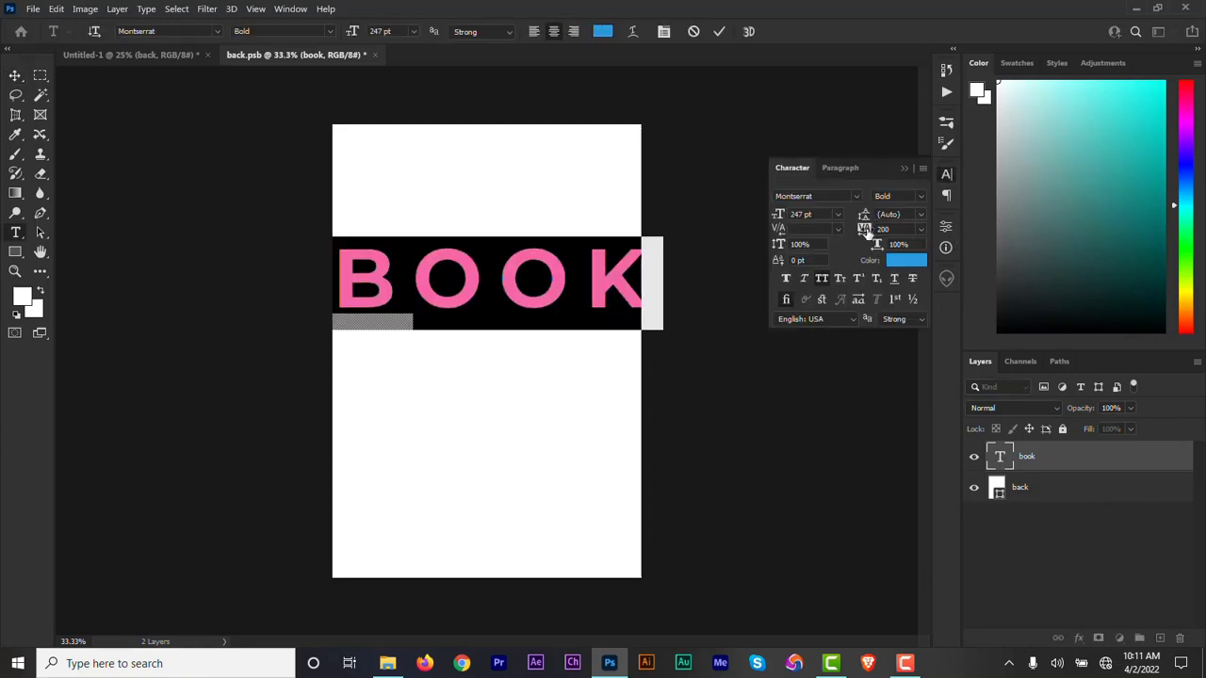
{"action": "left_click_drag", "start_coordinate": [865, 231], "coordinate": [858, 234]}
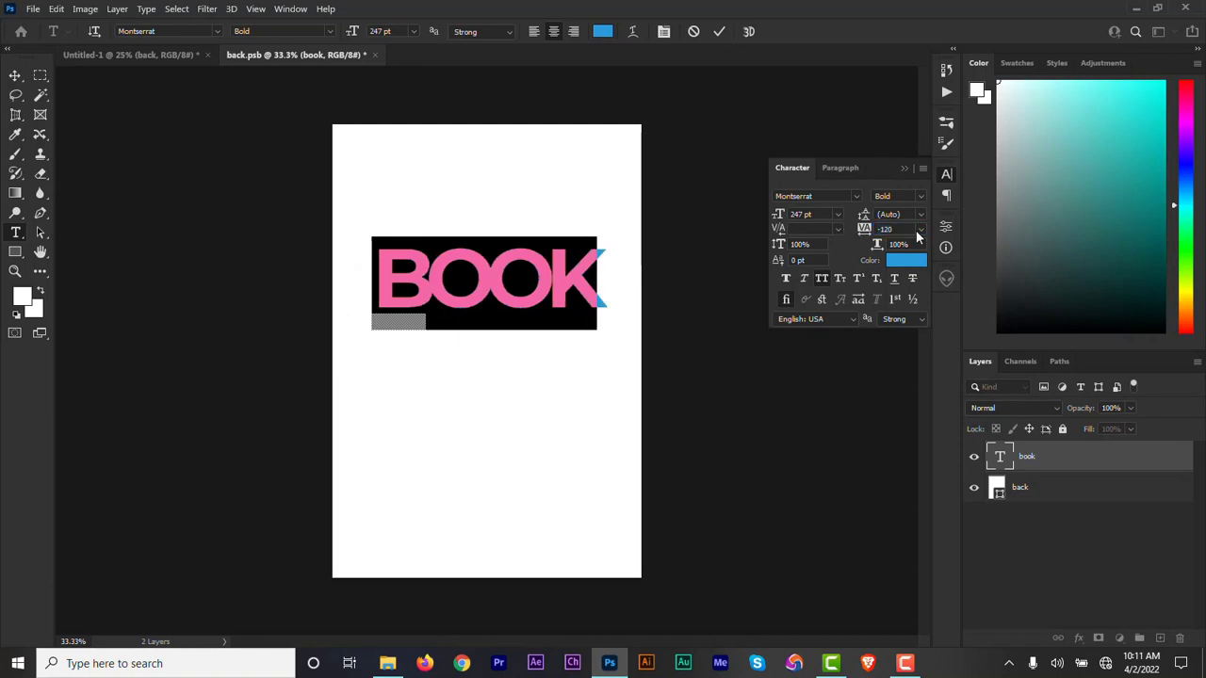
{"action": "left_click", "coordinate": [896, 229]}
{"action": "type", "text": "-100"}
{"action": "key", "text": "Return"}
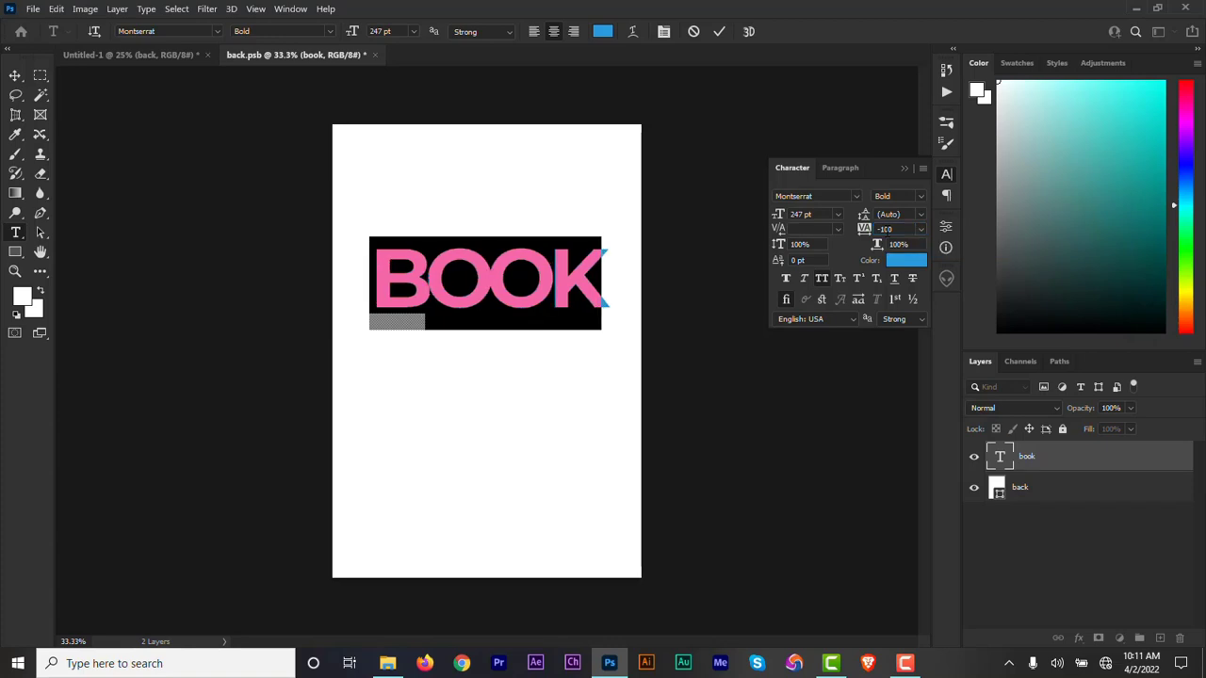
{"action": "left_click", "coordinate": [718, 31]}
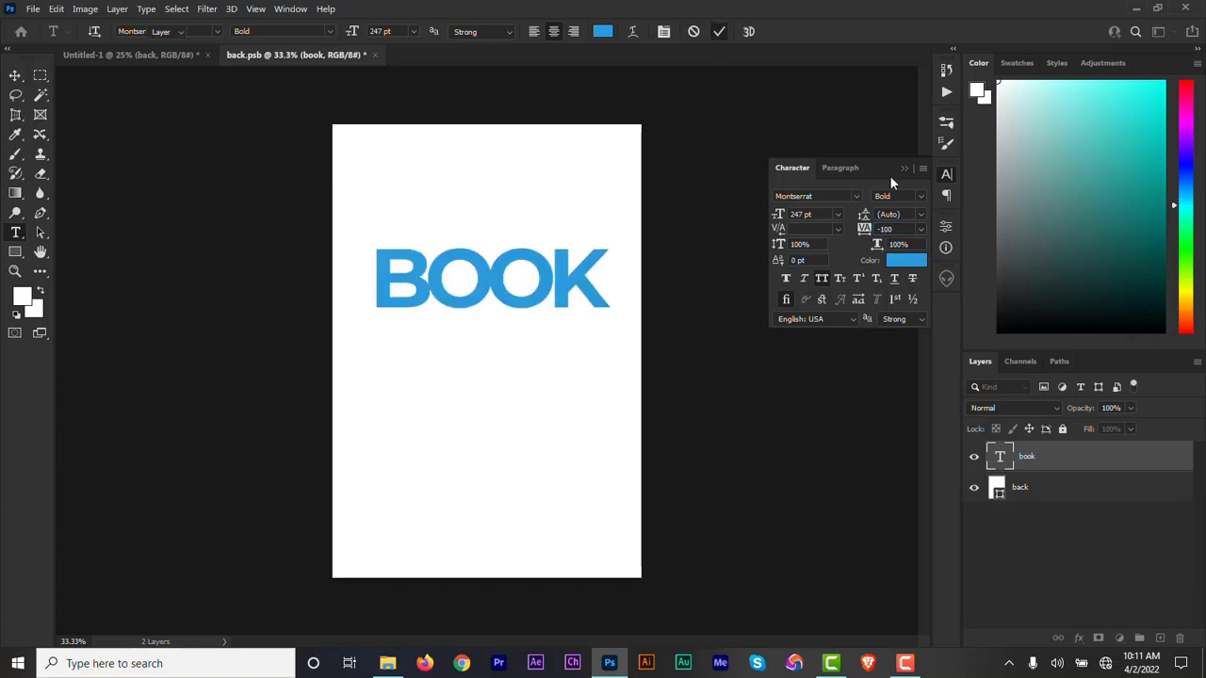
Close the character settings and move the BOOK title slightly straight up.
{"action": "key", "text": "v"}
{"action": "left_click", "coordinate": [905, 168]}
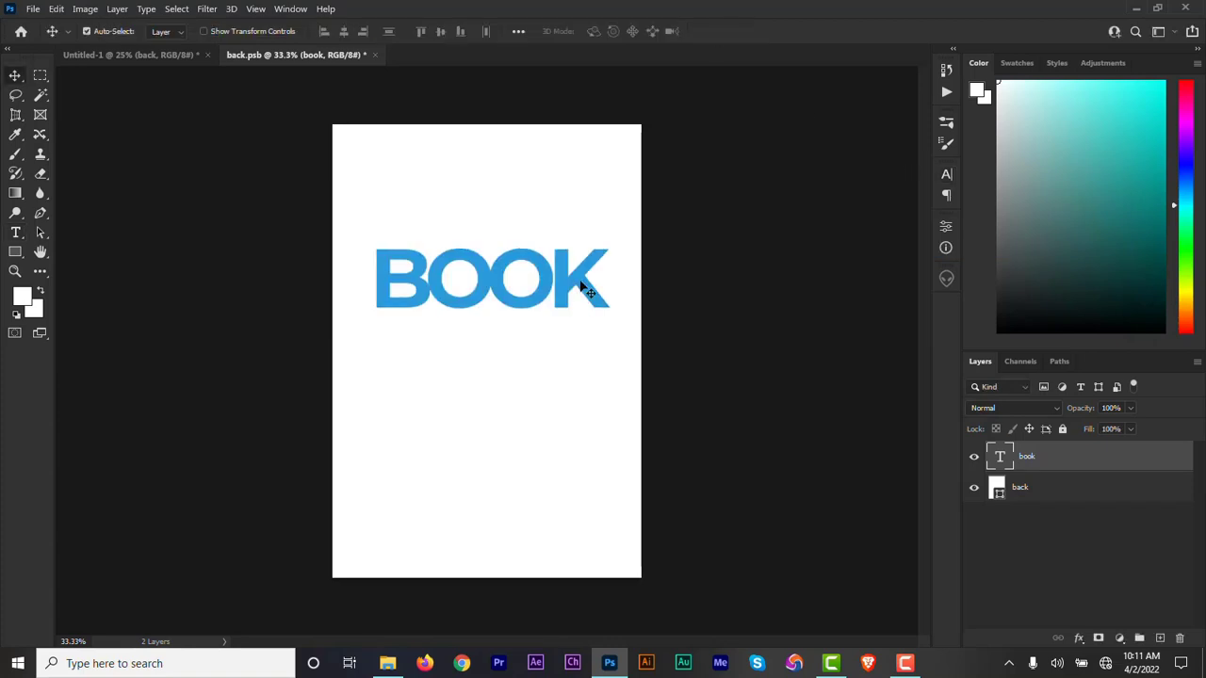
{"action": "left_click_drag", "start_coordinate": [576, 283], "coordinate": [583, 263]}
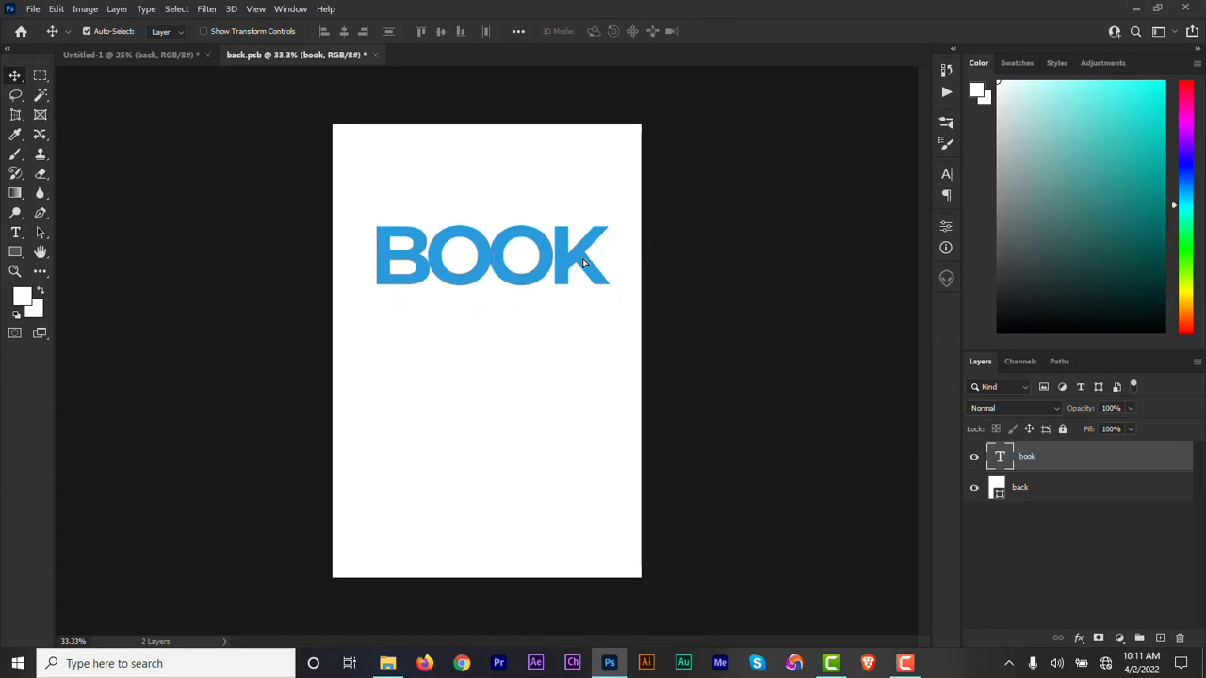
Duplicate the BOOK text layer, change the copy's text to COVER, and place it directly below BOOK.
{"action": "key", "text": "j"}
{"action": "key", "text": "ctrl+j"}
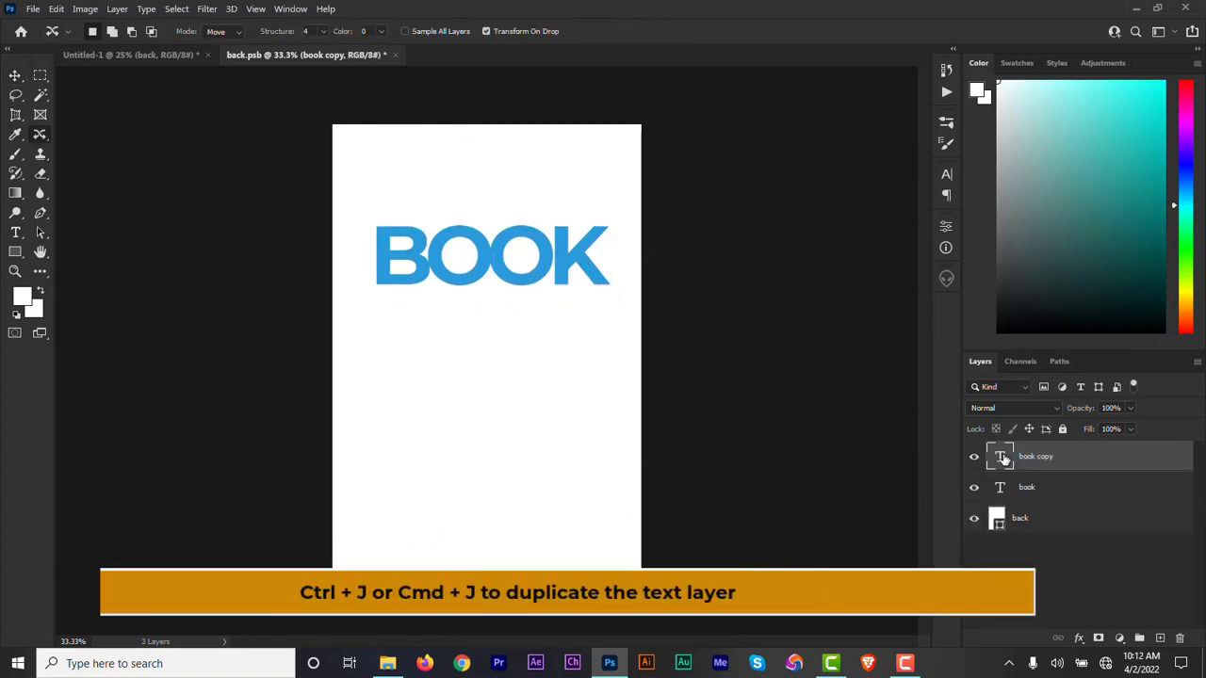
{"action": "double_click", "coordinate": [1002, 458]}
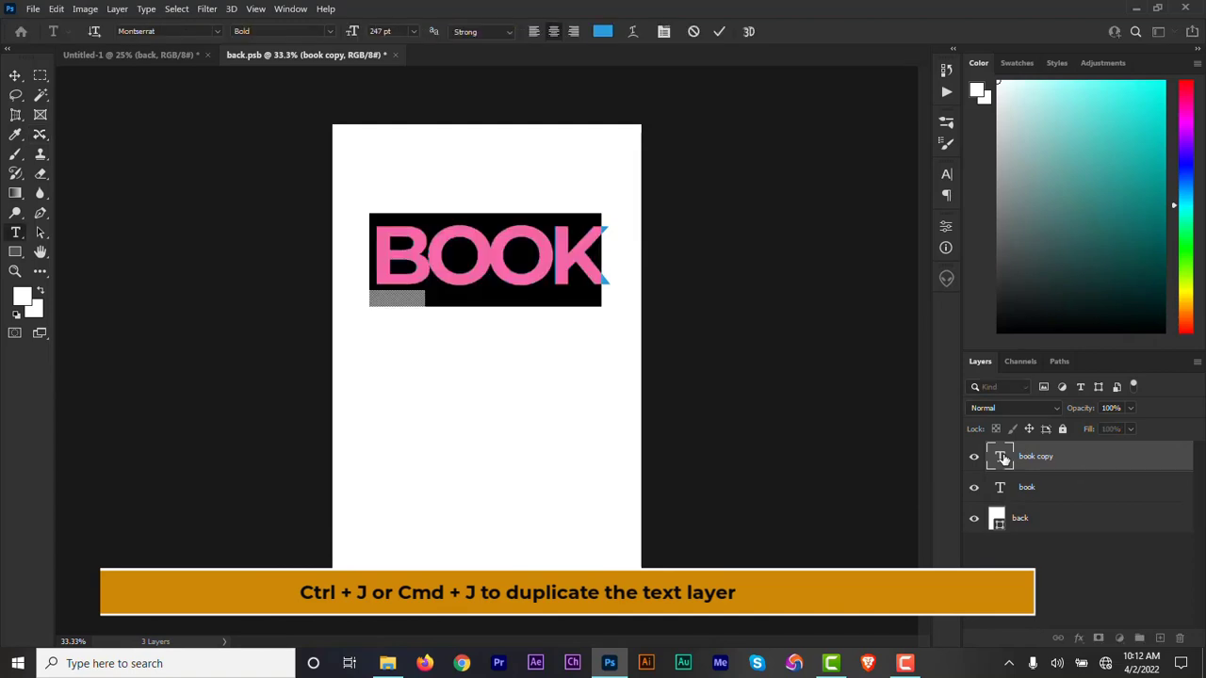
{"action": "type", "text": "COVER"}
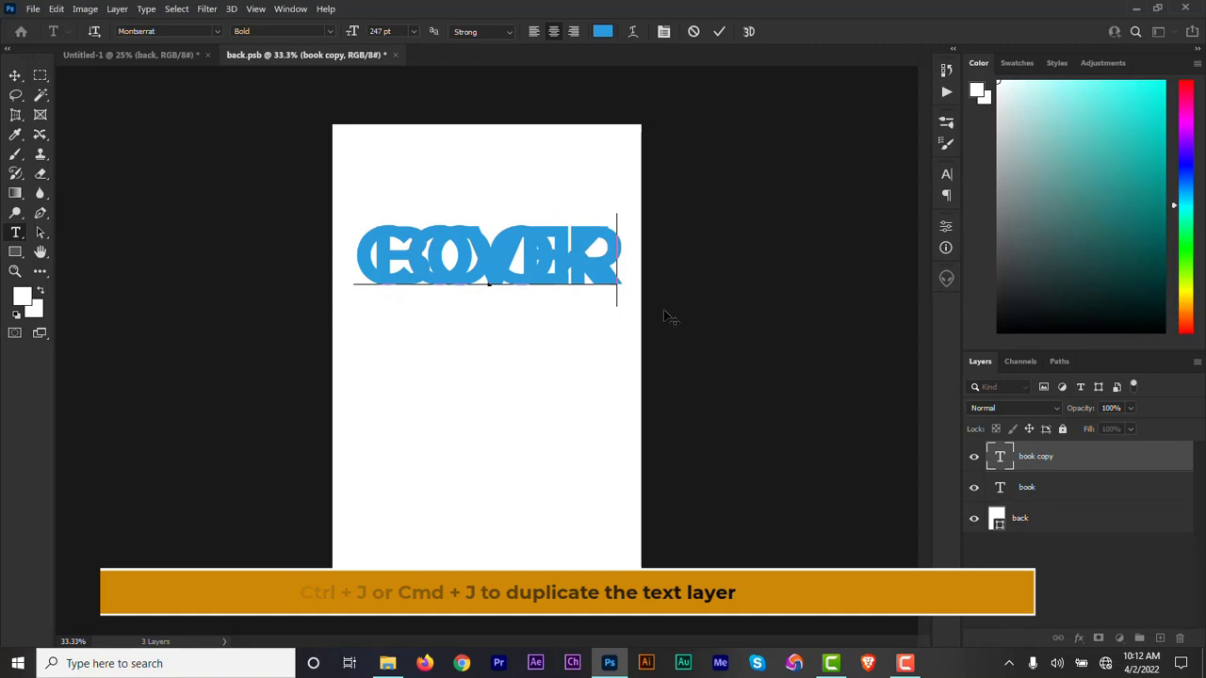
{"action": "left_click_drag", "start_coordinate": [663, 309], "coordinate": [662, 393]}
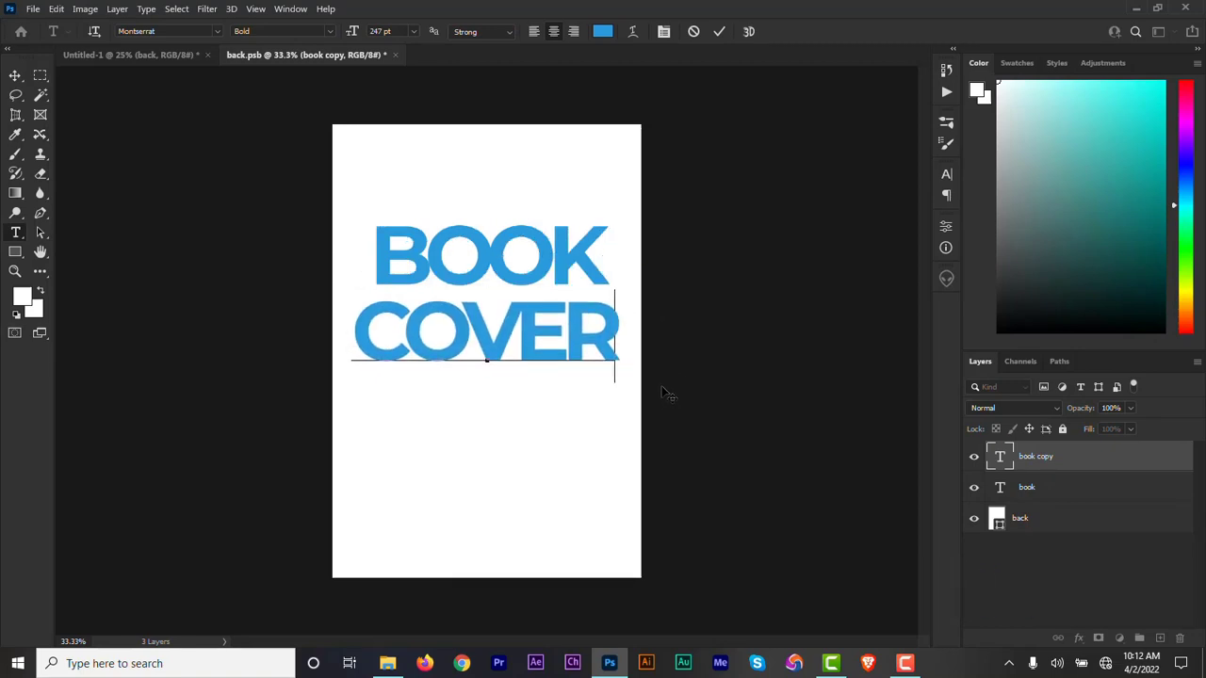
Change the COVER text colour to 525e6c.
{"action": "double_click", "coordinate": [1001, 457]}
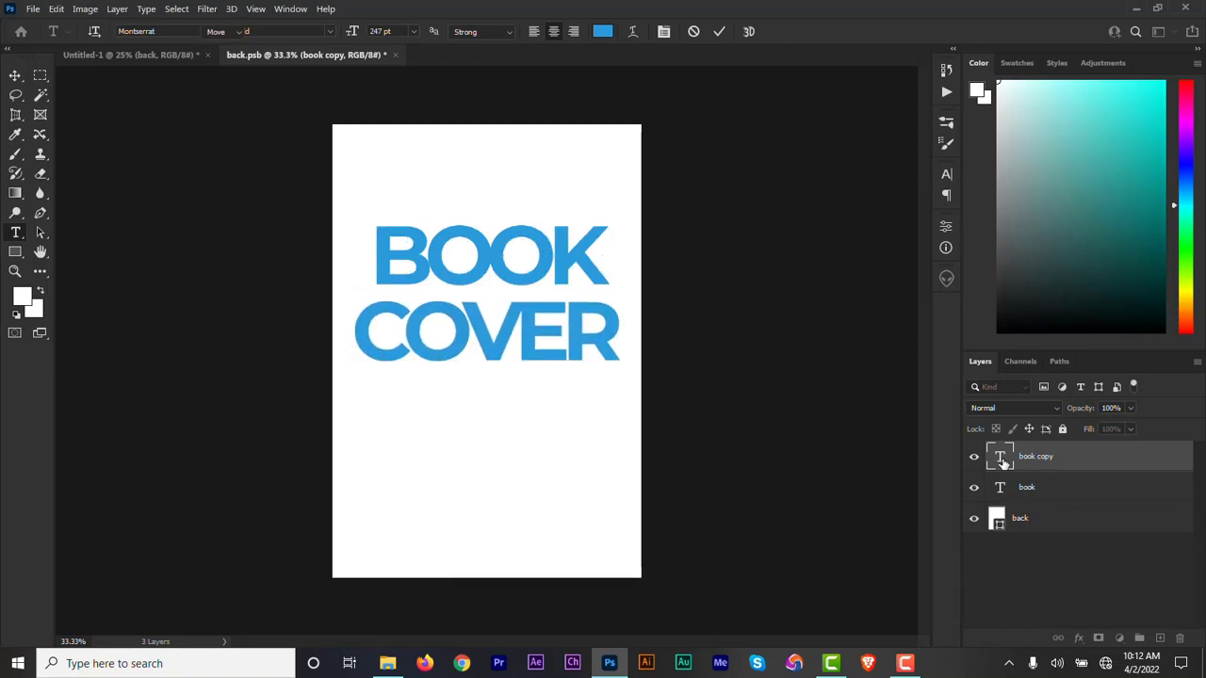
{"action": "left_click", "coordinate": [602, 31]}
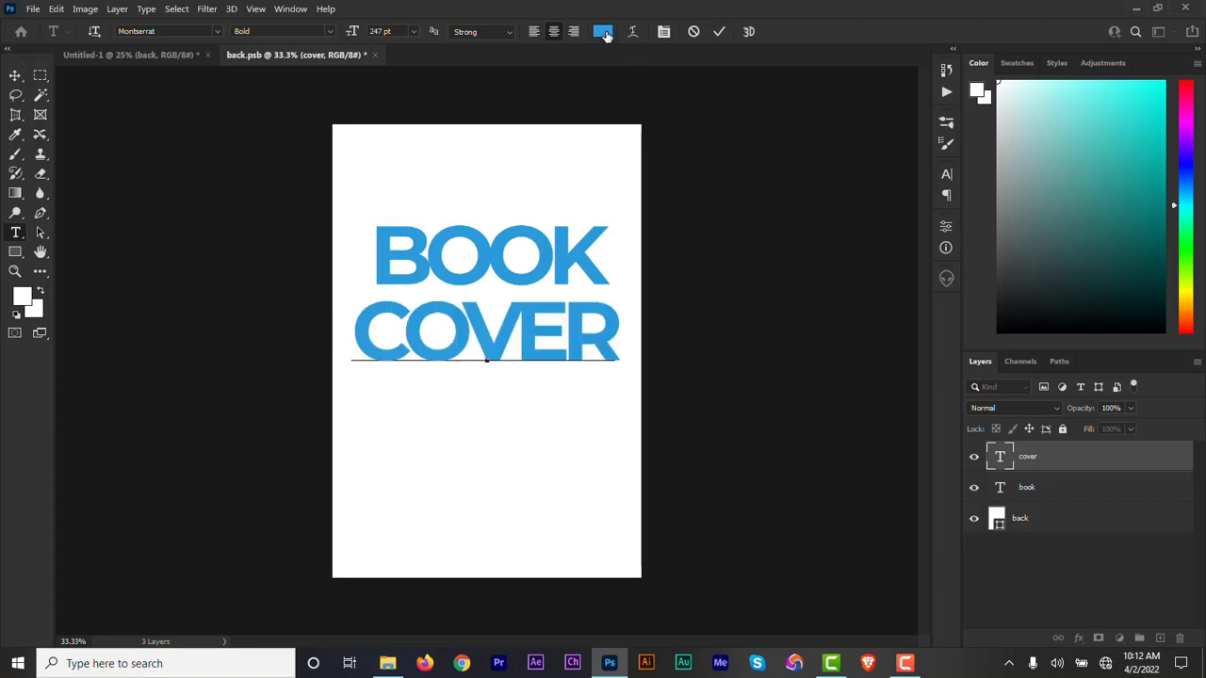
{"action": "type", "text": "525e"}
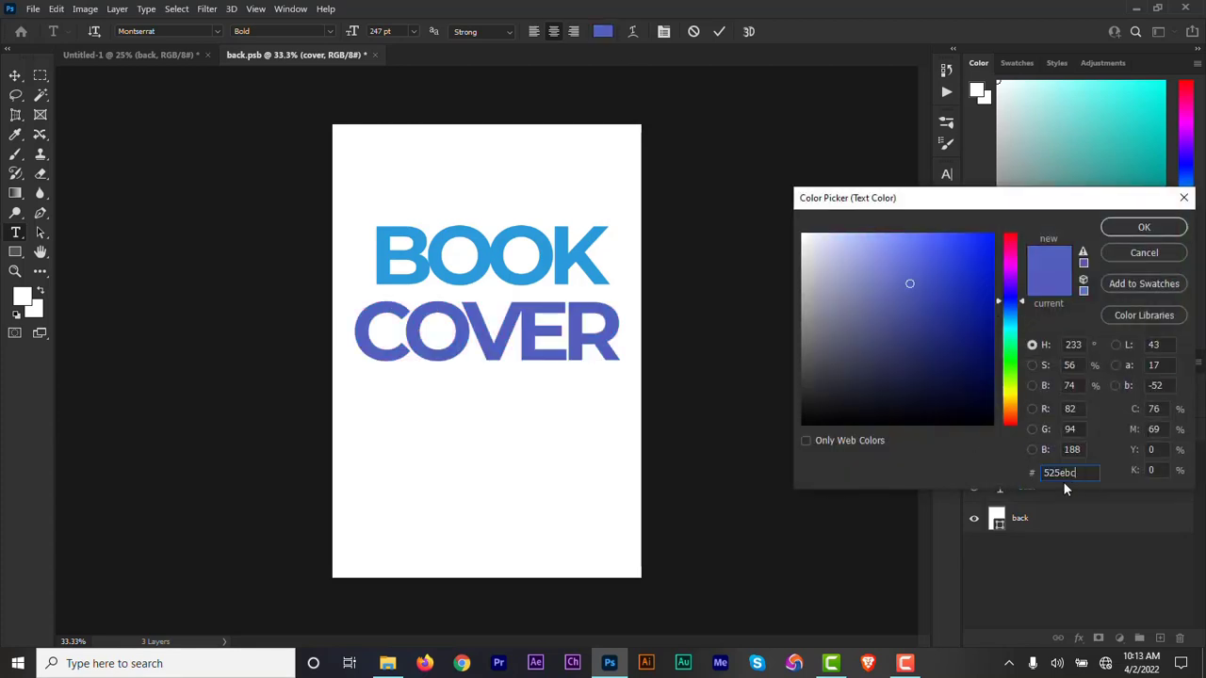
{"action": "type", "text": "6c"}
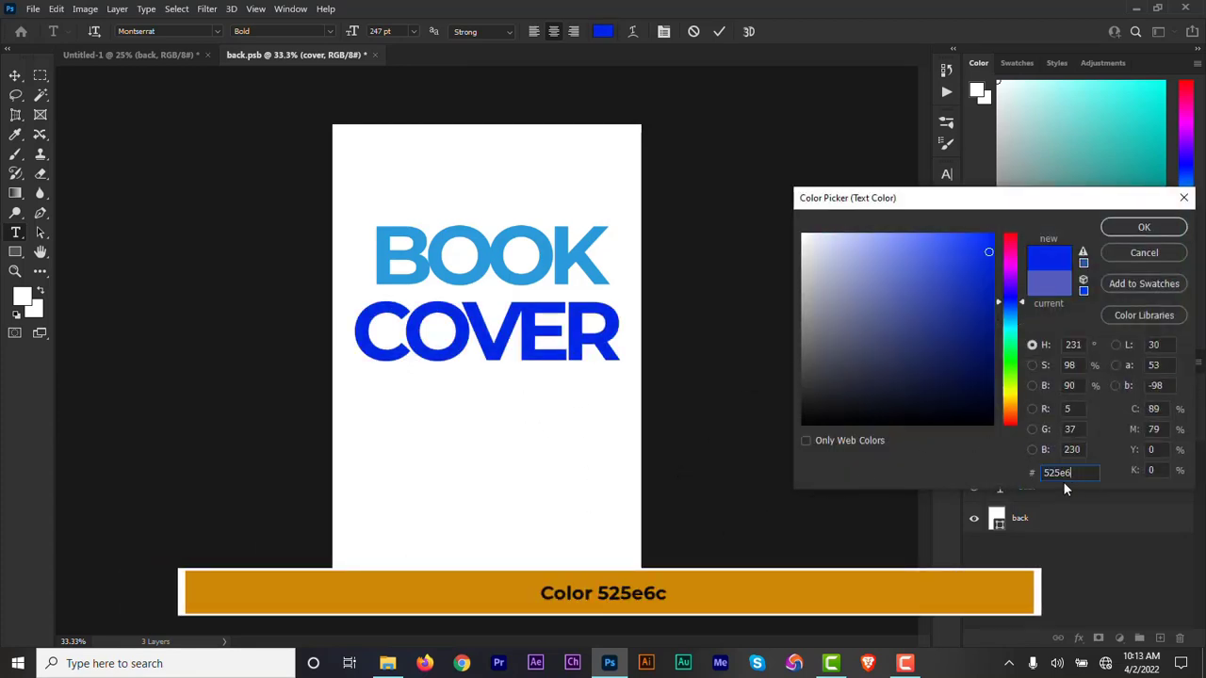
{"action": "left_click", "coordinate": [1131, 228]}
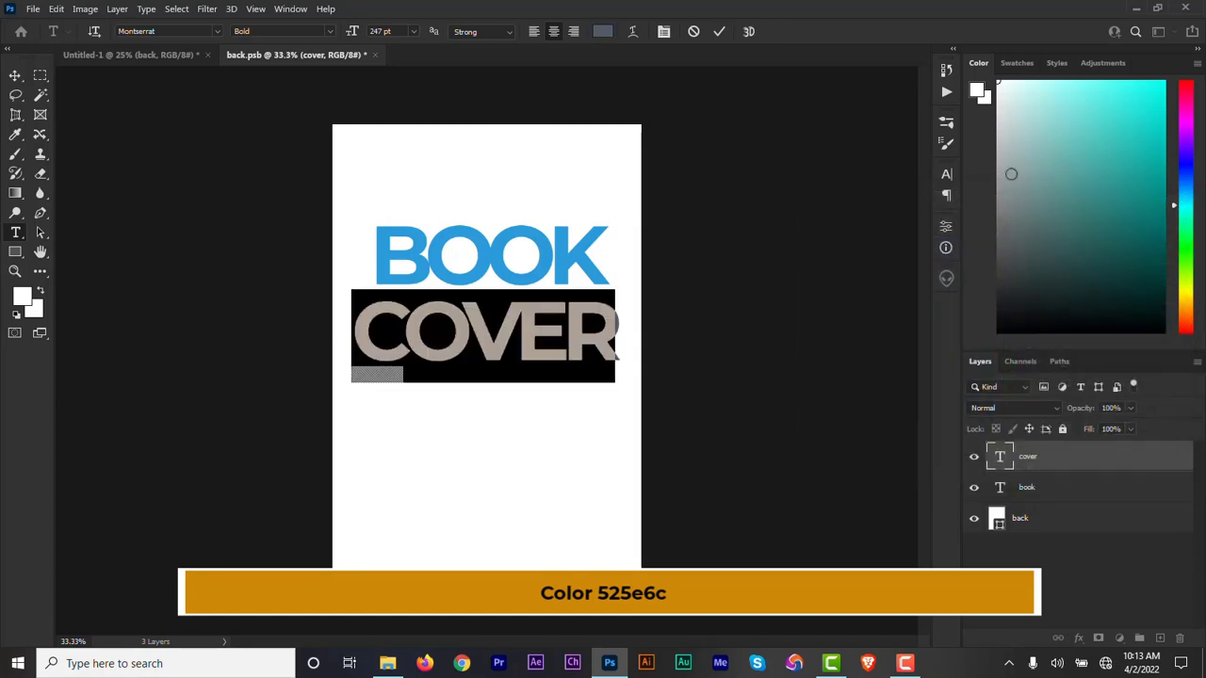
{"action": "left_click", "coordinate": [720, 33]}
Move the COVER text closer beneath BOOK and reduce its size to 236 pt.
{"action": "key", "text": "j"}
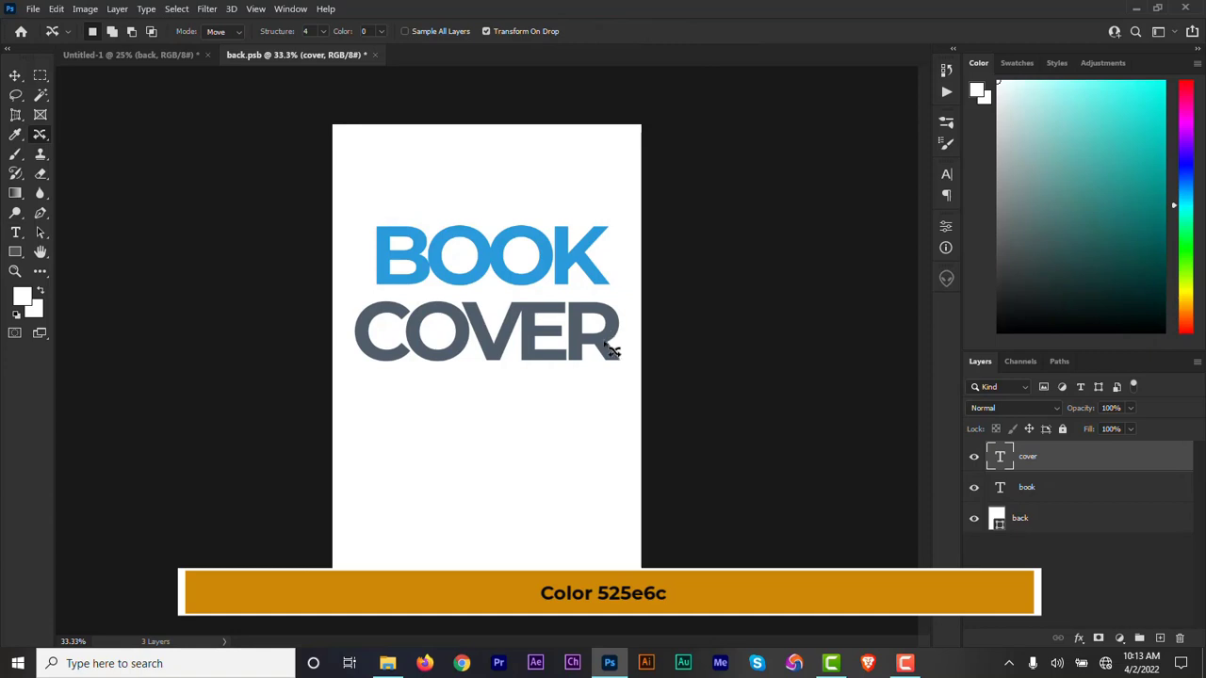
{"action": "key", "text": "v"}
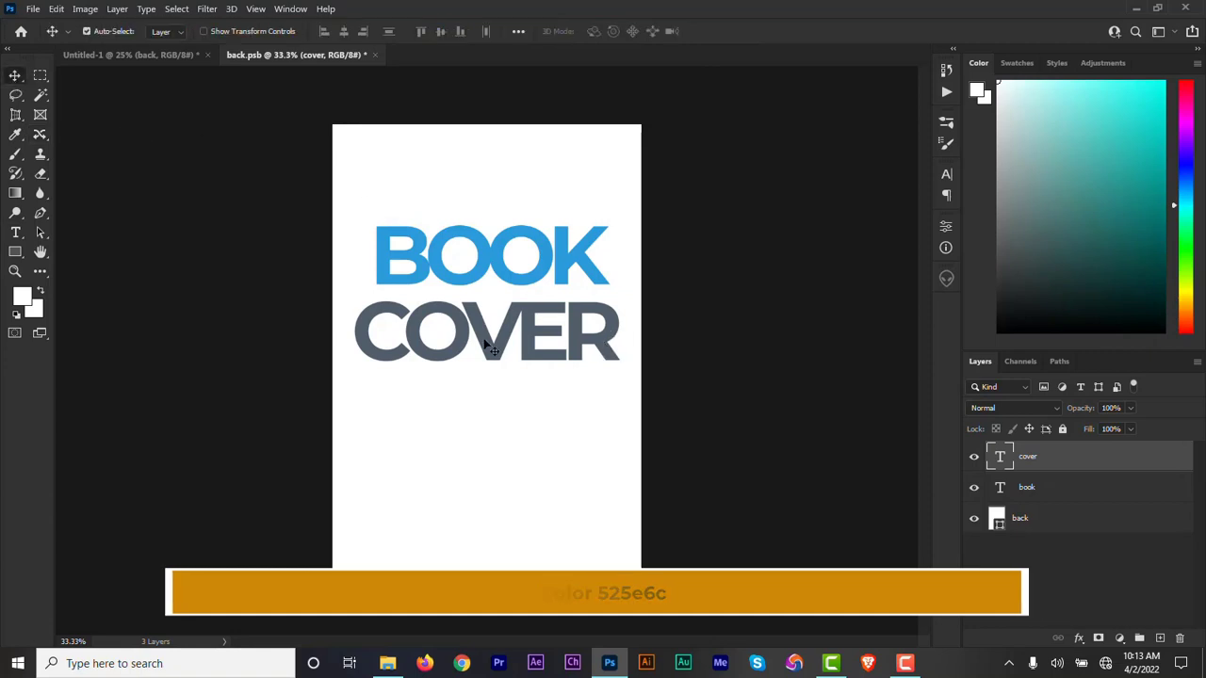
{"action": "left_click_drag", "start_coordinate": [559, 348], "coordinate": [569, 339]}
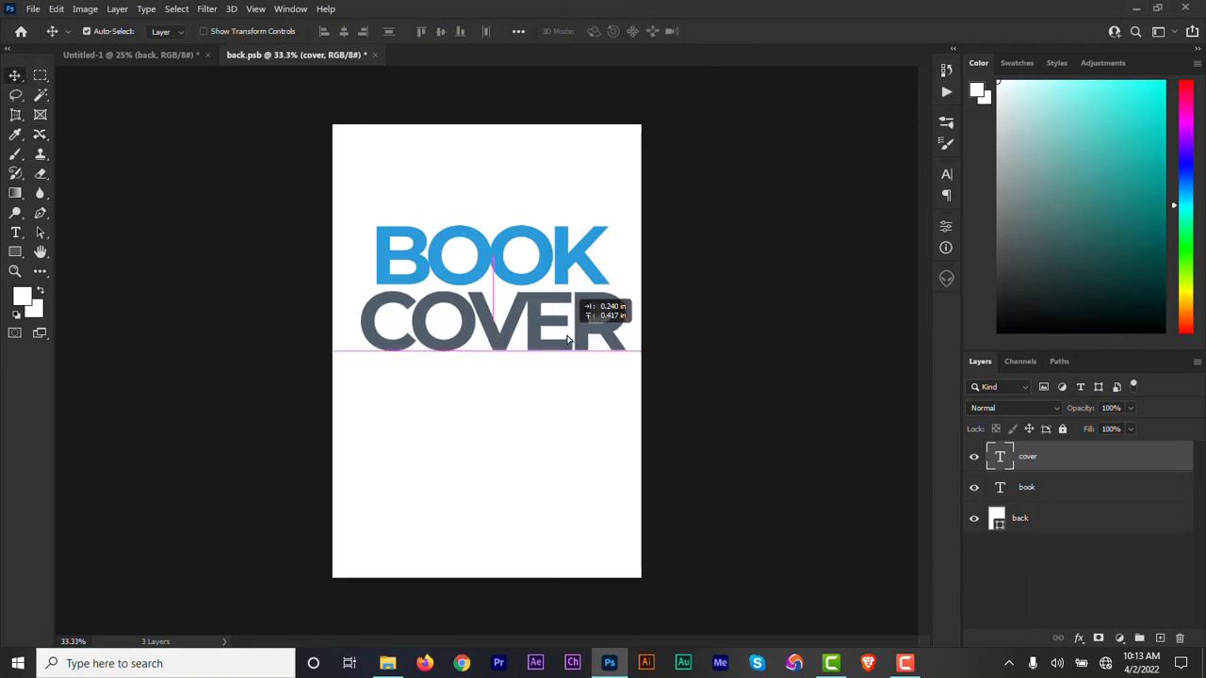
{"action": "double_click", "coordinate": [568, 338]}
{"action": "left_click", "coordinate": [351, 31]}
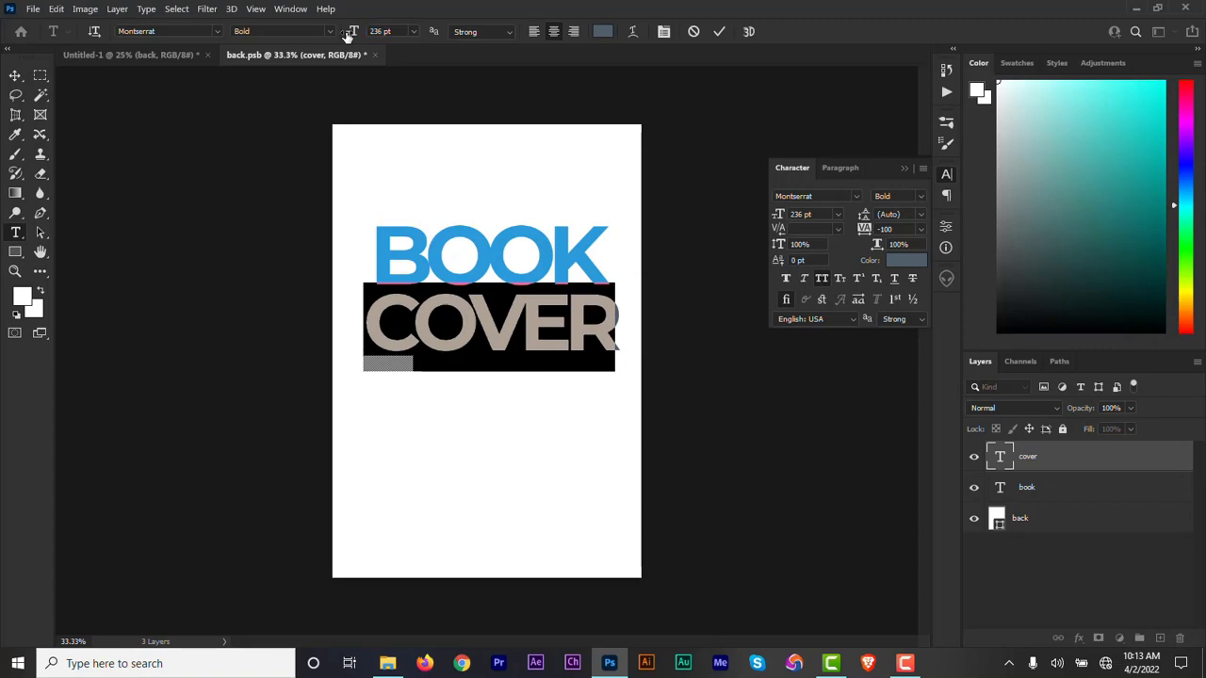
{"action": "left_click", "coordinate": [720, 31]}
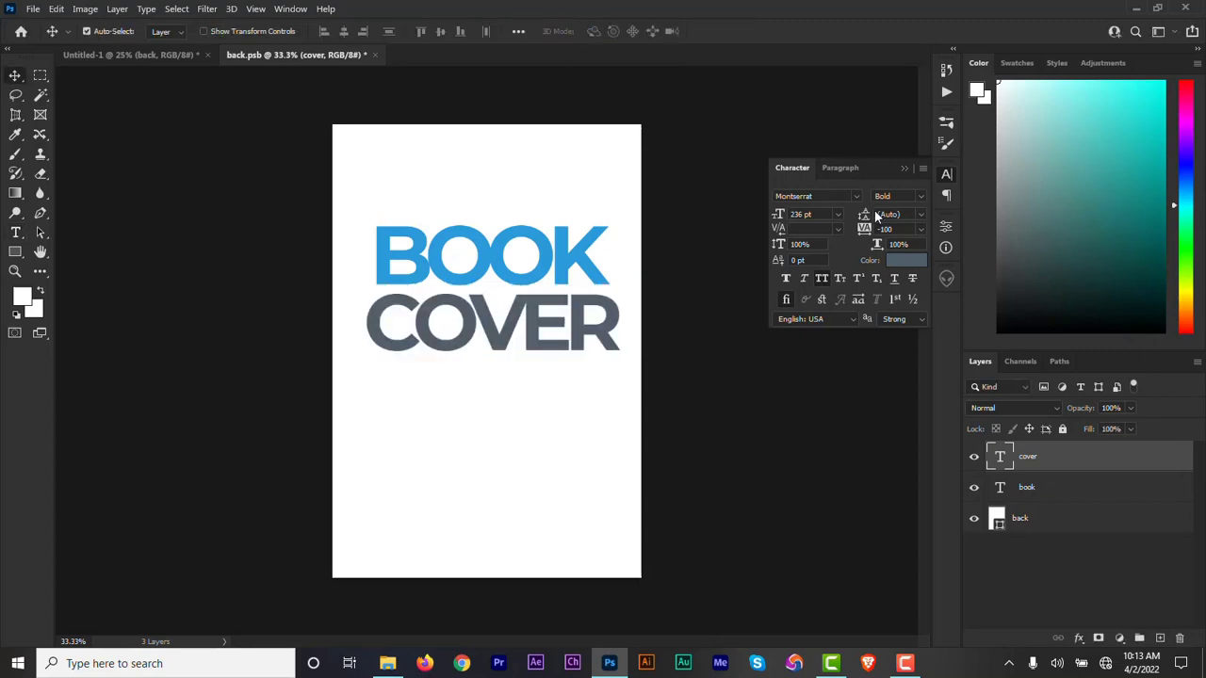
{"action": "left_click", "coordinate": [905, 165]}
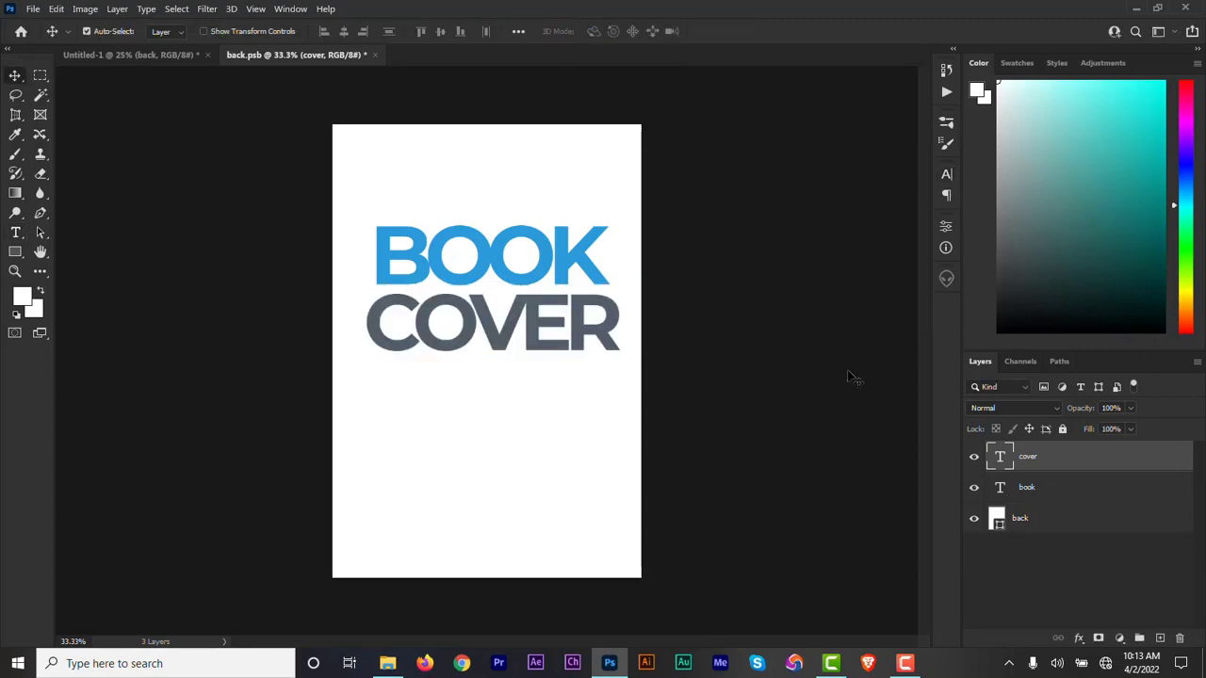
Duplicate the COVER text layer, change the copy's text to MOCKUP, and move it below COVER.
{"action": "key", "text": "ctrl+j"}
{"action": "double_click", "coordinate": [1000, 457]}
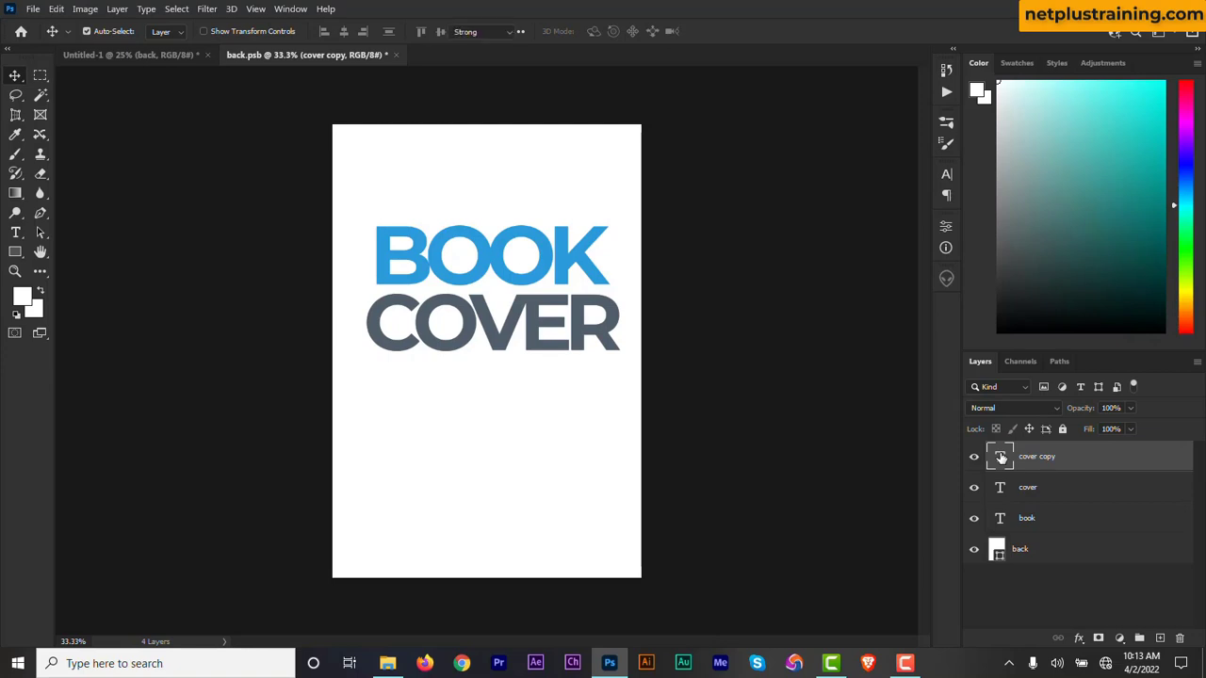
{"action": "type", "text": "MOCKUP"}
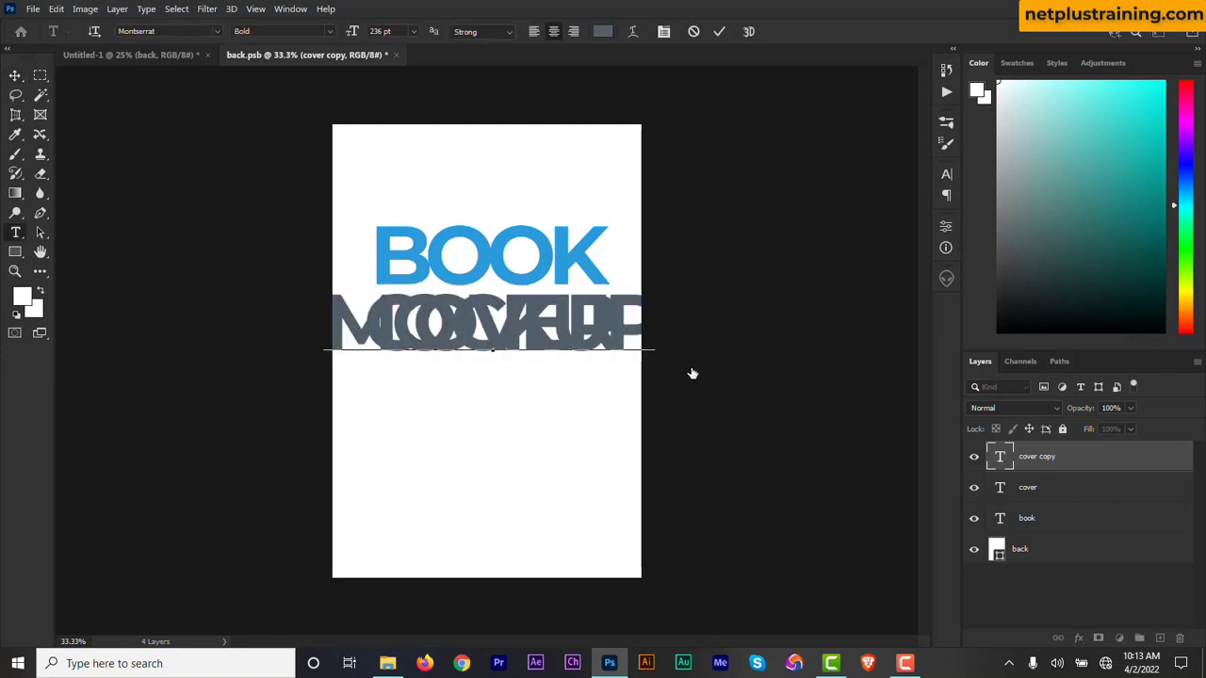
{"action": "left_click_drag", "start_coordinate": [692, 374], "coordinate": [699, 453]}
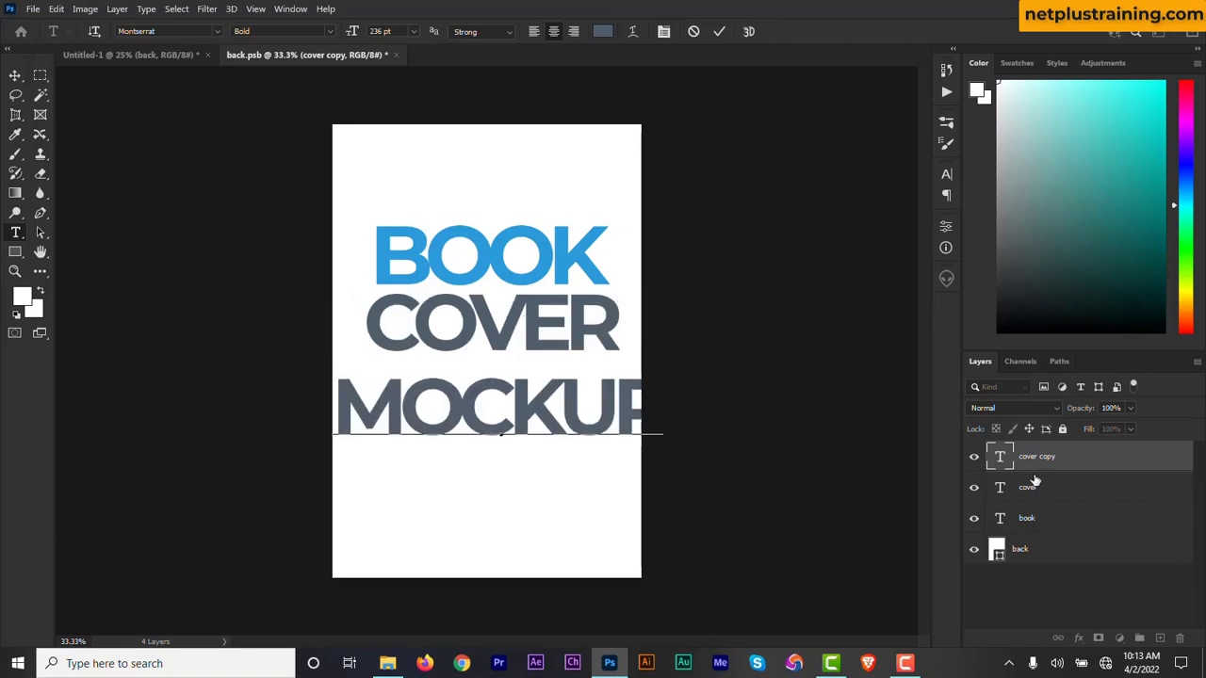
Reduce the MOCKUP text size to 190 pt and move it up close beneath COVER.
{"action": "double_click", "coordinate": [1000, 459]}
{"action": "left_click", "coordinate": [719, 31]}
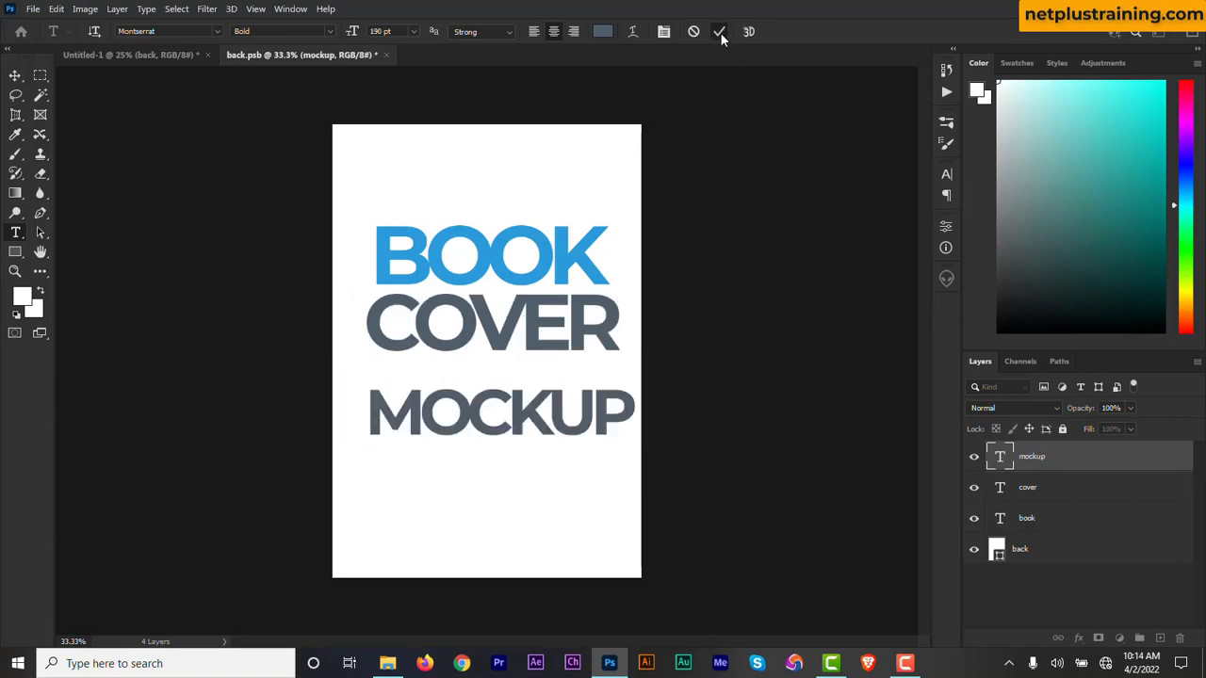
{"action": "key", "text": "v"}
{"action": "left_click_drag", "start_coordinate": [624, 421], "coordinate": [629, 387]}
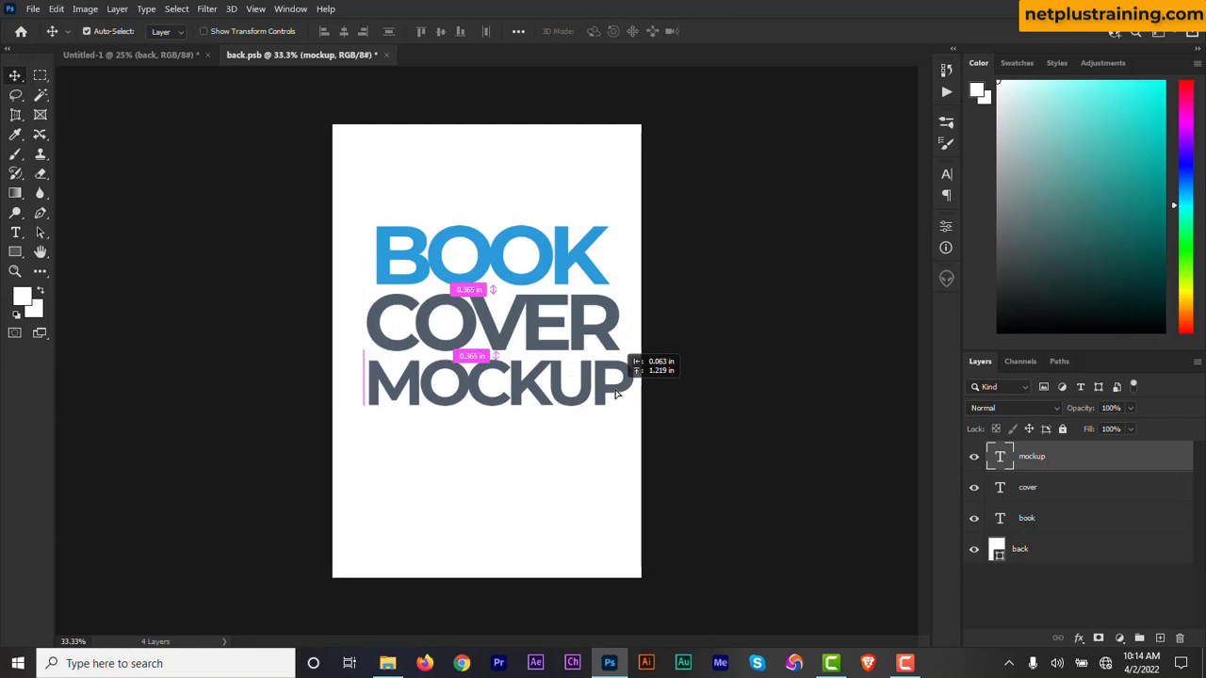
Change the MOCKUP text colour to 02182f.
{"action": "double_click", "coordinate": [1004, 459]}
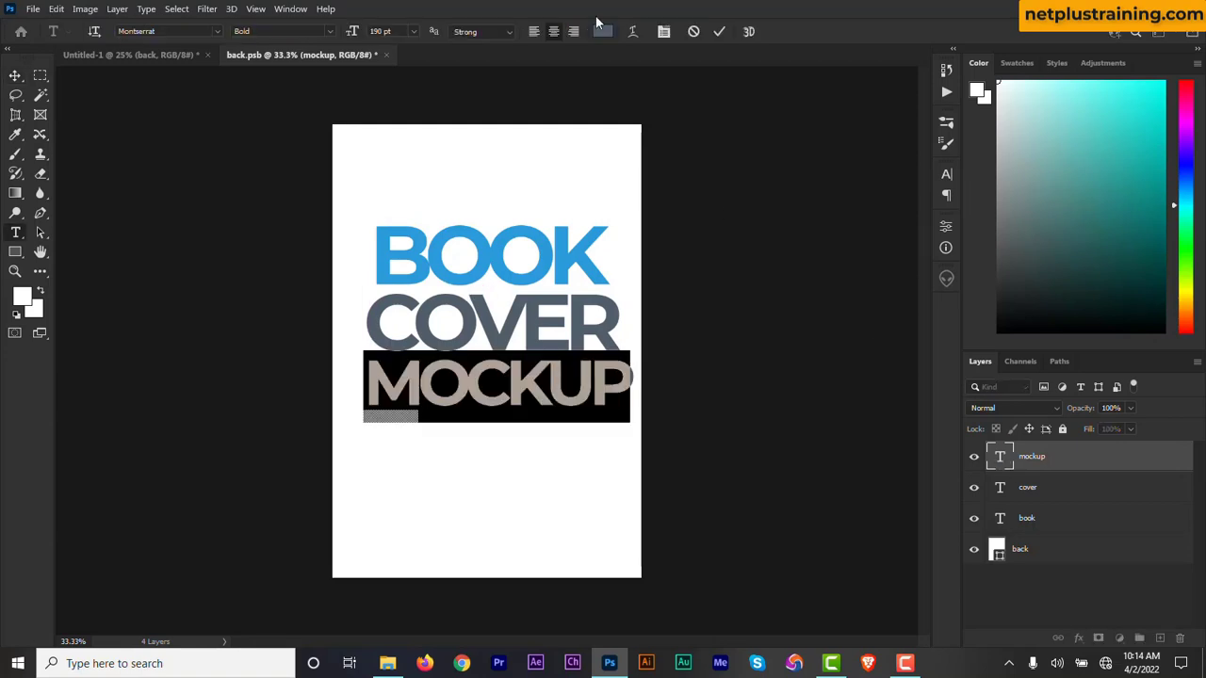
{"action": "left_click", "coordinate": [602, 31]}
{"action": "type", "text": "0"}
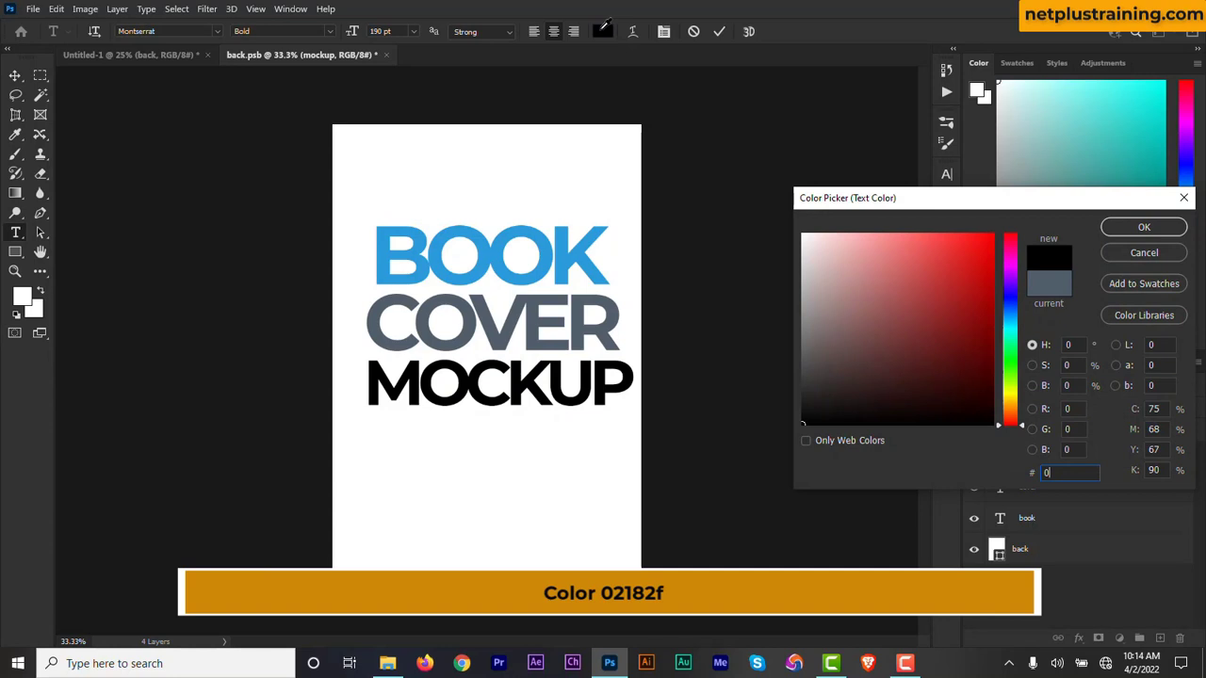
{"action": "type", "text": "218"}
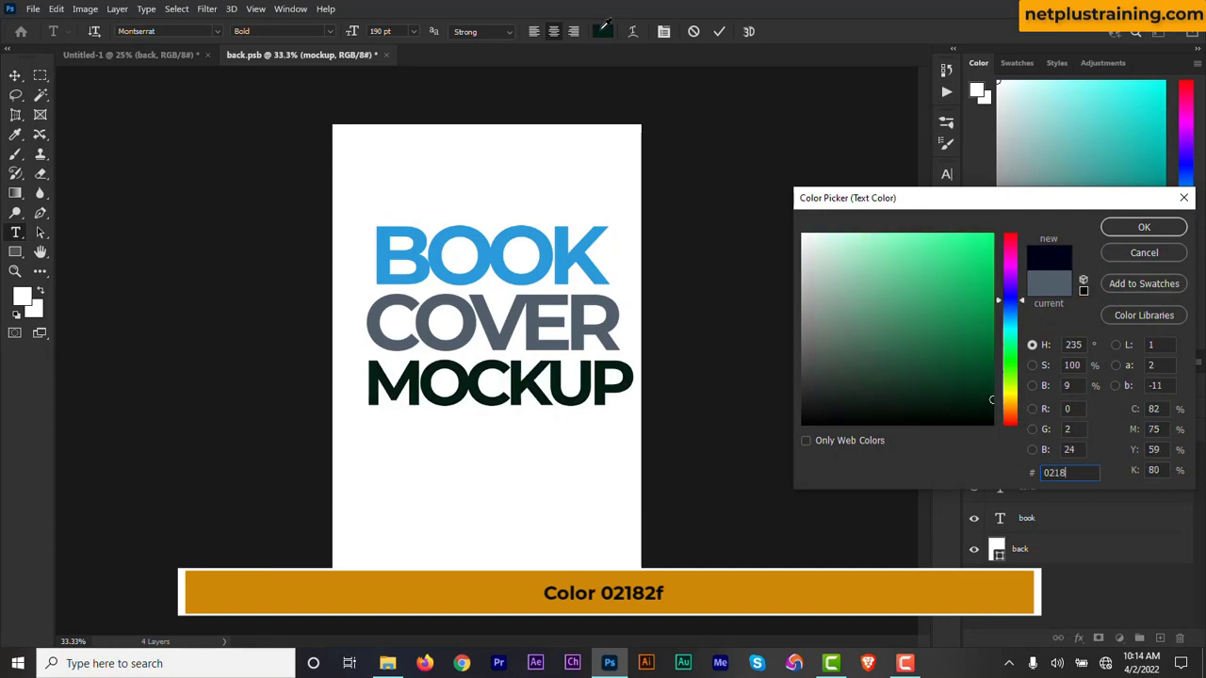
{"action": "type", "text": "2"}
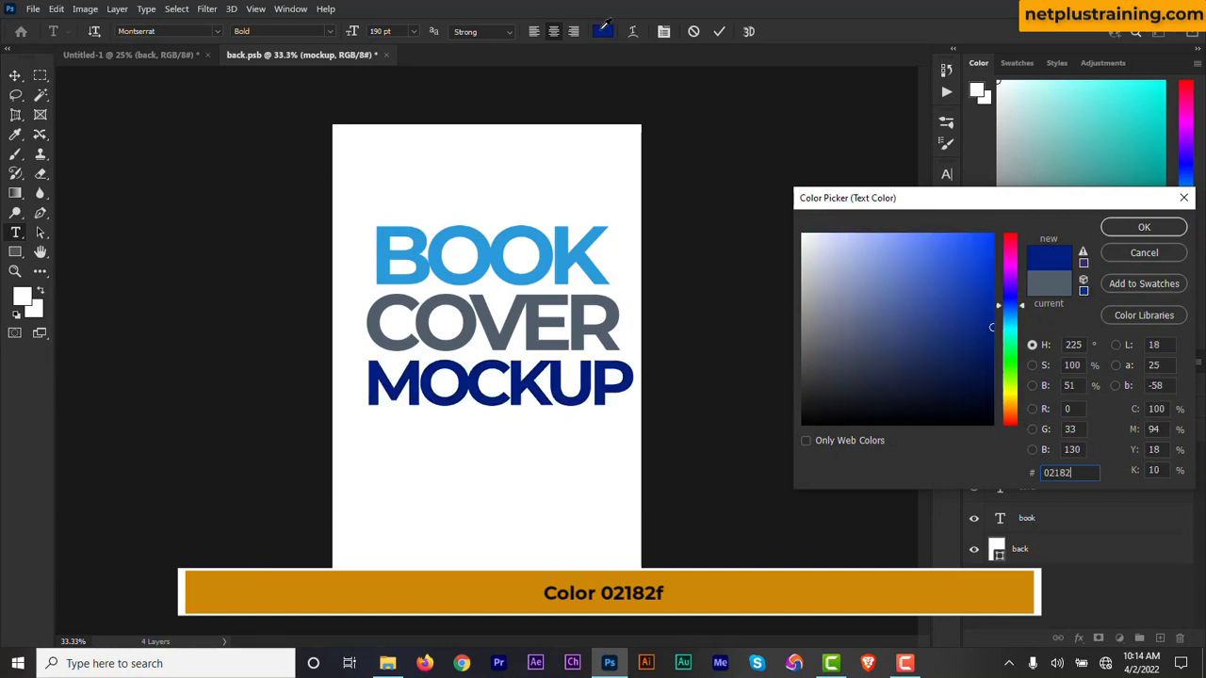
{"action": "type", "text": "f"}
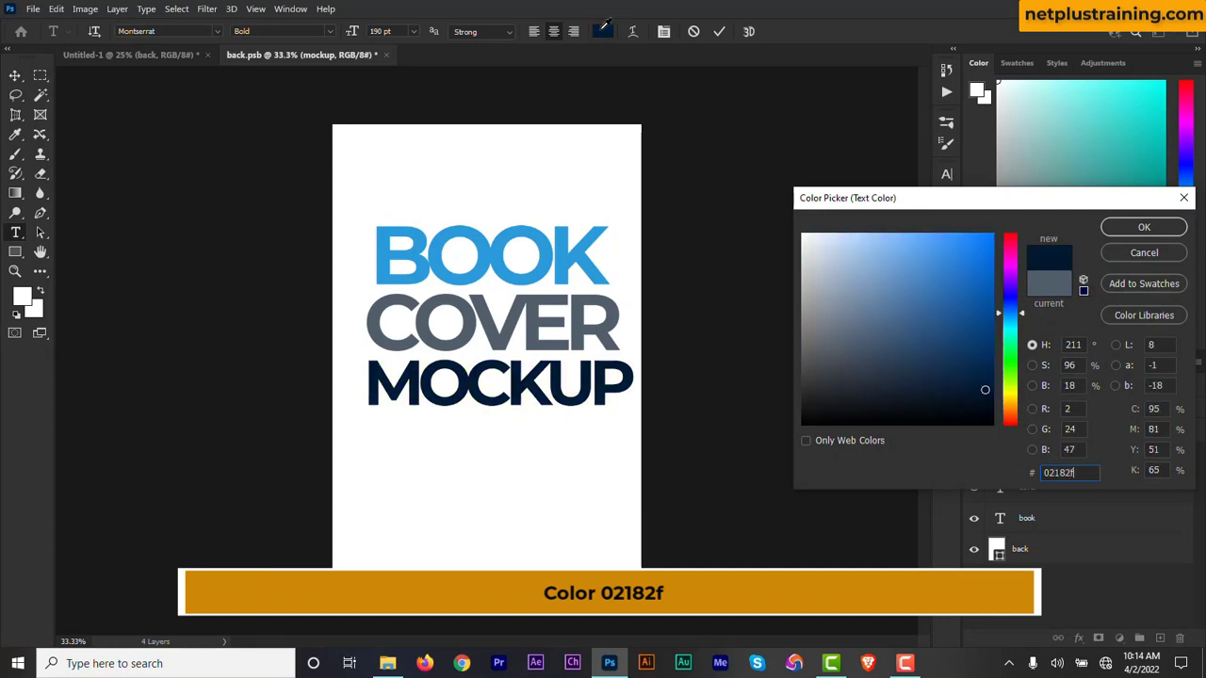
{"action": "left_click", "coordinate": [1146, 228]}
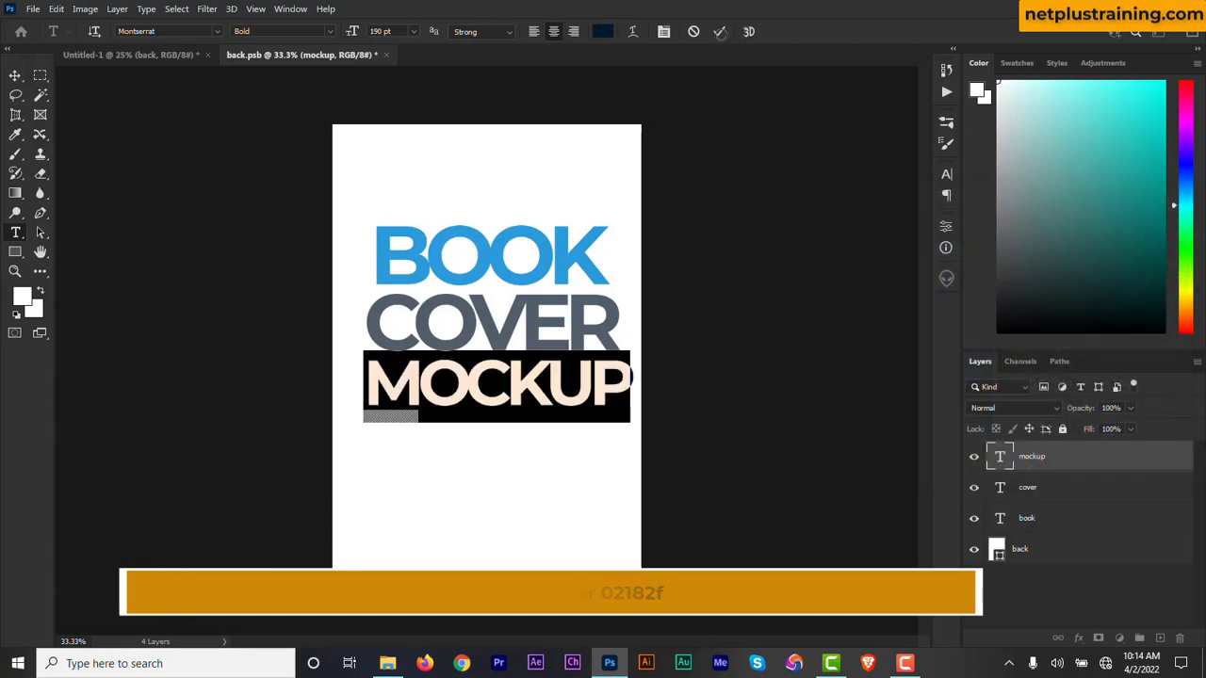
{"action": "left_click", "coordinate": [720, 31]}
Shift MOCKUP left so its right edge lines up with COVER, and nudge BOOK slightly right.
{"action": "key", "text": "v"}
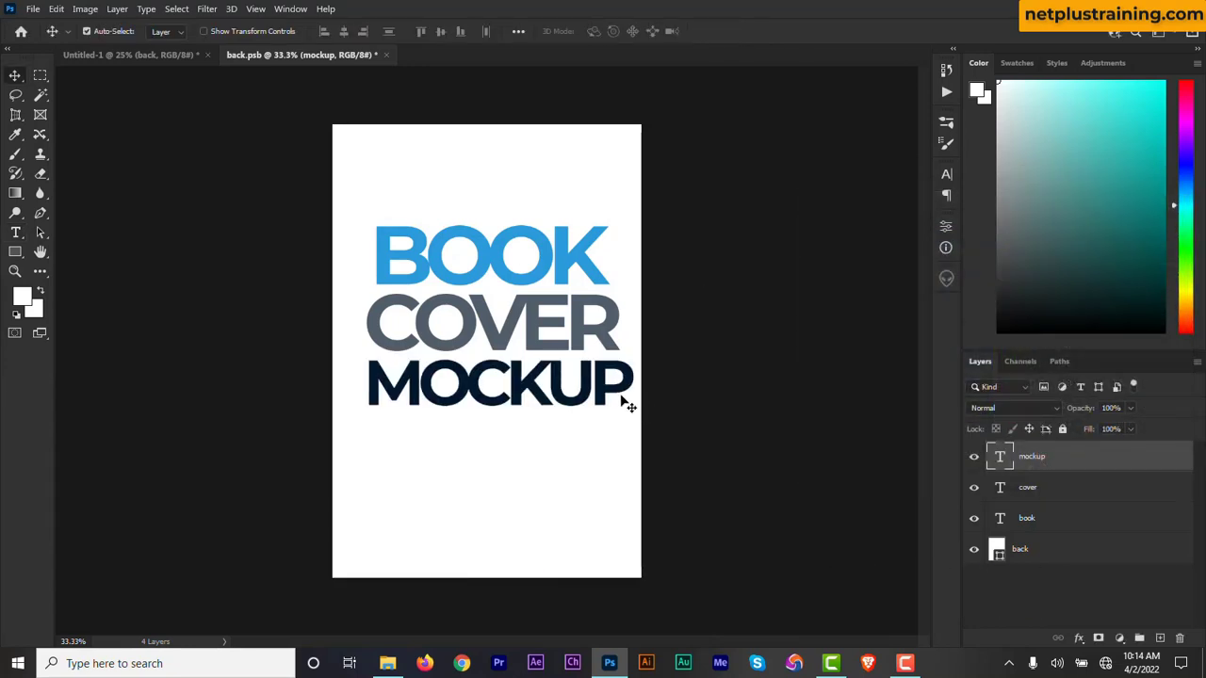
{"action": "left_click_drag", "start_coordinate": [625, 403], "coordinate": [609, 386]}
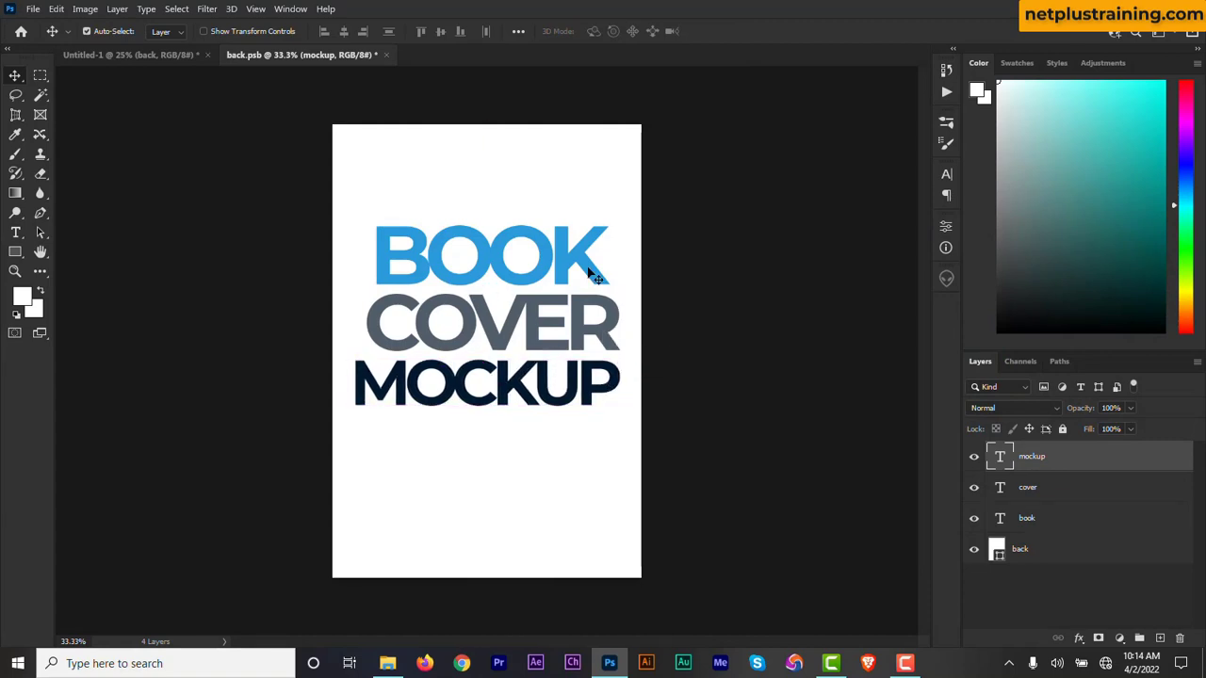
{"action": "left_click_drag", "start_coordinate": [589, 271], "coordinate": [594, 268]}
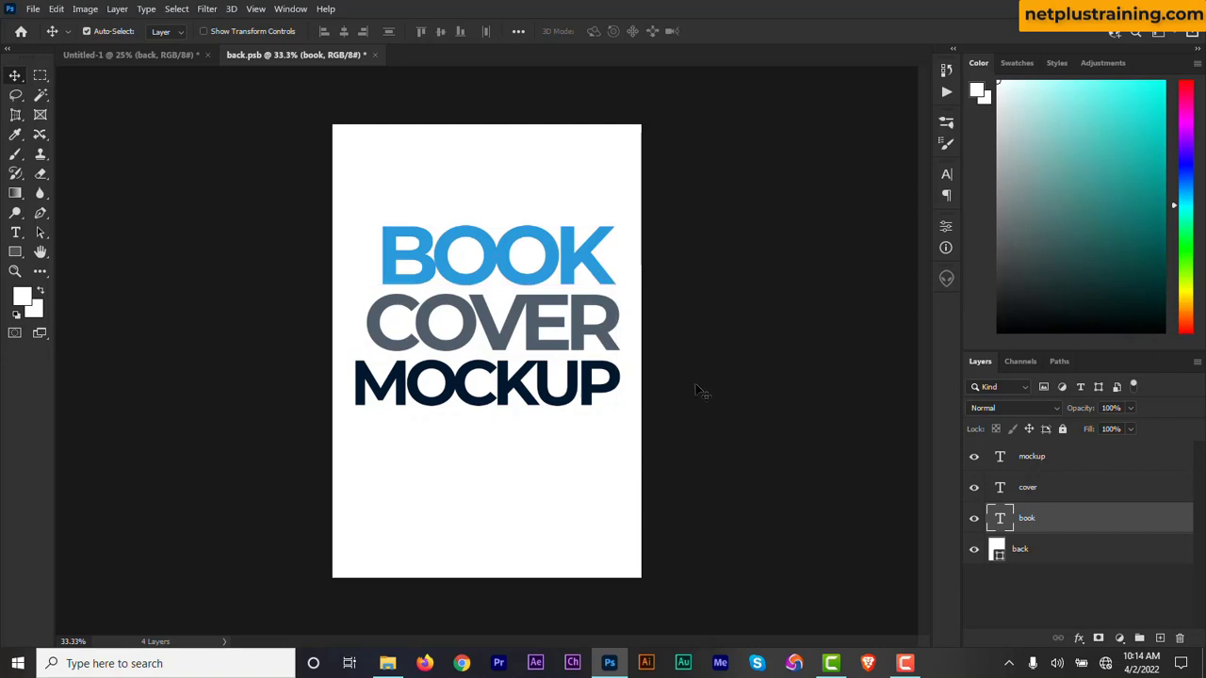
Duplicate the MOCKUP text layer, move the copy near the cover's bottom edge, and change its text to NETPLUS STUDIOS.
{"action": "left_click", "coordinate": [1037, 465]}
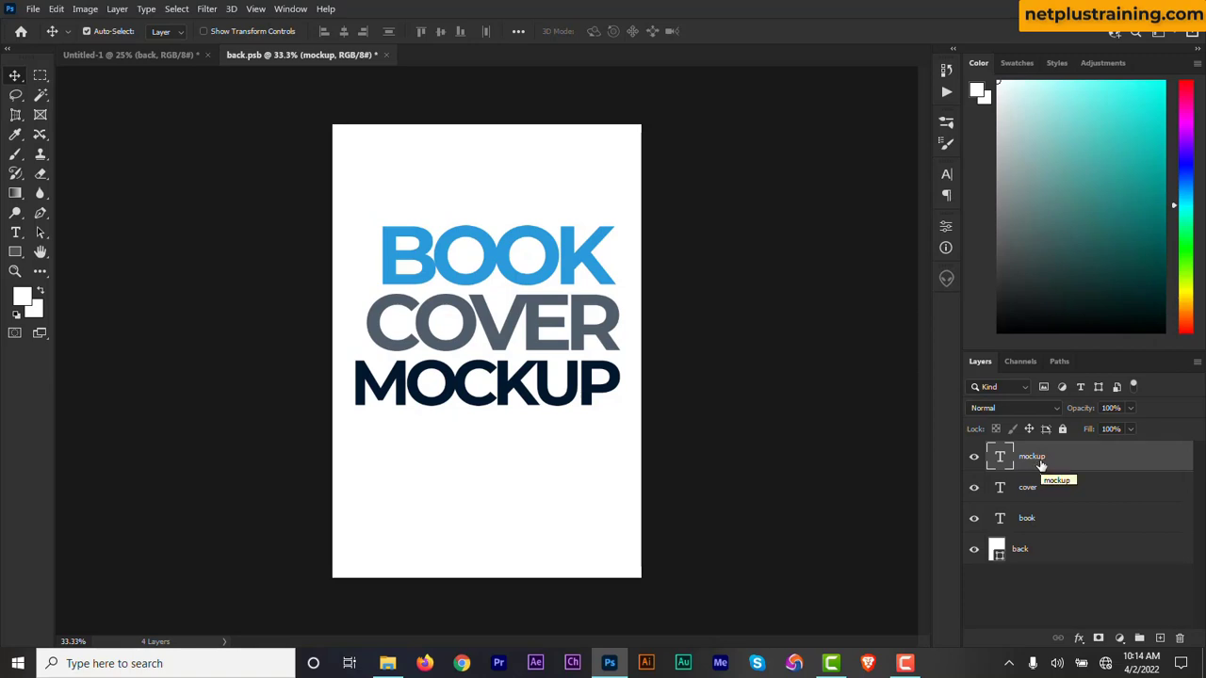
{"action": "key", "text": "ctrl+j"}
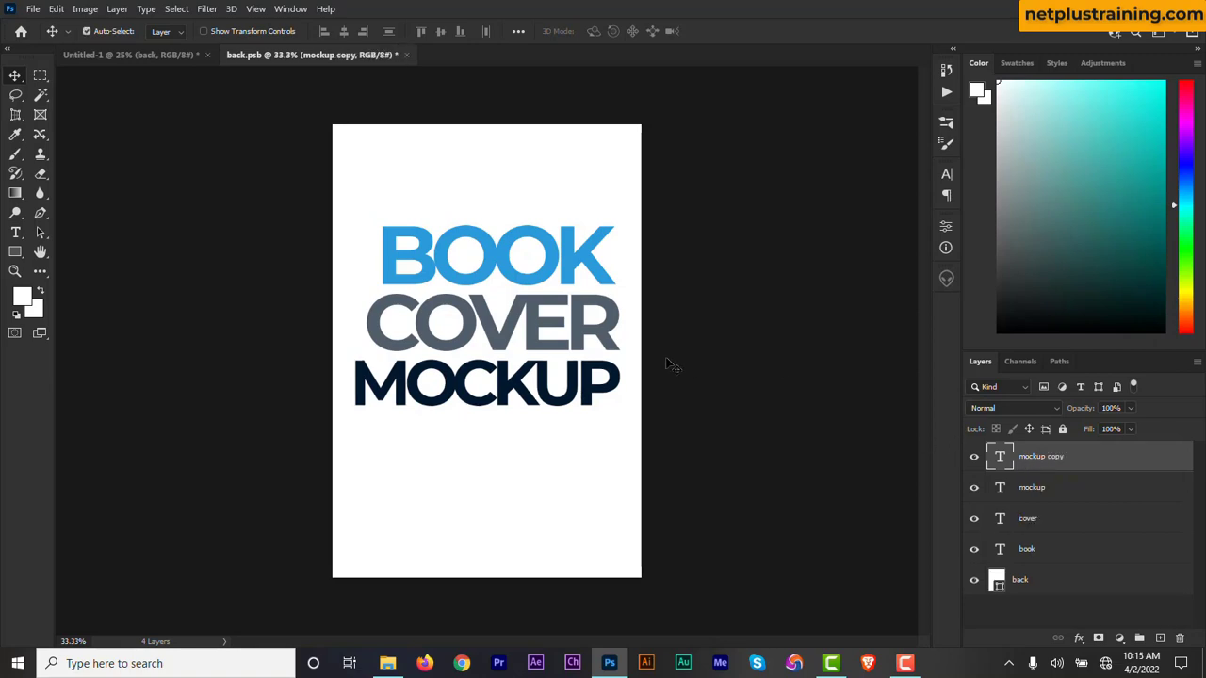
{"action": "left_click_drag", "start_coordinate": [600, 404], "coordinate": [597, 552]}
{"action": "double_click", "coordinate": [1002, 458]}
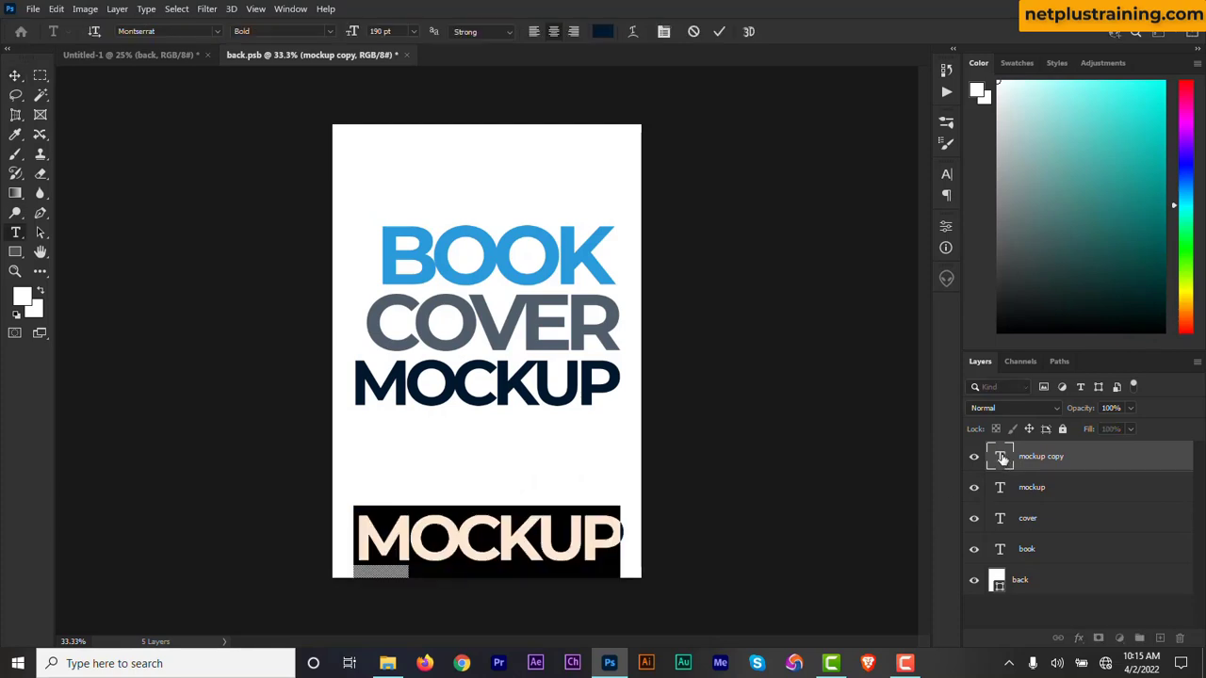
{"action": "type", "text": "NETPLUS STUDIO"}
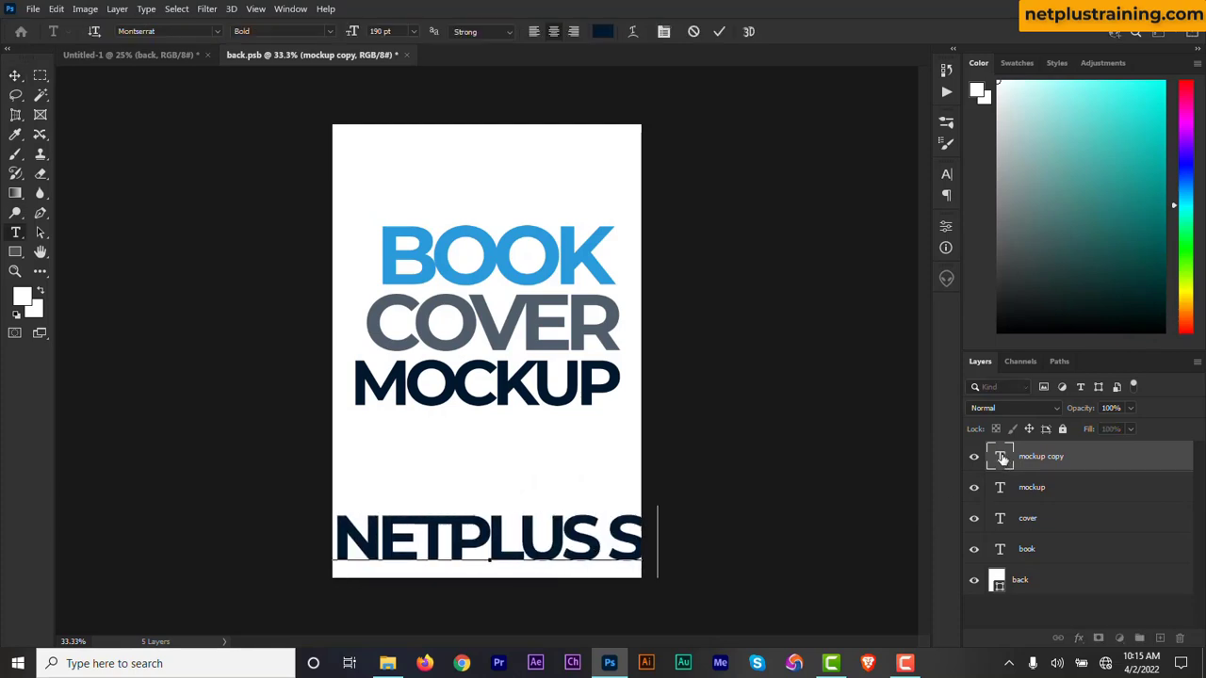
Set the NETPLUS STUDIOS text size to 40 pt.
{"action": "key", "text": "ctrl+a"}
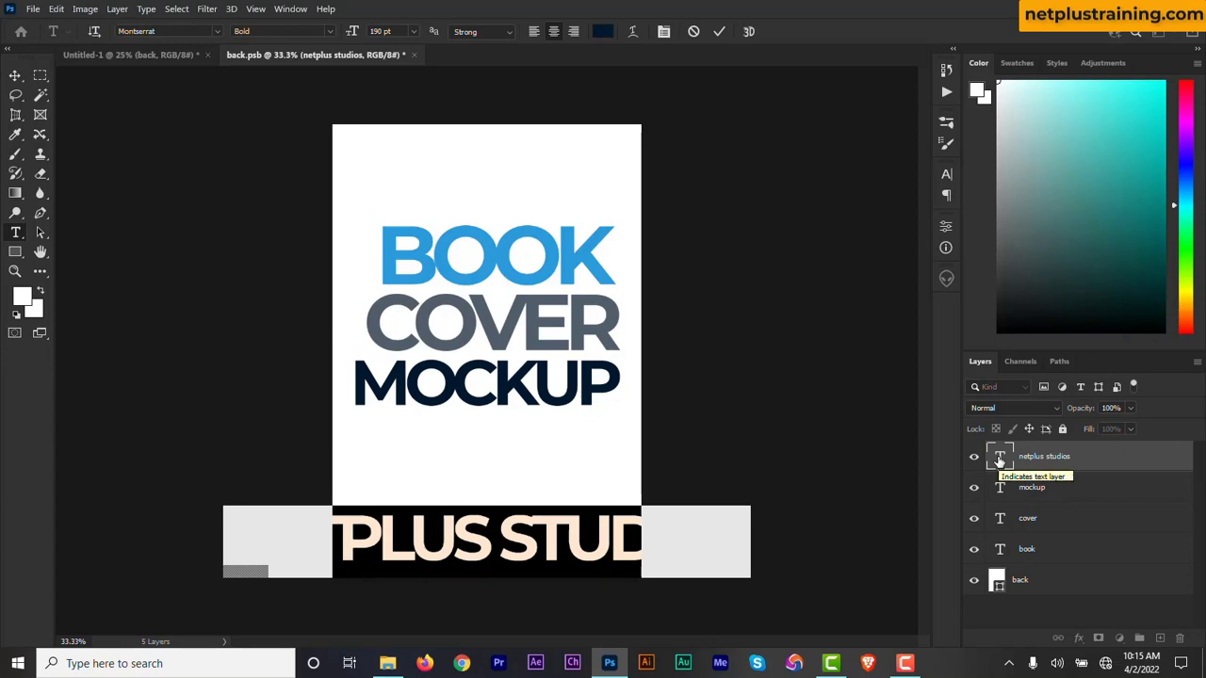
{"action": "type", "text": "4"}
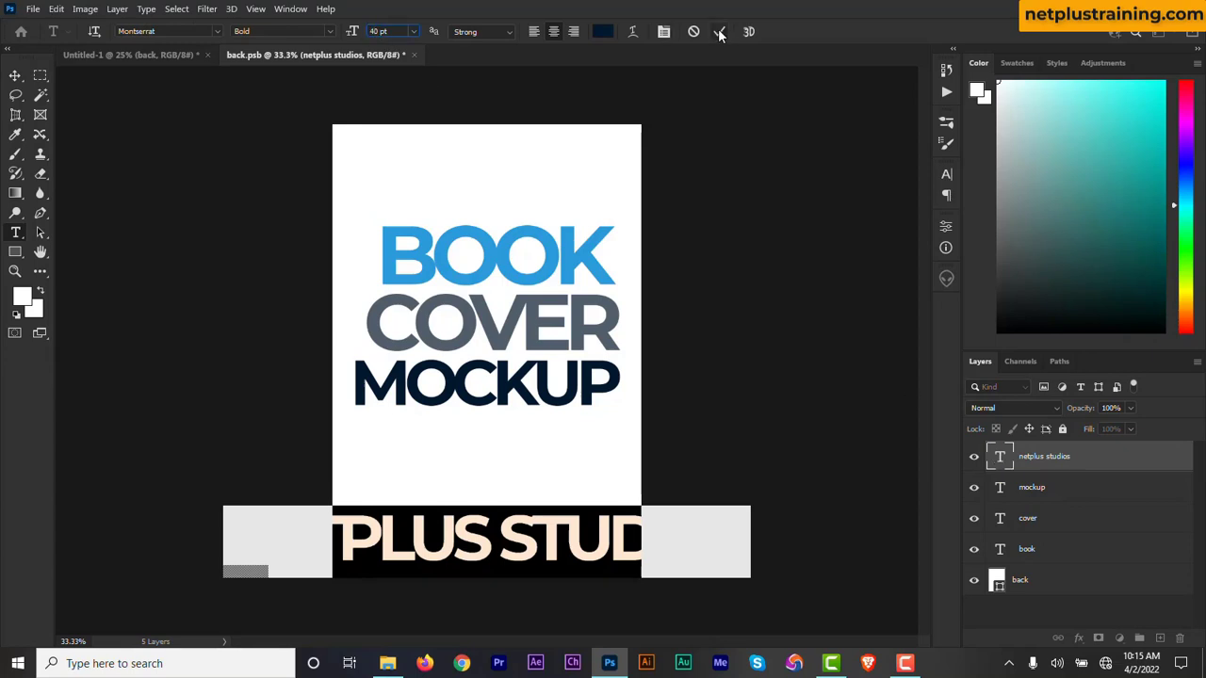
{"action": "left_click", "coordinate": [720, 32]}
Change the NETPLUS STUDIOS text colour to dark grey and set its tracking to 0.
{"action": "double_click", "coordinate": [1000, 458]}
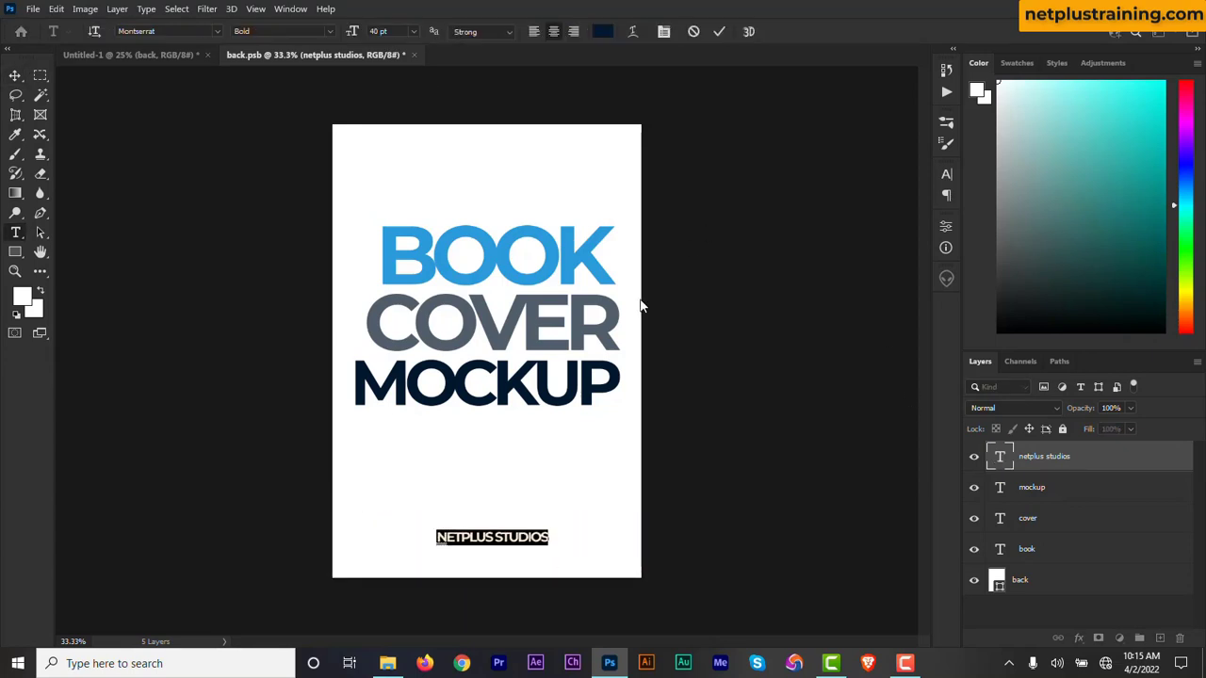
{"action": "left_click", "coordinate": [603, 33]}
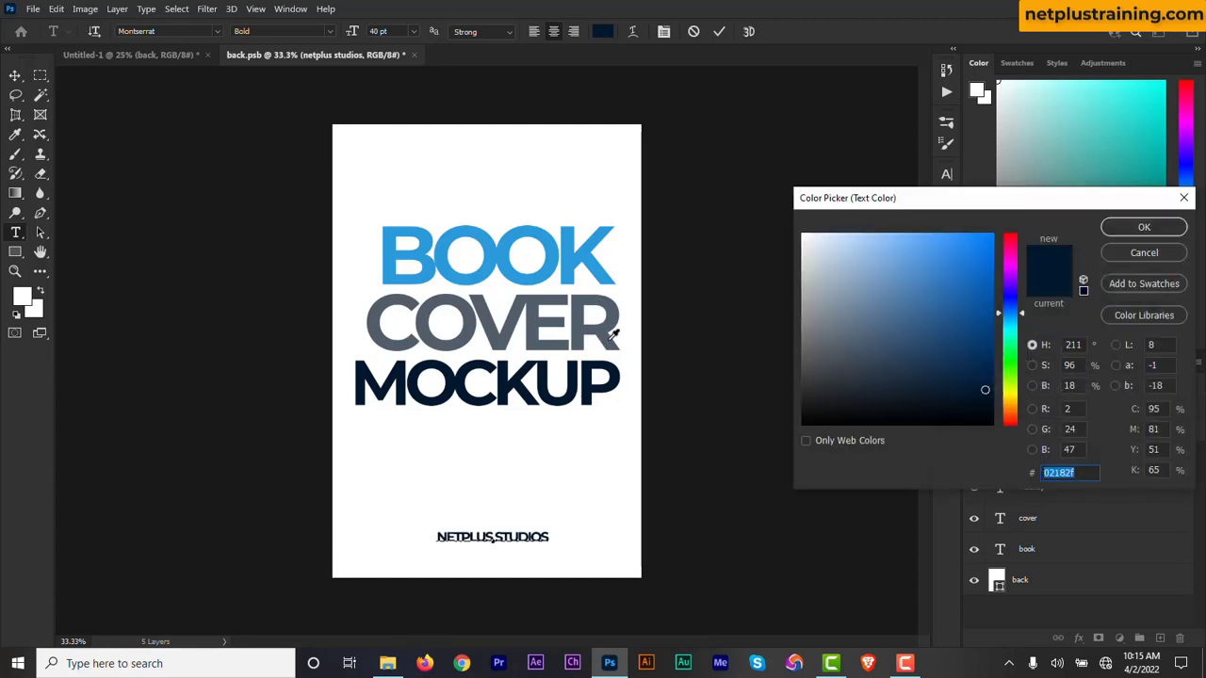
{"action": "left_click", "coordinate": [1144, 227]}
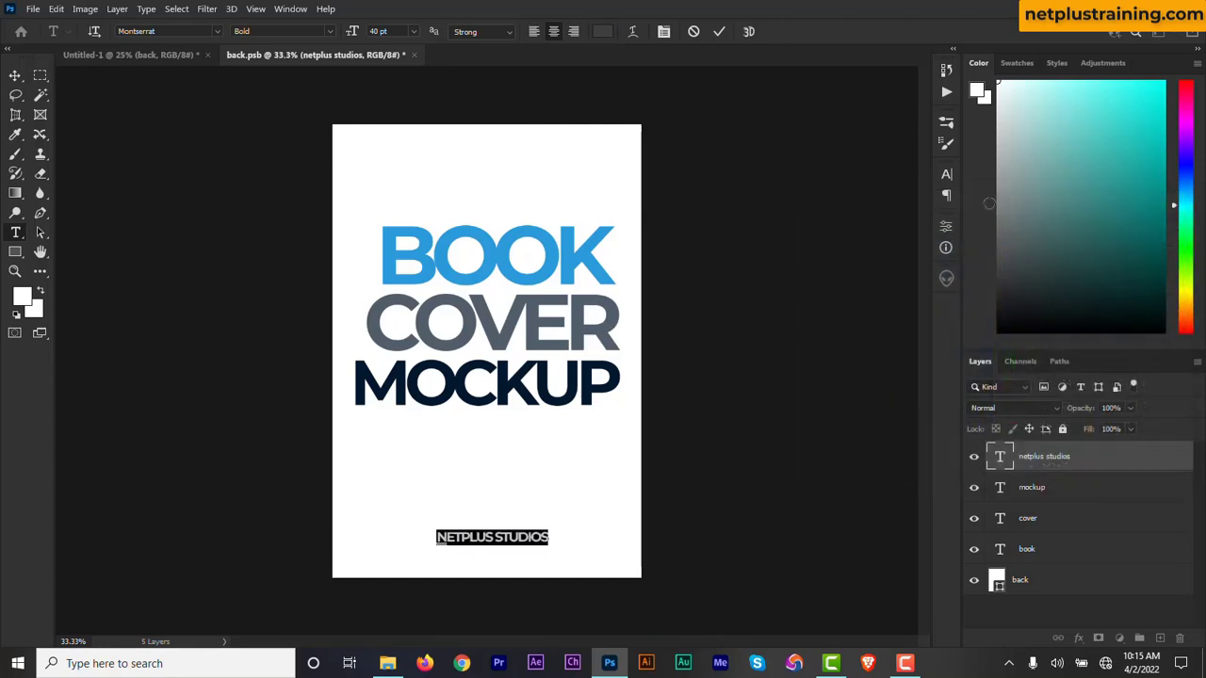
{"action": "left_click", "coordinate": [947, 176]}
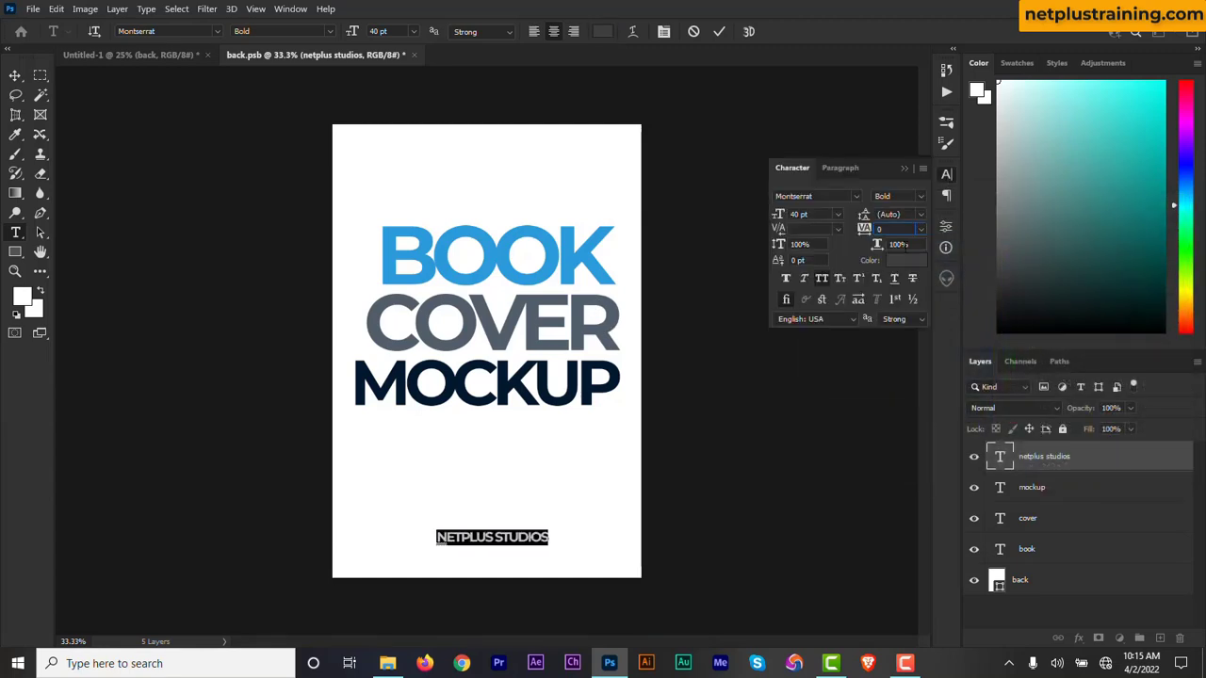
{"action": "key", "text": "Return"}
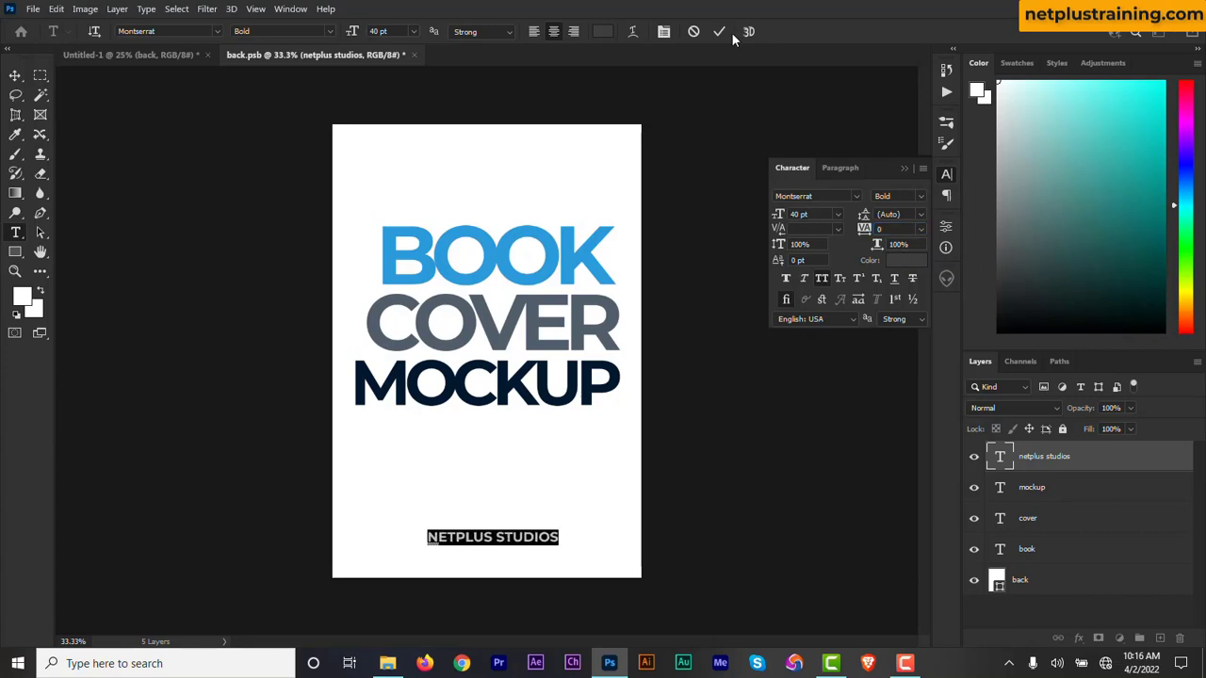
Set the NETPLUS STUDIOS font style to Regular and close the character settings.
{"action": "left_click", "coordinate": [328, 30]}
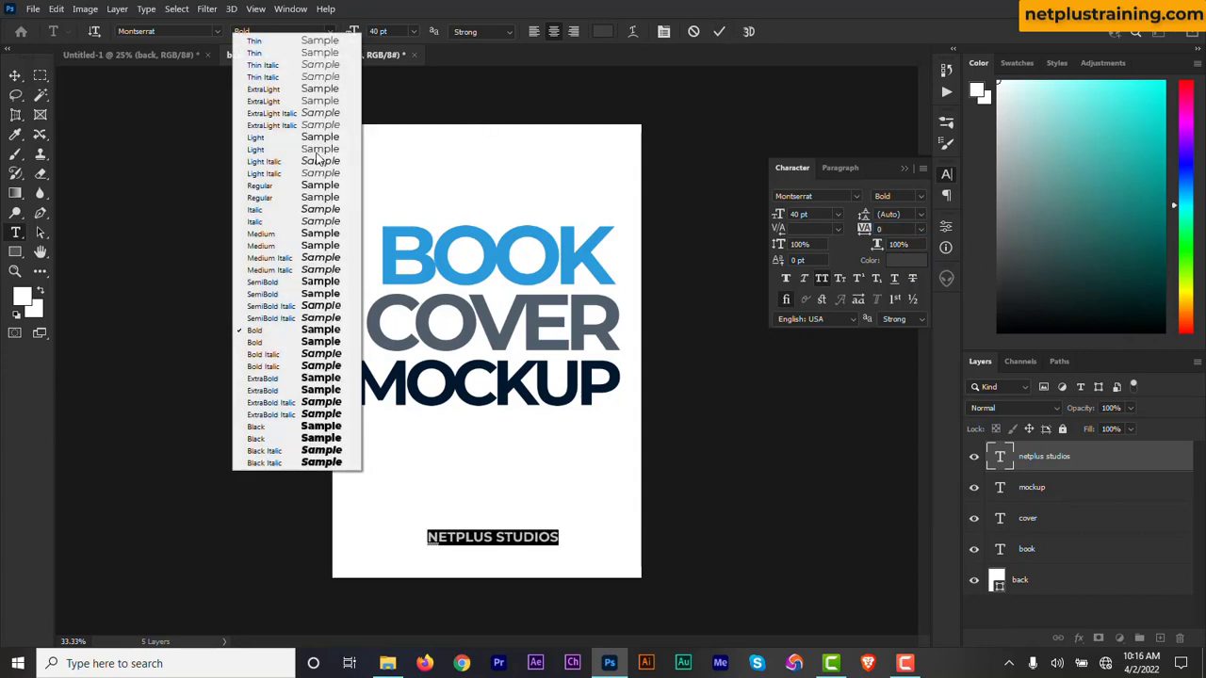
{"action": "left_click", "coordinate": [314, 197]}
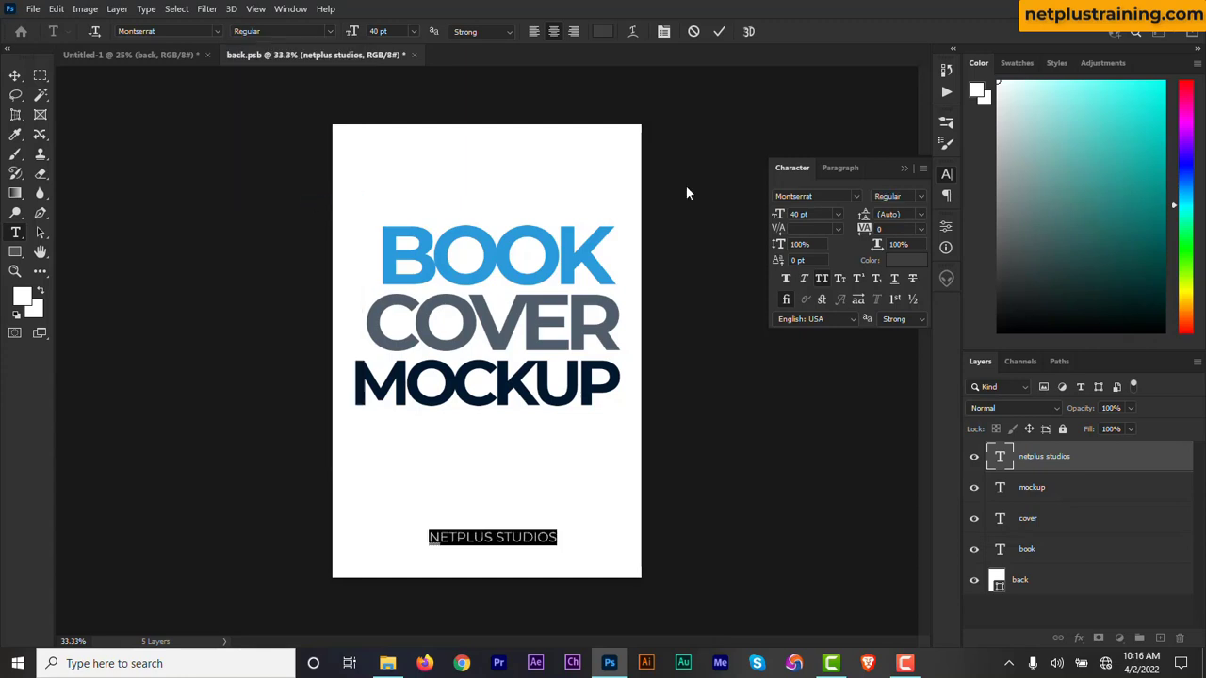
{"action": "left_click", "coordinate": [721, 32]}
{"action": "key", "text": "v"}
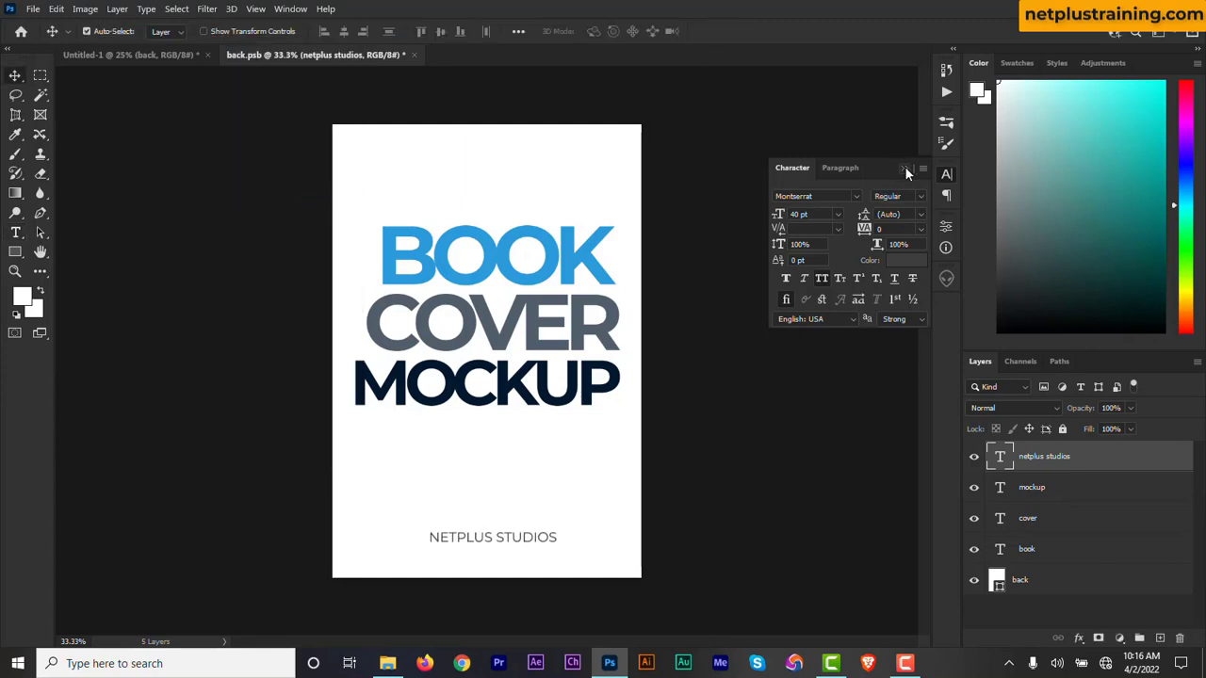
{"action": "left_click", "coordinate": [905, 168]}
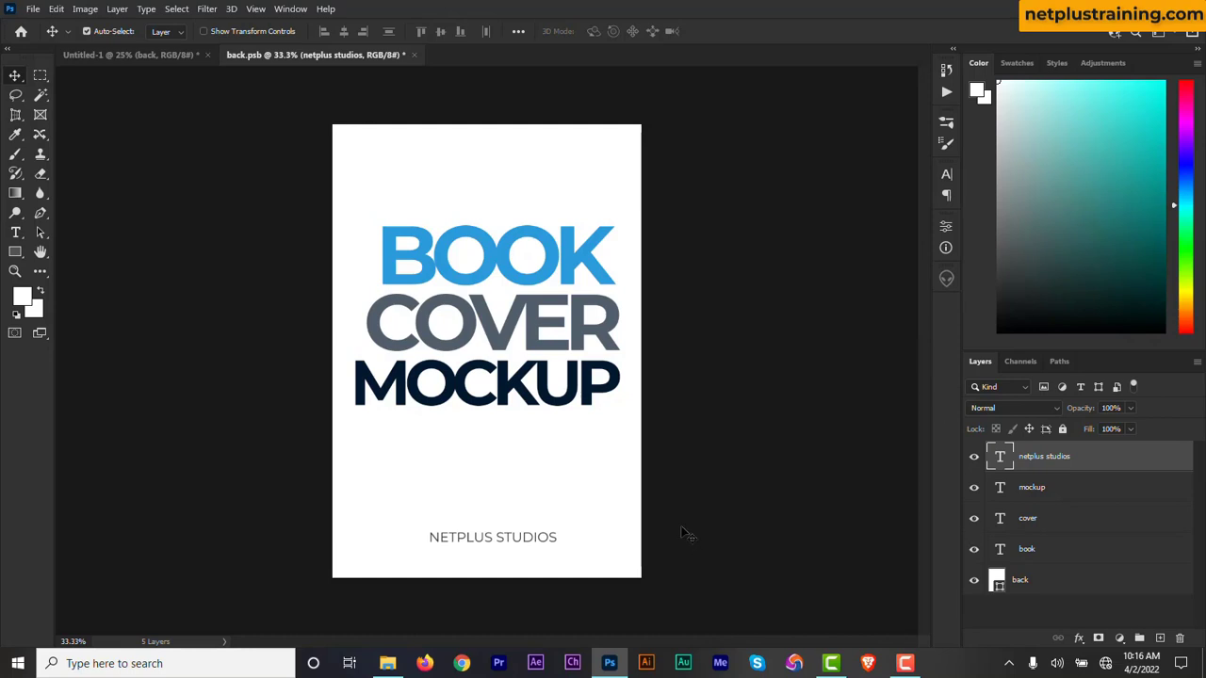
Save the back.psb Smart Object contents and return to the Untitled-1 document.
{"action": "left_click", "coordinate": [31, 10]}
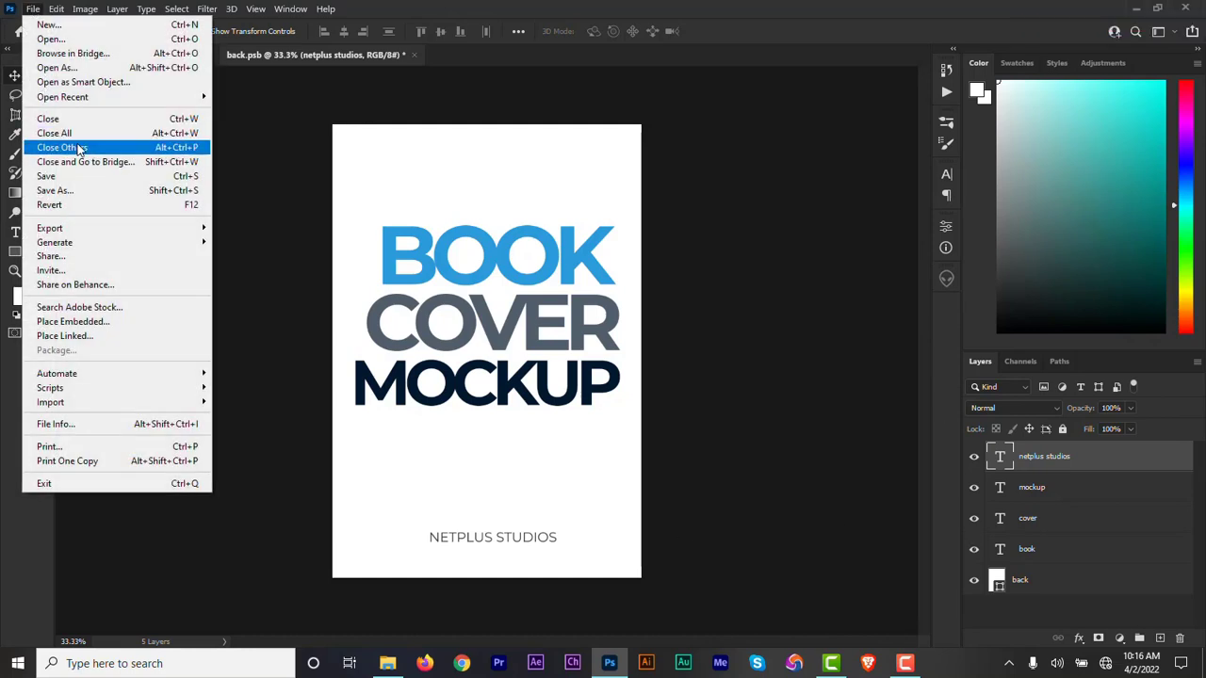
{"action": "left_click", "coordinate": [78, 177]}
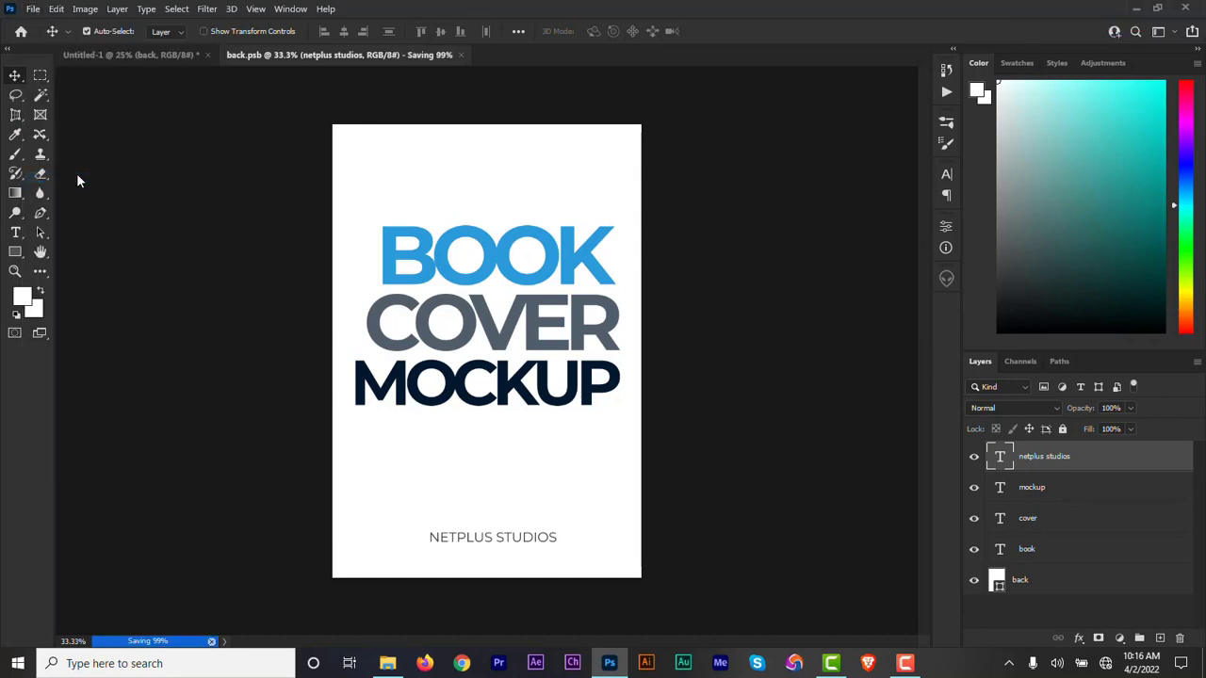
{"action": "left_click", "coordinate": [157, 54]}
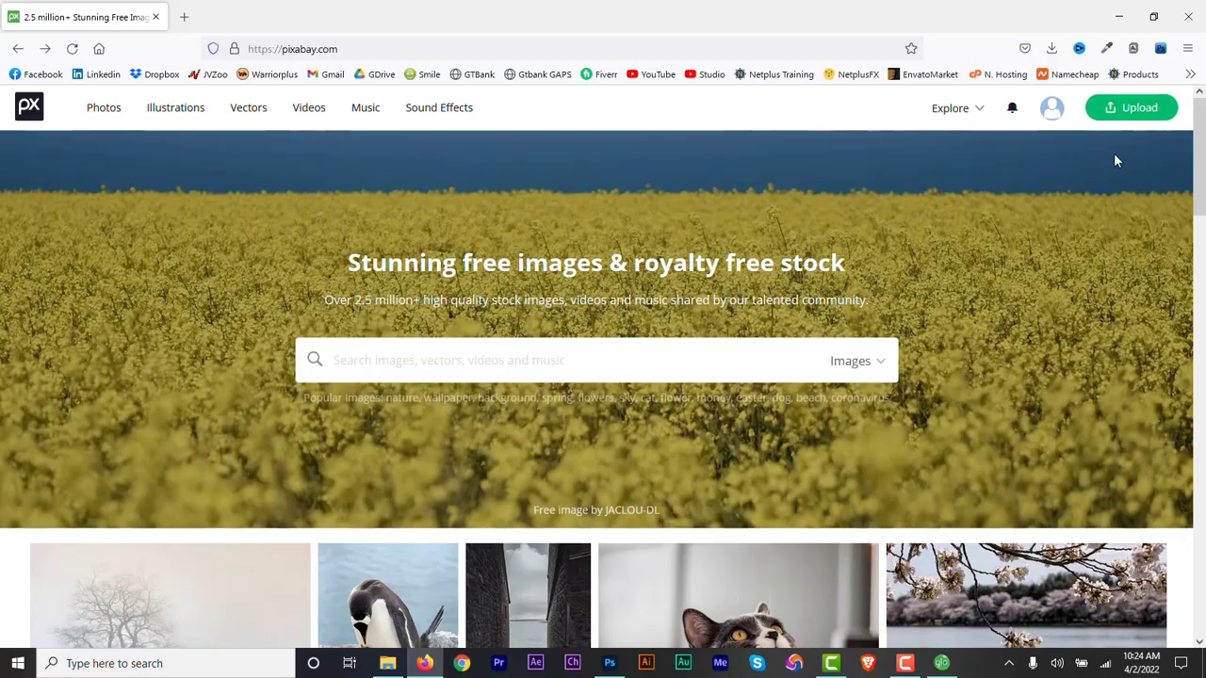
Download the blue-throat bird photo from Pixabay as a 1920×1280 JPG.
{"action": "left_click_drag", "start_coordinate": [1203, 124], "coordinate": [1204, 243]}
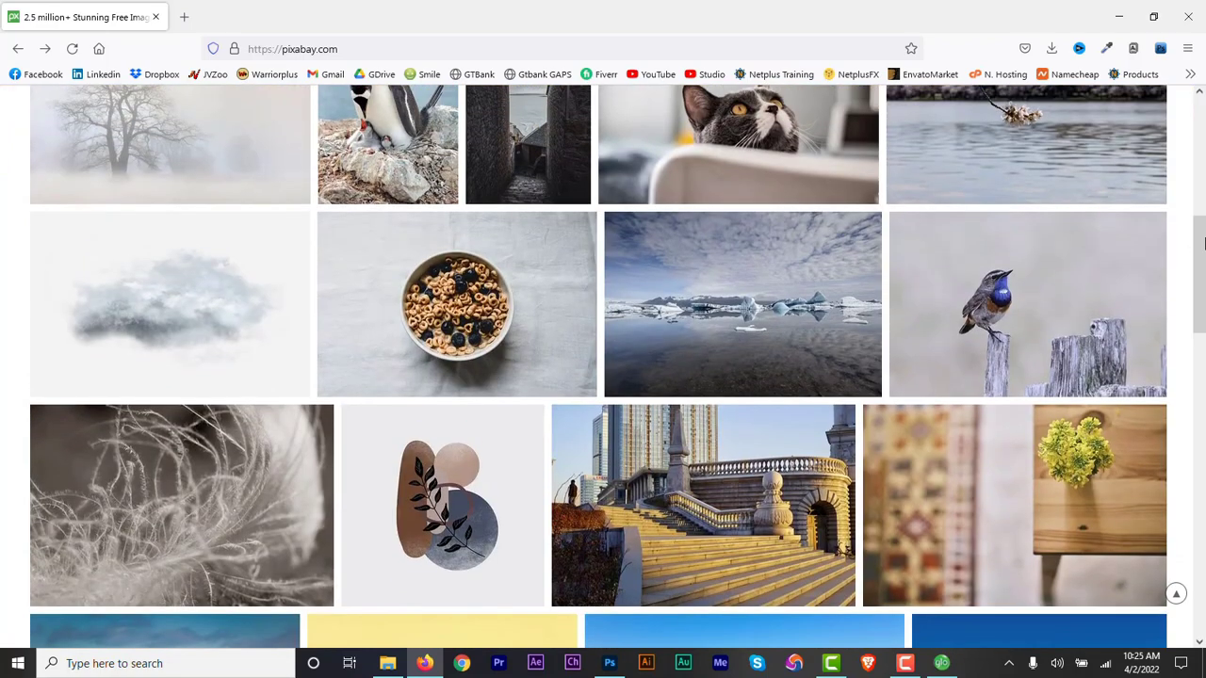
{"action": "left_click", "coordinate": [1037, 302]}
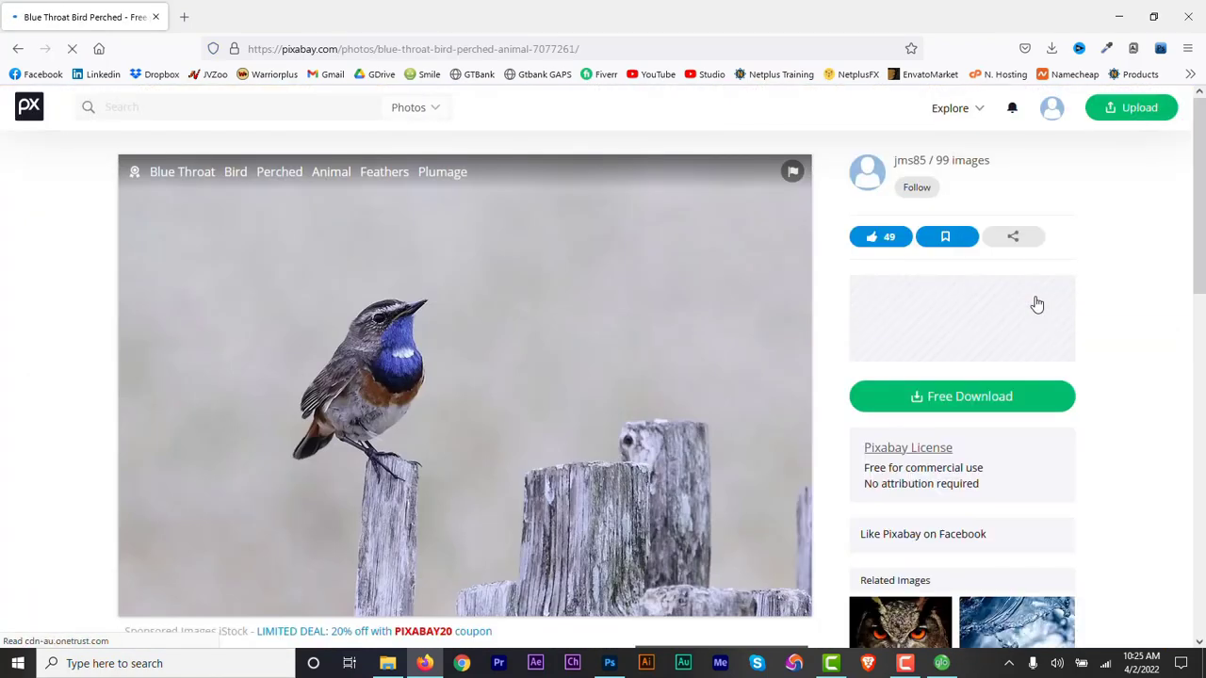
{"action": "left_click", "coordinate": [948, 403]}
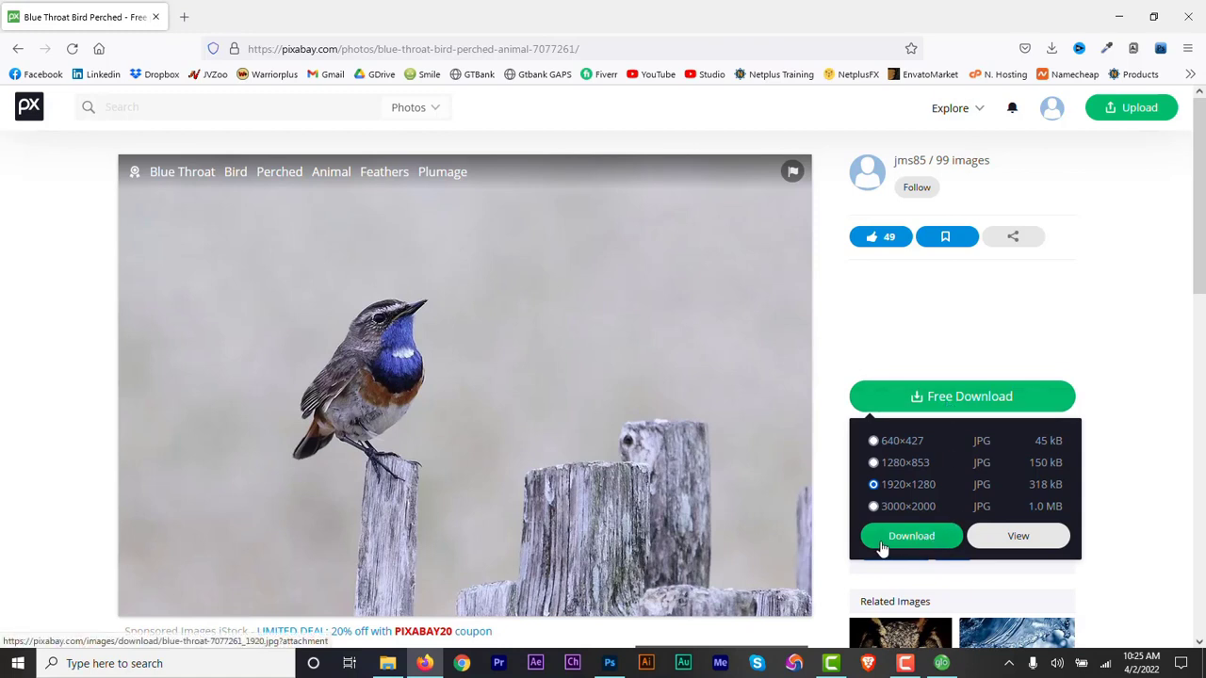
{"action": "left_click", "coordinate": [1135, 548]}
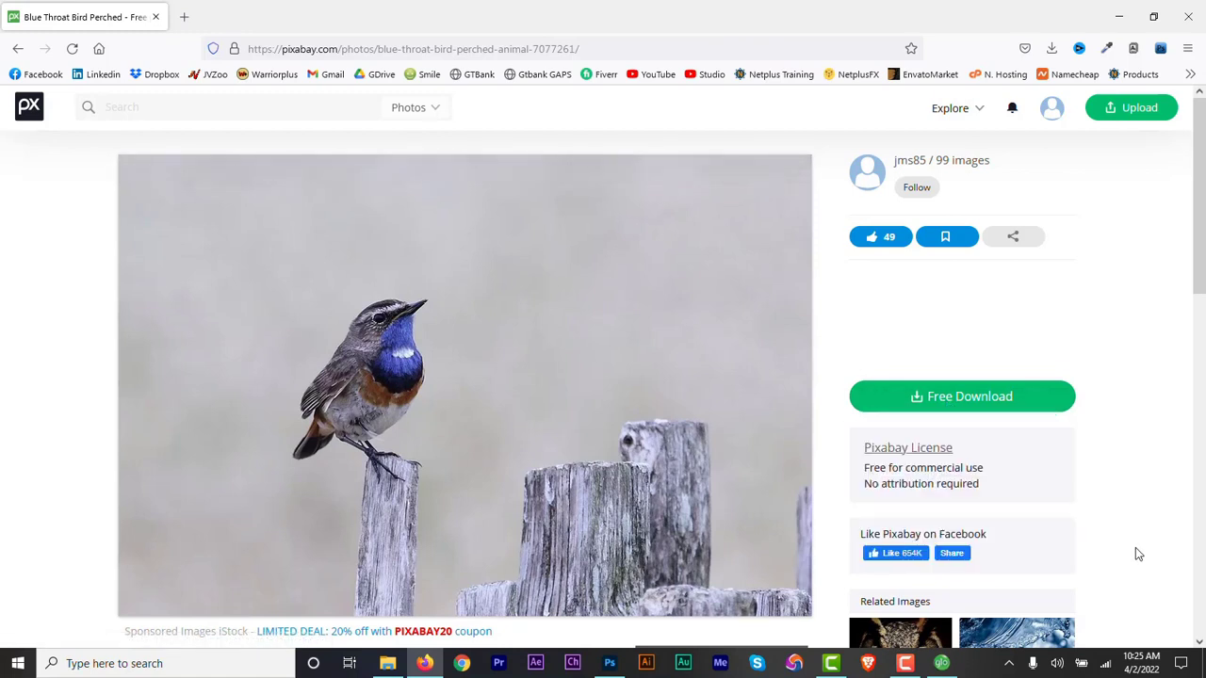
Open the downloaded blue-throat-7077261_1920.jpg in Adobe Photoshop 2021 through the Photos app.
{"action": "left_click", "coordinate": [1052, 48]}
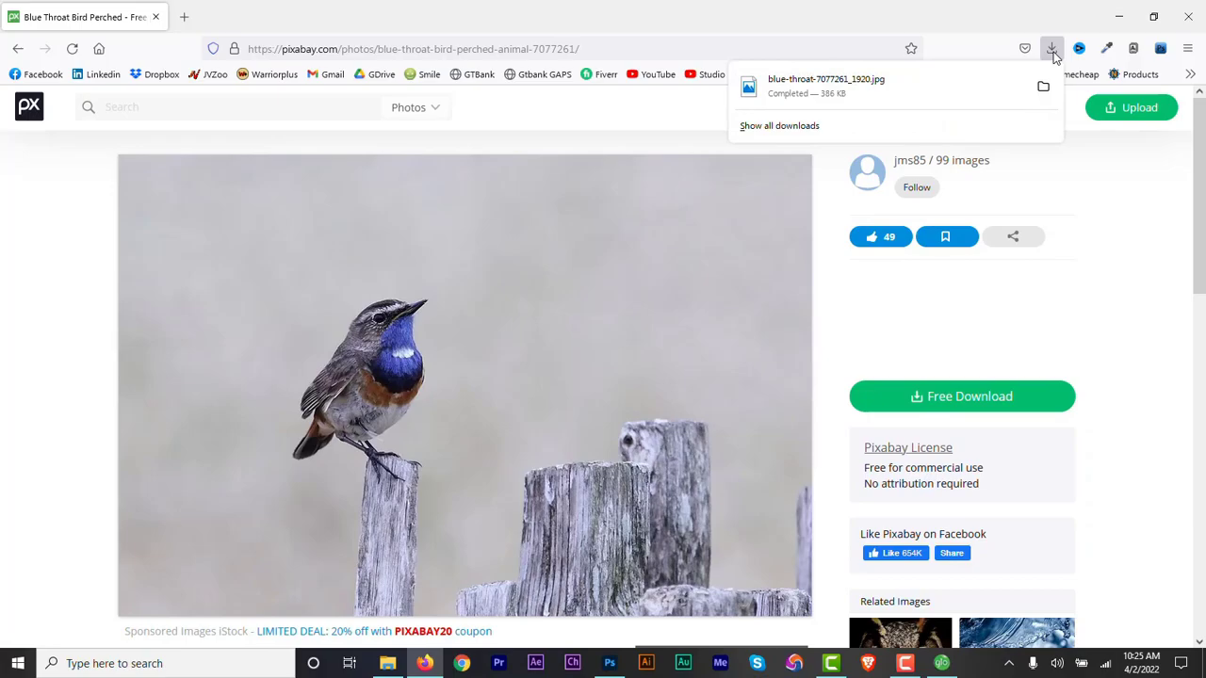
{"action": "left_click", "coordinate": [896, 88]}
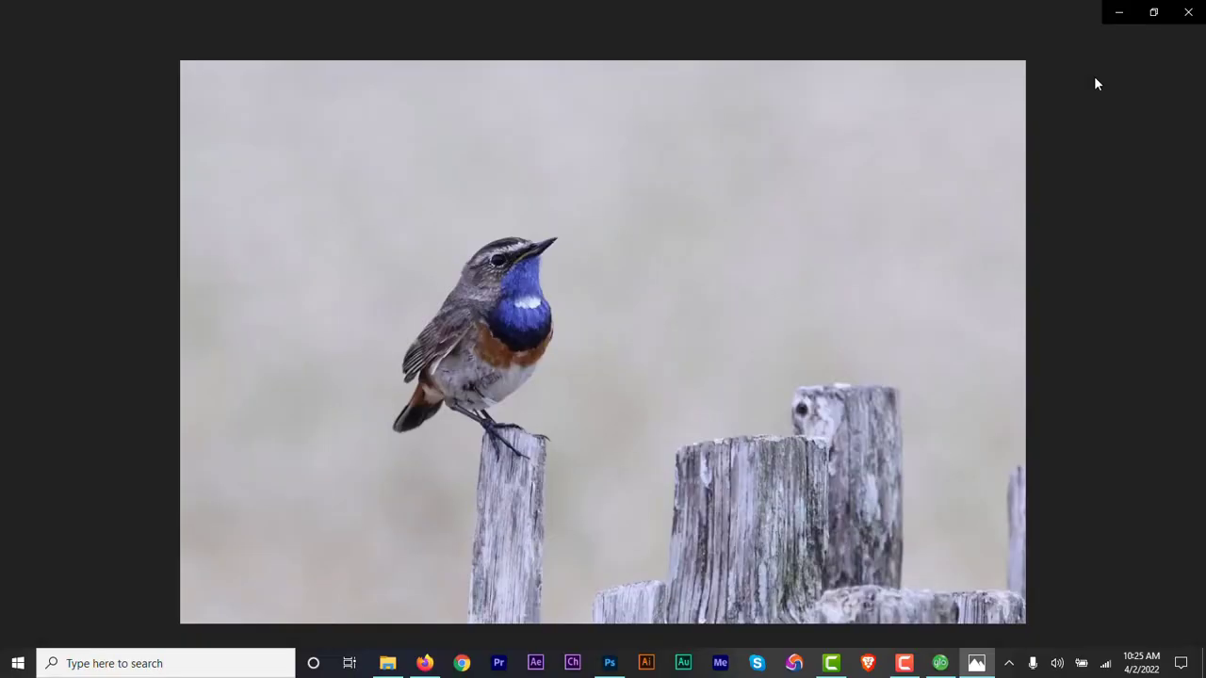
{"action": "left_click", "coordinate": [1187, 41]}
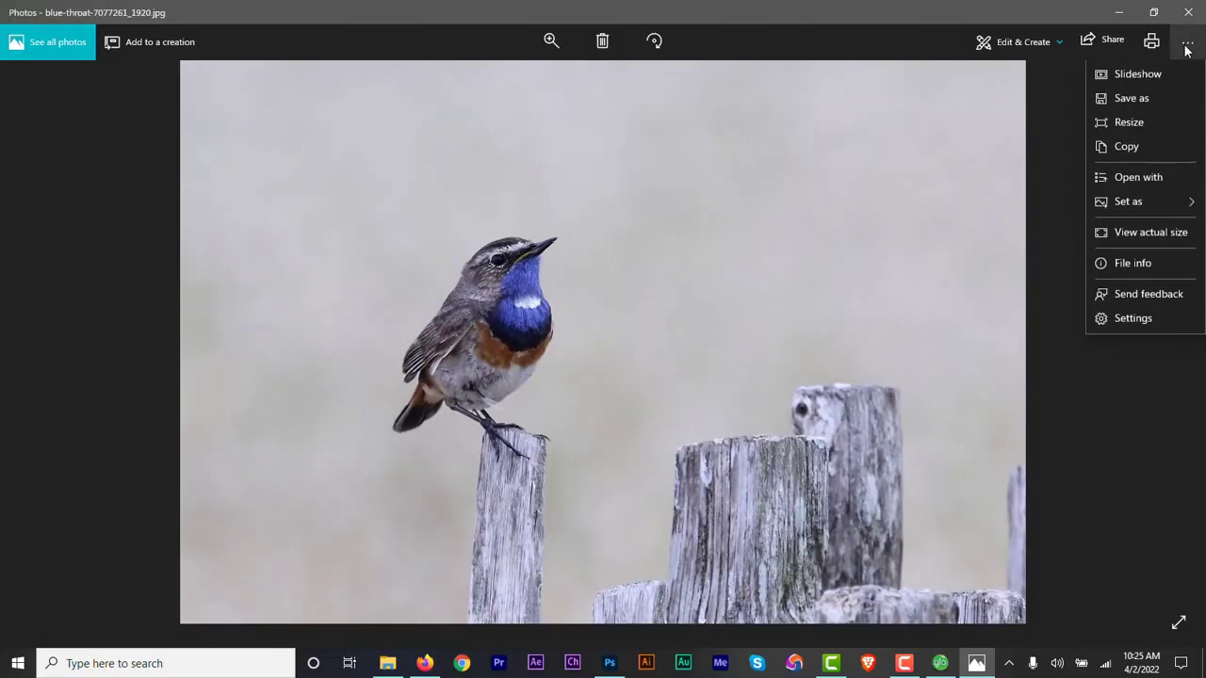
{"action": "left_click", "coordinate": [1159, 177]}
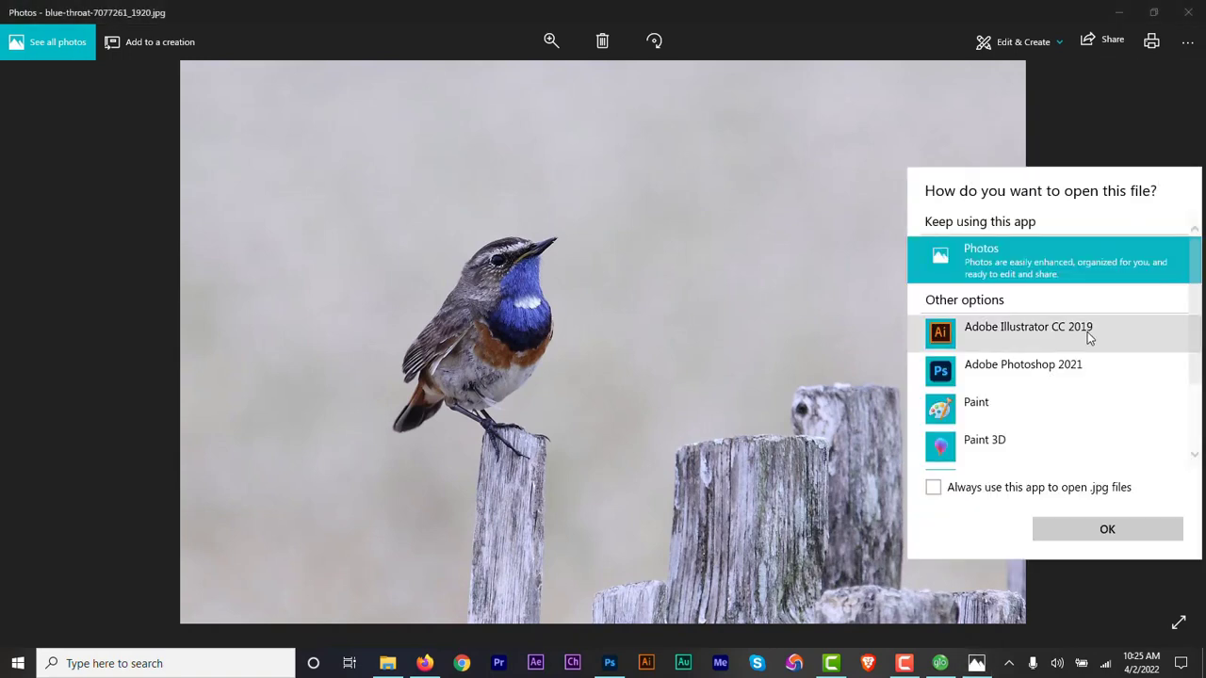
{"action": "left_click", "coordinate": [1073, 364]}
{"action": "left_click", "coordinate": [1107, 532]}
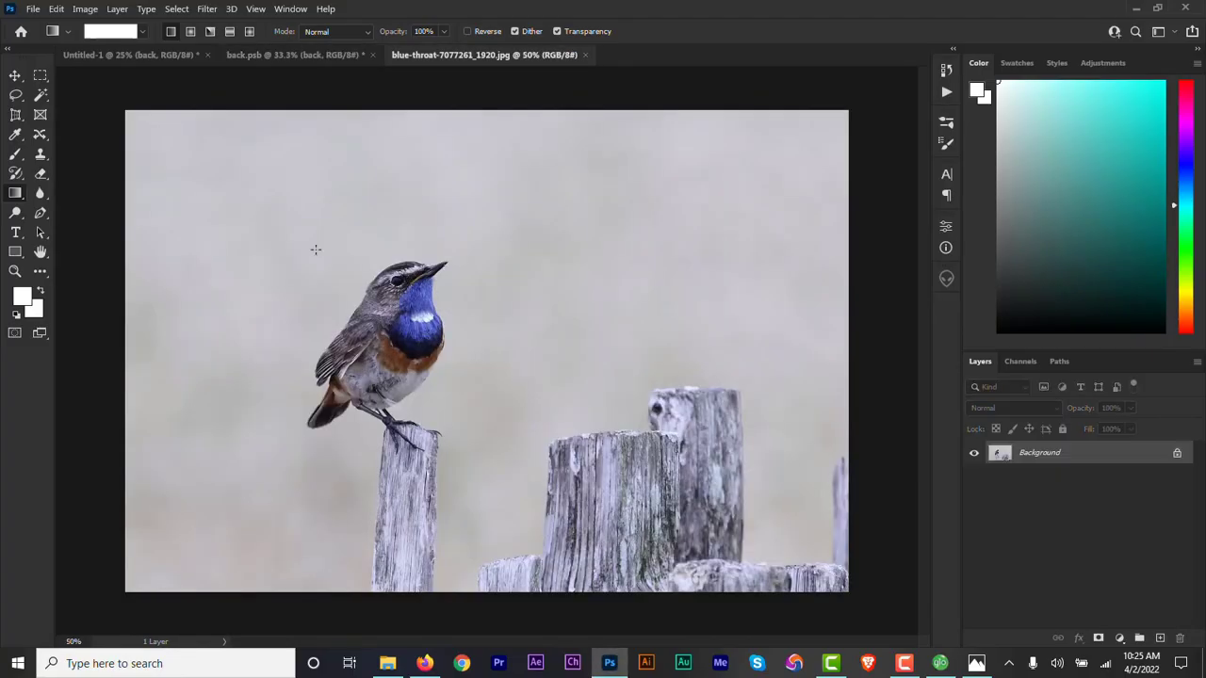
Copy the bird photo into back.psb as a layer beneath the text layers.
{"action": "left_click", "coordinate": [15, 75]}
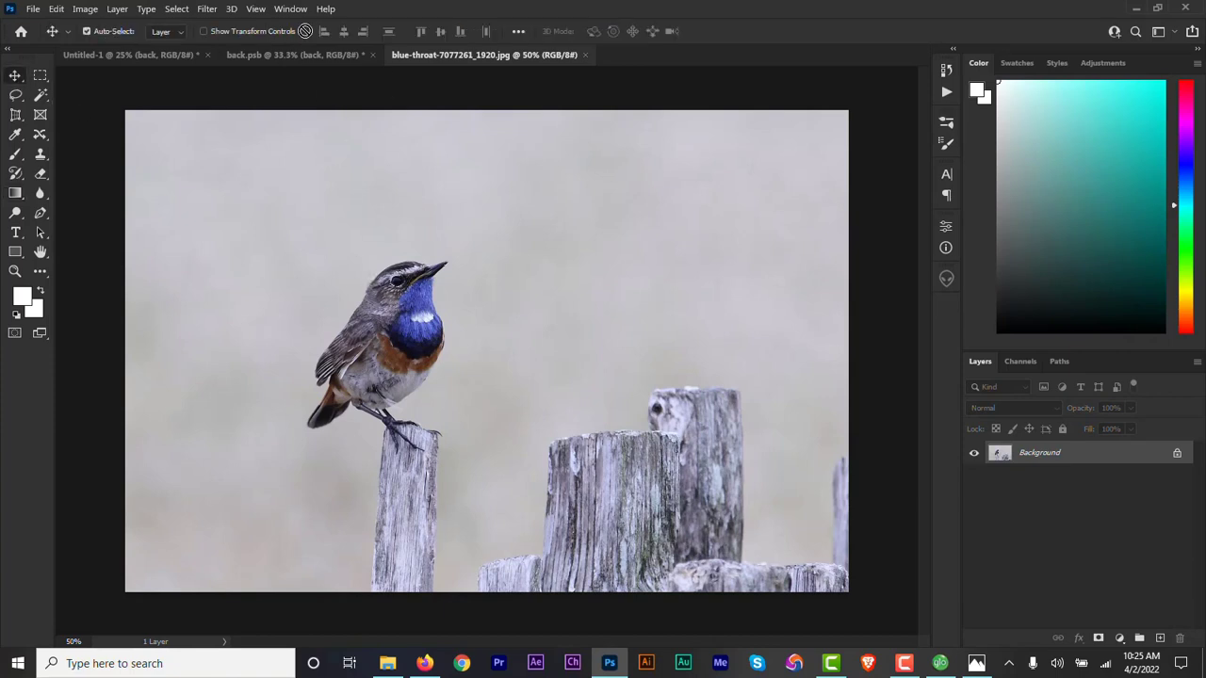
{"action": "left_click_drag", "start_coordinate": [304, 31], "coordinate": [480, 401]}
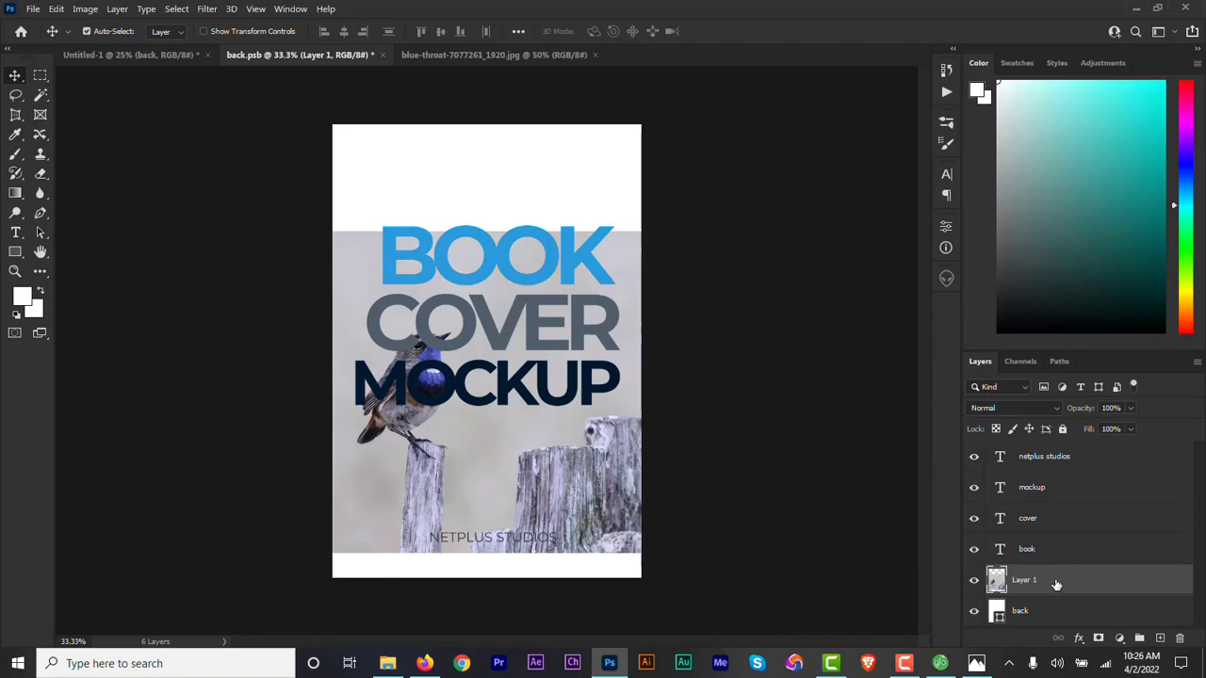
Move the BOOK COVER MOCKUP title up together and lower the bird photo to the cover's bottom edge.
{"action": "left_click", "coordinate": [1037, 551]}
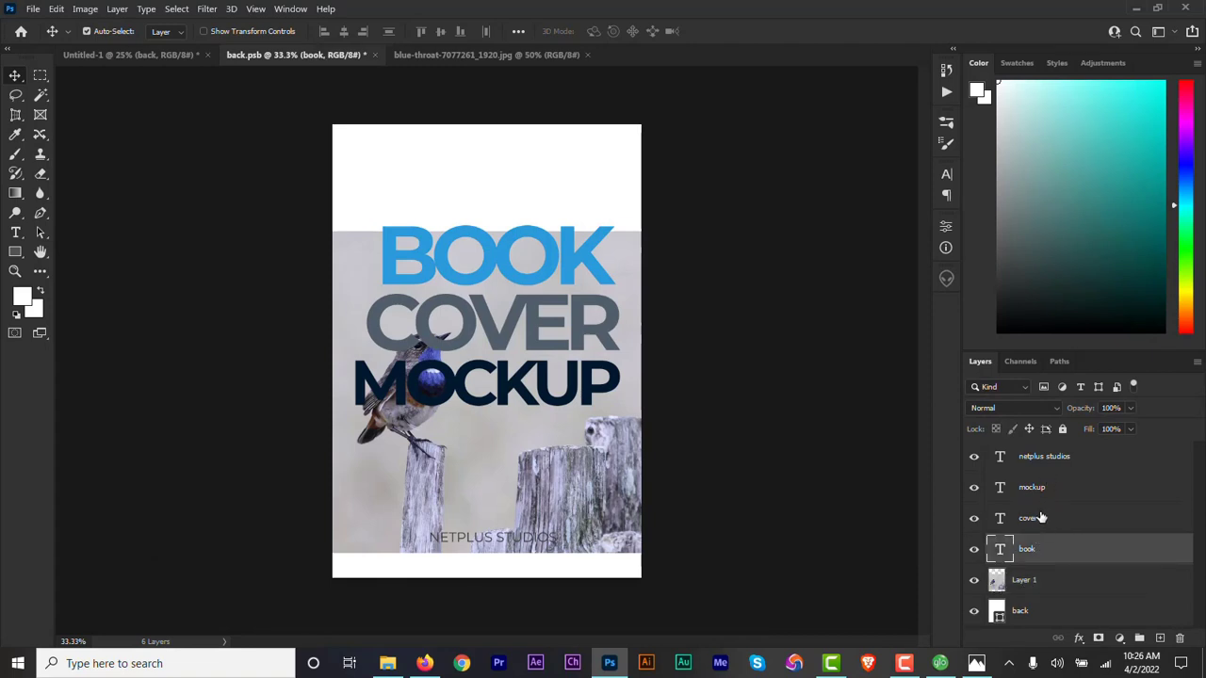
{"action": "left_click", "coordinate": [1041, 497], "text": "shift"}
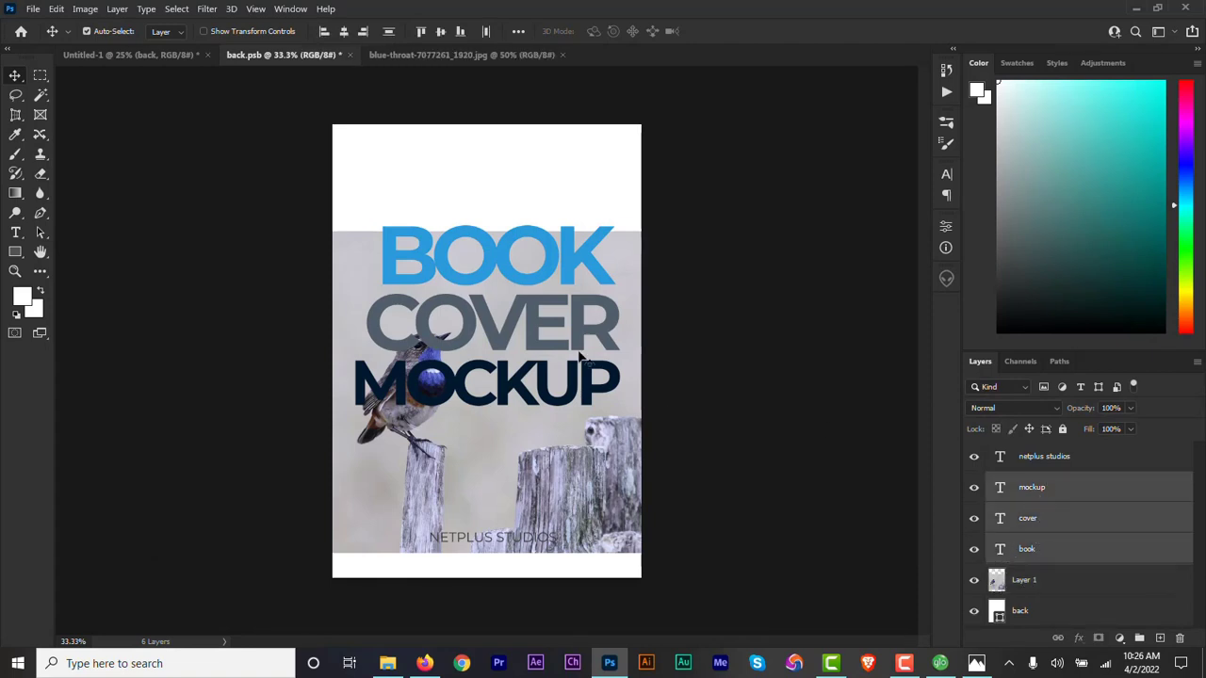
{"action": "left_click_drag", "start_coordinate": [569, 348], "coordinate": [563, 299]}
{"action": "left_click", "coordinate": [1027, 586]}
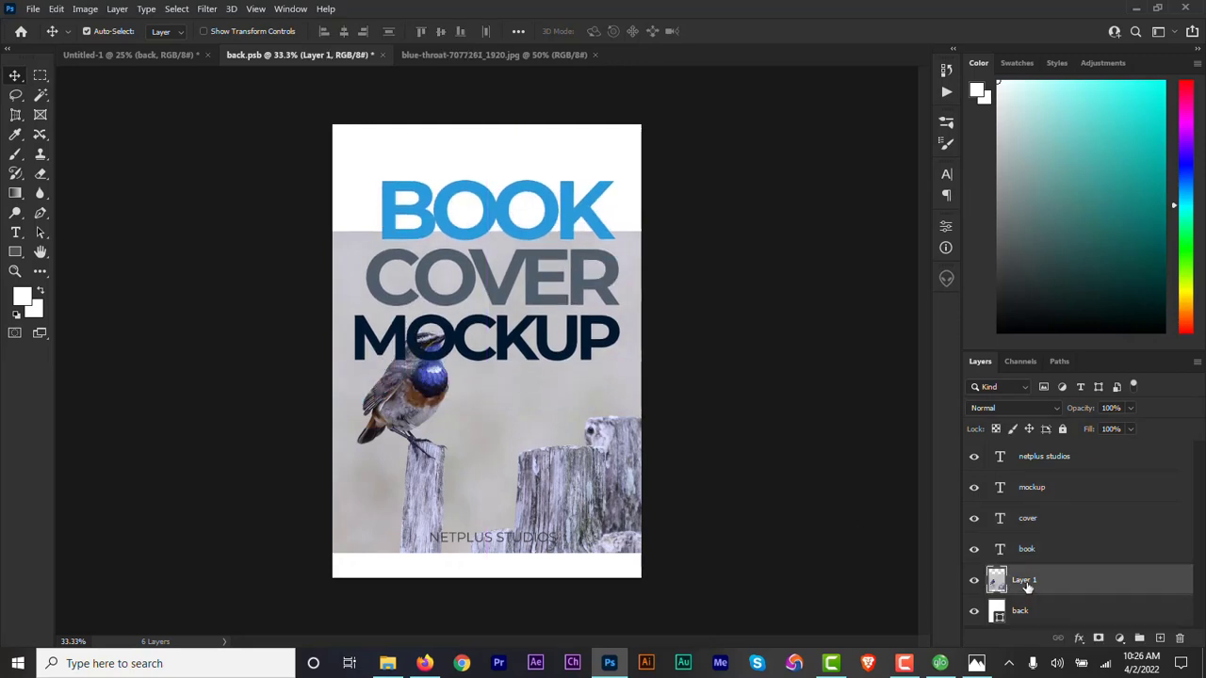
{"action": "left_click_drag", "start_coordinate": [607, 443], "coordinate": [608, 469]}
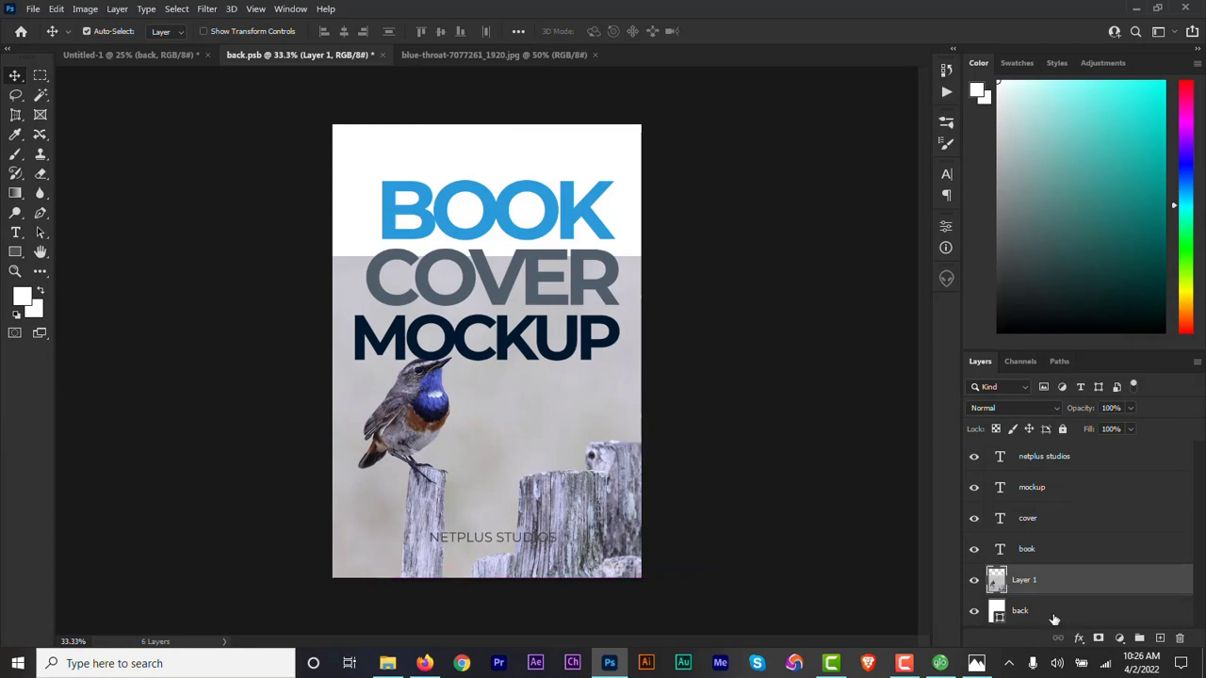
Mask the bird photo layer with a vertical black-to-white gradient that fades its upper edge into the white cover.
{"action": "left_click", "coordinate": [1098, 639]}
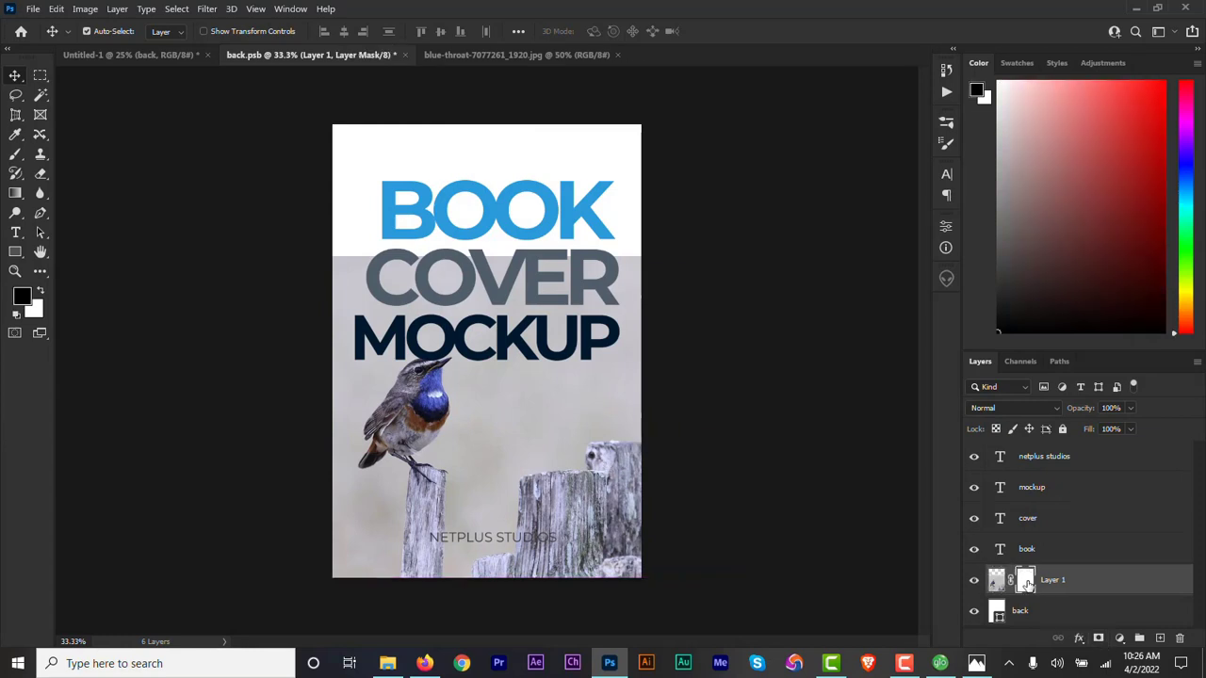
{"action": "left_click", "coordinate": [15, 192]}
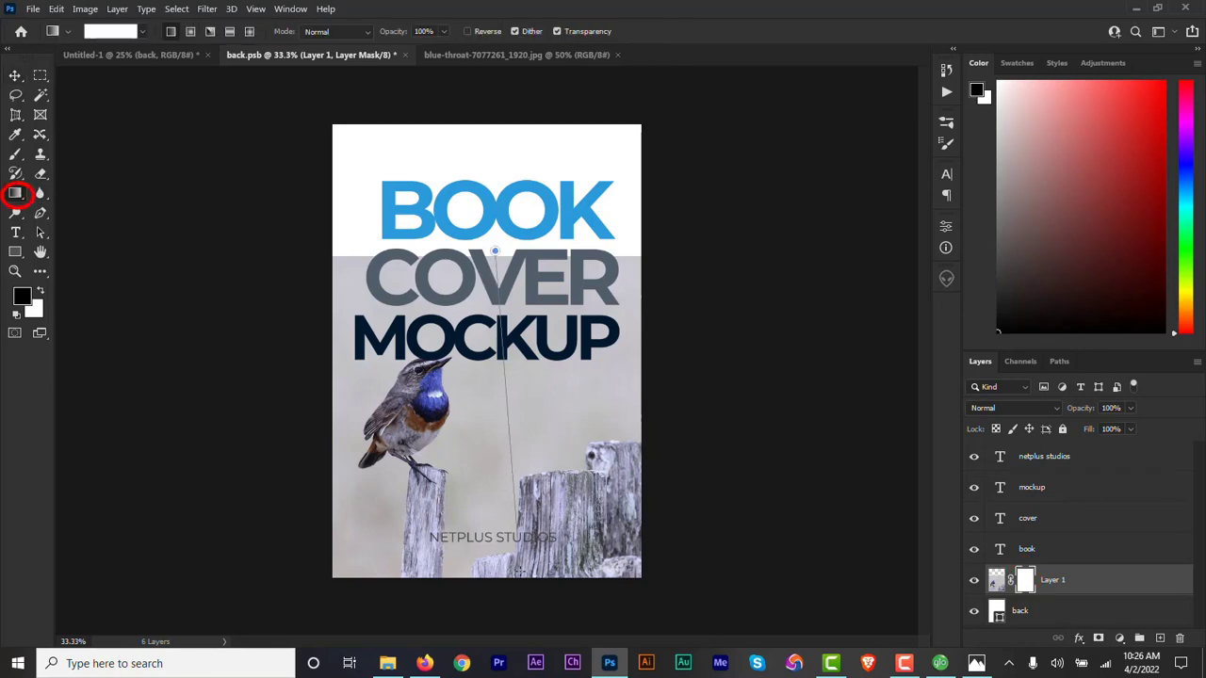
{"action": "left_click_drag", "start_coordinate": [516, 247], "coordinate": [517, 566]}
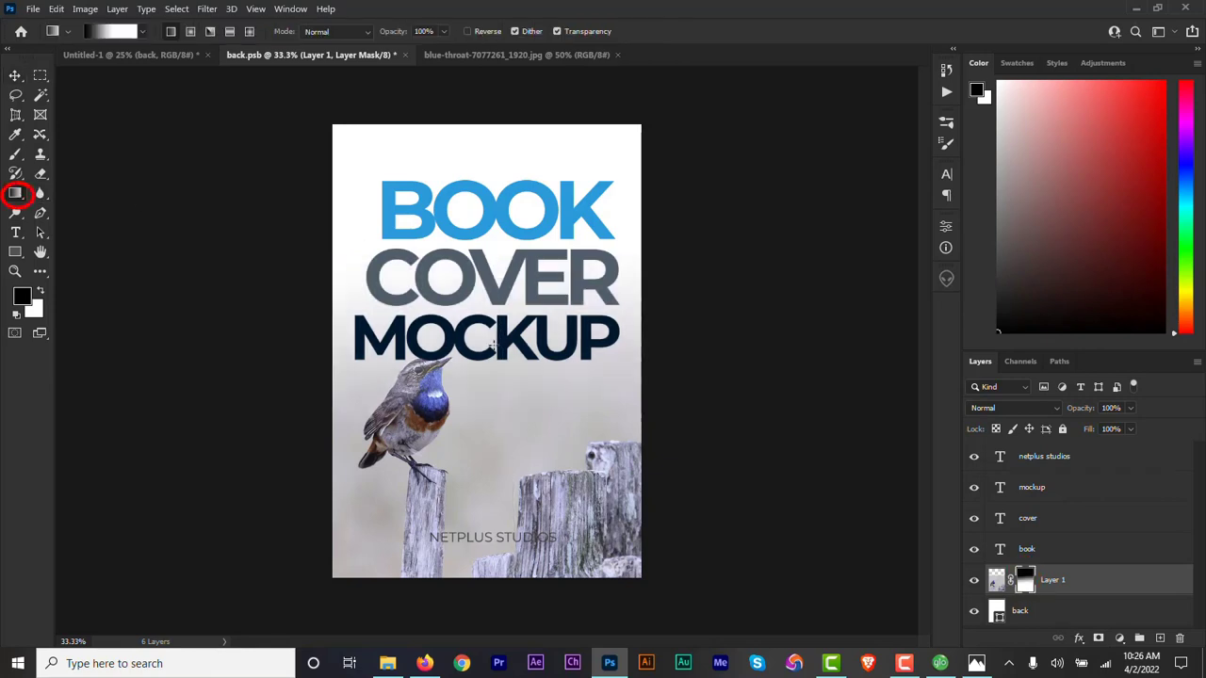
{"action": "left_click_drag", "start_coordinate": [508, 510], "coordinate": [512, 597]}
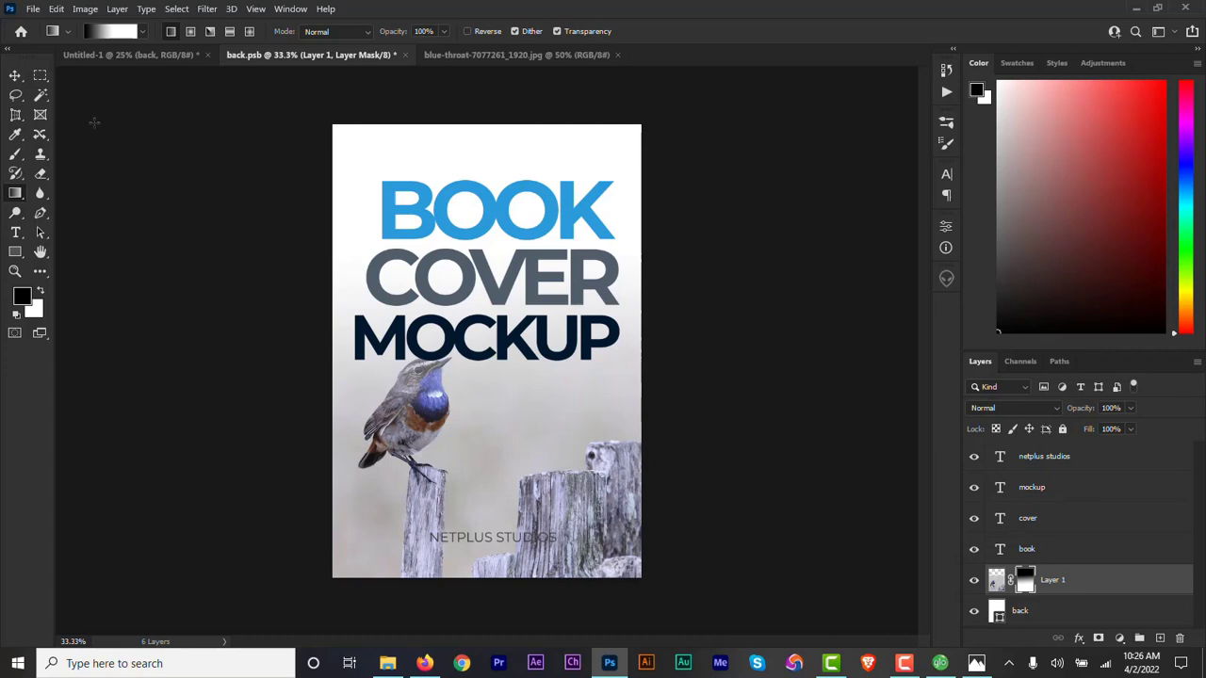
Save the back.psb contents and close the blue-throat photo document.
{"action": "left_click", "coordinate": [32, 8]}
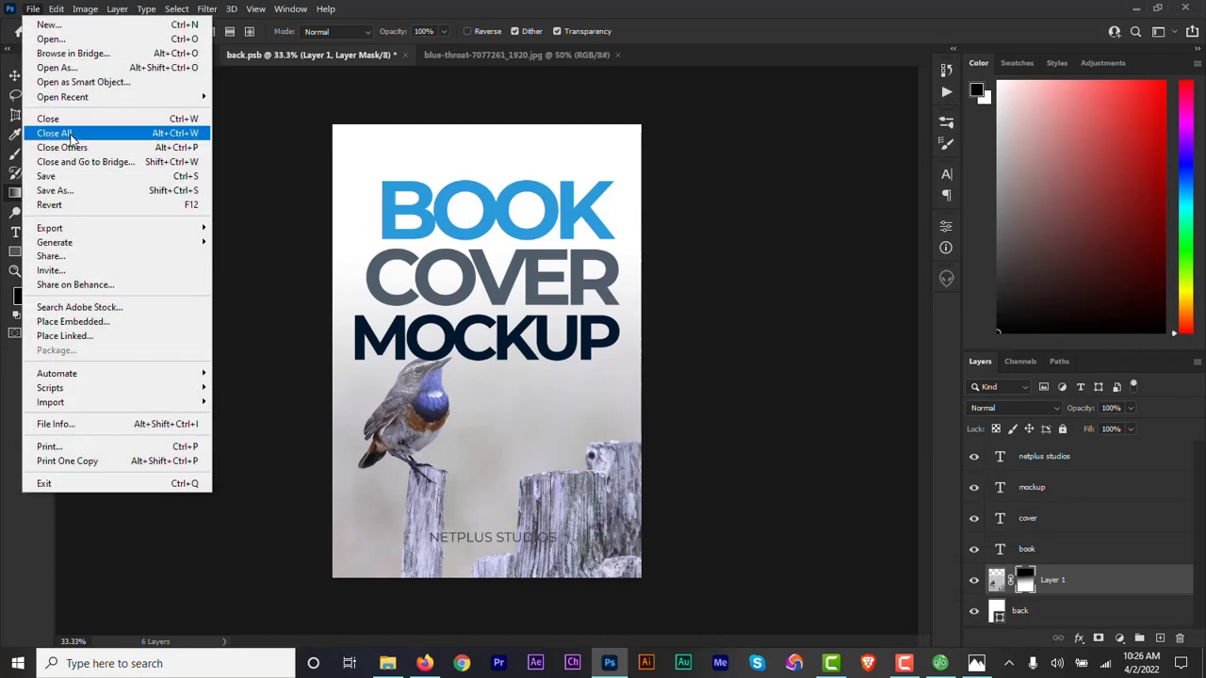
{"action": "left_click", "coordinate": [75, 181]}
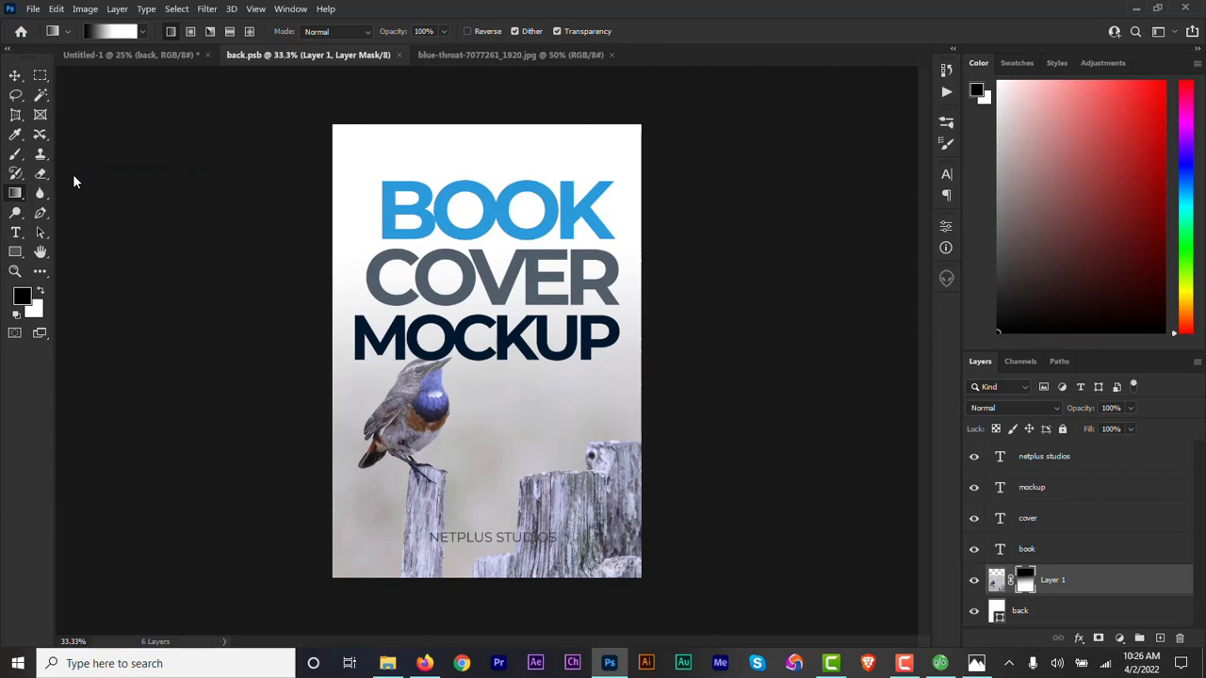
{"action": "left_click", "coordinate": [612, 54]}
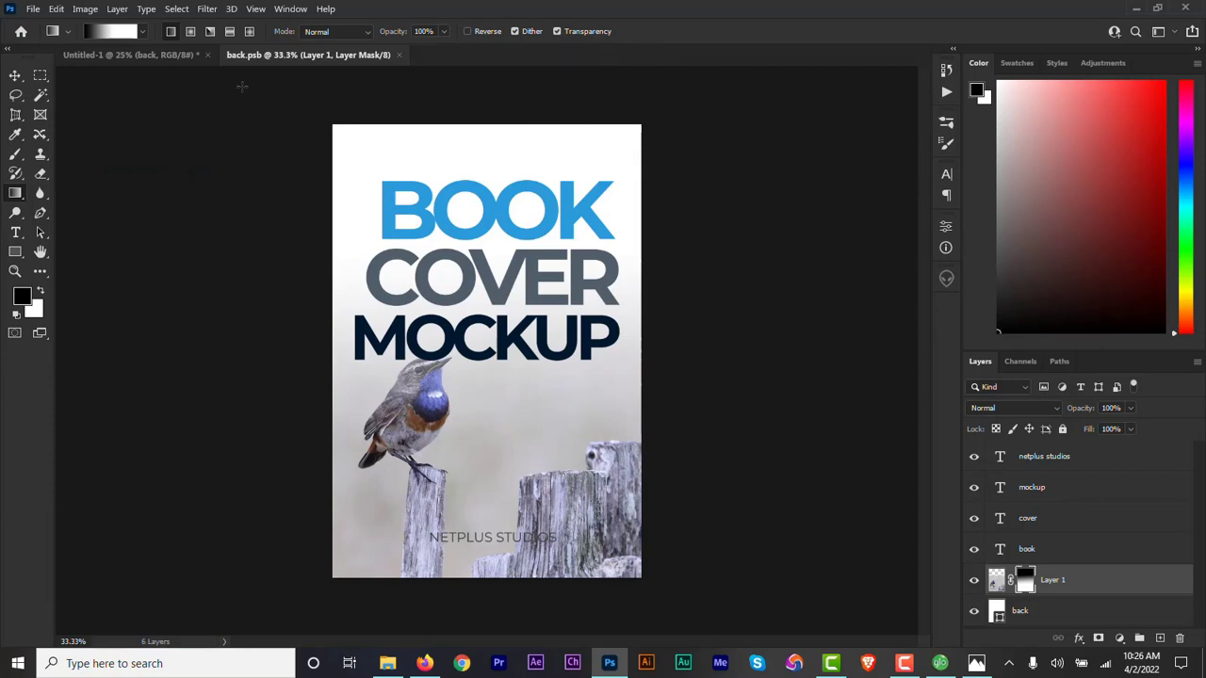
Check the updated front cover in Untitled-1 and close back.psb.
{"action": "left_click", "coordinate": [162, 58]}
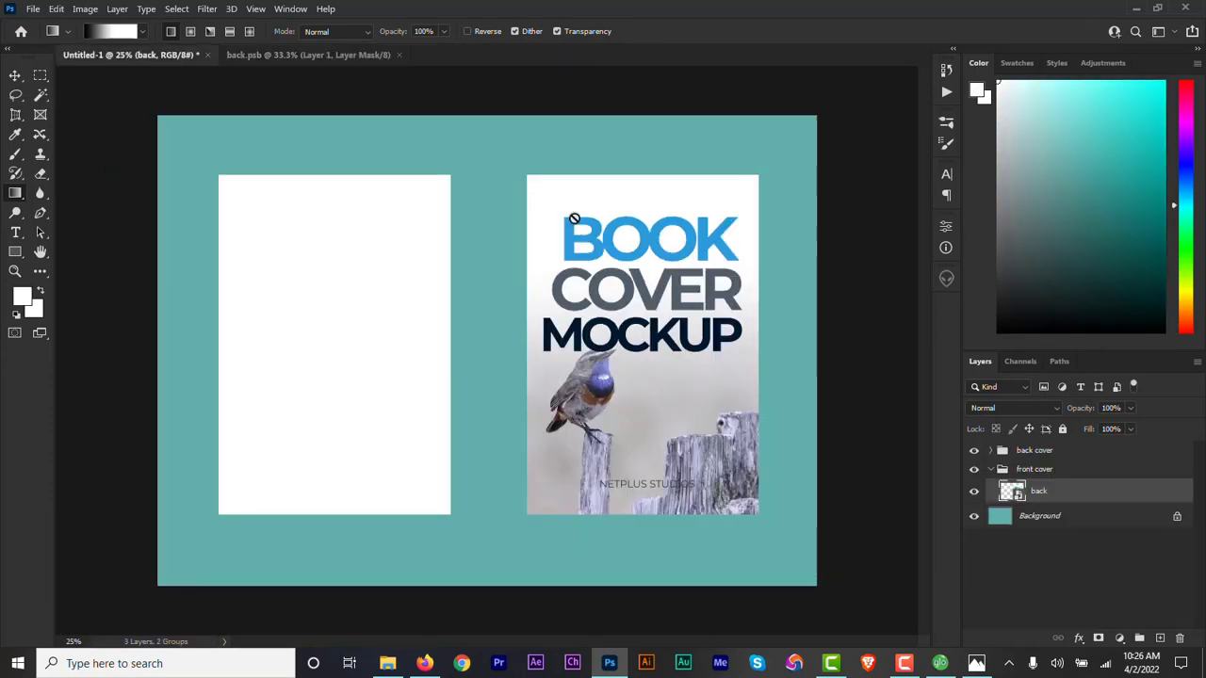
{"action": "left_click", "coordinate": [323, 53]}
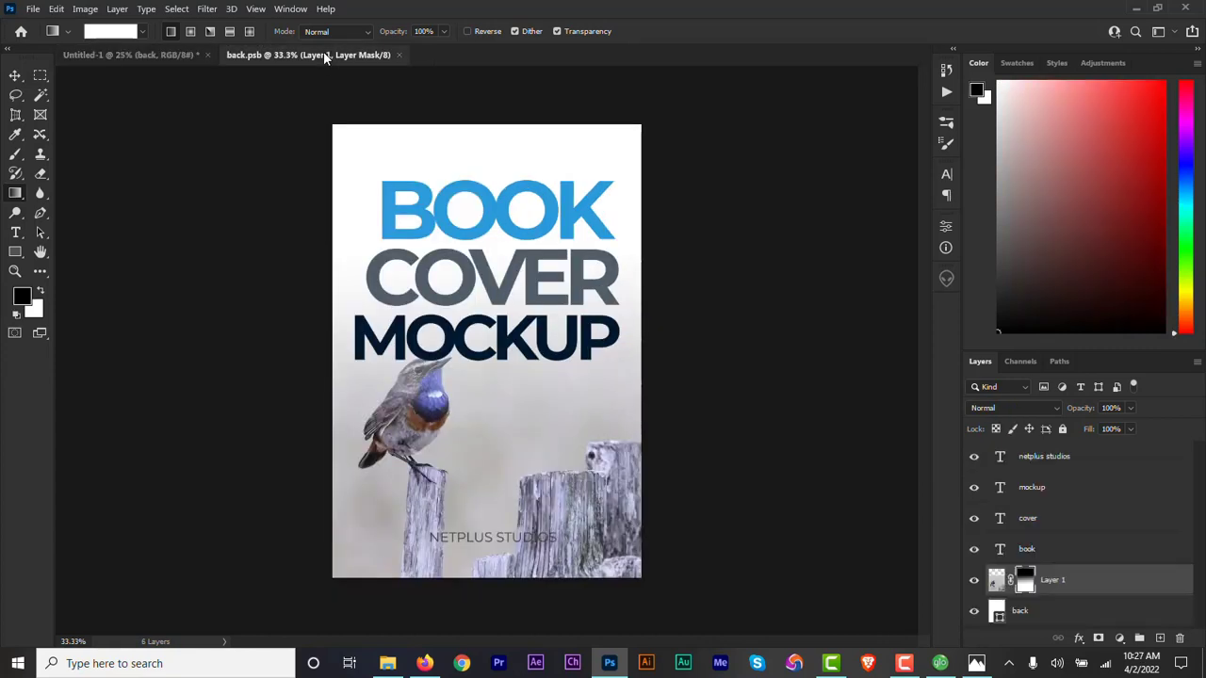
{"action": "left_click", "coordinate": [397, 54]}
{"action": "key", "text": "b"}
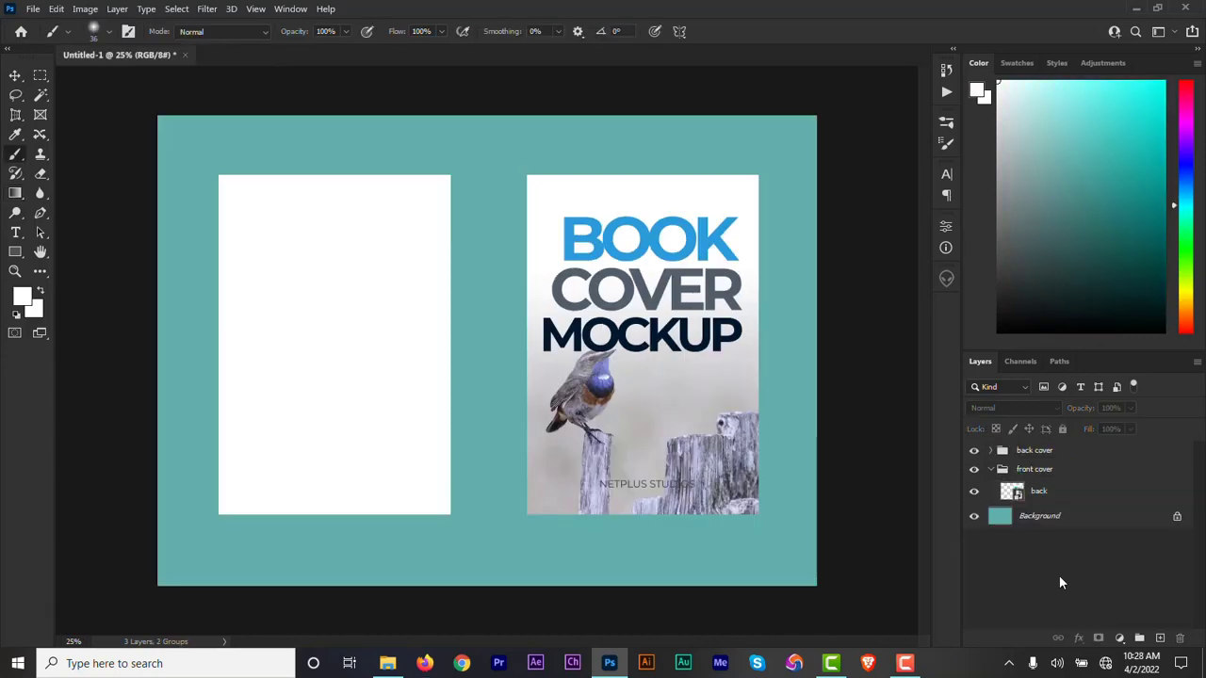
Add a Smooth Emboss bevel to the front cover's back layer with depth 854%, size 16 px, soften 8 px, angle 71° and altitude 26°.
{"action": "left_click", "coordinate": [1037, 493]}
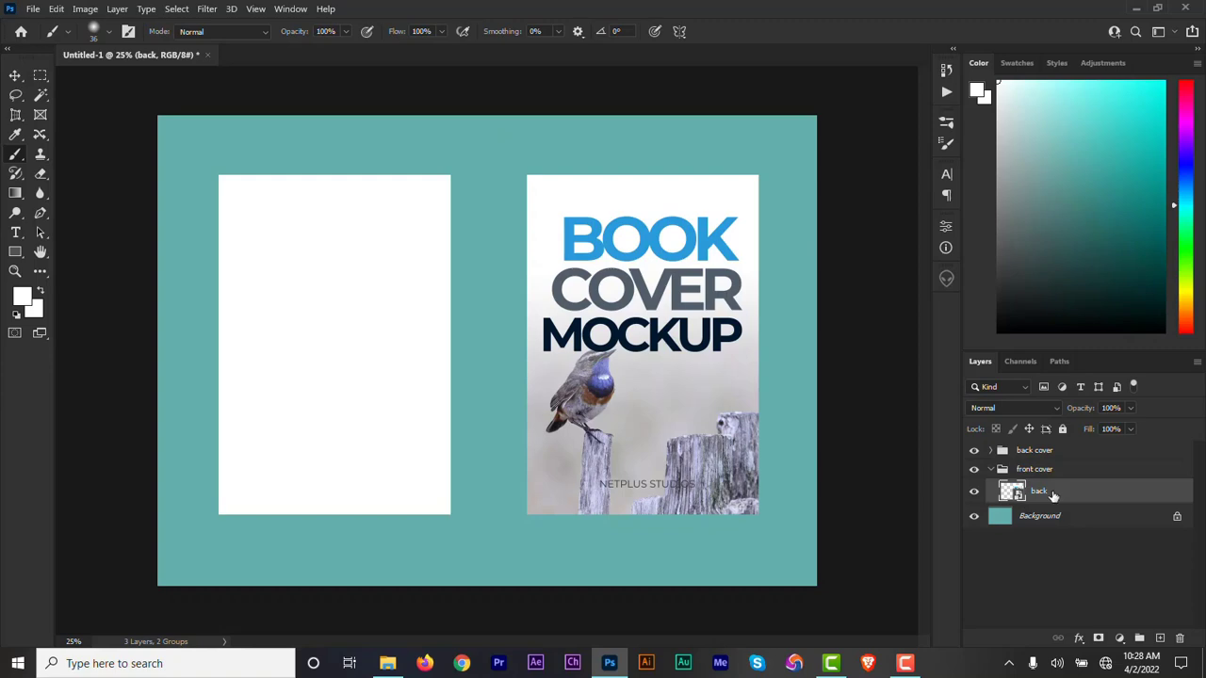
{"action": "left_click", "coordinate": [1080, 639]}
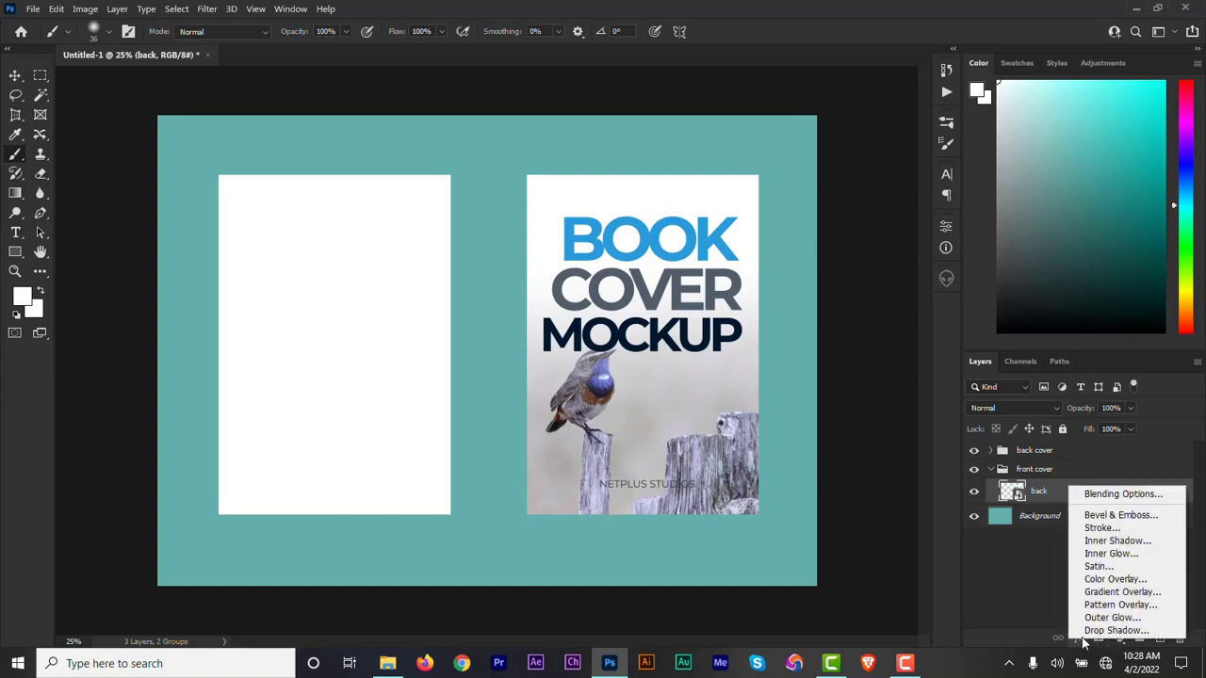
{"action": "left_click", "coordinate": [1121, 516]}
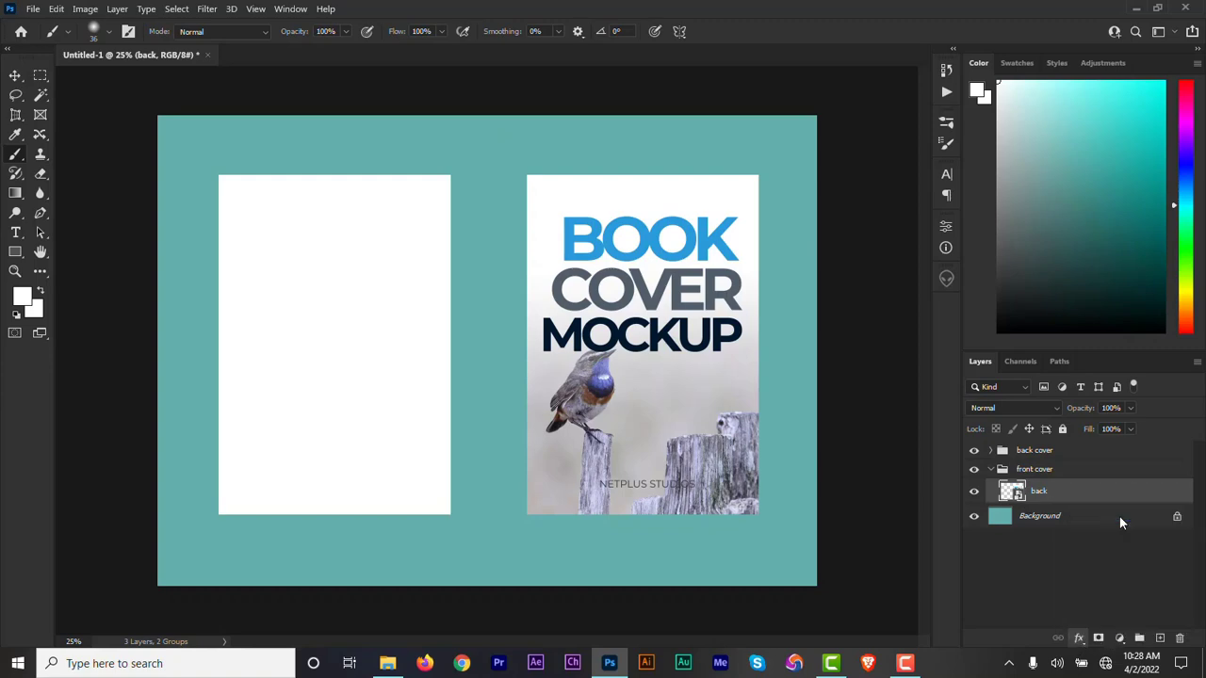
{"action": "left_click_drag", "start_coordinate": [914, 208], "coordinate": [1032, 132]}
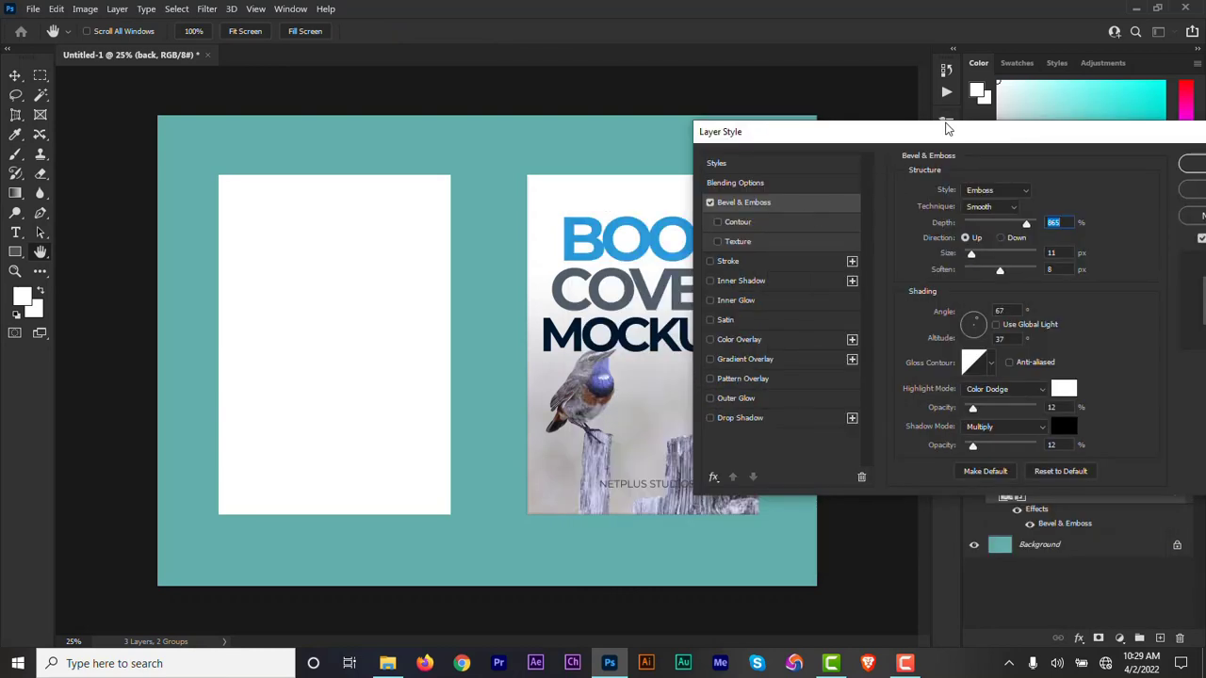
{"action": "left_click_drag", "start_coordinate": [937, 132], "coordinate": [924, 84]}
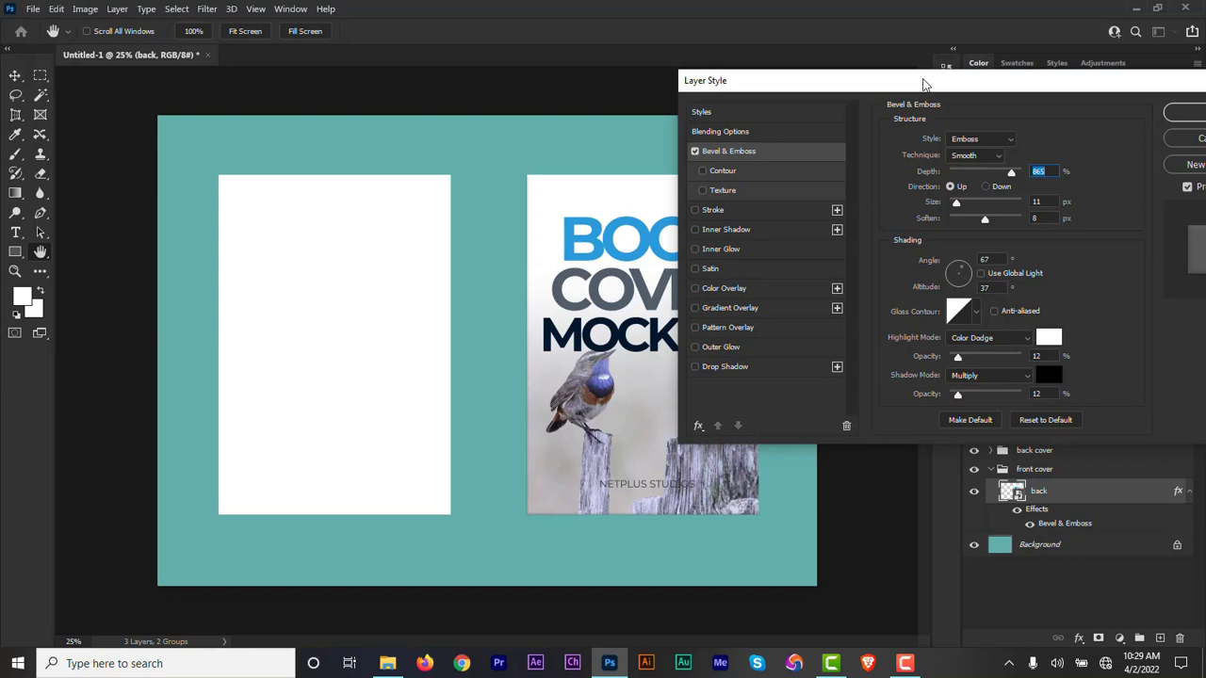
{"action": "left_click_drag", "start_coordinate": [957, 204], "coordinate": [959, 210]}
{"action": "left_click", "coordinate": [963, 271]}
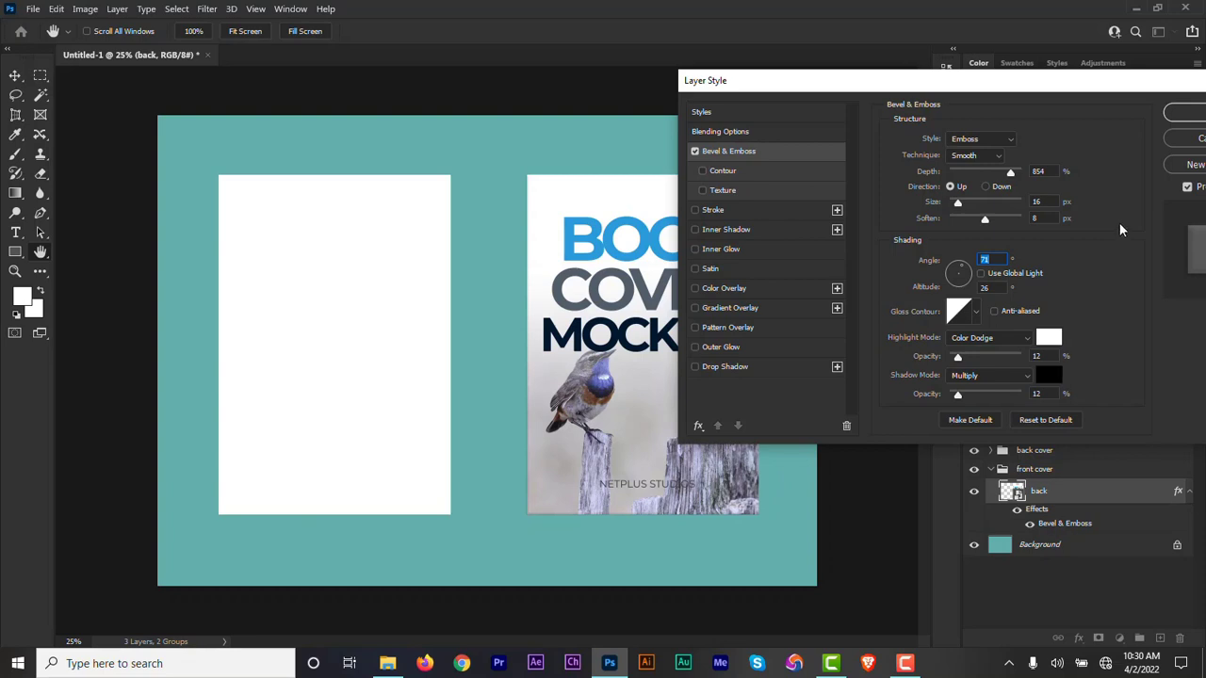
Add an Inner Shadow (Multiply, 15% opacity, 180° angle, 9 px distance, 13 px size) and a Gradient Overlay (Normal, 5% opacity, 116° angle, 78% scale).
{"action": "left_click", "coordinate": [696, 229]}
{"action": "left_click", "coordinate": [731, 230]}
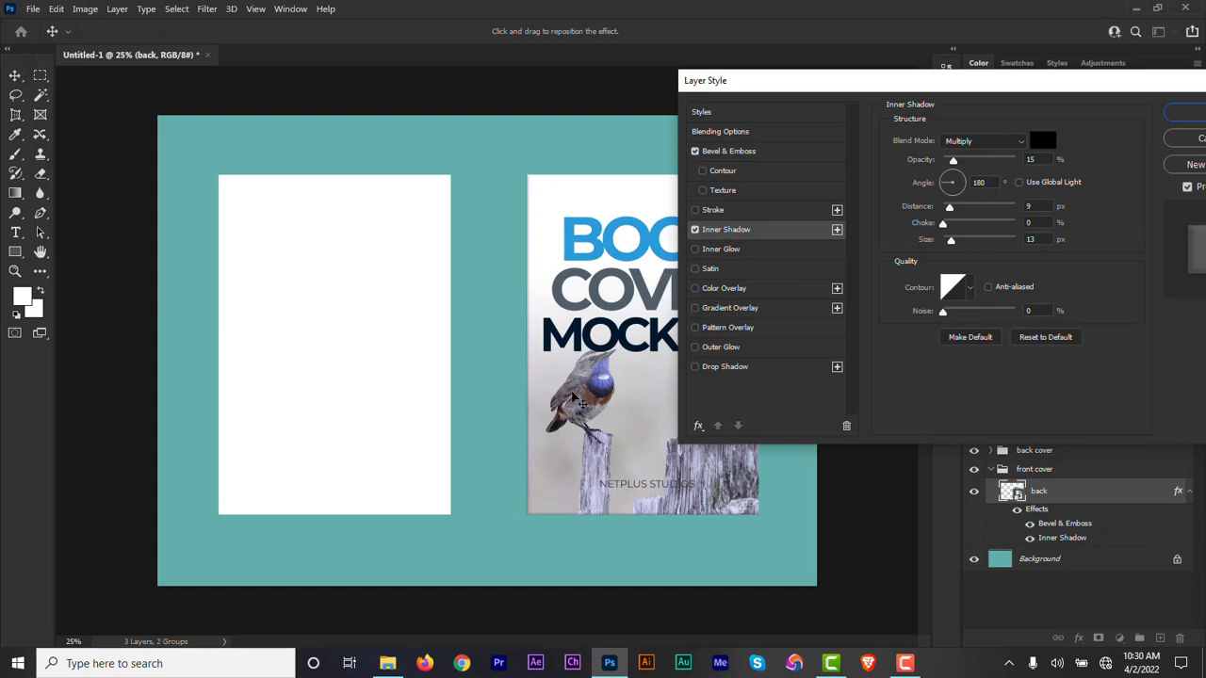
{"action": "left_click_drag", "start_coordinate": [1052, 86], "coordinate": [977, 74]}
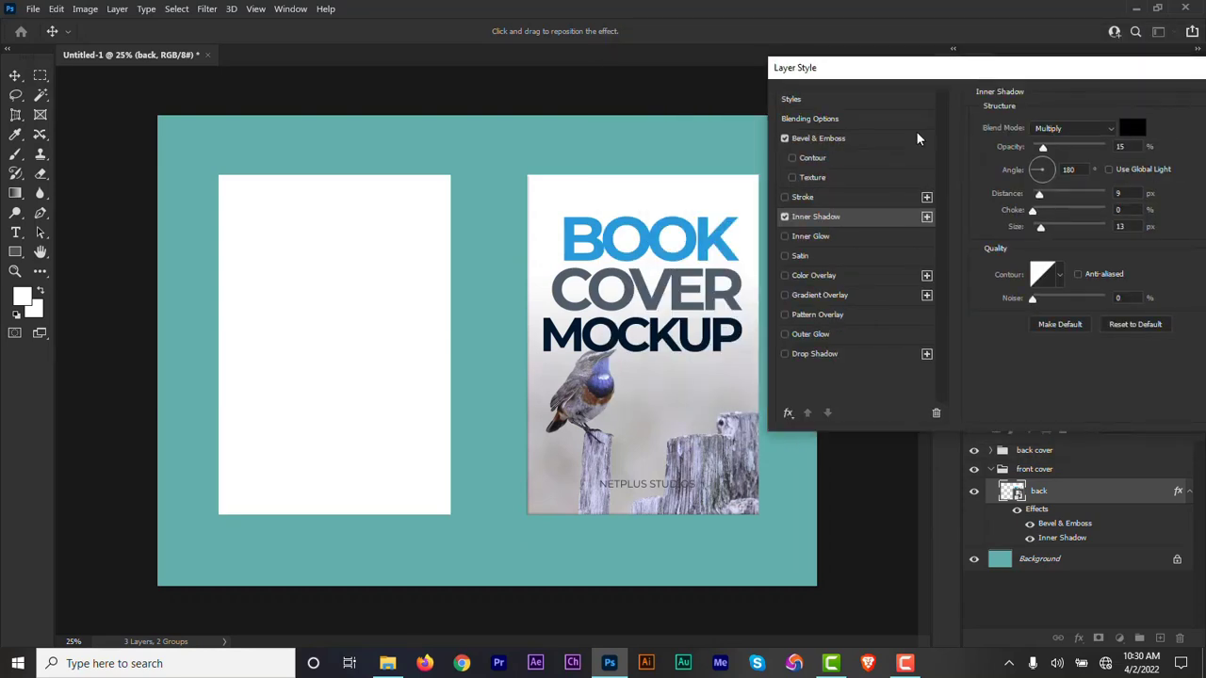
{"action": "left_click", "coordinate": [787, 296]}
{"action": "left_click", "coordinate": [822, 295]}
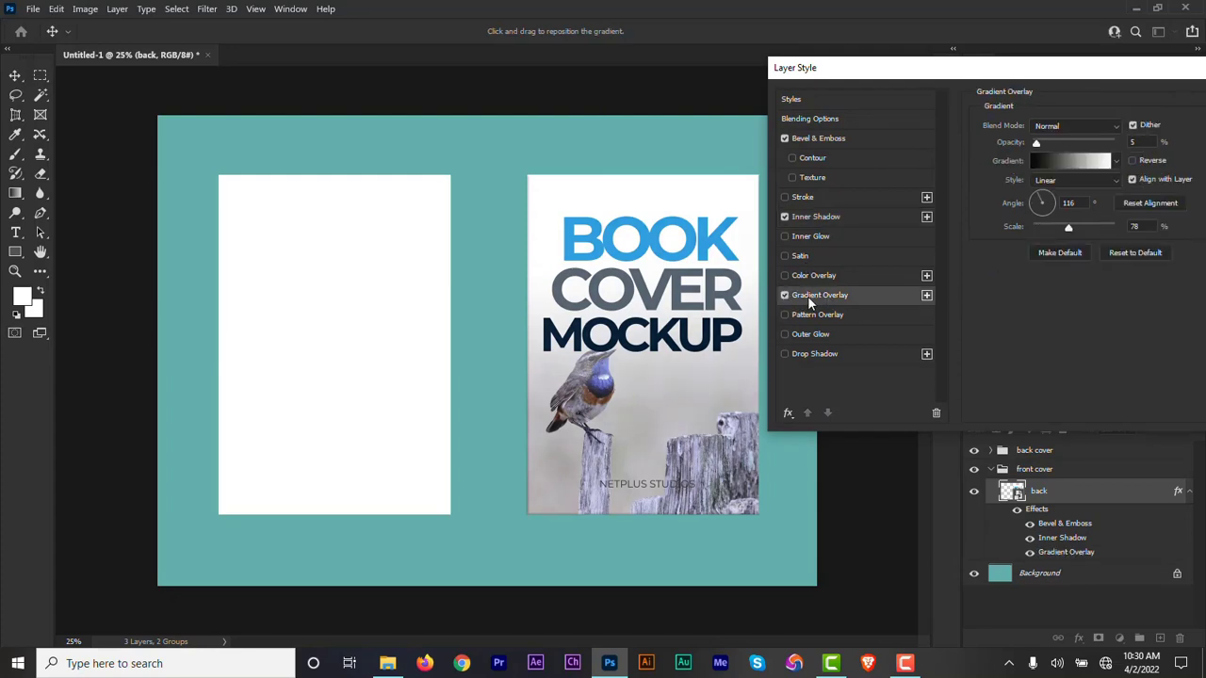
Enable the Drop Shadow on the back layer, and set the Inner Shadow's size to about 18 px and its angle to 180°.
{"action": "left_click", "coordinate": [784, 354]}
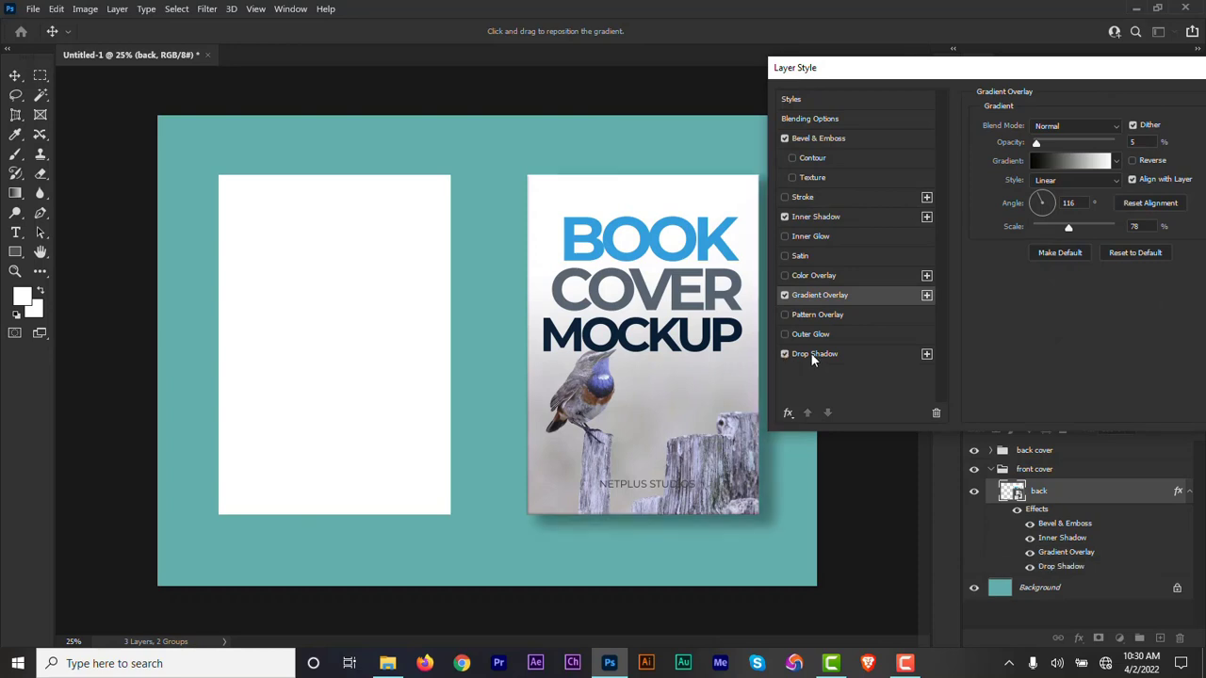
{"action": "left_click", "coordinate": [813, 356]}
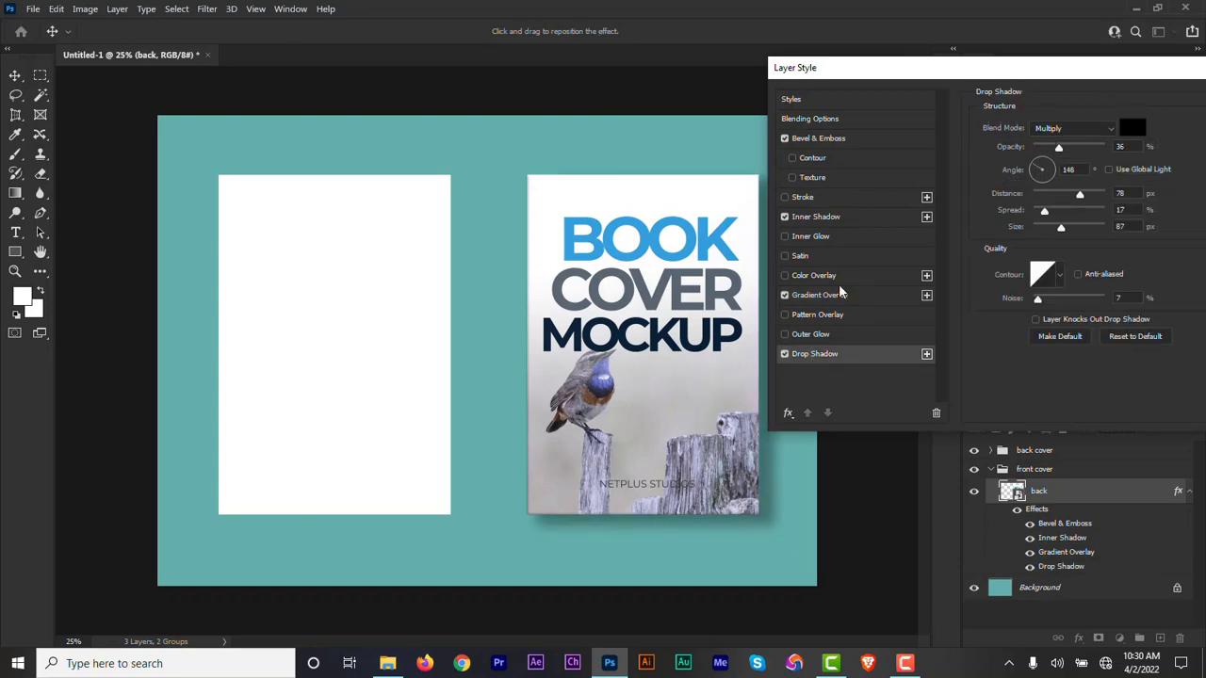
{"action": "left_click", "coordinate": [831, 219]}
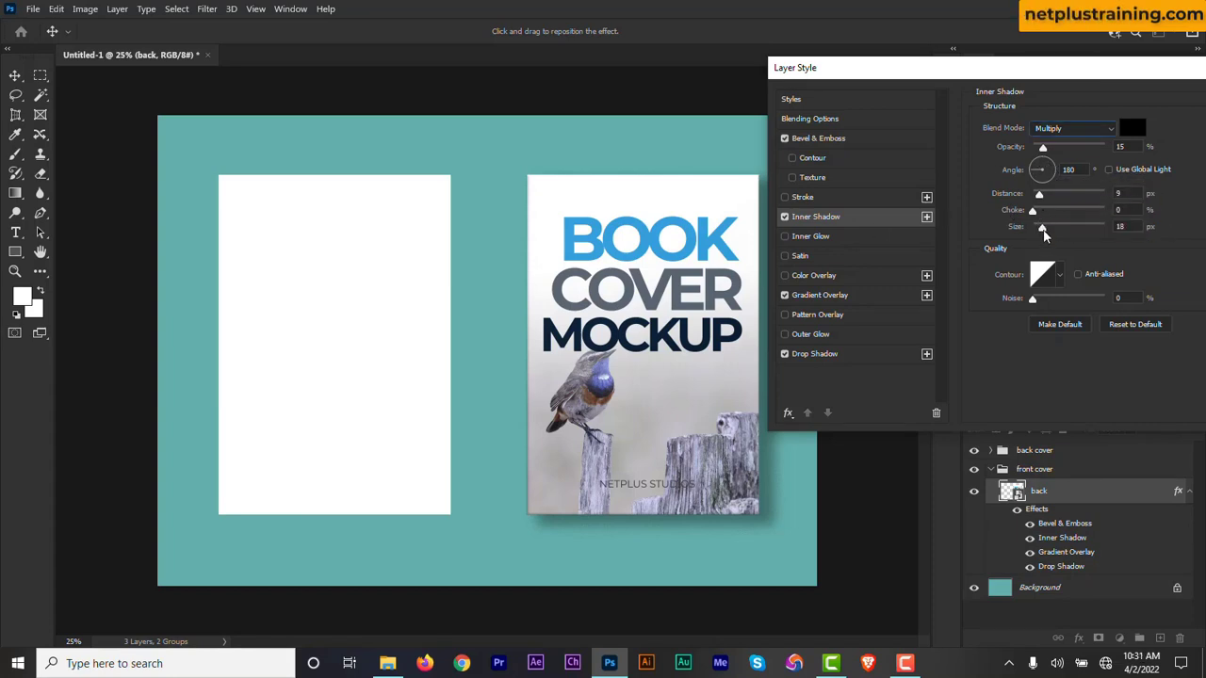
{"action": "mouse_move", "coordinate": [1040, 227]}
{"action": "left_mouse_down"}
{"action": "mouse_move", "coordinate": [1084, 231]}
{"action": "mouse_move", "coordinate": [1033, 234]}
{"action": "mouse_move", "coordinate": [1061, 233]}
{"action": "mouse_move", "coordinate": [1043, 233]}
{"action": "left_mouse_up"}
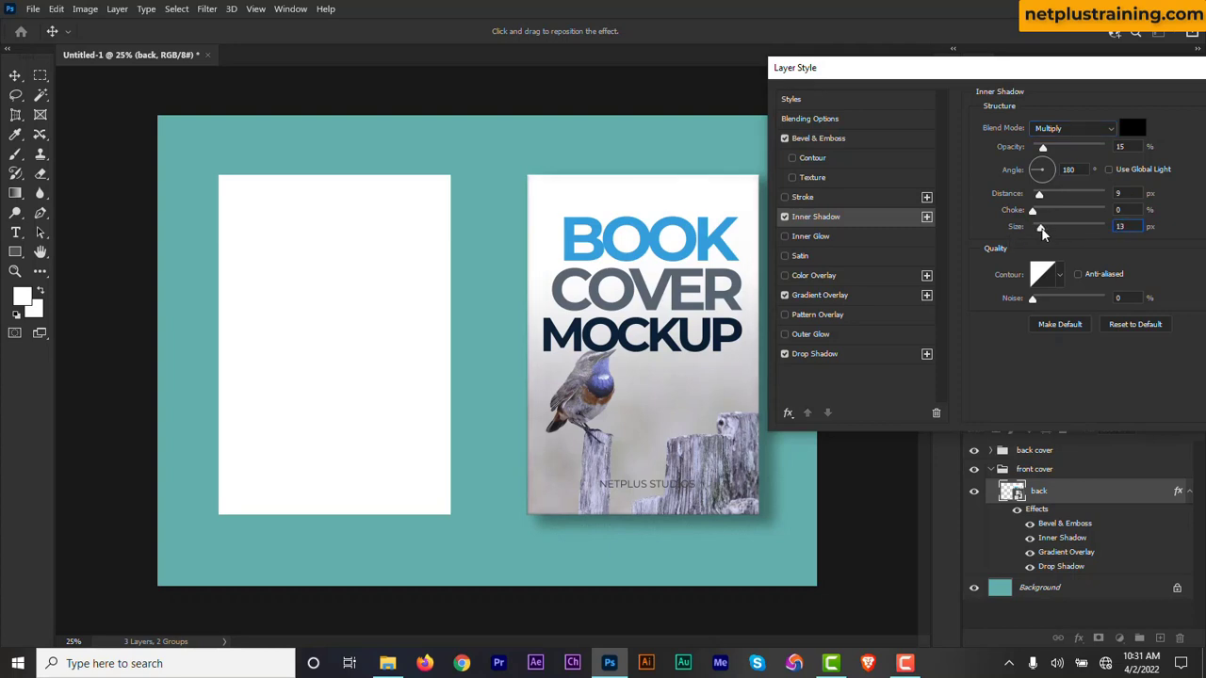
{"action": "left_click", "coordinate": [1057, 172]}
{"action": "left_click_drag", "start_coordinate": [1056, 172], "coordinate": [1029, 170]}
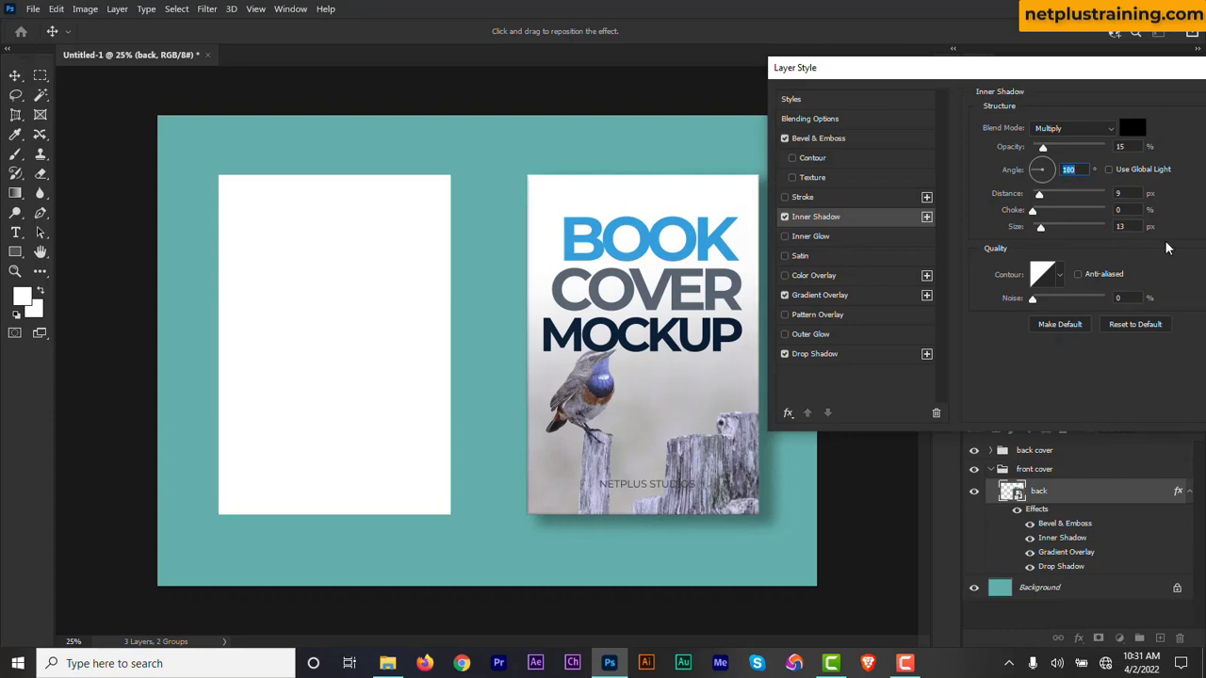
{"action": "left_click", "coordinate": [830, 297]}
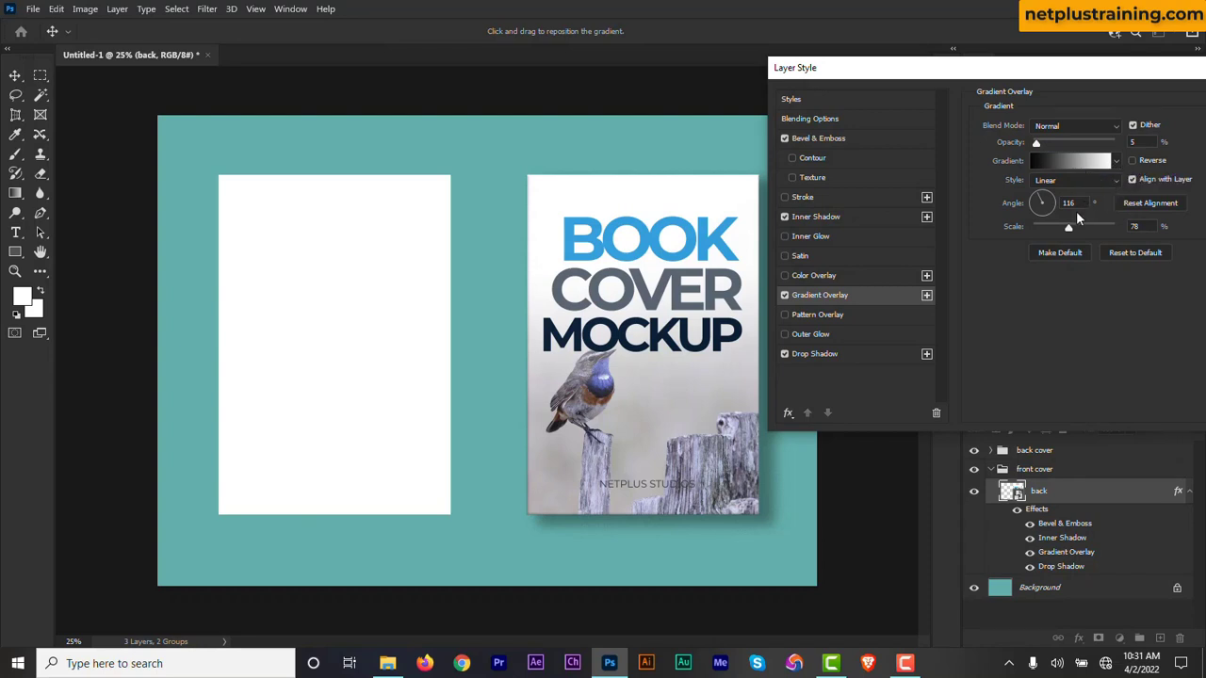
Set the Drop Shadow's size to 84 px and its angle to 148°, and apply the layer style.
{"action": "left_click", "coordinate": [838, 354]}
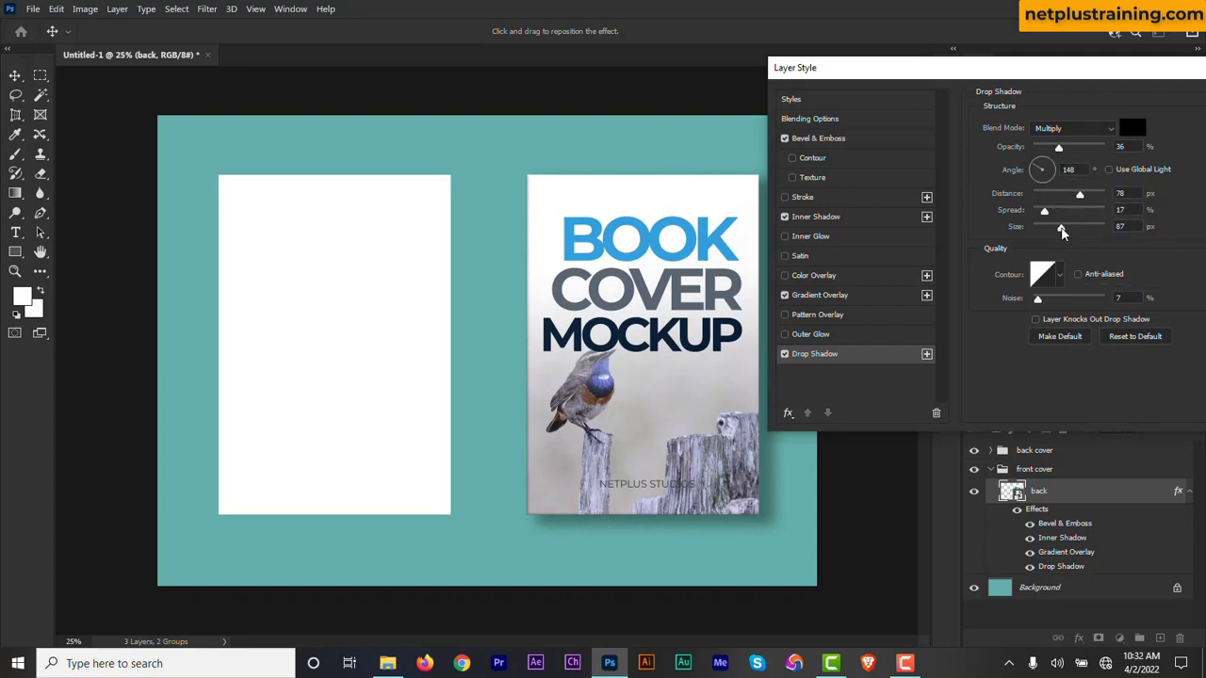
{"action": "mouse_move", "coordinate": [1062, 232]}
{"action": "left_mouse_down"}
{"action": "mouse_move", "coordinate": [1085, 234]}
{"action": "mouse_move", "coordinate": [1060, 234]}
{"action": "left_mouse_up"}
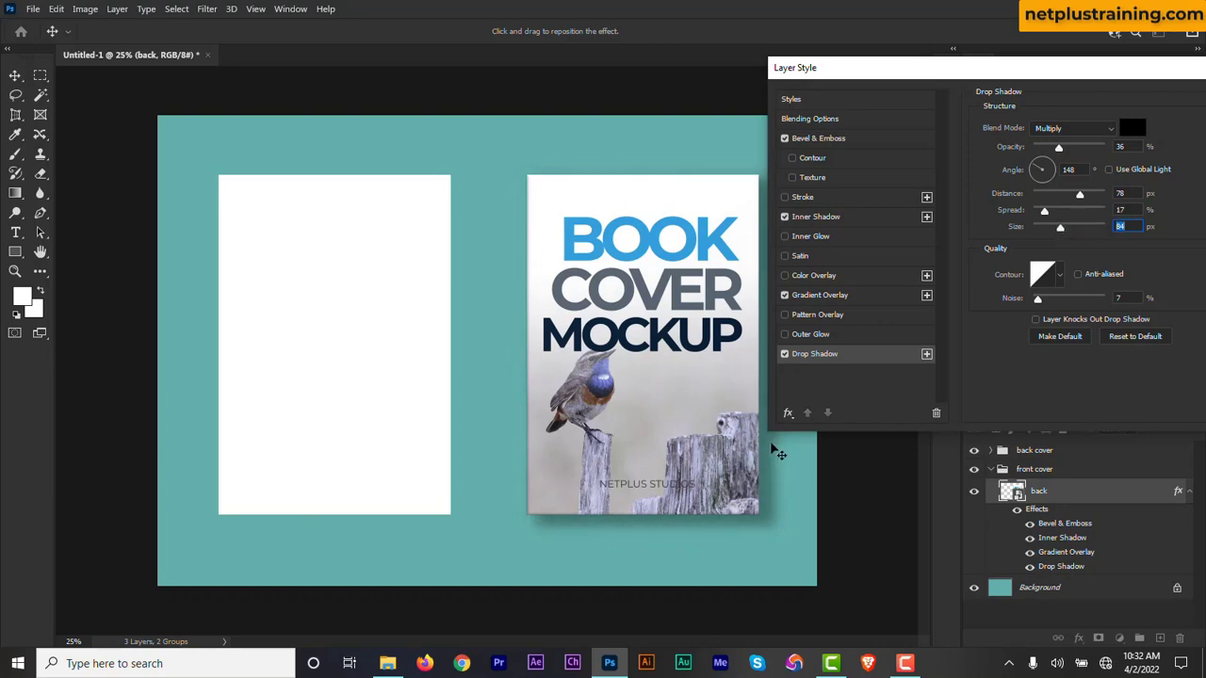
{"action": "left_click", "coordinate": [1046, 174]}
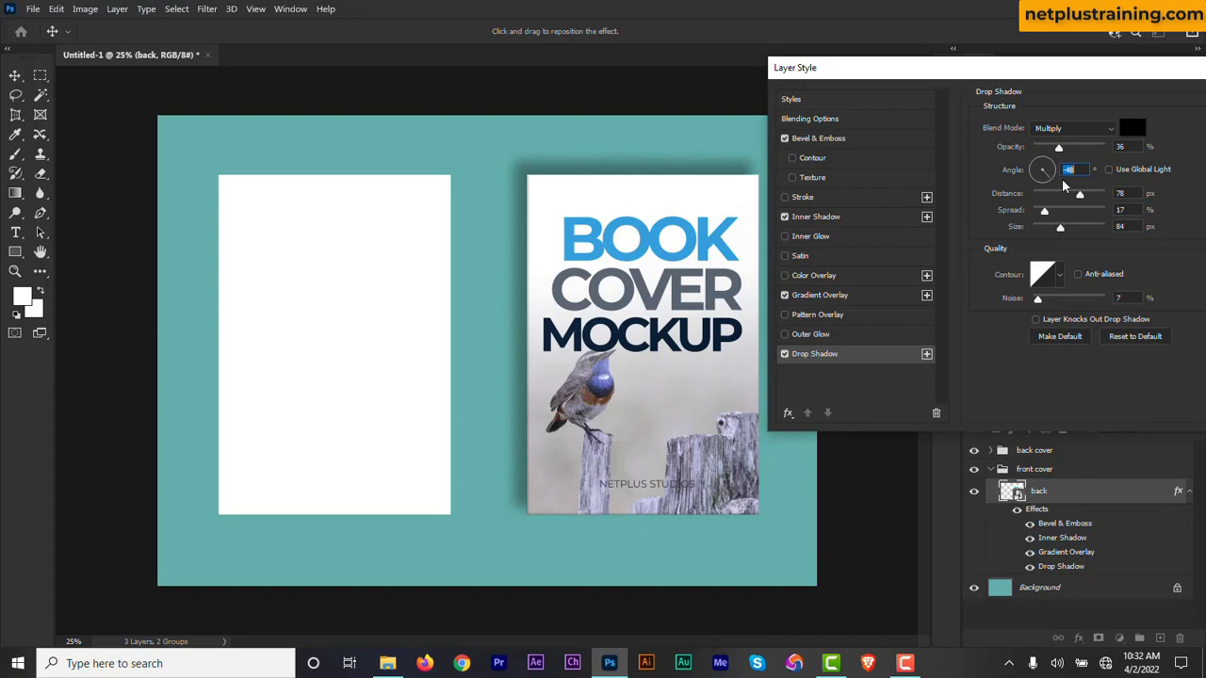
{"action": "left_click_drag", "start_coordinate": [1053, 184], "coordinate": [1031, 166]}
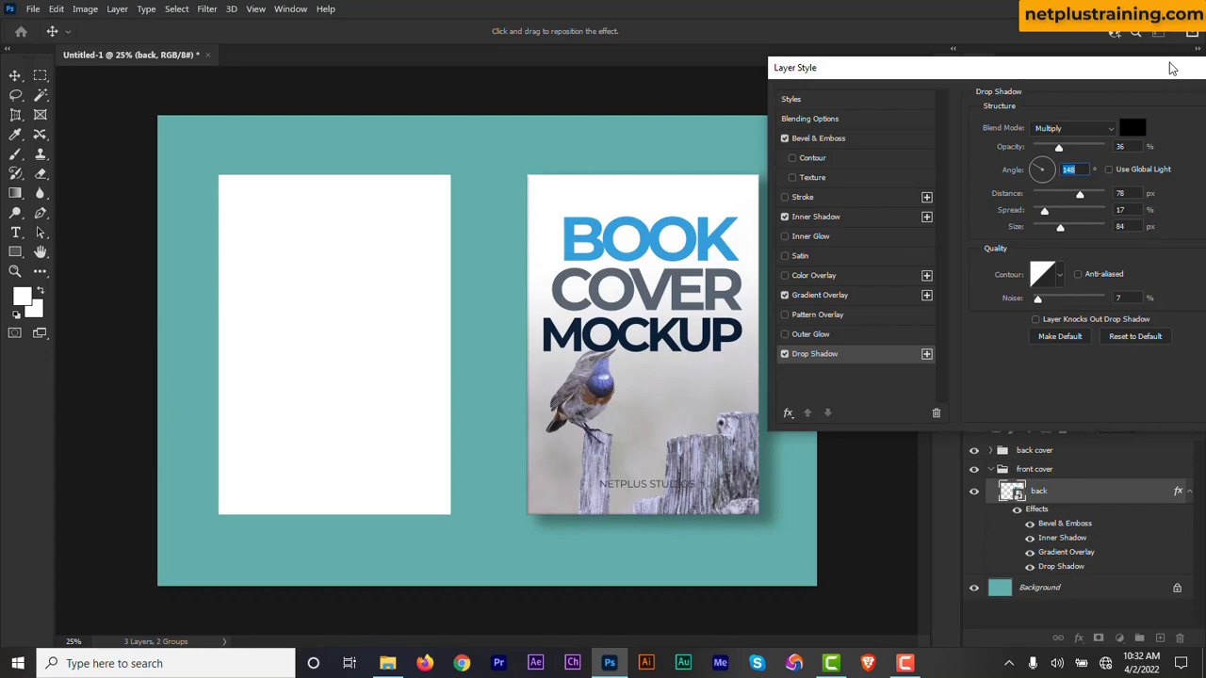
{"action": "left_click_drag", "start_coordinate": [1170, 66], "coordinate": [1076, 74]}
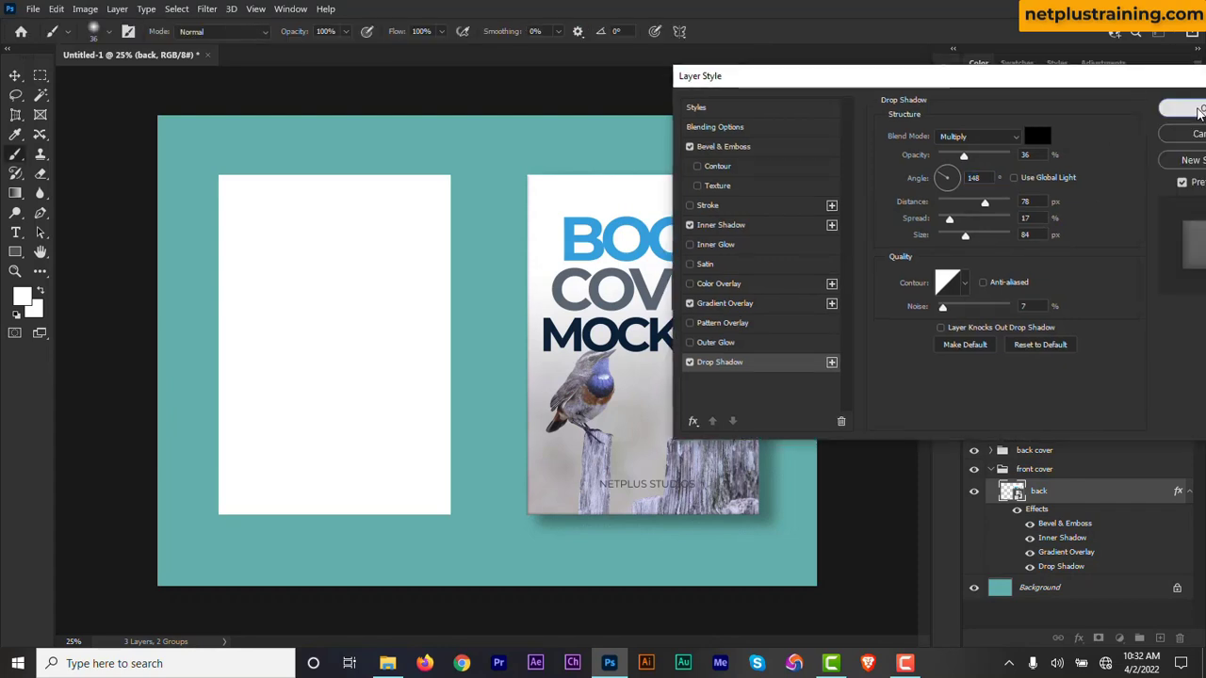
{"action": "left_click", "coordinate": [1186, 109]}
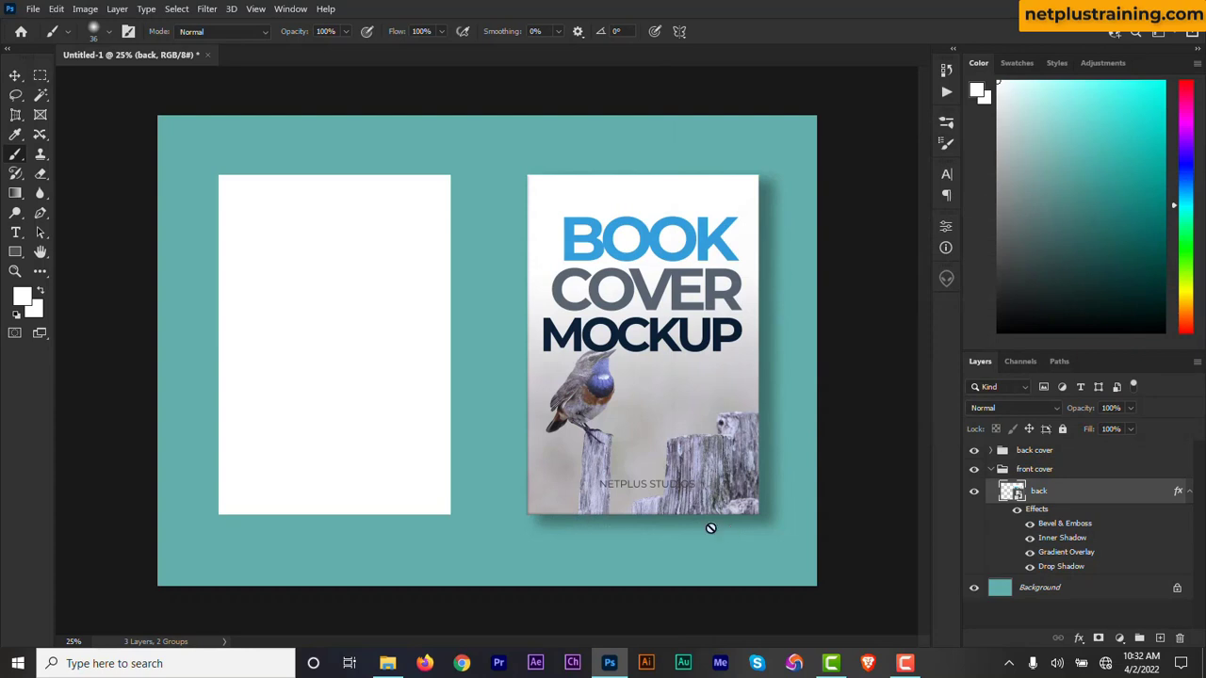
Toggle the back layer and its effects off and on to compare the cover, and collapse the effects list.
{"action": "left_click", "coordinate": [974, 492]}
{"action": "left_click", "coordinate": [974, 492]}
{"action": "left_click", "coordinate": [1018, 512]}
{"action": "left_click", "coordinate": [1017, 513]}
{"action": "left_click", "coordinate": [1189, 493]}
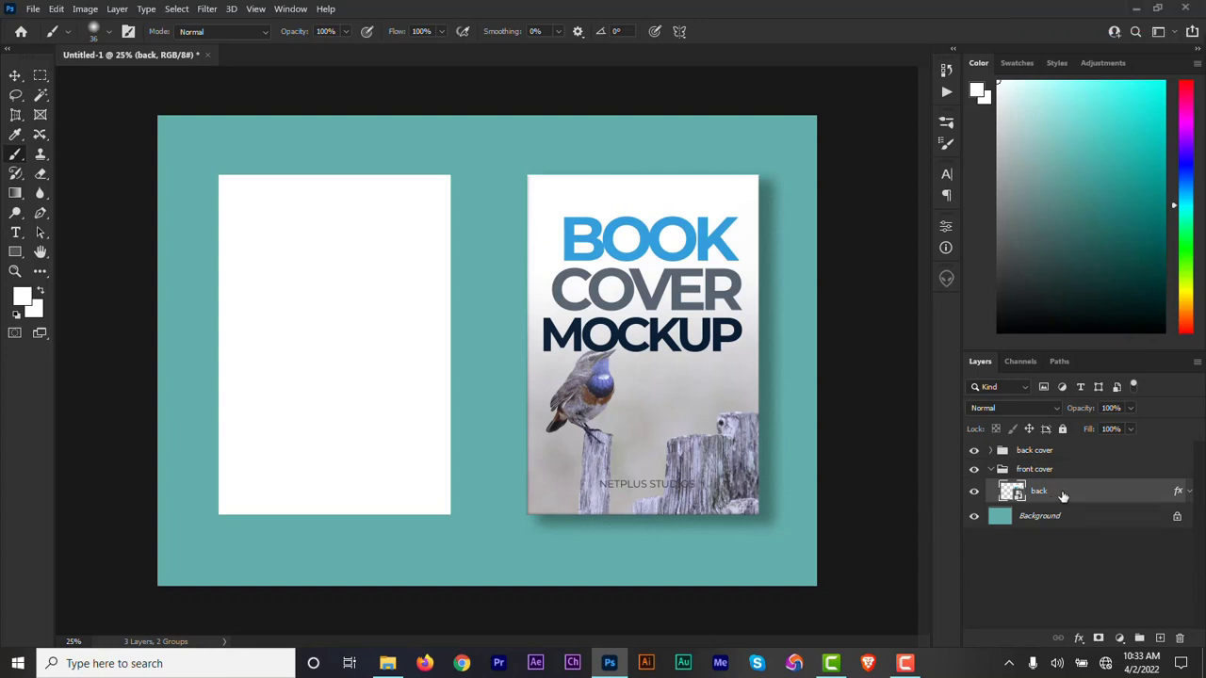
Create a new layer above the back layer, choose the Brush tool and set the foreground color to #282929.
{"action": "left_click", "coordinate": [1160, 639]}
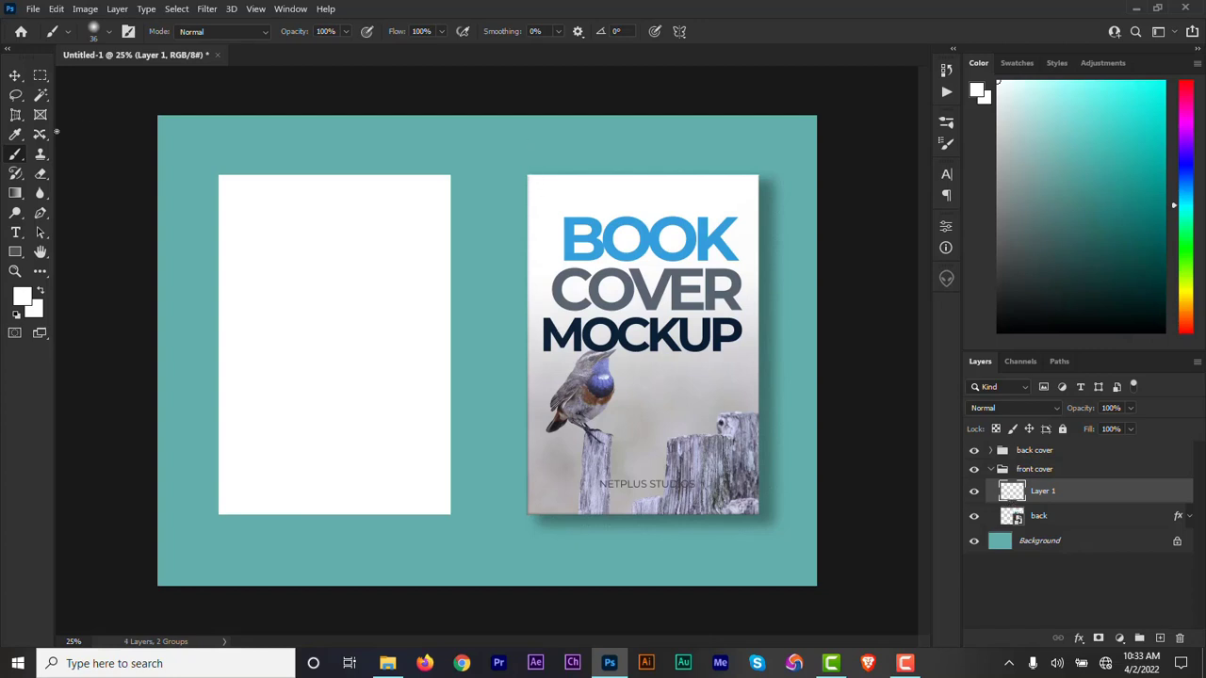
{"action": "right_click", "coordinate": [18, 160]}
{"action": "left_click", "coordinate": [74, 154]}
{"action": "left_click", "coordinate": [22, 297]}
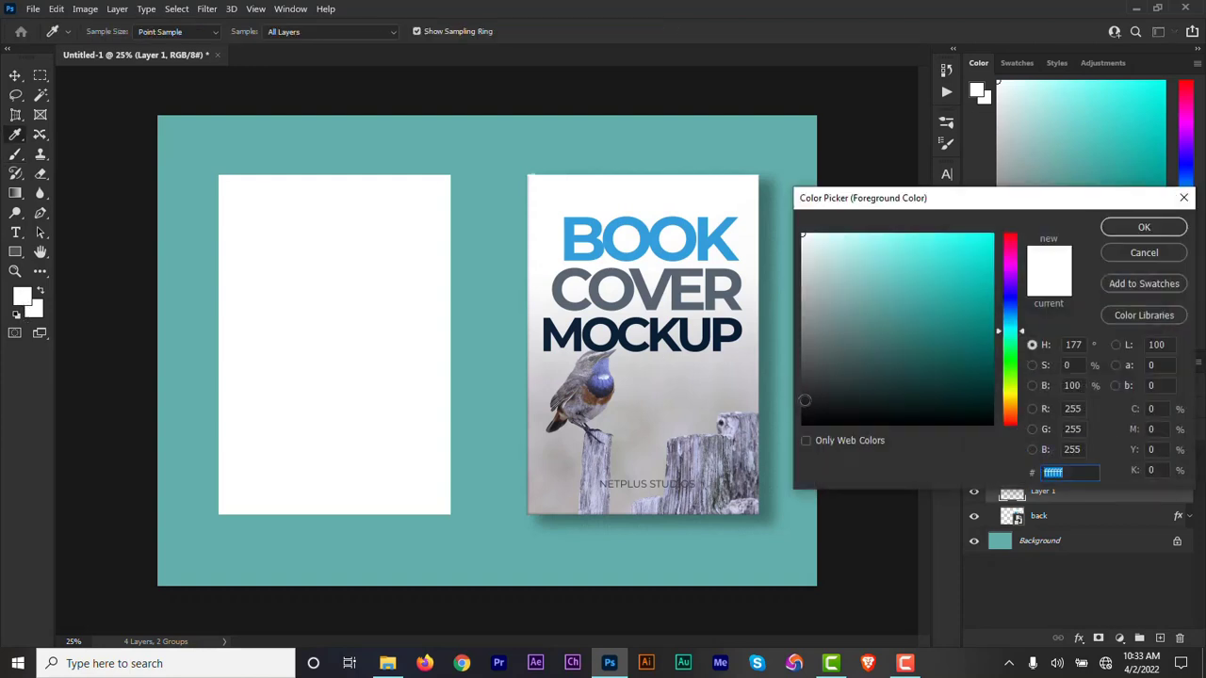
{"action": "left_click_drag", "start_coordinate": [805, 401], "coordinate": [804, 394]}
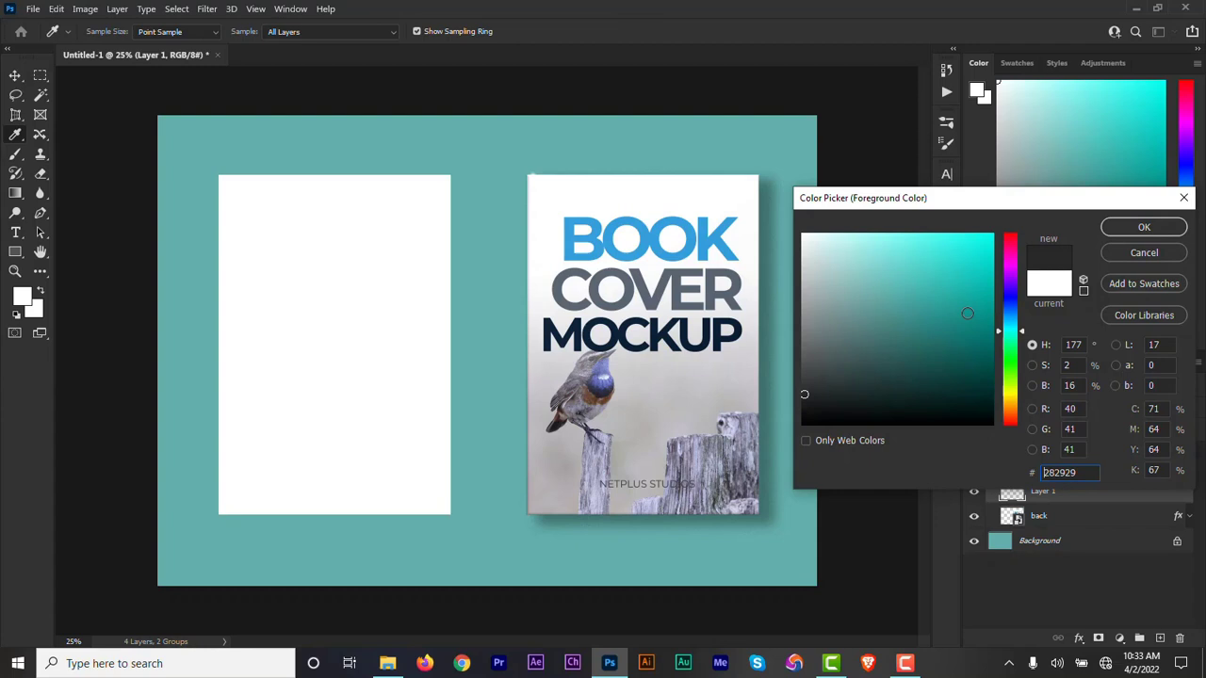
{"action": "left_click", "coordinate": [1147, 229]}
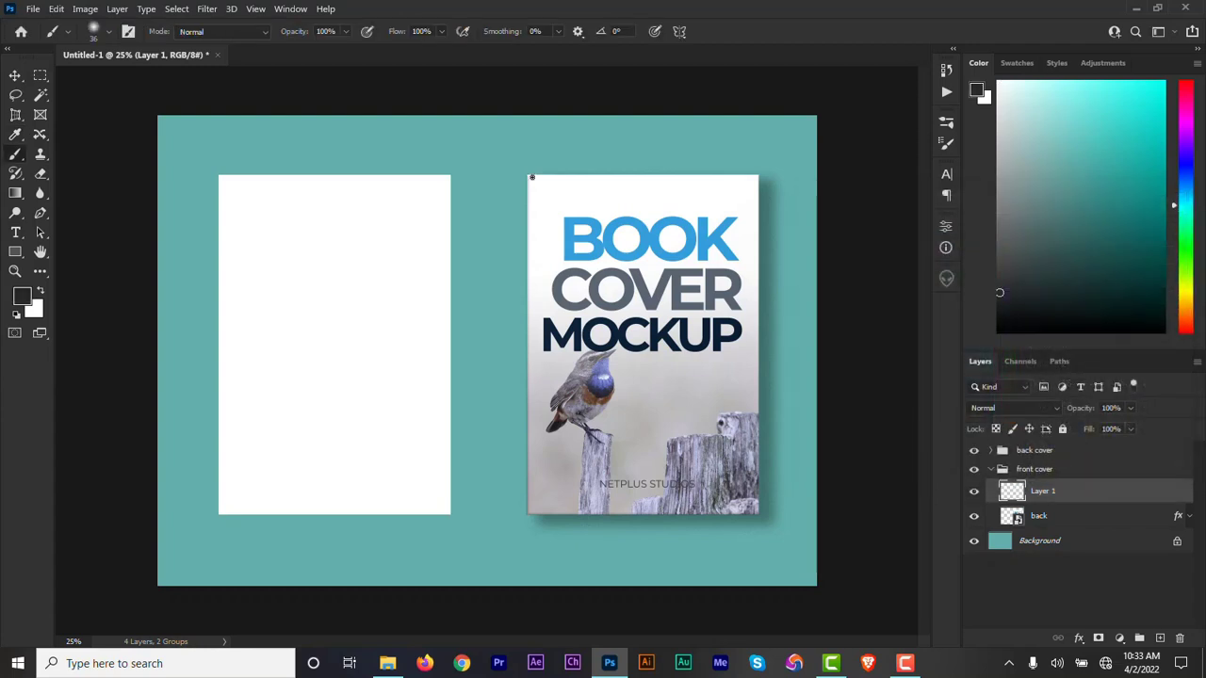
Set the 36 px Soft Round brush's flow to 74% and paint a straight vertical stroke along the front cover's left edge.
{"action": "left_click", "coordinate": [108, 31]}
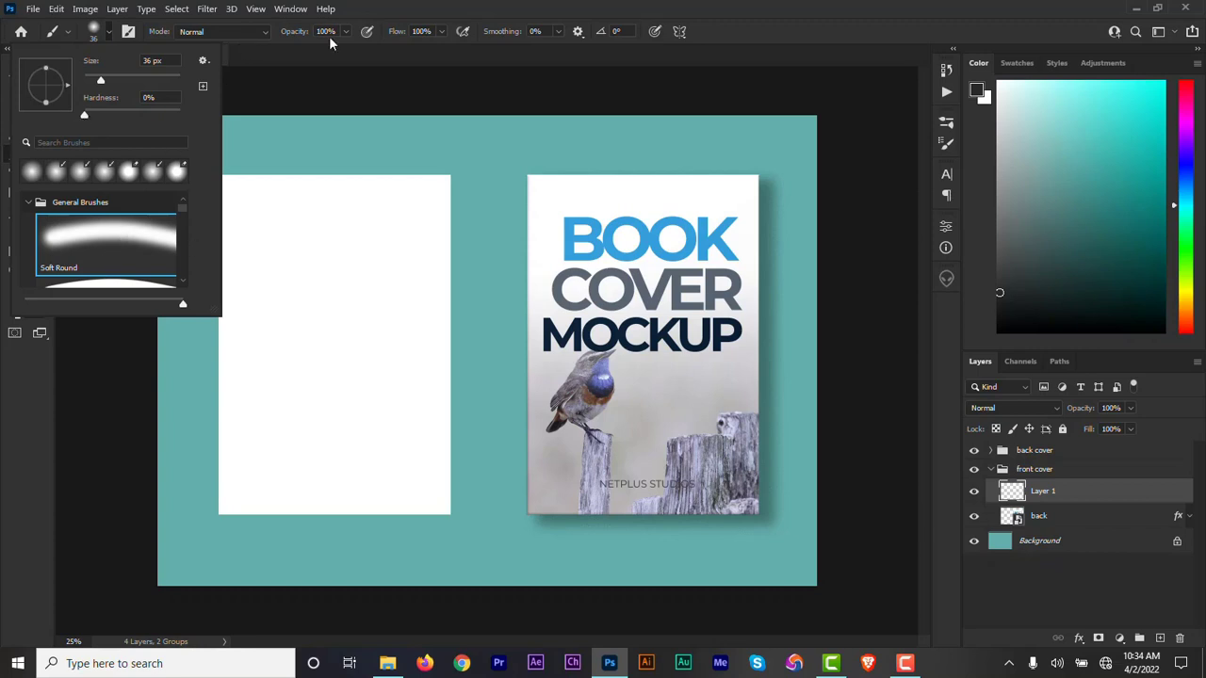
{"action": "left_click", "coordinate": [441, 31]}
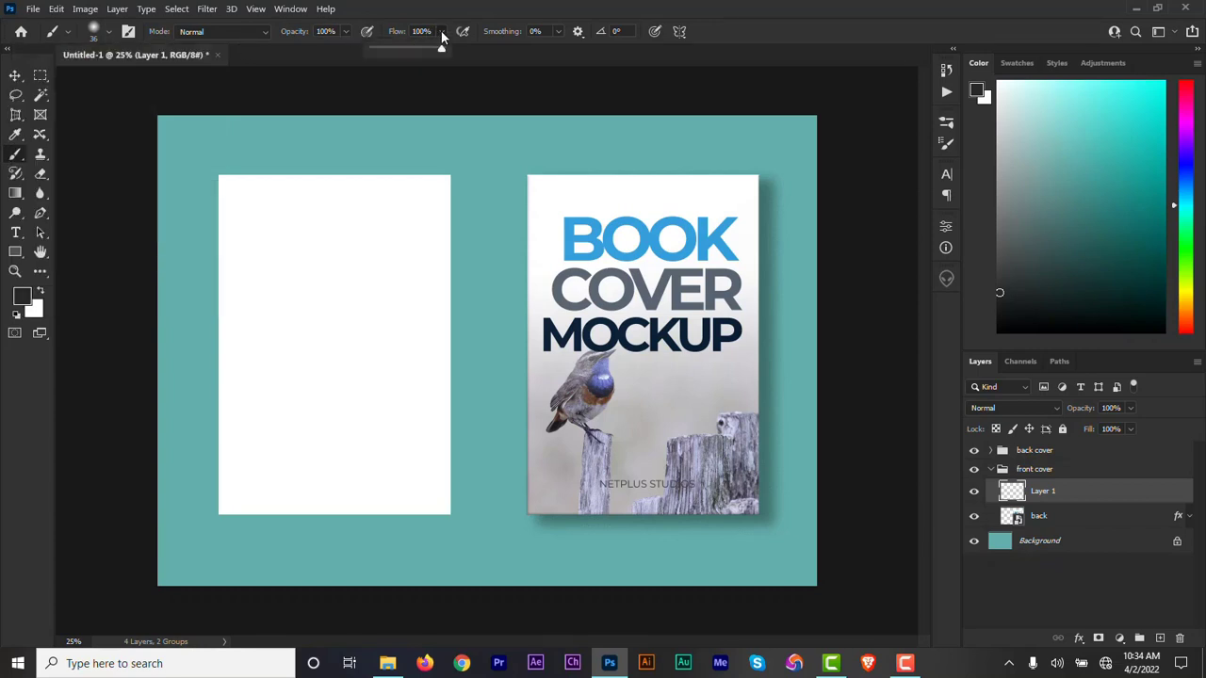
{"action": "left_click_drag", "start_coordinate": [442, 50], "coordinate": [423, 49]}
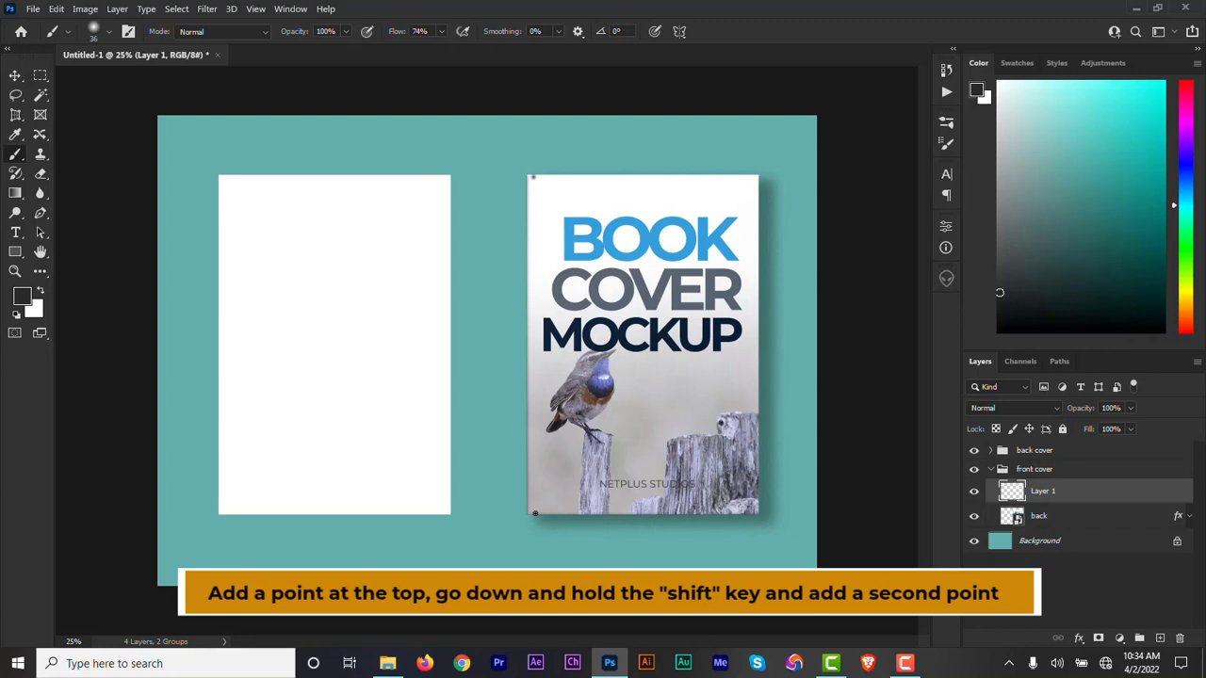
{"action": "left_click", "coordinate": [534, 513], "text": "shift"}
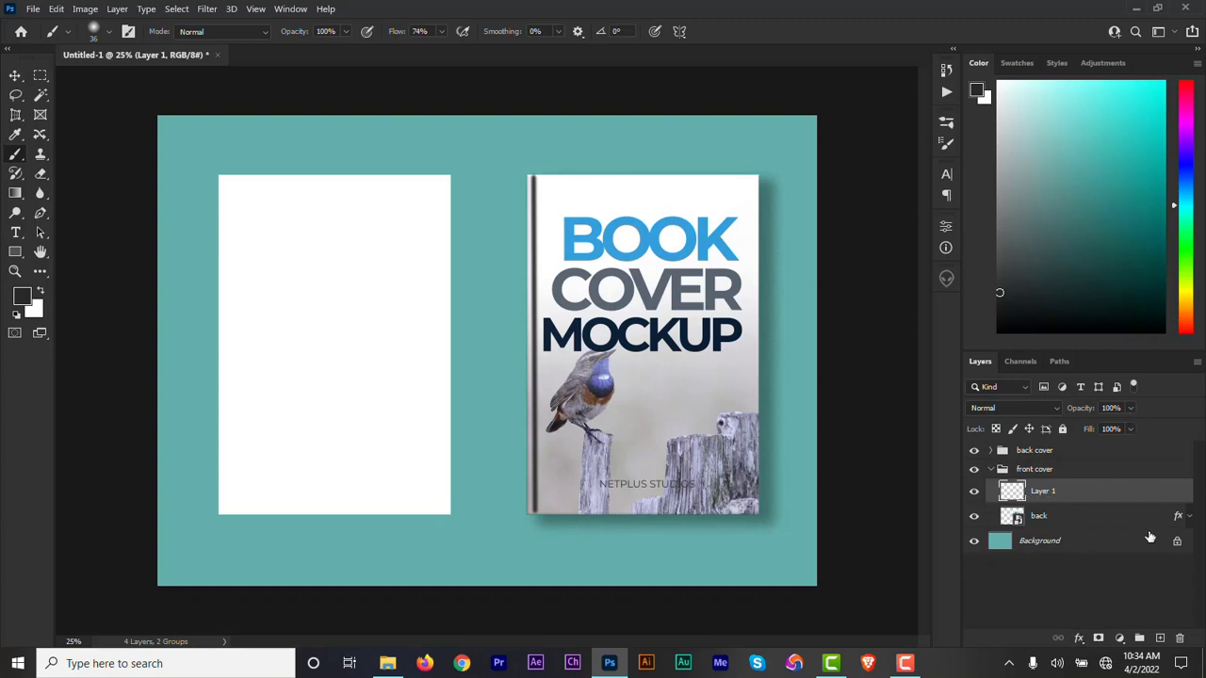
Create another layer and paint a straight vertical stroke in #616363 along the front cover's spine crease.
{"action": "left_click", "coordinate": [1159, 638]}
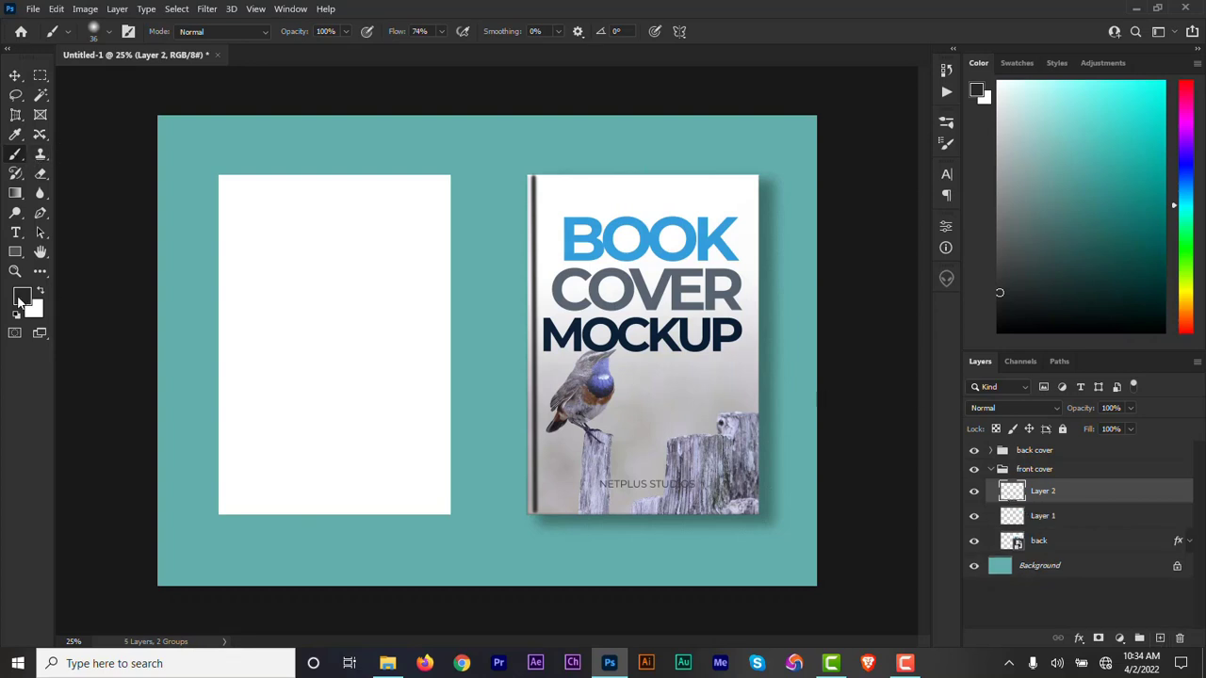
{"action": "left_click", "coordinate": [20, 300]}
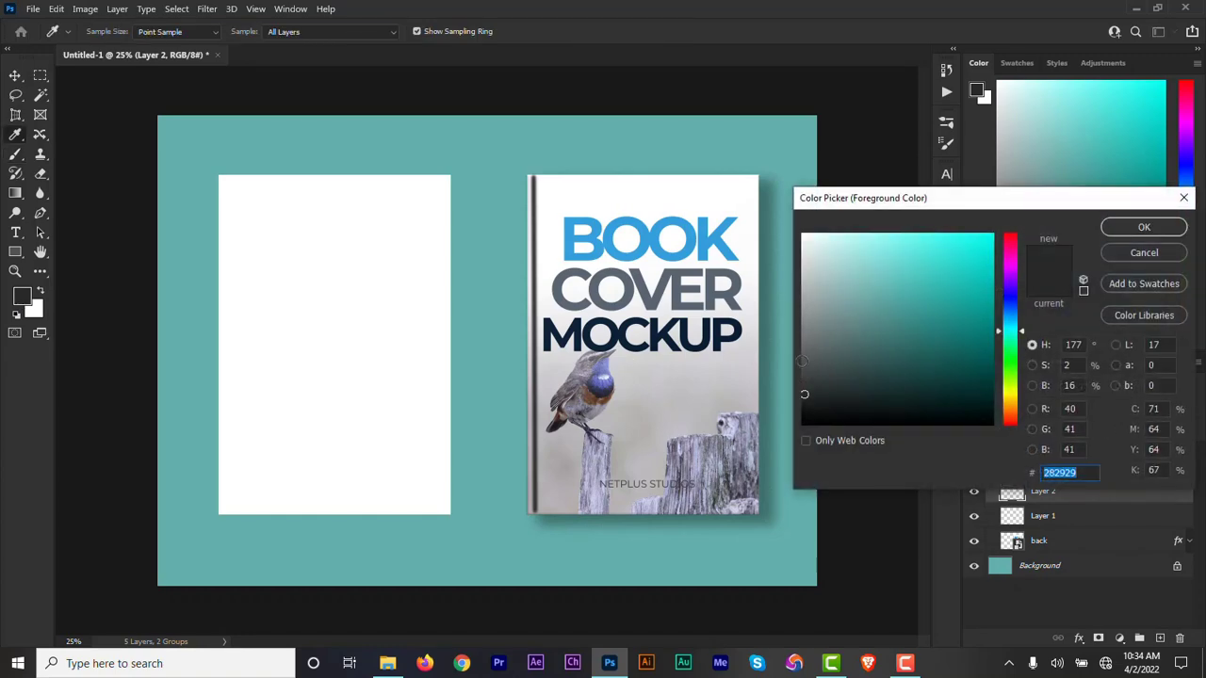
{"action": "left_click", "coordinate": [805, 350]}
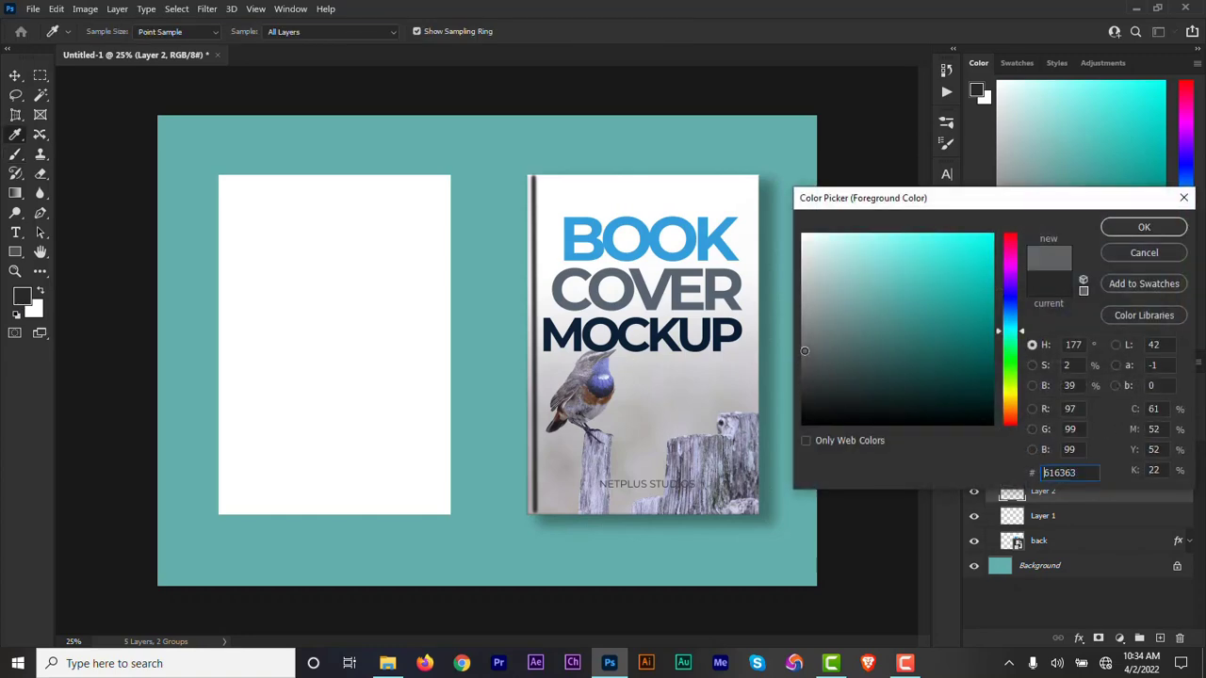
{"action": "left_click", "coordinate": [1129, 227]}
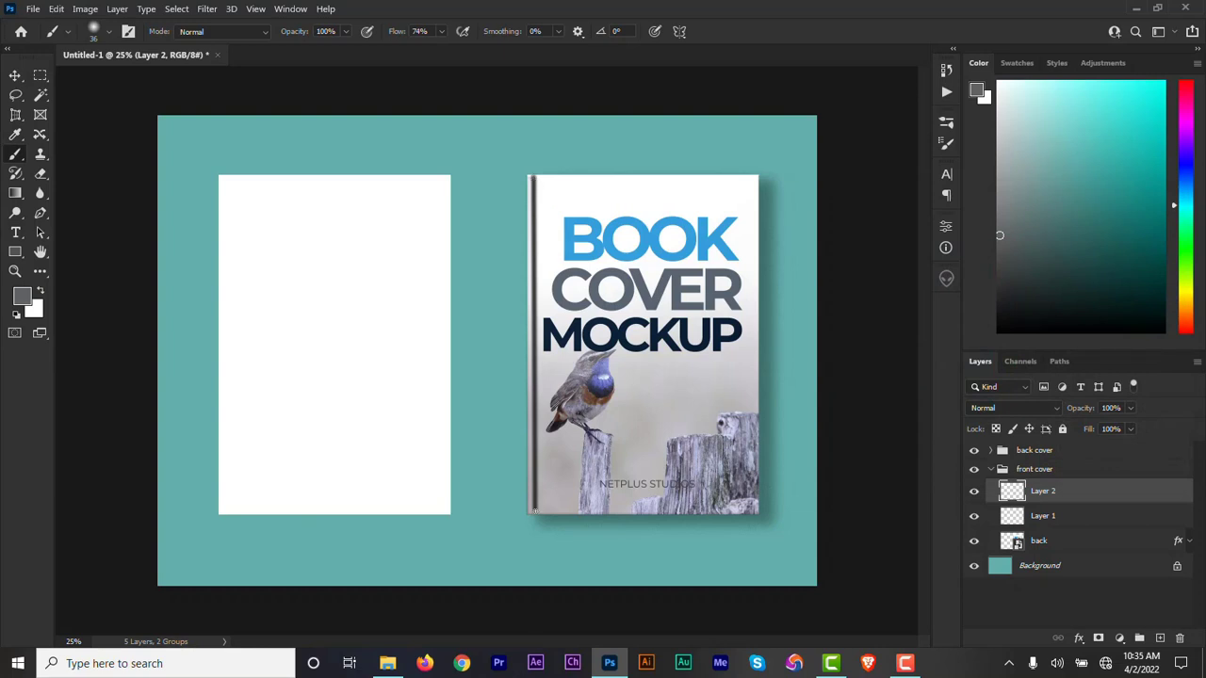
{"action": "left_click", "coordinate": [534, 509], "text": "shift"}
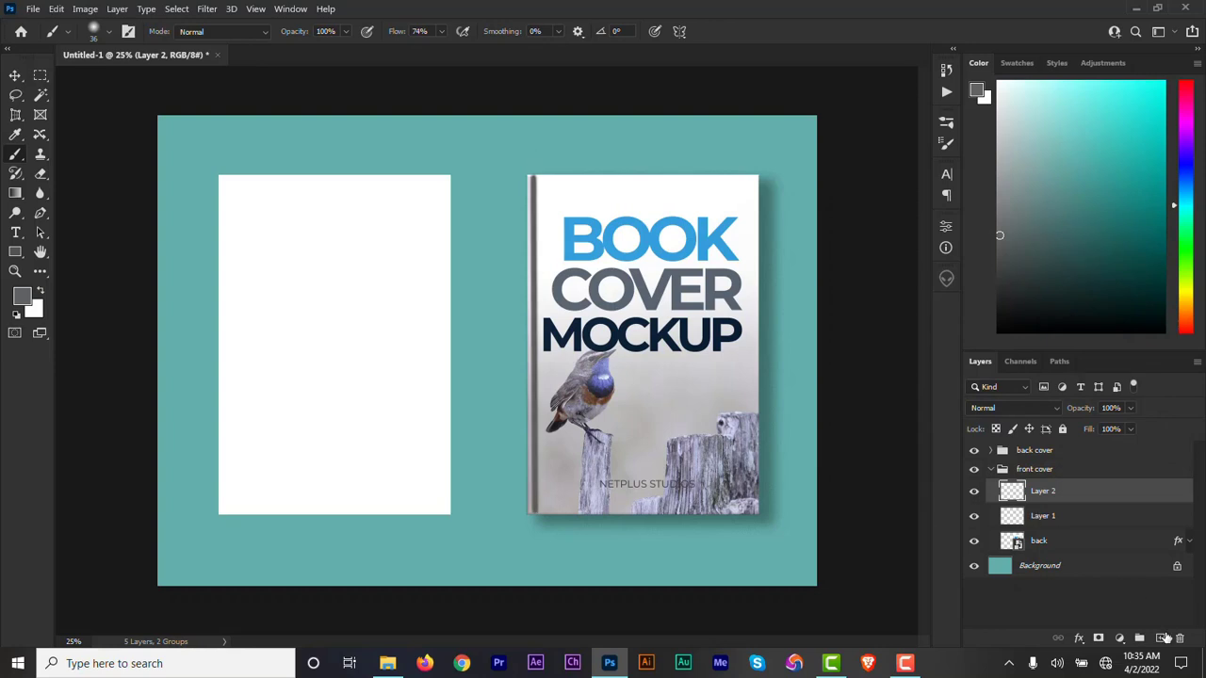
Add a new layer with foreground color #adaeae and paint a lighter vertical stroke along the spine crease.
{"action": "left_click", "coordinate": [1160, 638]}
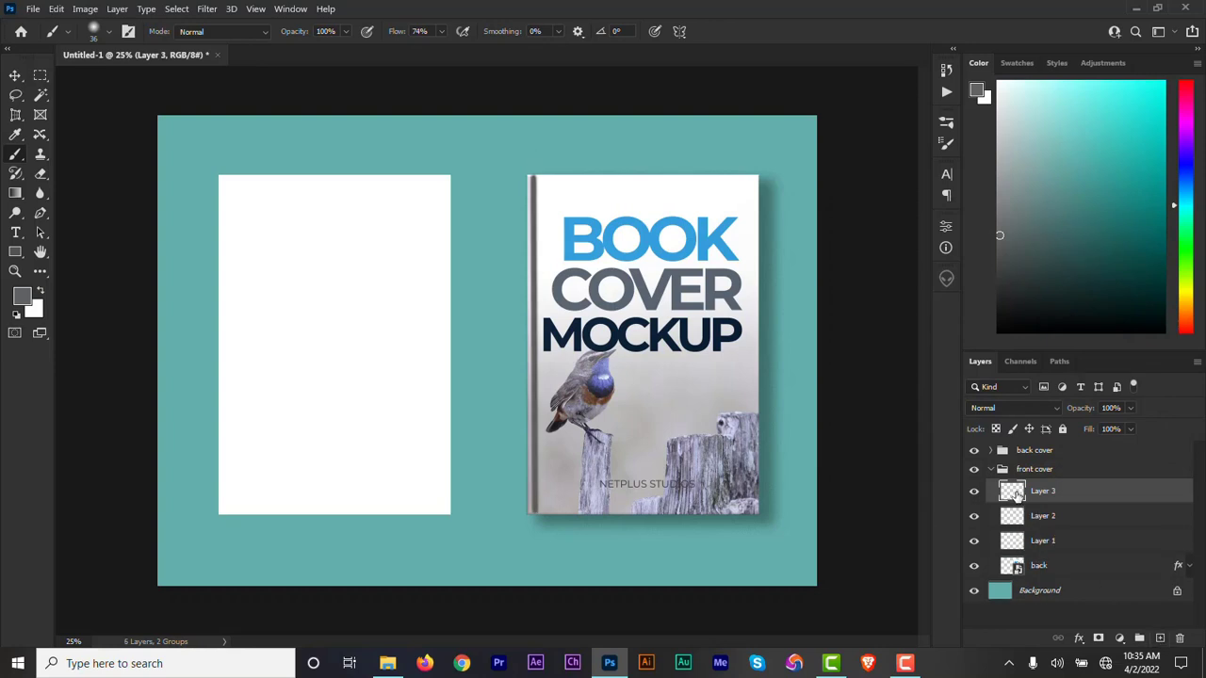
{"action": "left_click", "coordinate": [22, 297]}
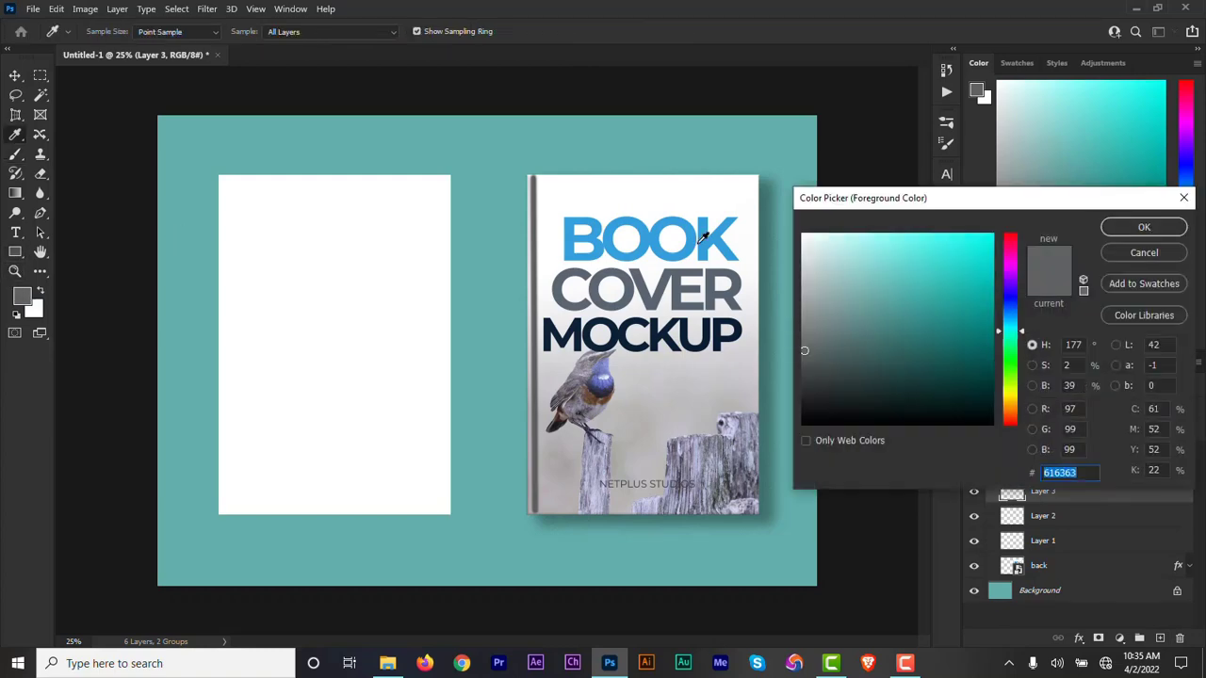
{"action": "left_click", "coordinate": [803, 294]}
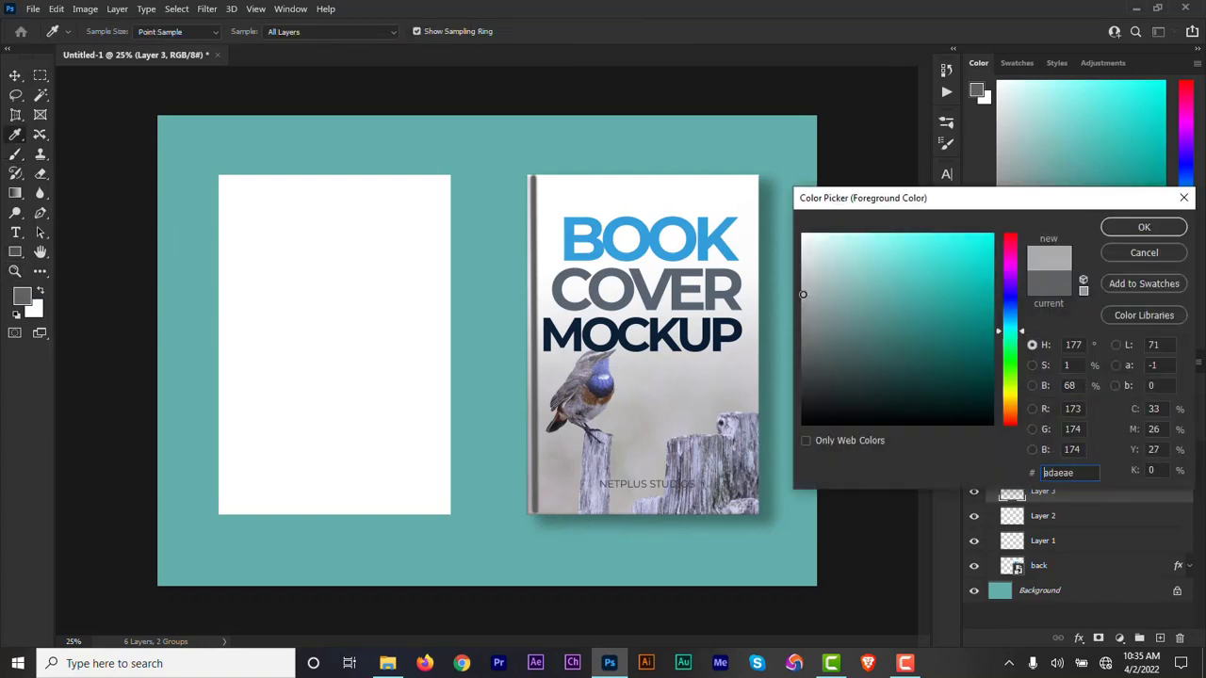
{"action": "left_click", "coordinate": [1144, 227]}
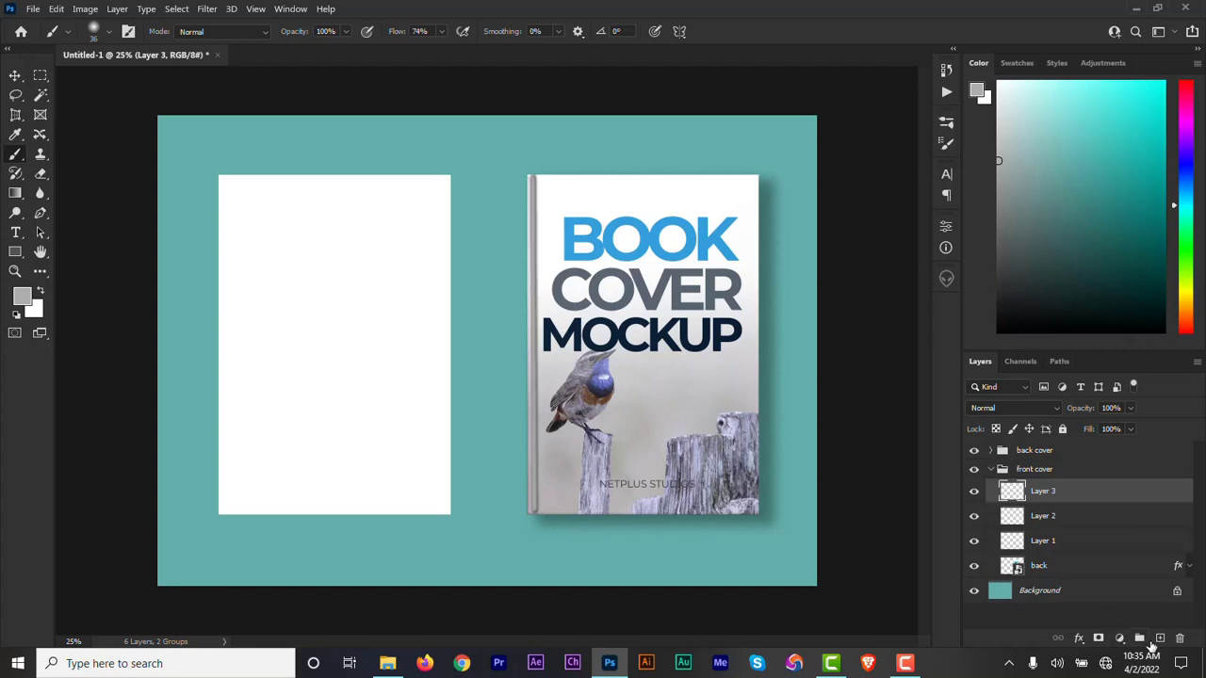
Add a fourth stroke layer and paint a near-white #fdfefe vertical highlight from top to bottom along the spine crease.
{"action": "left_click", "coordinate": [1160, 640]}
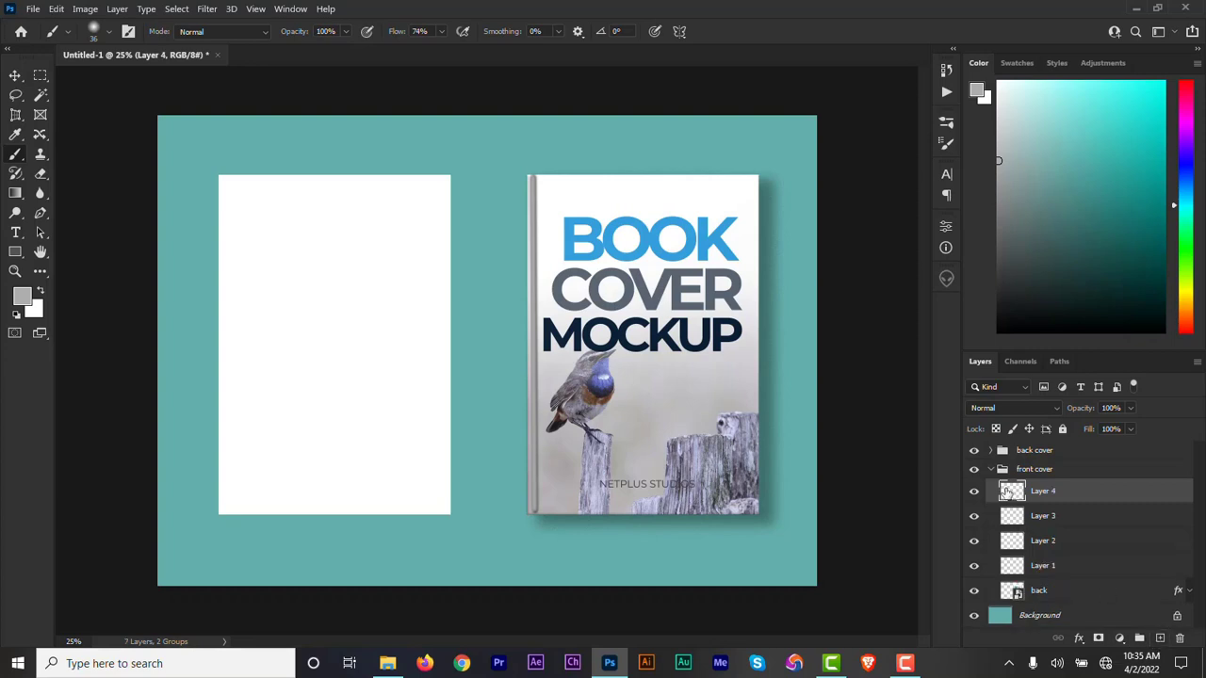
{"action": "left_click", "coordinate": [22, 297]}
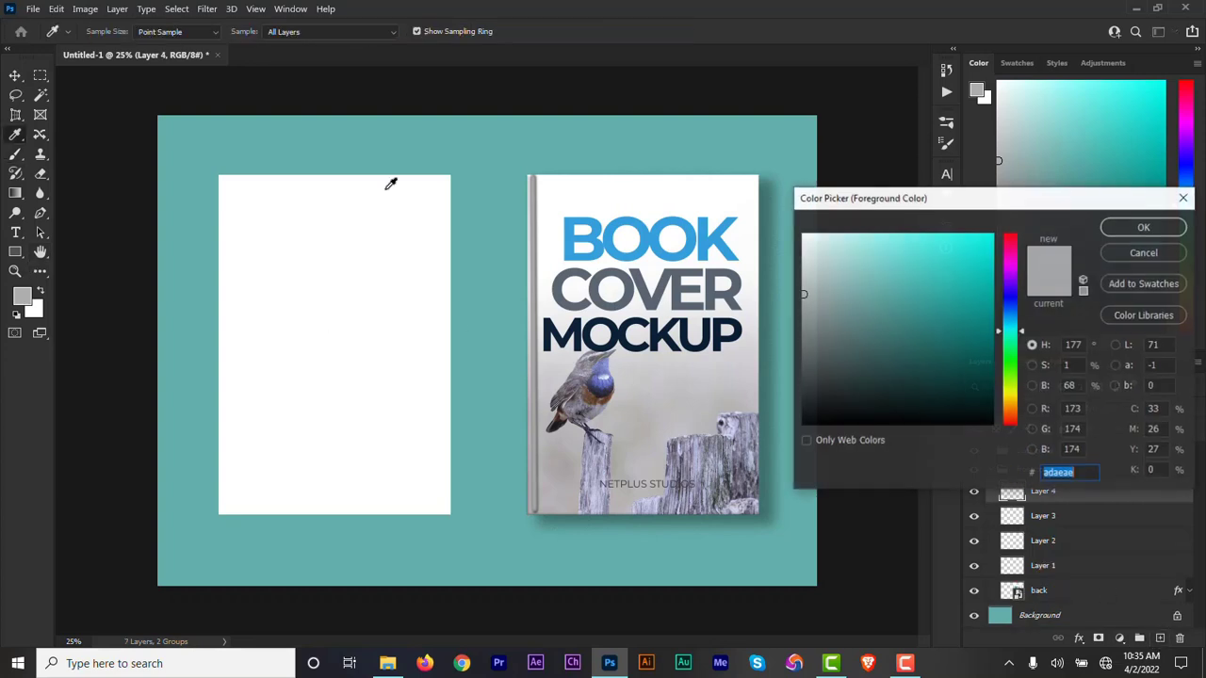
{"action": "left_click", "coordinate": [802, 236]}
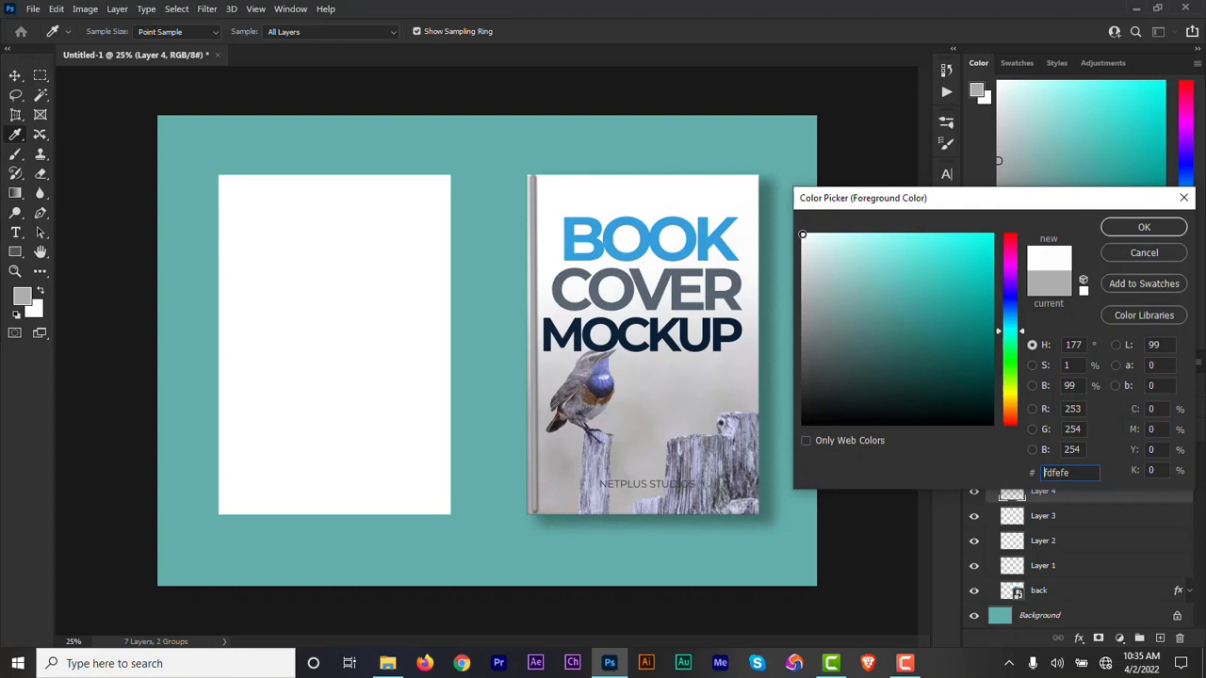
{"action": "left_click", "coordinate": [1142, 228]}
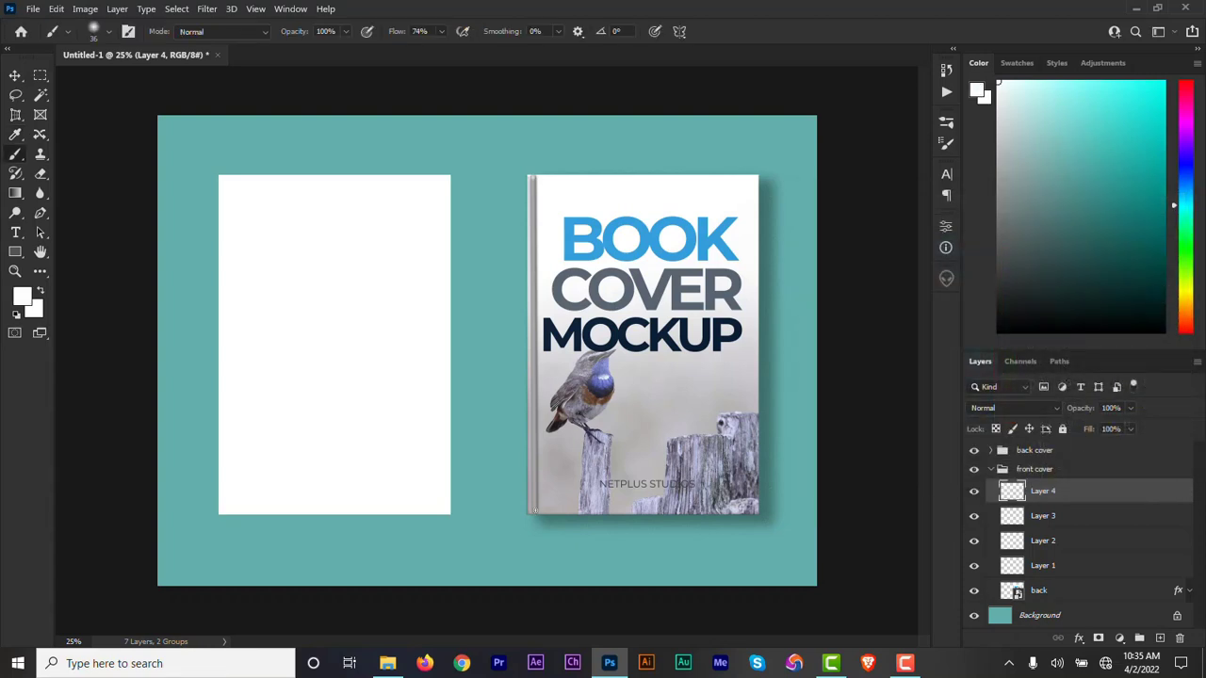
{"action": "left_click_drag", "start_coordinate": [534, 177], "coordinate": [534, 511]}
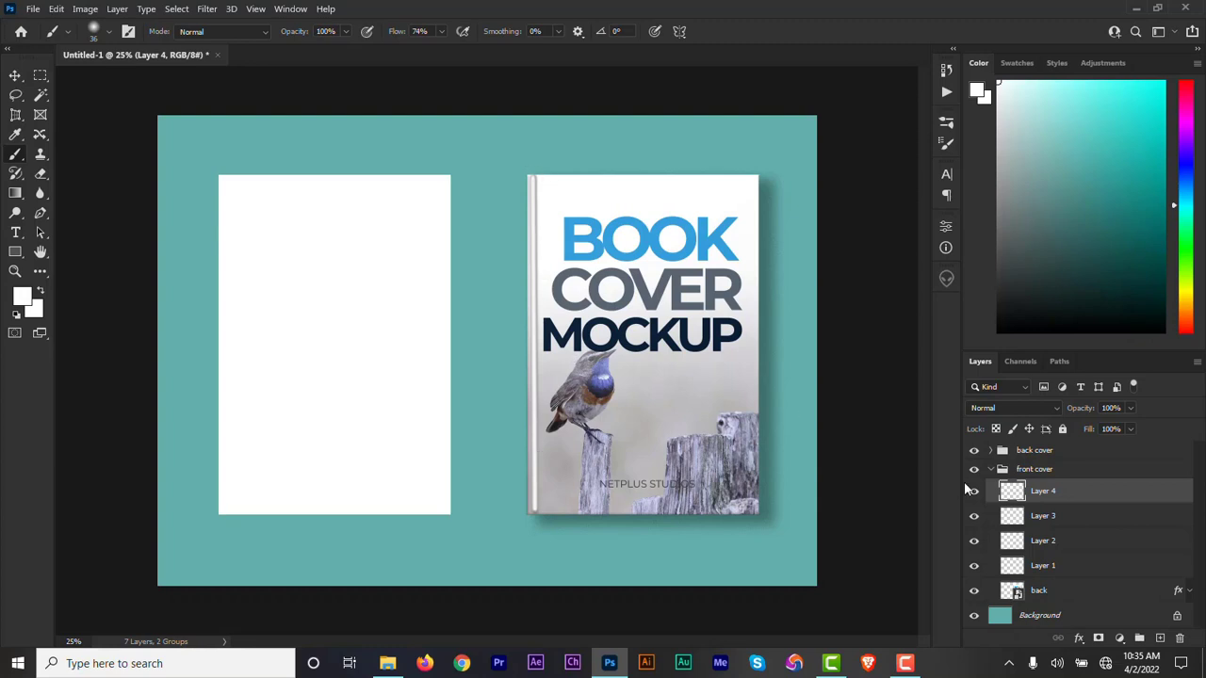
Group Layer 1 through Layer 4 inside the front cover group and rename the new group depth.
{"action": "left_click", "coordinate": [1046, 565]}
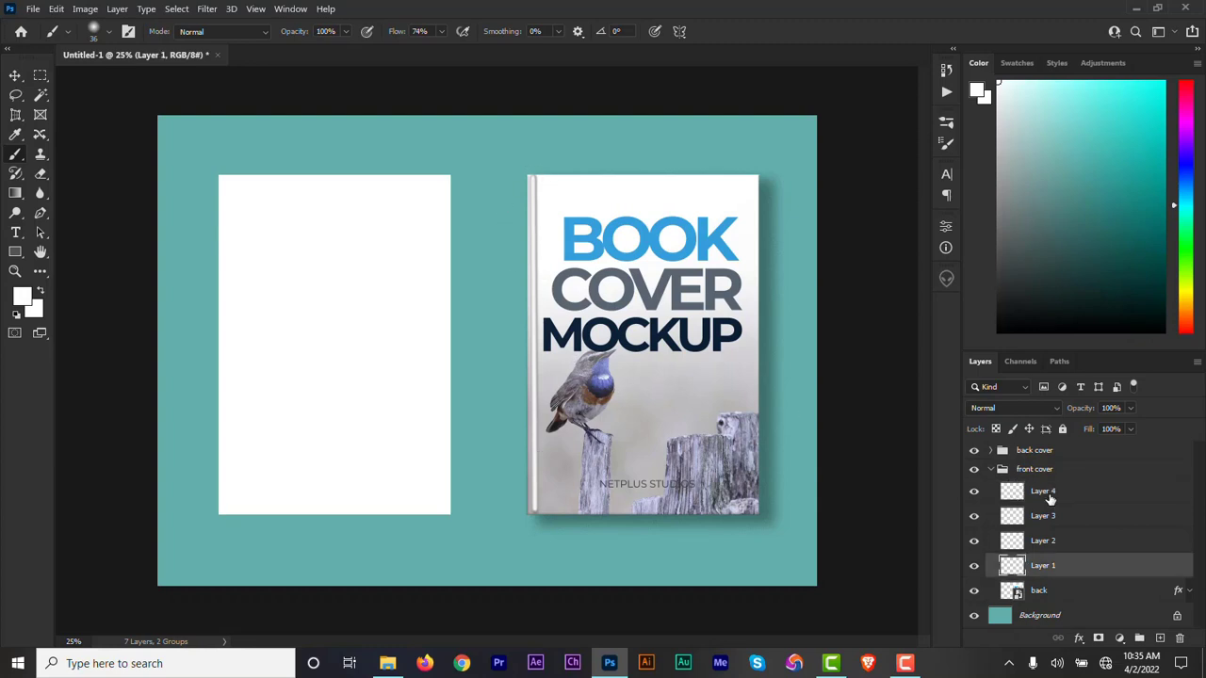
{"action": "left_click", "coordinate": [1048, 500], "text": "shift"}
{"action": "left_click", "coordinate": [1139, 638]}
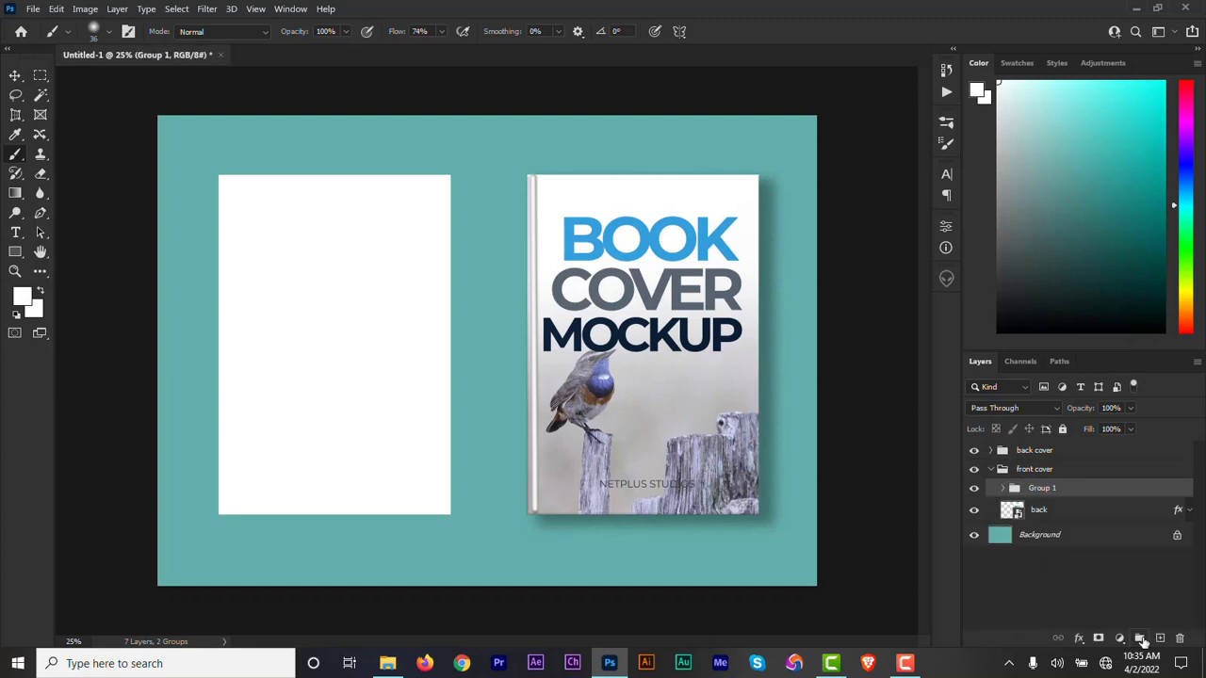
{"action": "double_click", "coordinate": [1042, 489]}
{"action": "type", "text": "depth"}
{"action": "left_click", "coordinate": [1063, 590]}
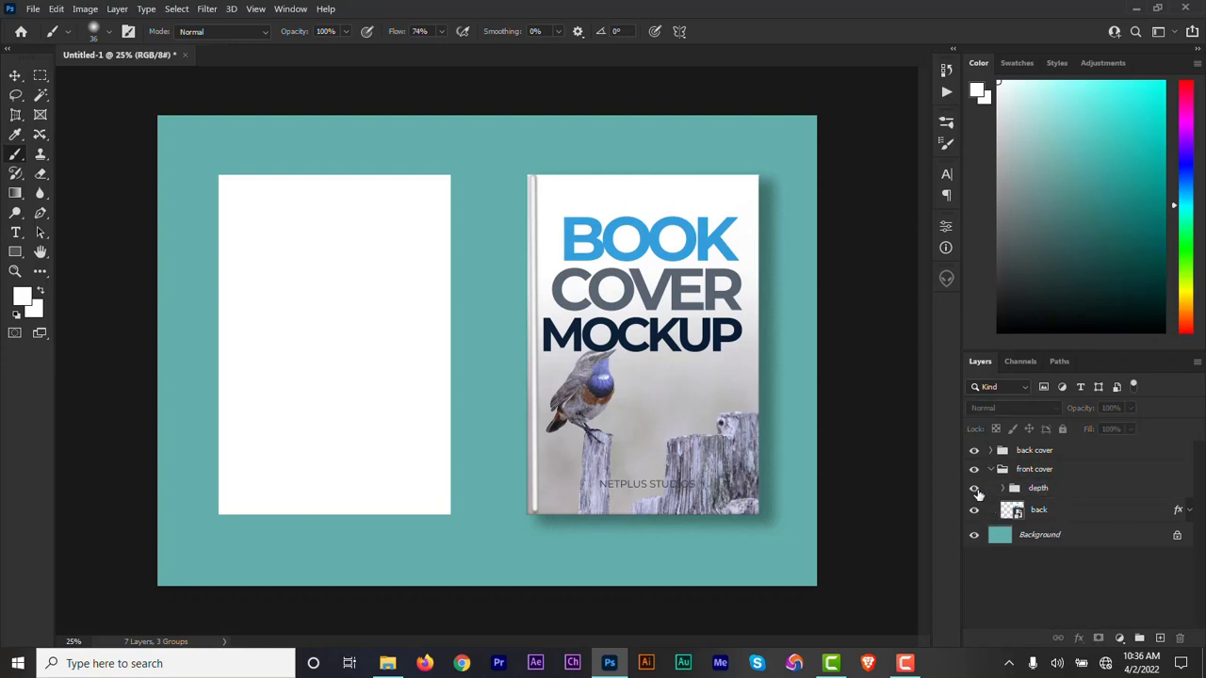
Compare the front cover with and without the depth group's spine shading.
{"action": "left_click", "coordinate": [975, 490]}
{"action": "left_click", "coordinate": [975, 490]}
{"action": "left_click", "coordinate": [1042, 490]}
{"action": "key", "text": "v"}
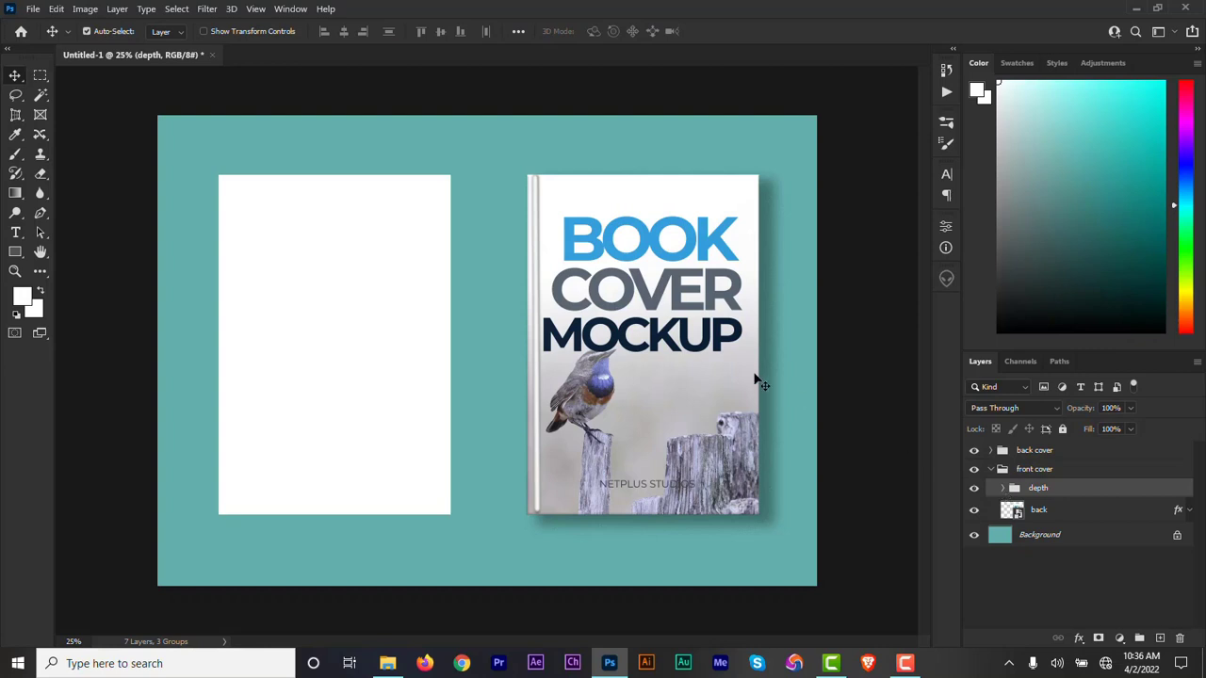
Open the front cover's smart object and nudge the book, cover and mockup text layers together slightly to the right.
{"action": "left_click", "coordinate": [1037, 517]}
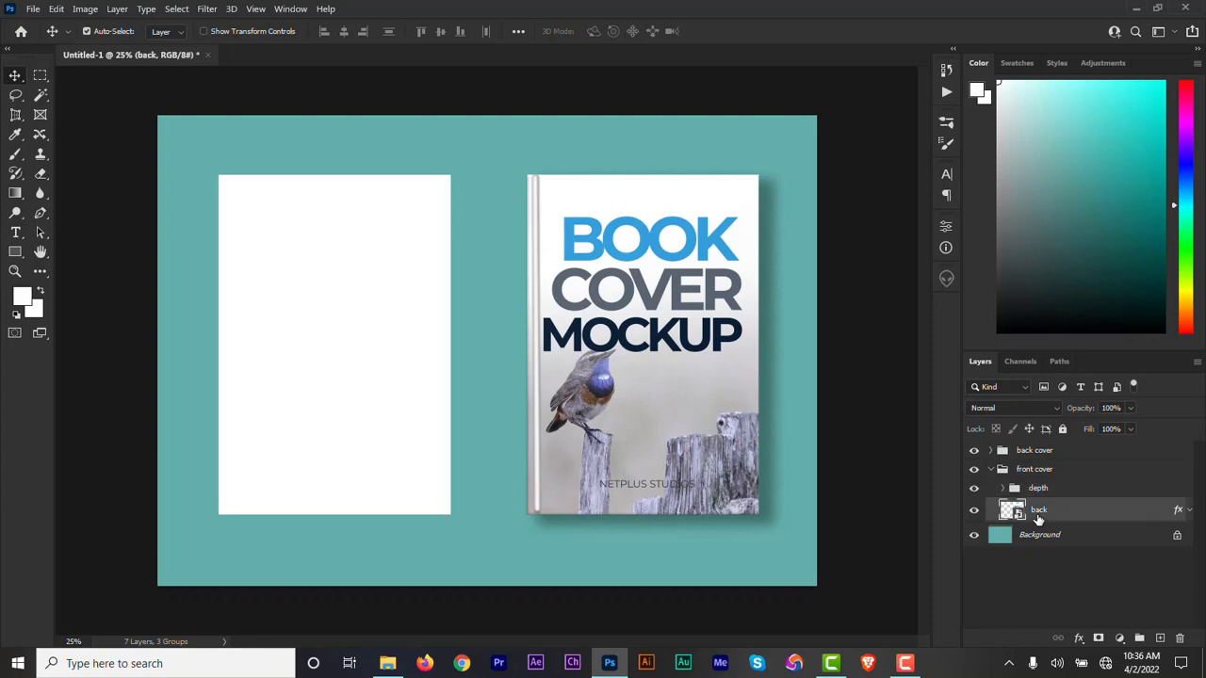
{"action": "double_click", "coordinate": [1013, 511]}
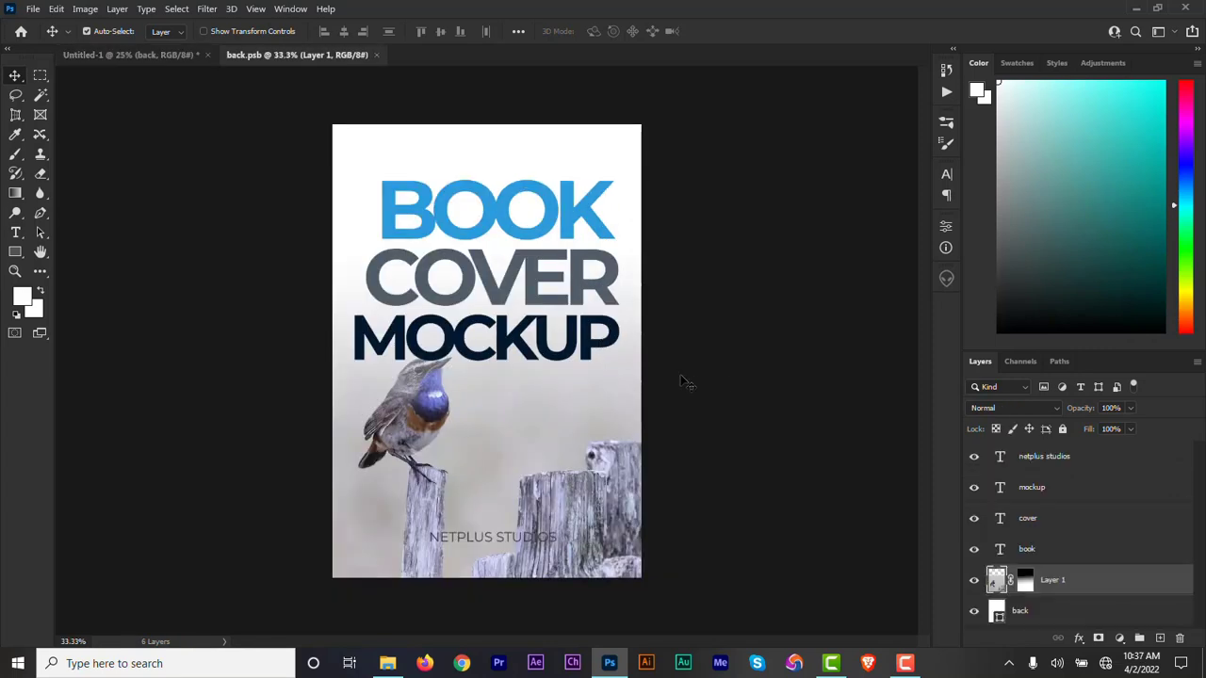
{"action": "left_click", "coordinate": [1030, 552]}
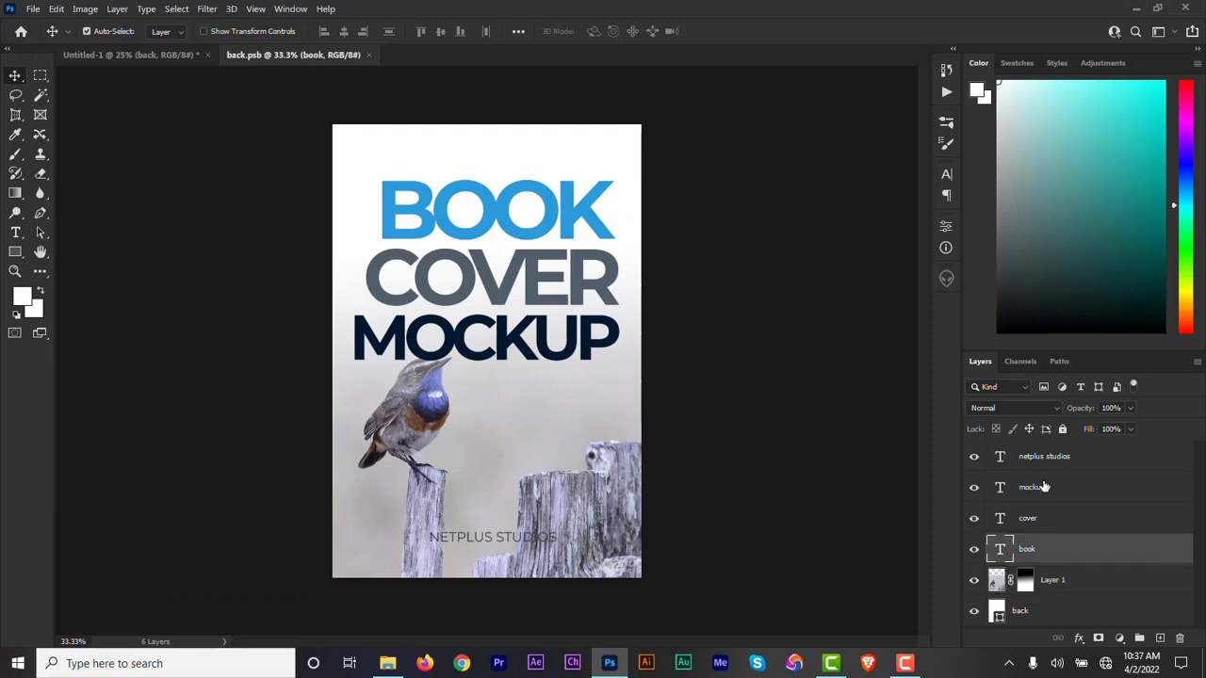
{"action": "left_click", "coordinate": [1040, 487], "text": "shift"}
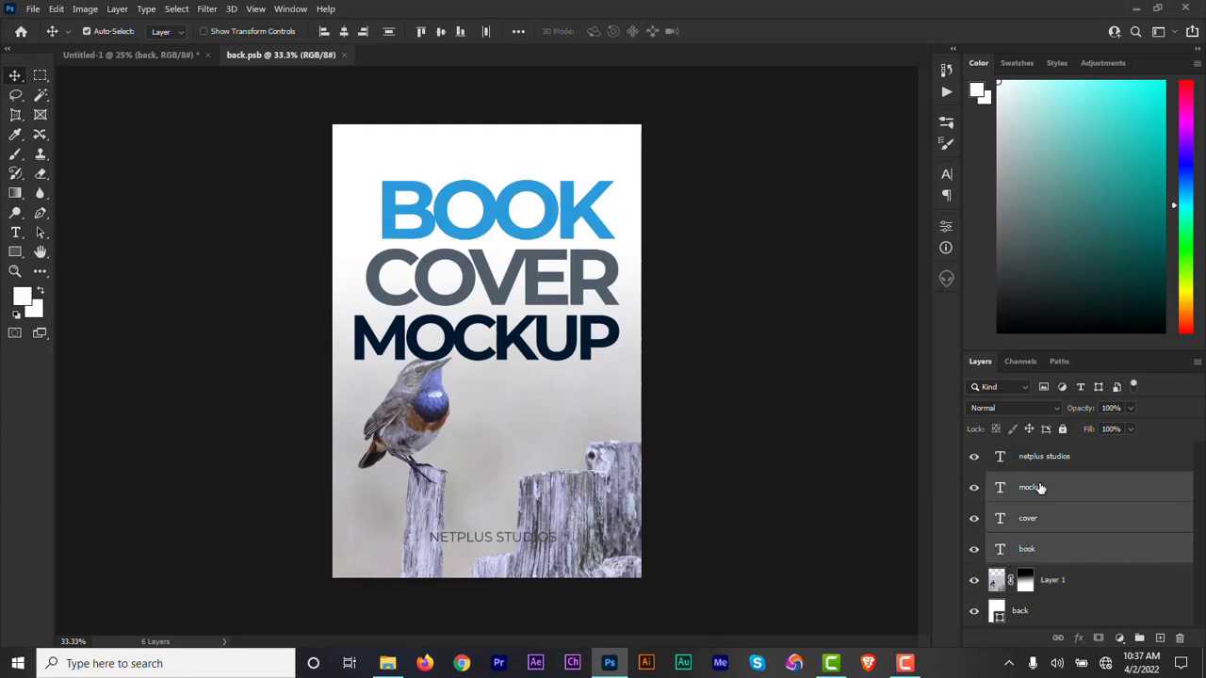
{"action": "key", "text": "Right"}
{"action": "key", "text": "Right"}
{"action": "key", "text": "Right"}
{"action": "key", "text": "Right"}
{"action": "key", "text": "Right"}
{"action": "key", "text": "Right"}
{"action": "key", "text": "Right"}
{"action": "key", "text": "Right"}
{"action": "key", "text": "Right"}
{"action": "key", "text": "Right"}
{"action": "key", "text": "Right"}
{"action": "key", "text": "Right"}
{"action": "key", "text": "Right"}
{"action": "key", "text": "Right"}
{"action": "key", "text": "Right"}
{"action": "key", "text": "Right"}
{"action": "key", "text": "Right"}
{"action": "key", "text": "Right"}
{"action": "key", "text": "Right"}
{"action": "key", "text": "Right"}
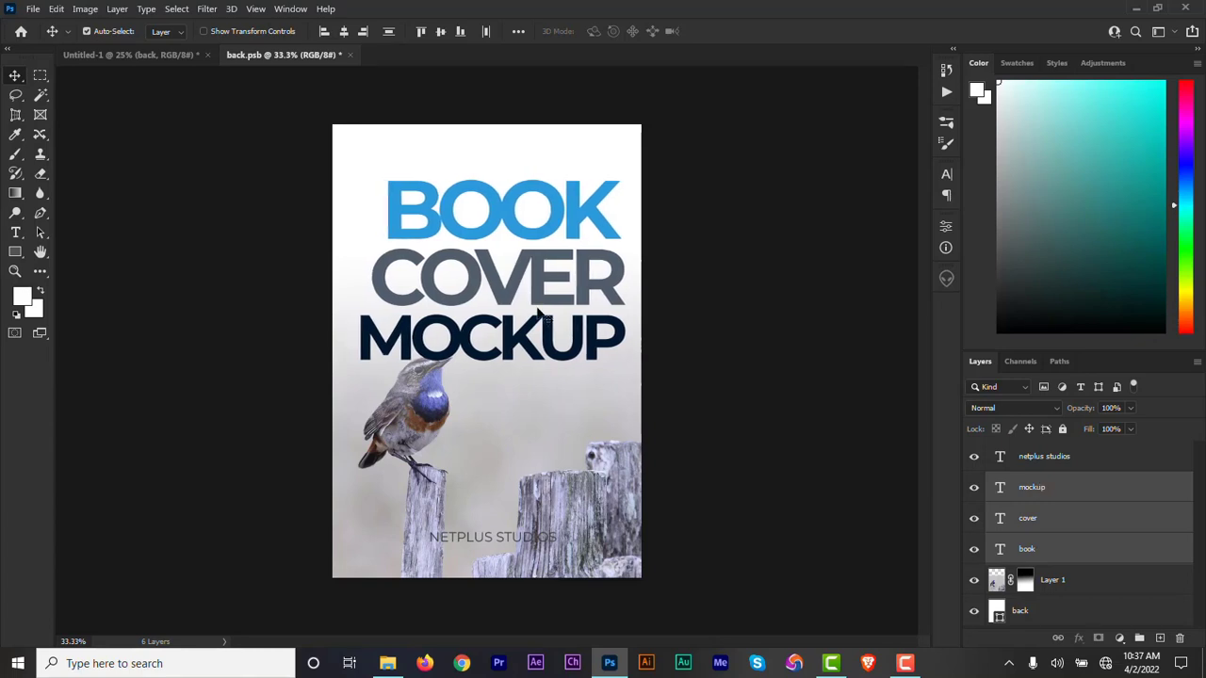
Save the edited front cover smart object and close its document.
{"action": "left_click", "coordinate": [33, 10]}
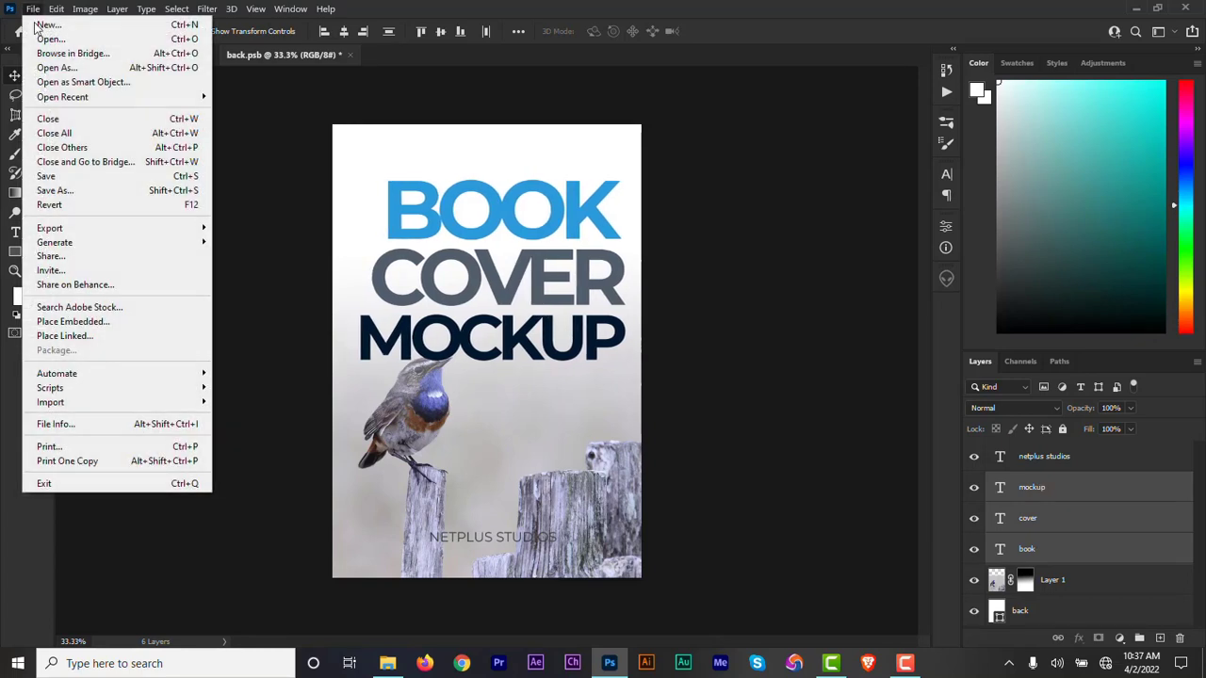
{"action": "left_click", "coordinate": [92, 183]}
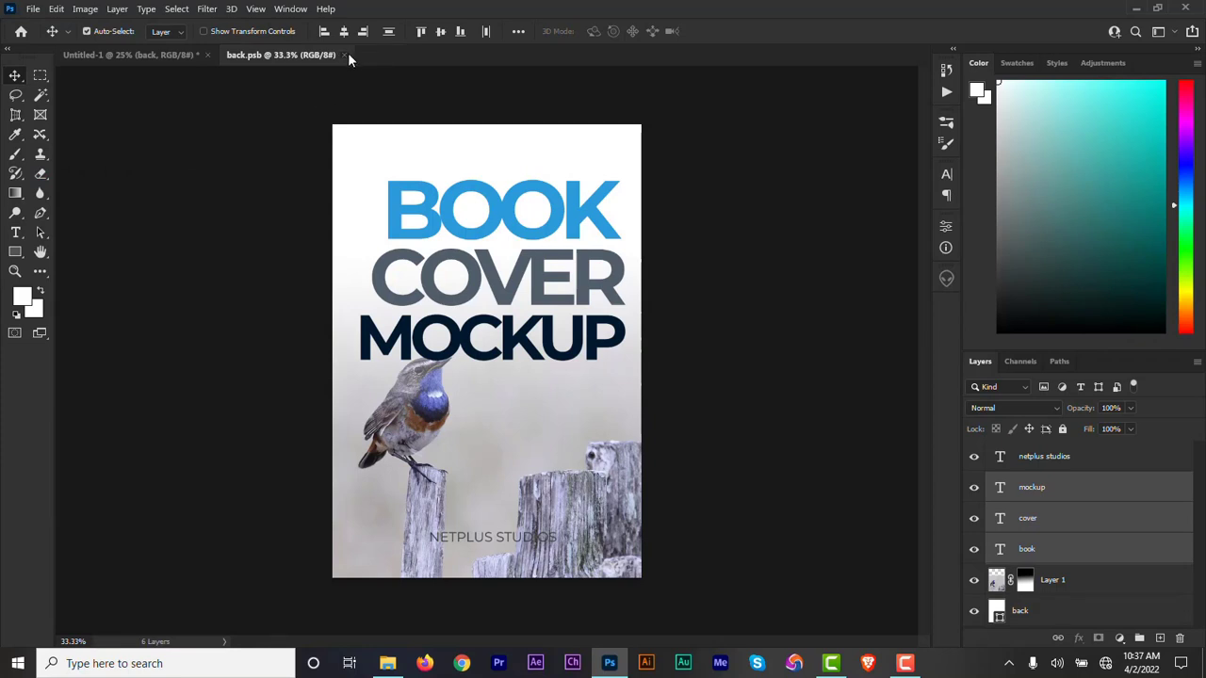
{"action": "left_click", "coordinate": [345, 55]}
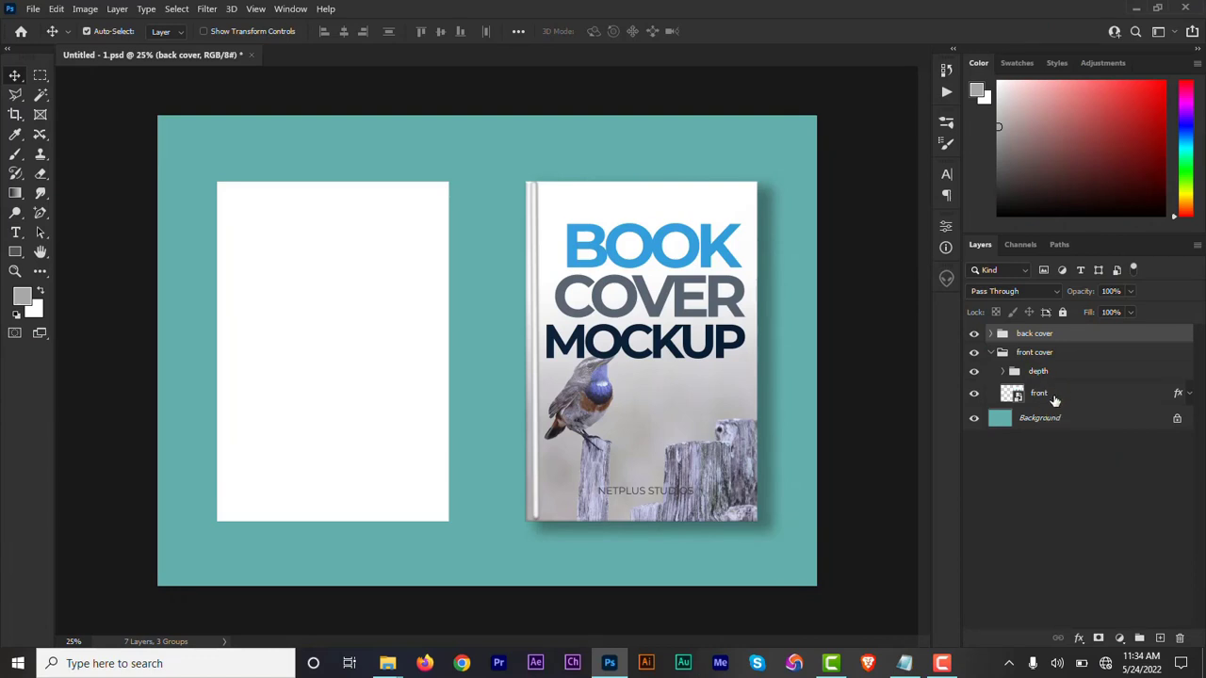
Copy the layer style of the front layer and paste it onto the back layer in the back cover group.
{"action": "left_click", "coordinate": [1053, 400]}
{"action": "right_click", "coordinate": [1054, 400]}
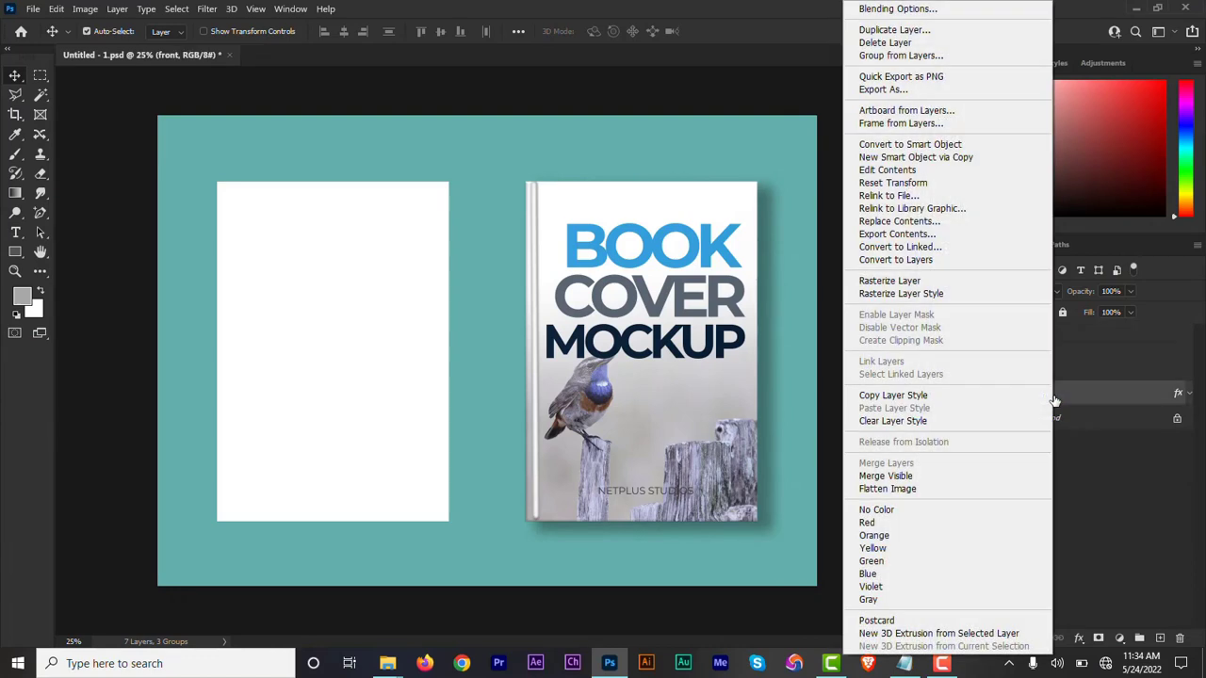
{"action": "left_click", "coordinate": [952, 396]}
{"action": "left_click", "coordinate": [991, 352]}
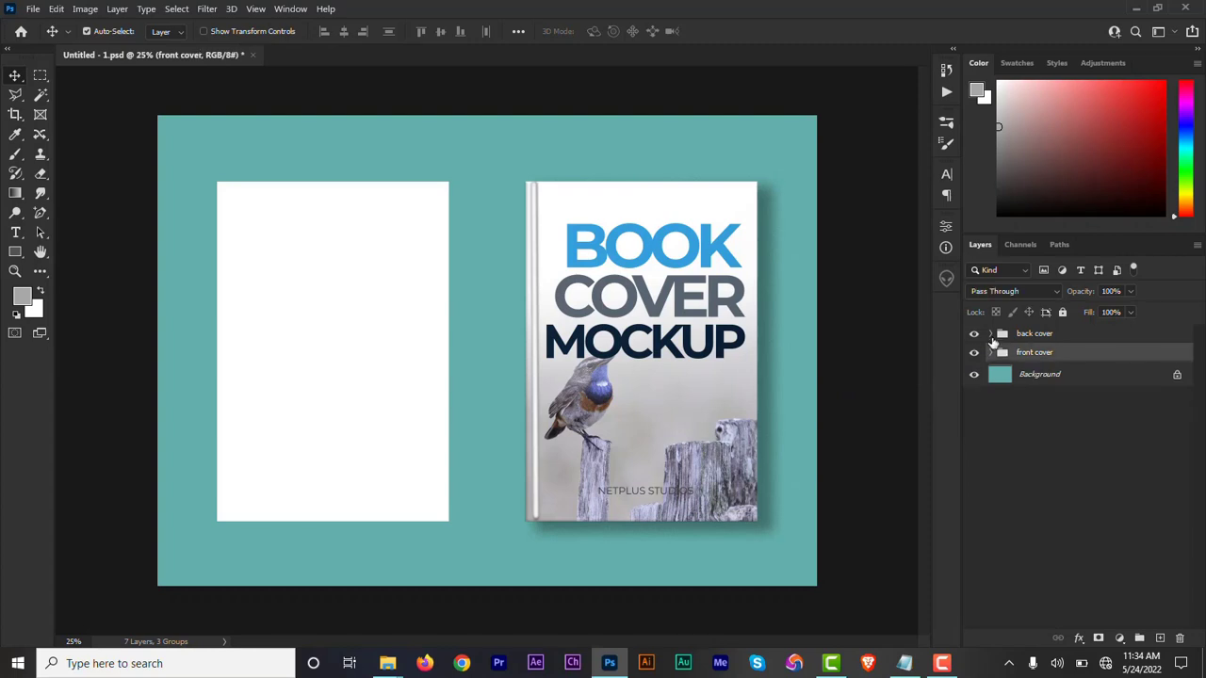
{"action": "left_click", "coordinate": [990, 335]}
{"action": "left_click", "coordinate": [1056, 358]}
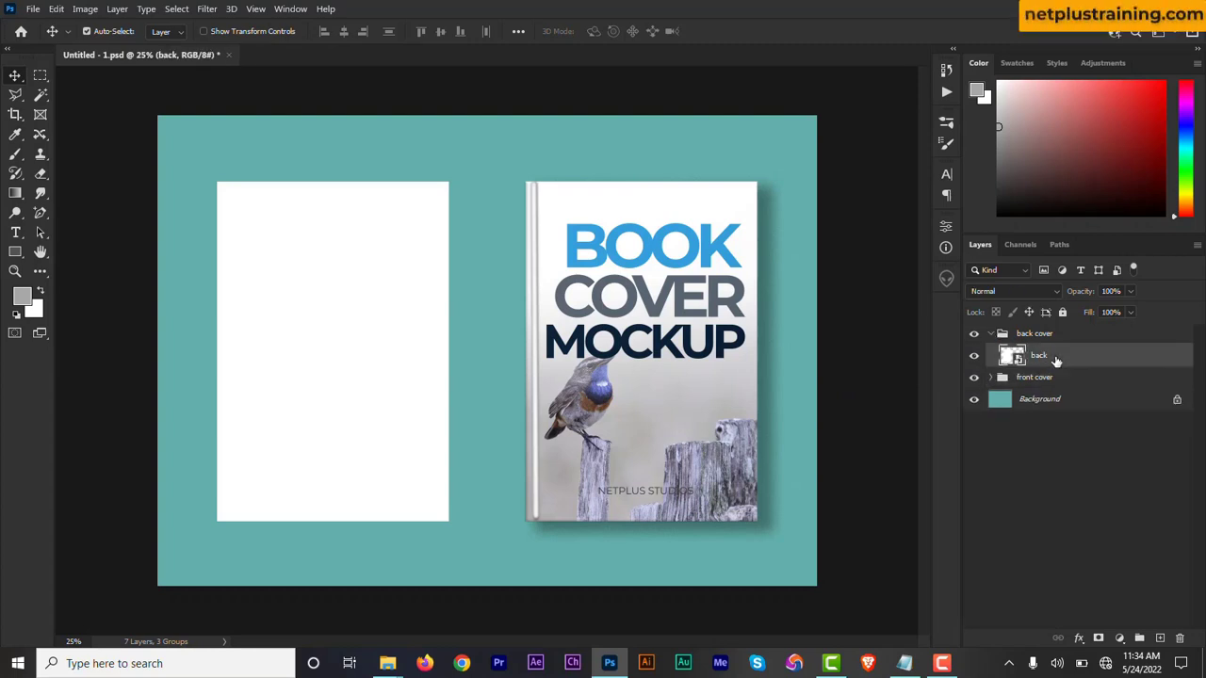
{"action": "right_click", "coordinate": [1056, 358]}
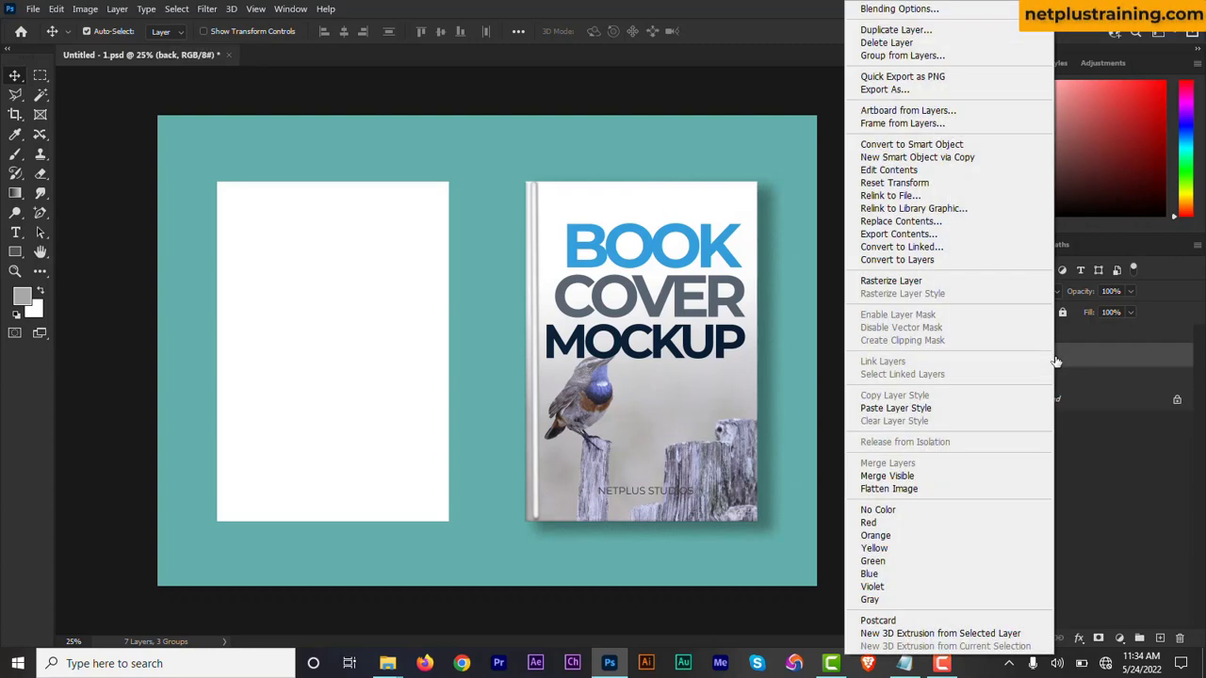
{"action": "left_click", "coordinate": [973, 410]}
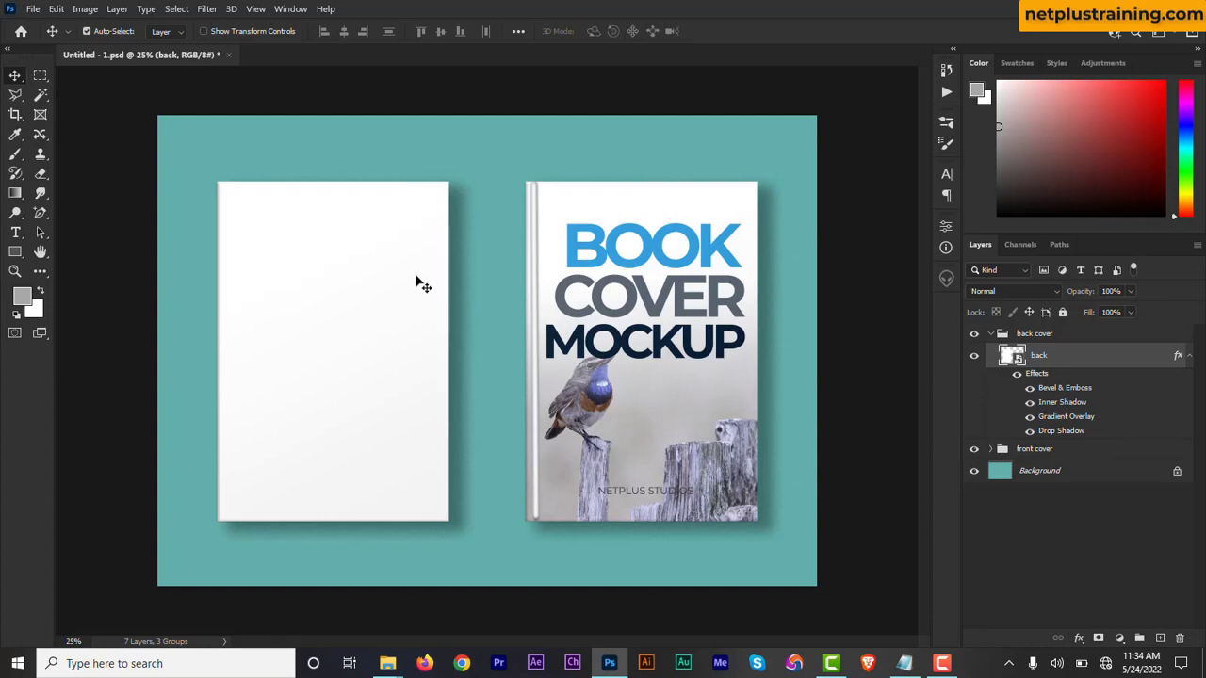
Move the back cover and front cover groups together straight down to Y 1370.50 px.
{"action": "left_click", "coordinate": [992, 337]}
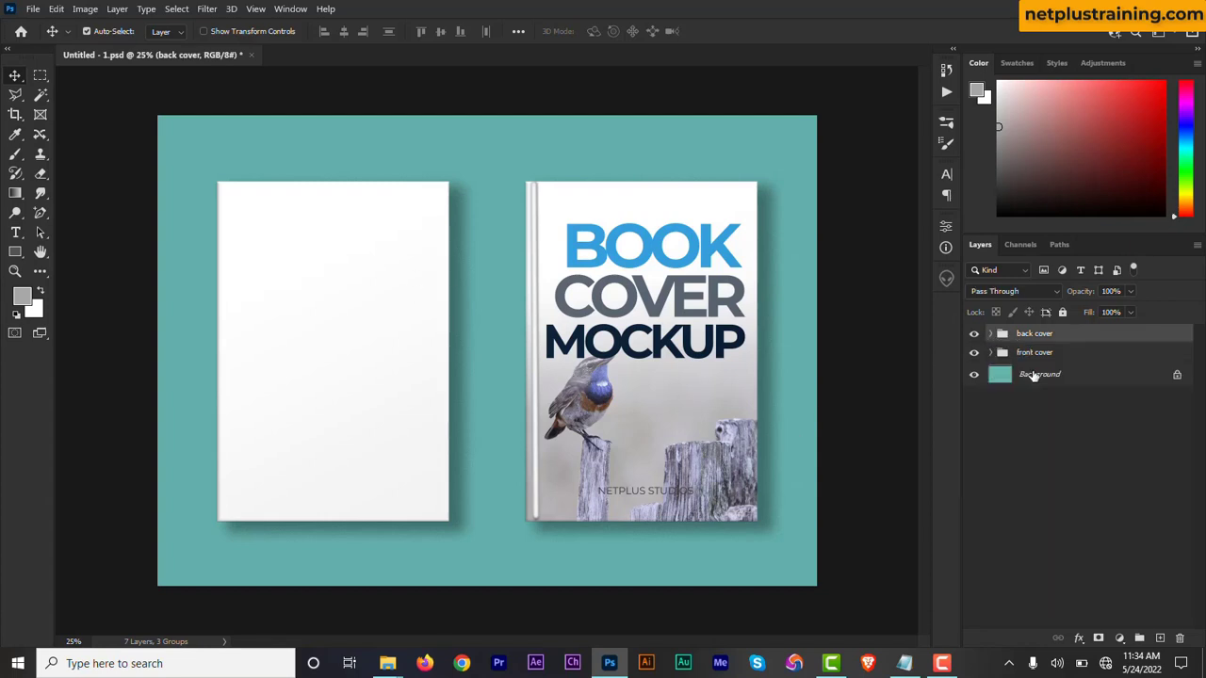
{"action": "left_click", "coordinate": [1026, 357], "text": "shift"}
{"action": "key", "text": "ctrl+t"}
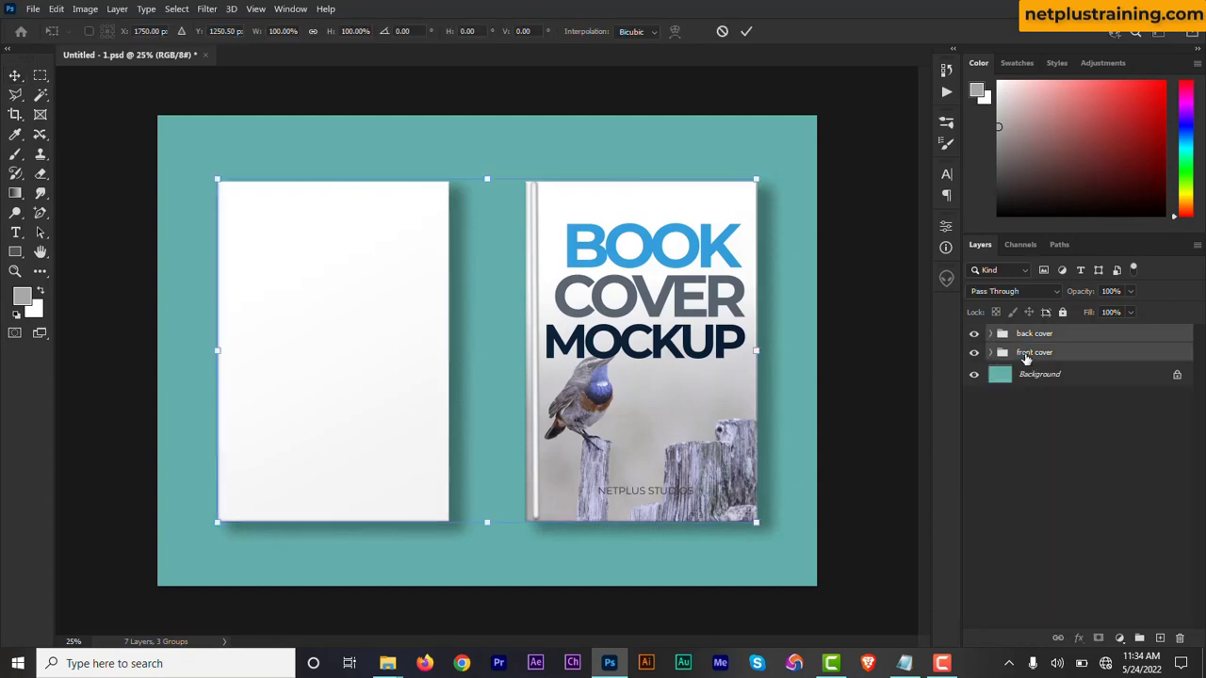
{"action": "left_click_drag", "start_coordinate": [617, 302], "coordinate": [617, 324]}
{"action": "left_click", "coordinate": [748, 33]}
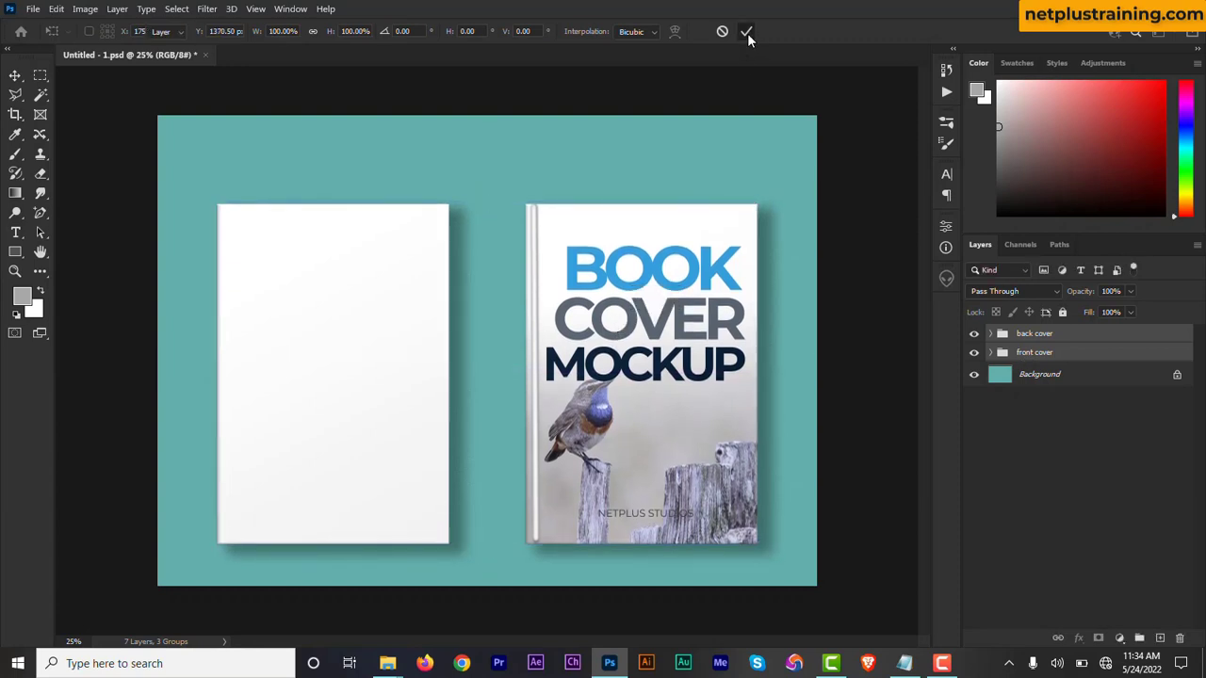
Expand the front cover's depth group to its stroke layers and save the document as book cover mockup - soft cover.psd.
{"action": "left_click", "coordinate": [991, 353]}
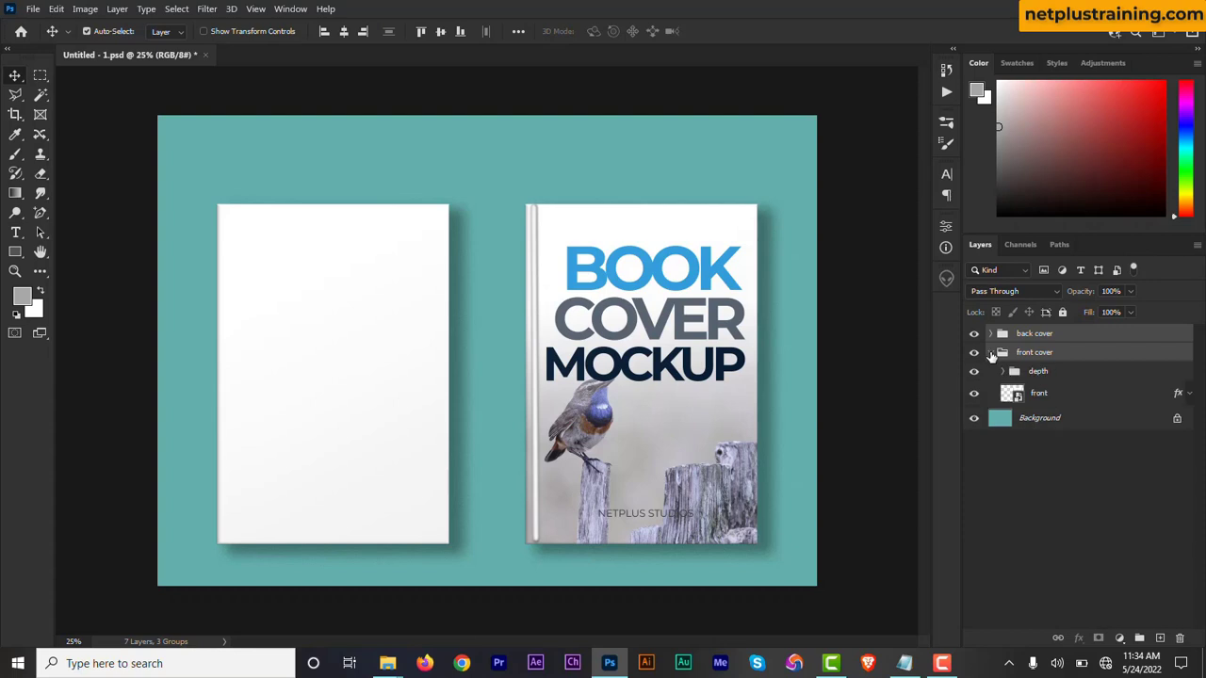
{"action": "left_click", "coordinate": [1002, 372]}
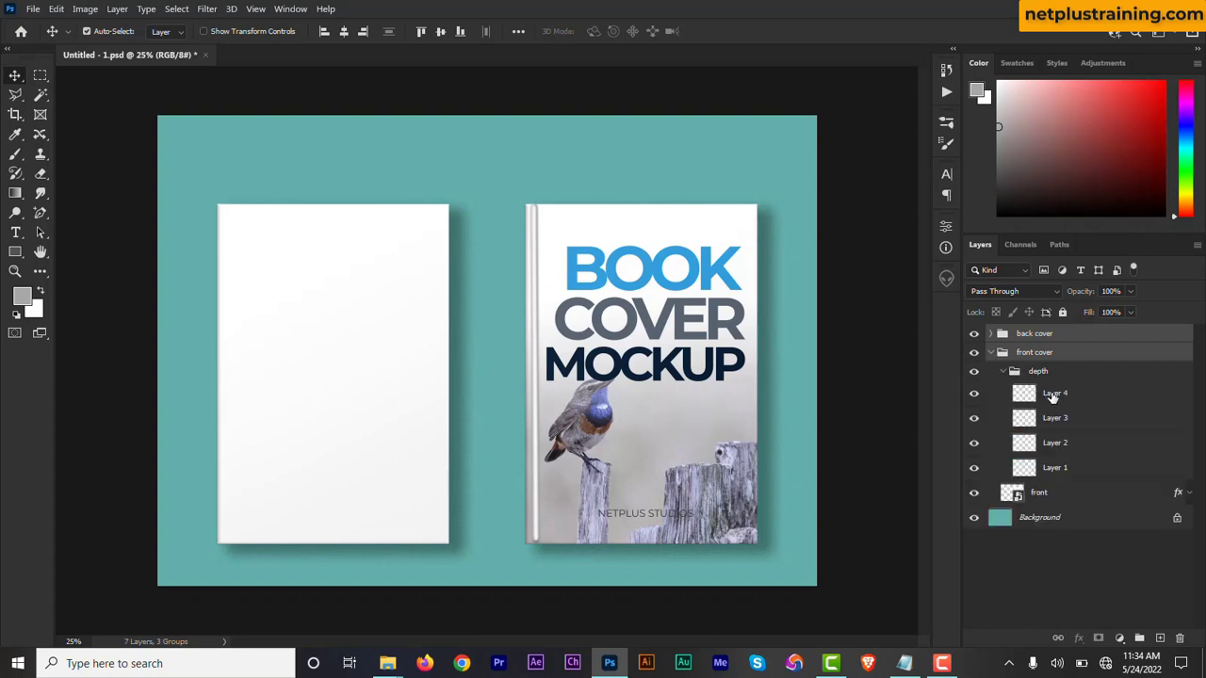
{"action": "left_click", "coordinate": [1053, 395]}
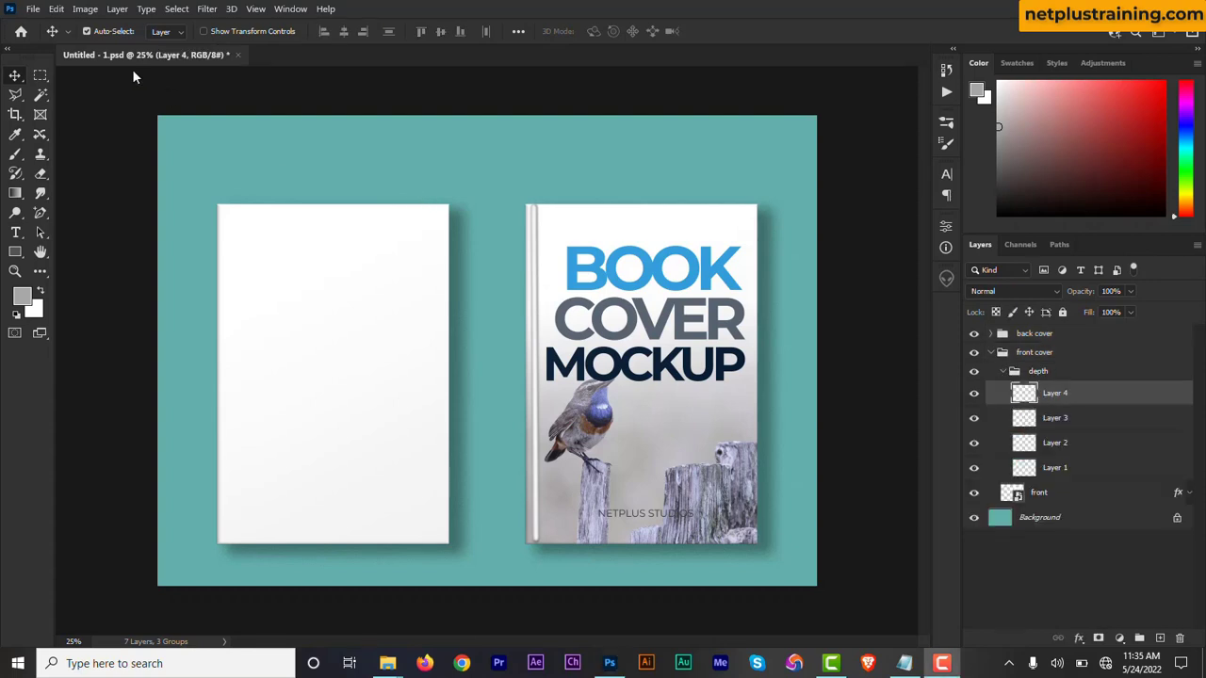
{"action": "left_click", "coordinate": [32, 9]}
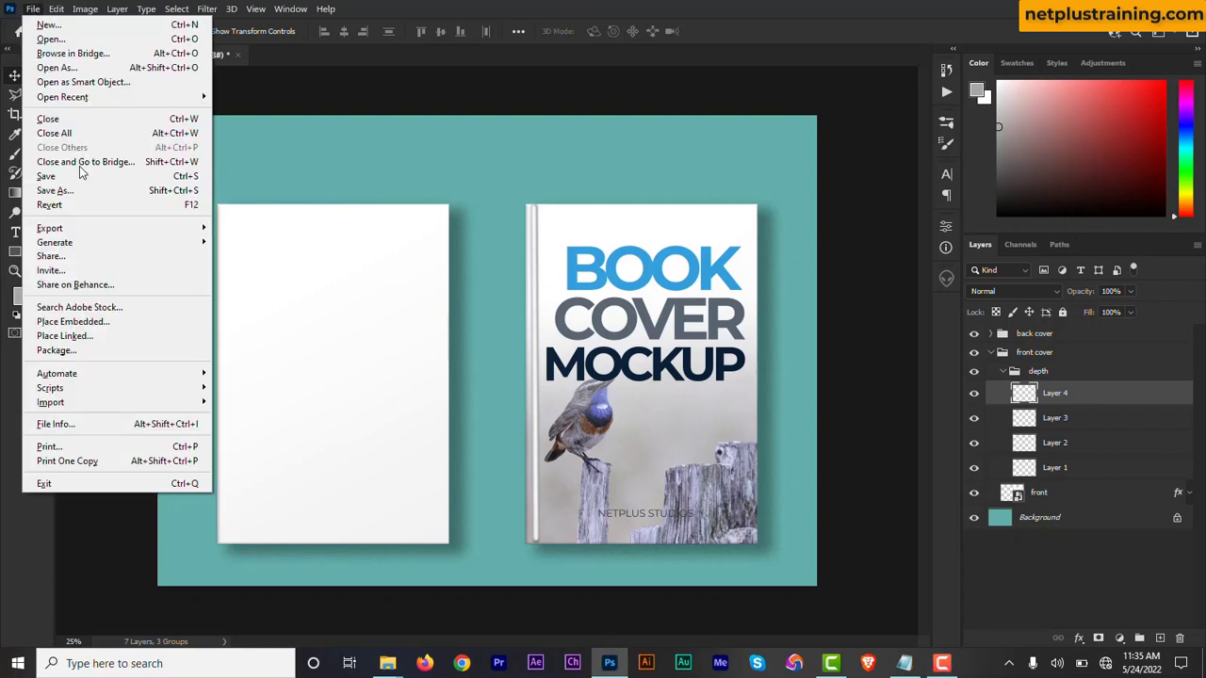
{"action": "left_click", "coordinate": [82, 191]}
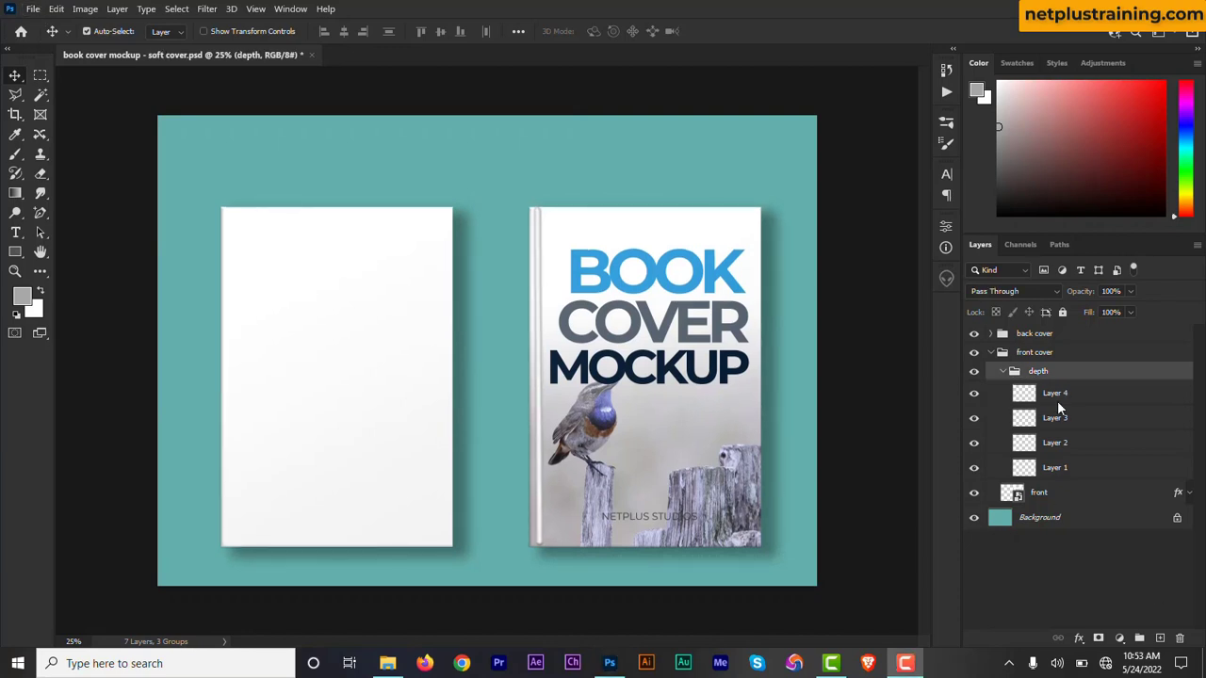
Hide Layer 4 in the depth group and lower Layer 3's opacity to 28%.
{"action": "left_click", "coordinate": [975, 396]}
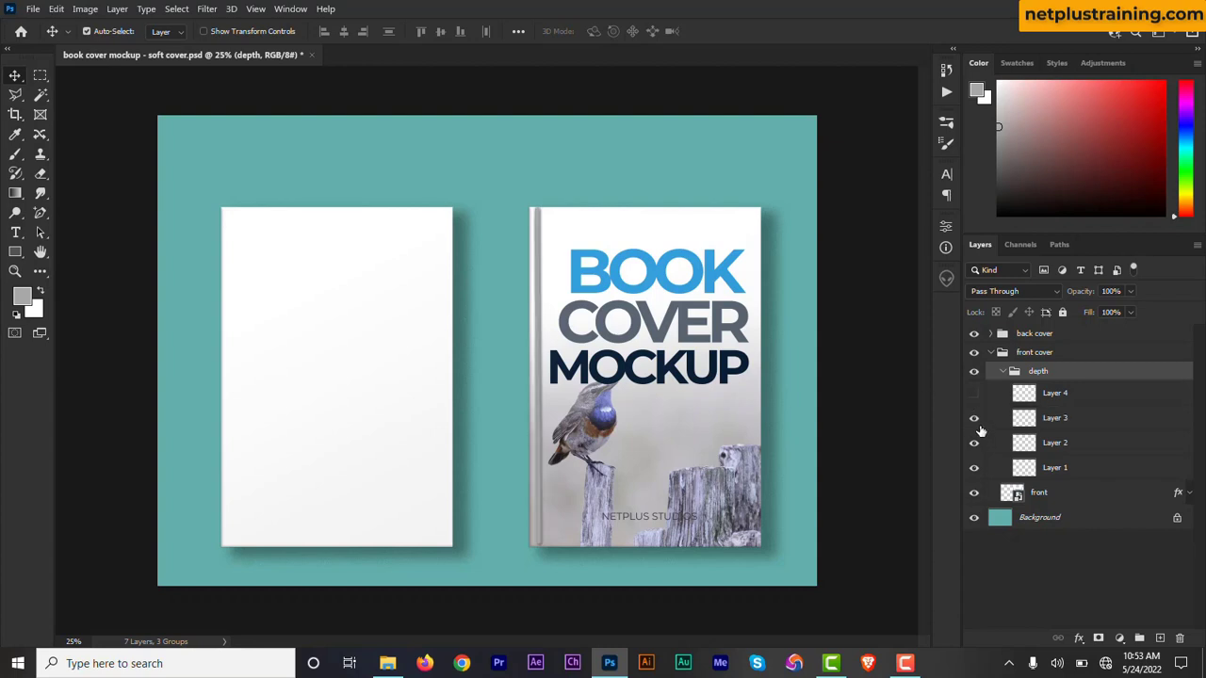
{"action": "left_click", "coordinate": [976, 424]}
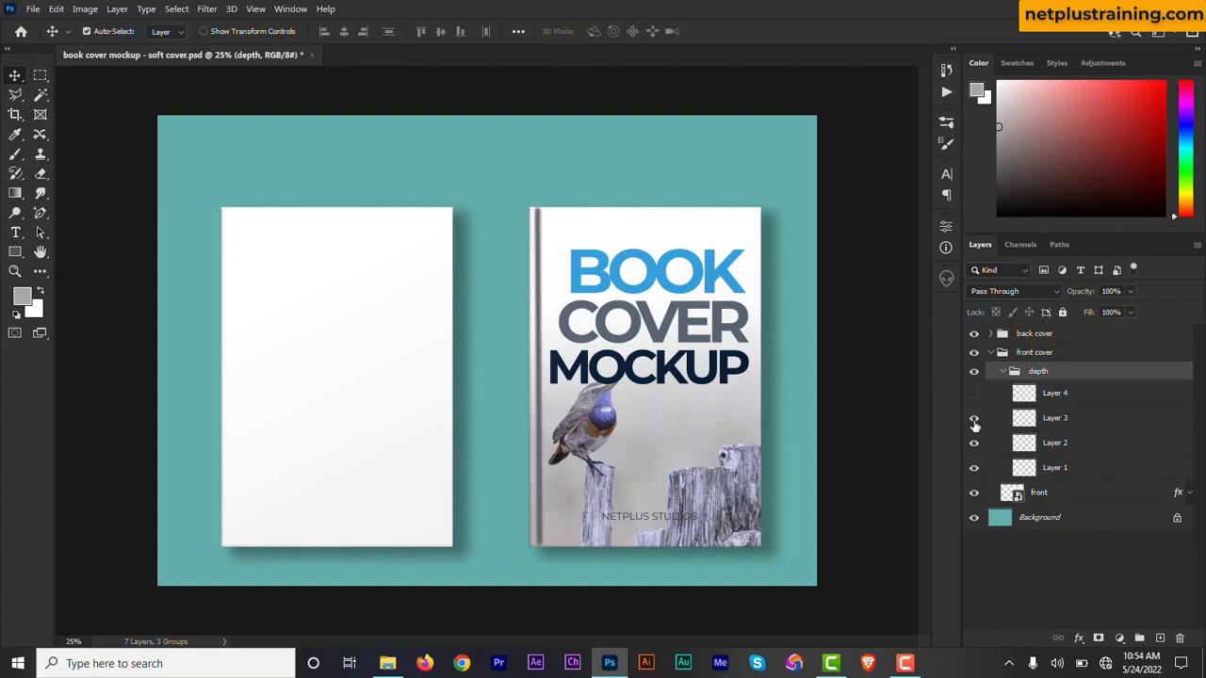
{"action": "left_click", "coordinate": [975, 426]}
{"action": "left_click", "coordinate": [1048, 424]}
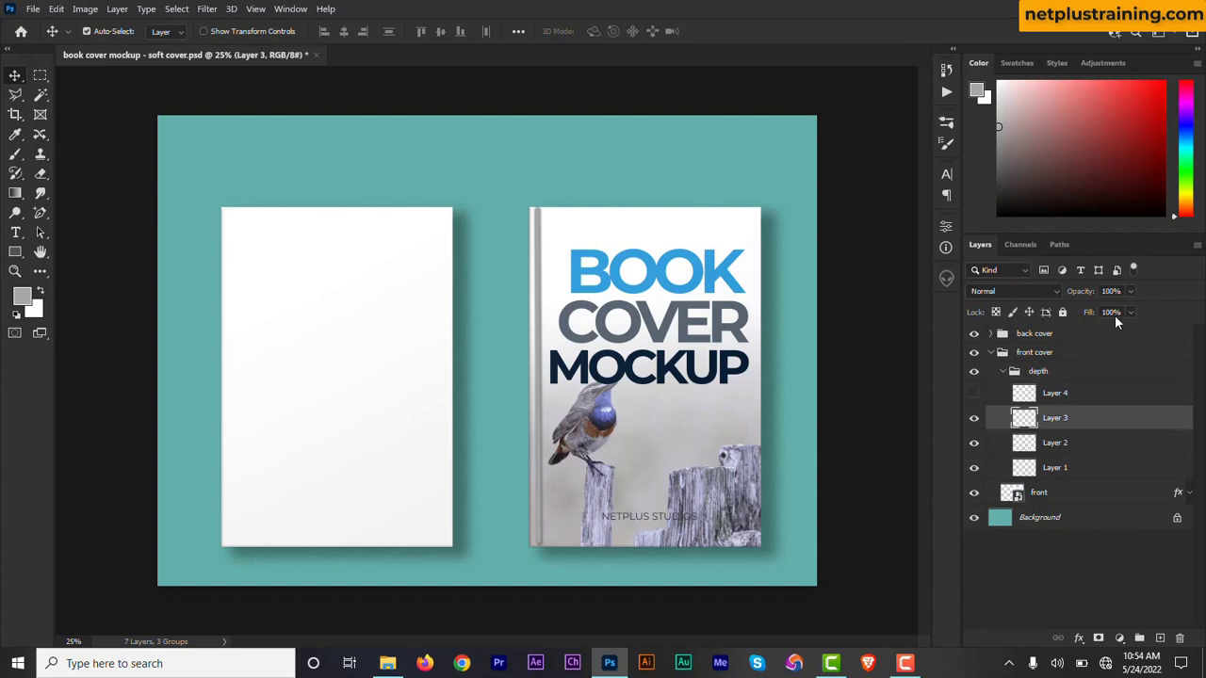
{"action": "left_click", "coordinate": [1131, 292]}
{"action": "left_click_drag", "start_coordinate": [1131, 311], "coordinate": [1081, 316]}
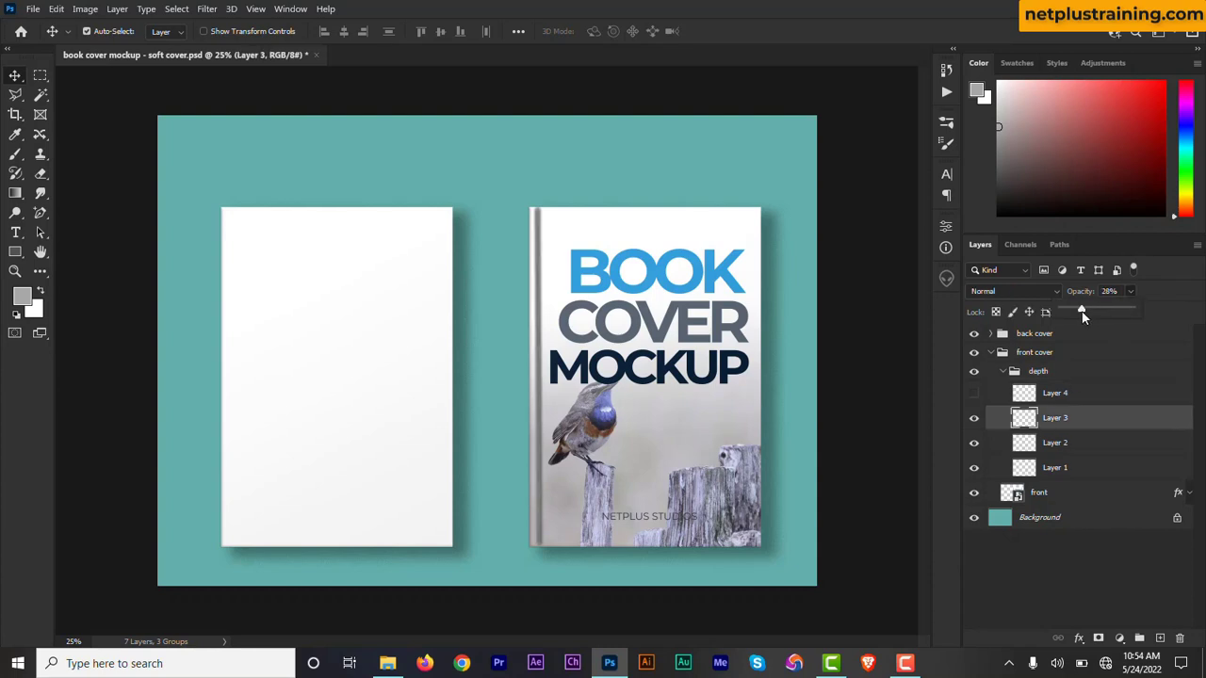
Set the opacity of Layer 2 to 27% and of Layer 3 to 49% to soften the spine crease.
{"action": "left_click", "coordinate": [1075, 446]}
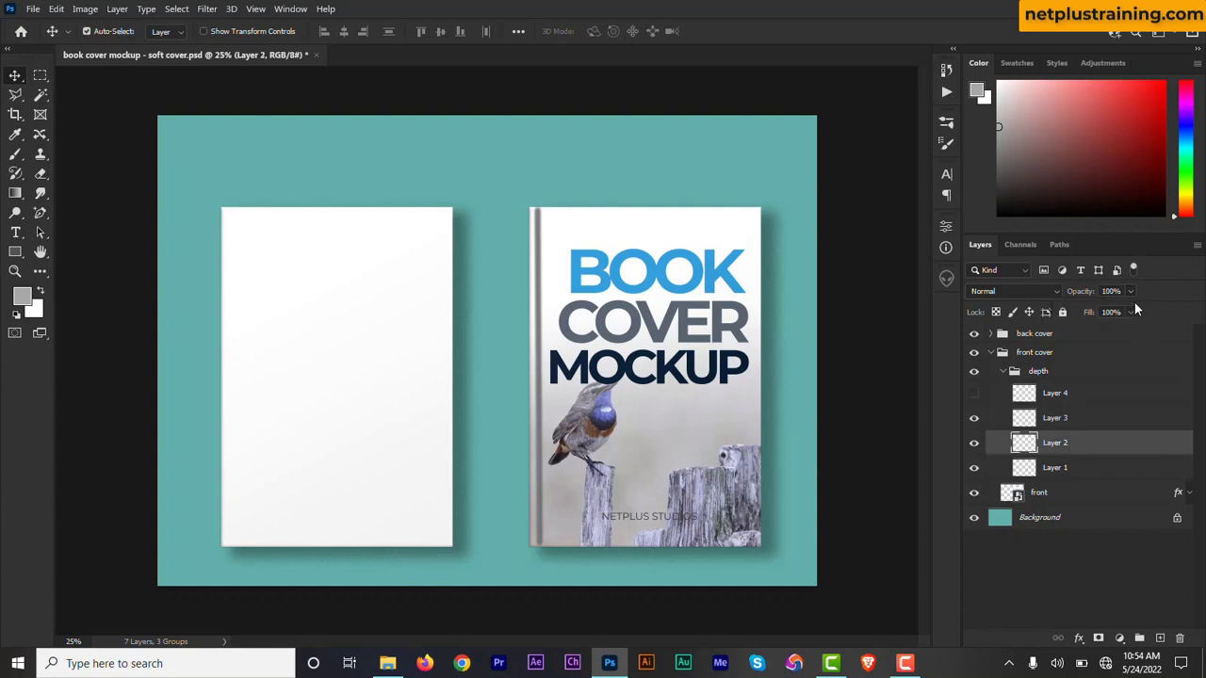
{"action": "left_click", "coordinate": [1131, 291]}
{"action": "left_click_drag", "start_coordinate": [1131, 311], "coordinate": [1092, 316]}
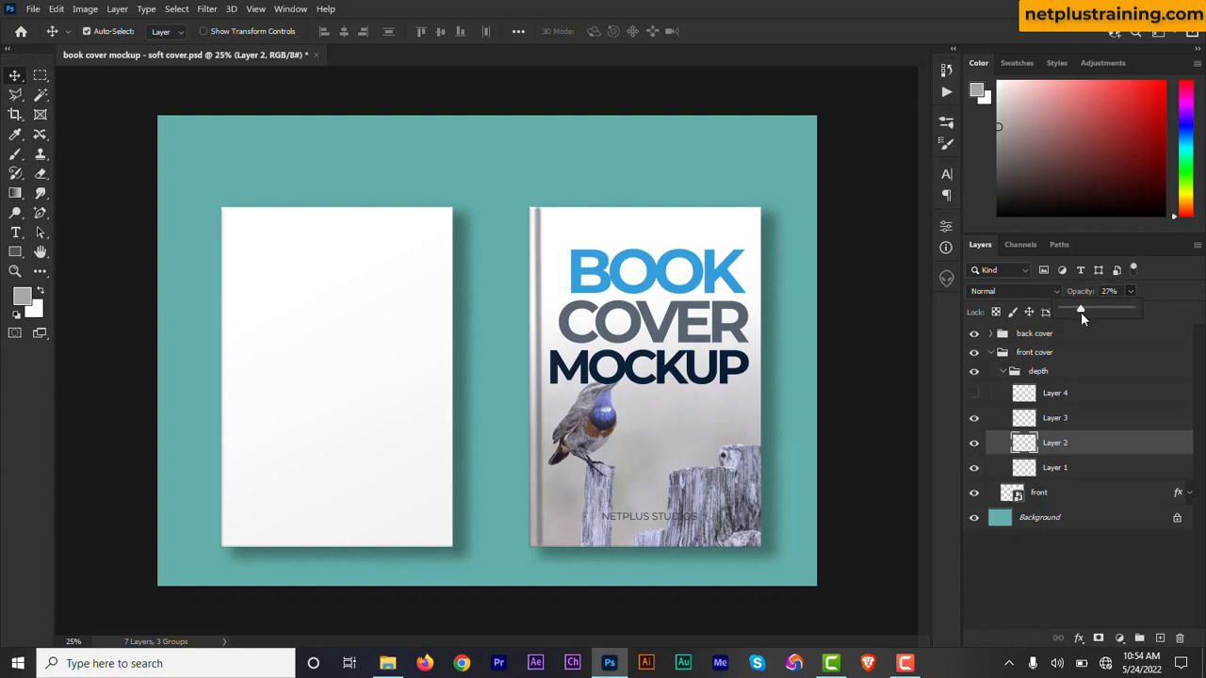
{"action": "left_click", "coordinate": [1056, 421]}
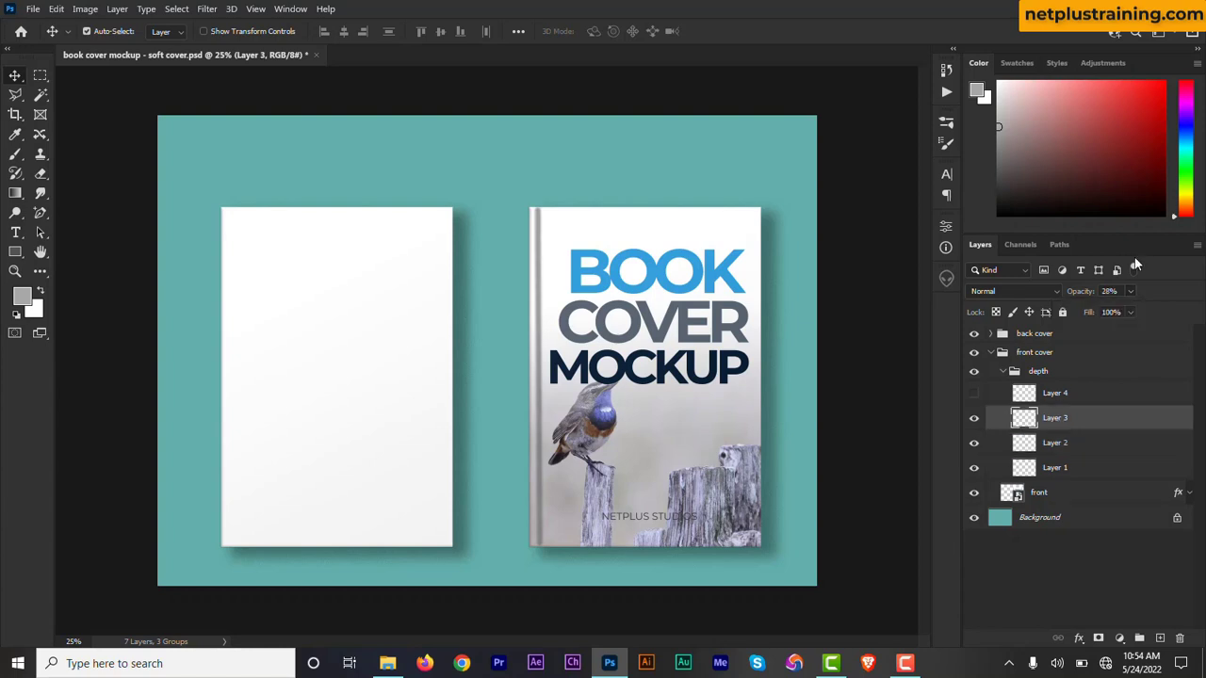
{"action": "left_click", "coordinate": [1131, 312]}
Delete Layer 4 from the depth group and collapse the front cover group.
{"action": "left_click", "coordinate": [1056, 394]}
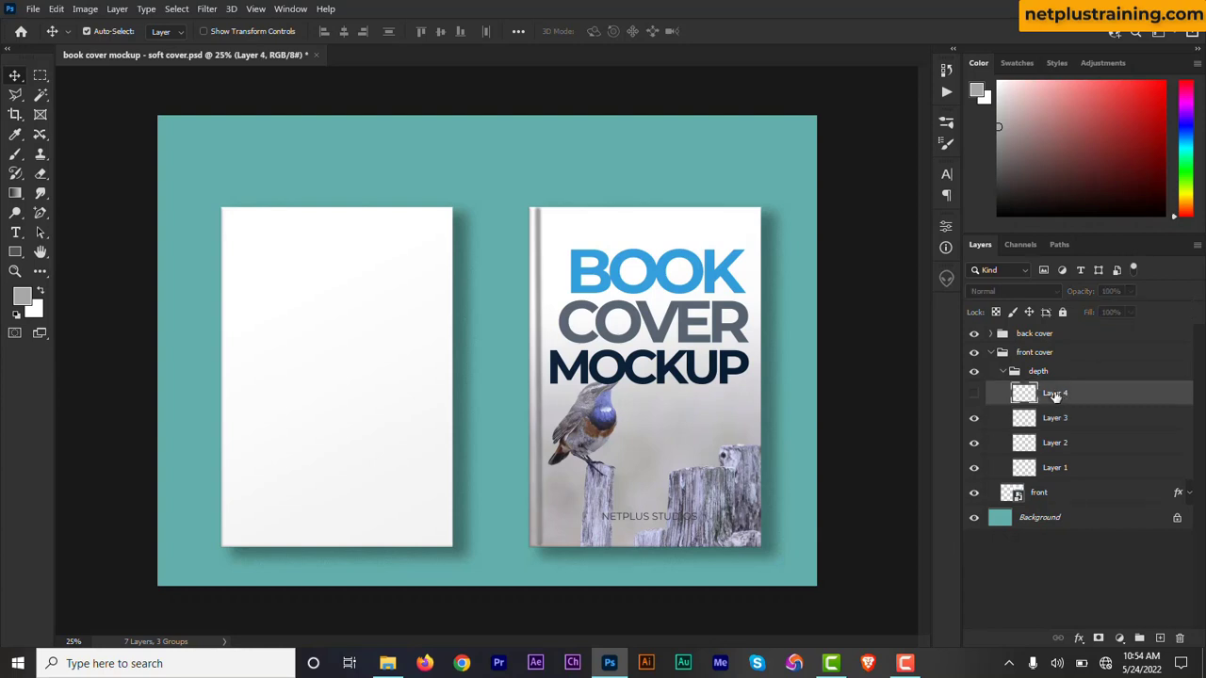
{"action": "key", "text": "Delete"}
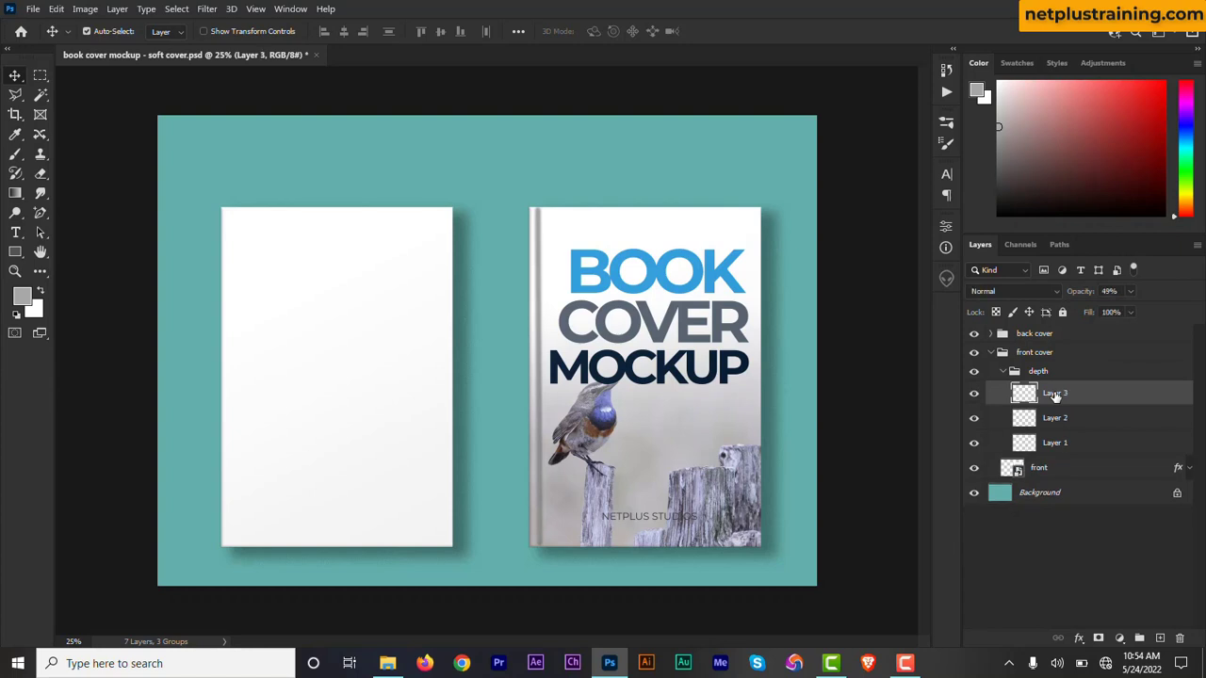
{"action": "left_click", "coordinate": [1001, 375]}
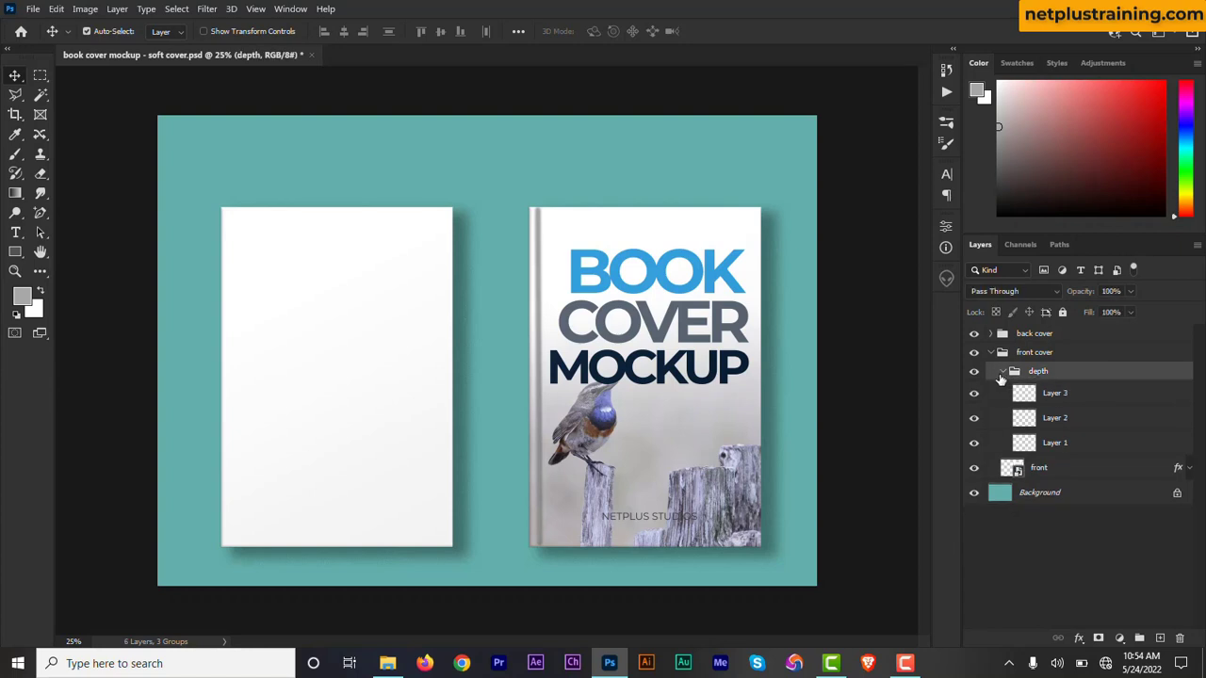
{"action": "left_click", "coordinate": [990, 353]}
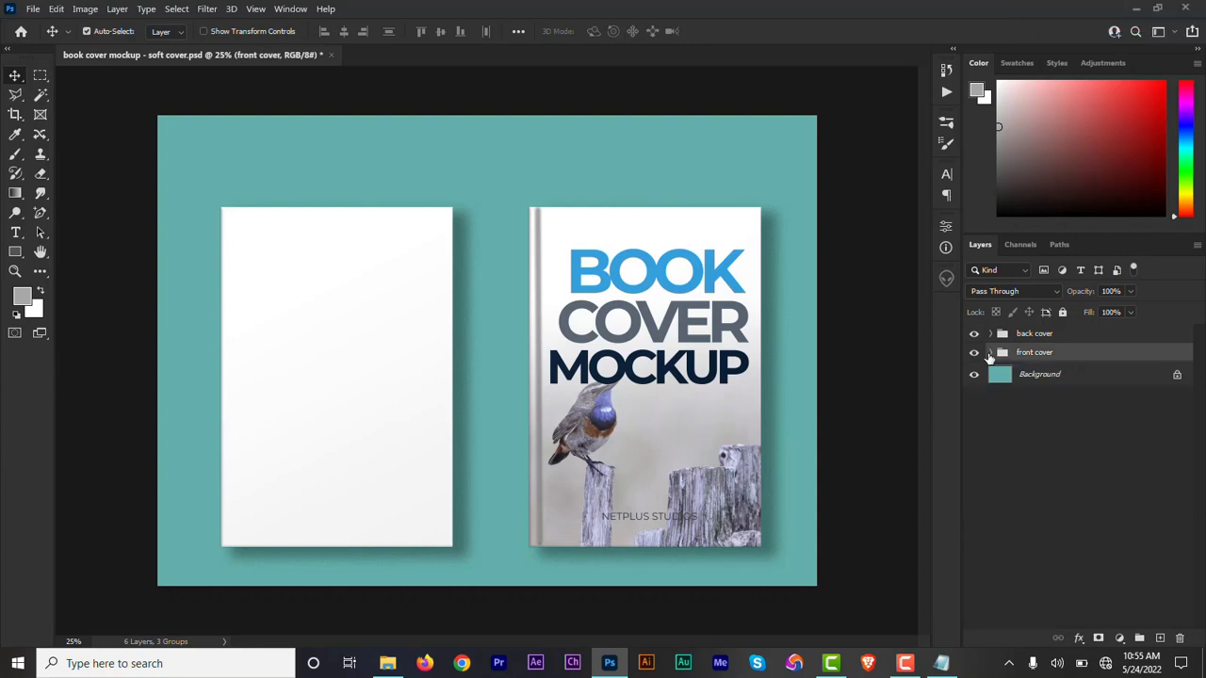
Open the contents of the back smart object in the back cover group for editing.
{"action": "left_click", "coordinate": [990, 334]}
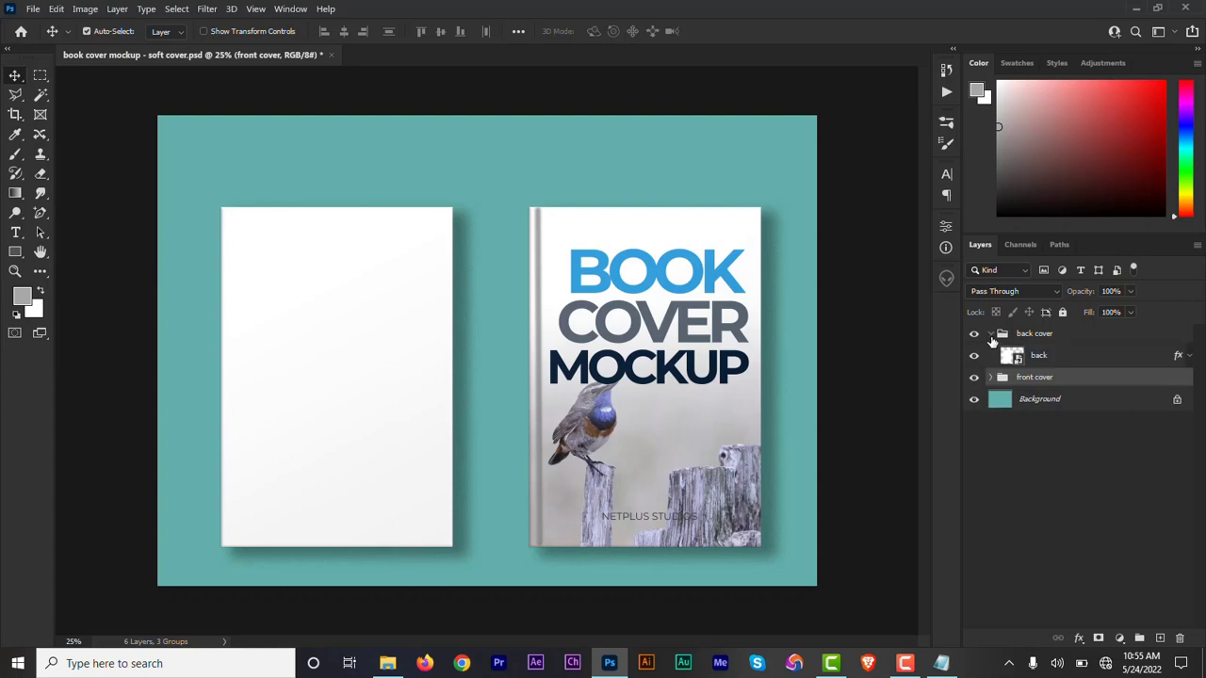
{"action": "double_click", "coordinate": [1014, 358]}
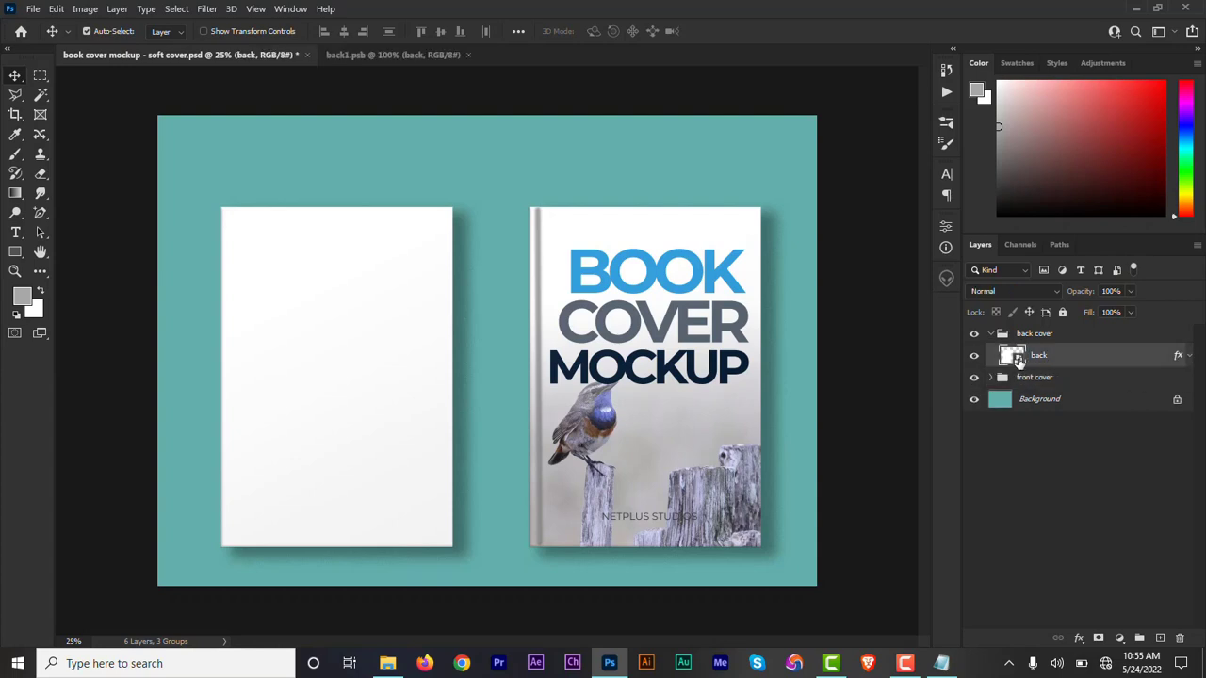
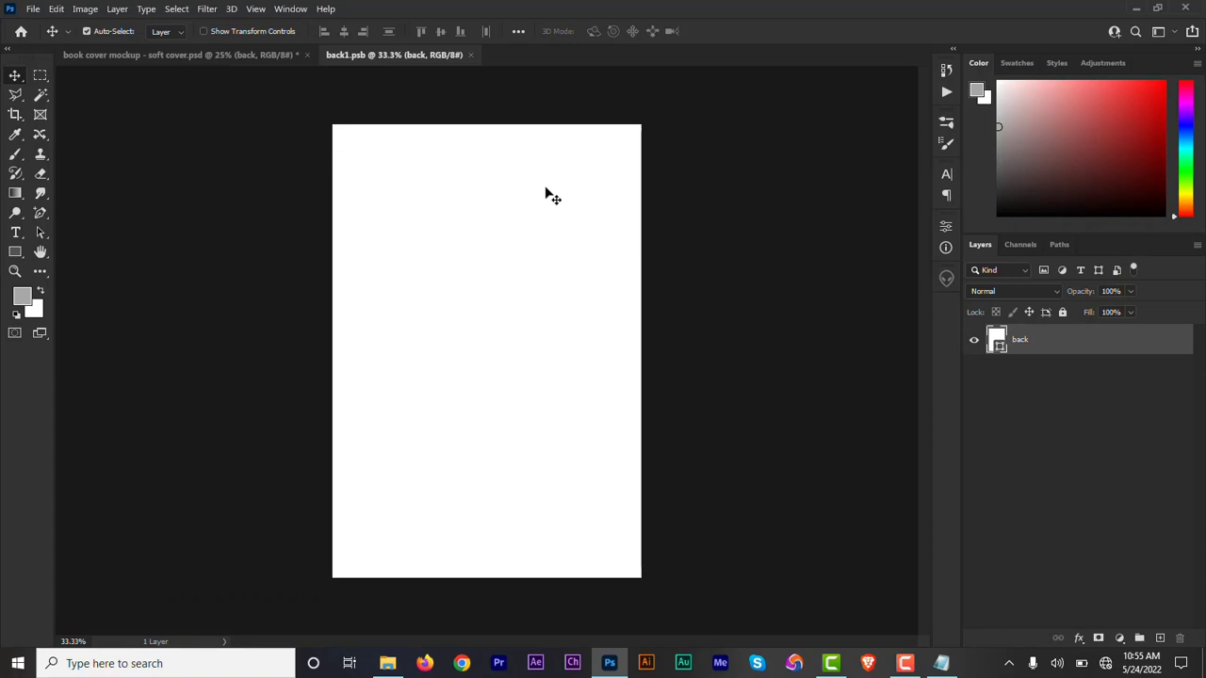
Draw a rectangle about 942 by 628 px on the upper part of the back cover and fill it with f0ab05.
{"action": "left_click", "coordinate": [15, 251]}
{"action": "left_click_drag", "start_coordinate": [390, 180], "coordinate": [628, 339]}
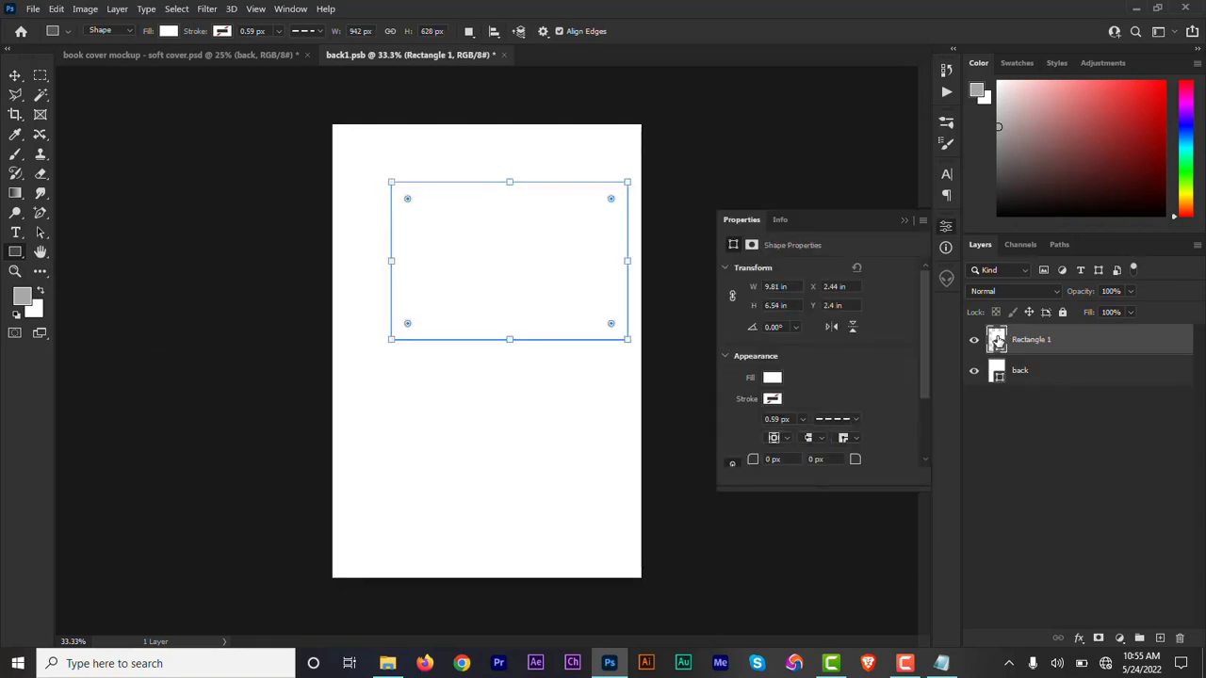
{"action": "double_click", "coordinate": [996, 341]}
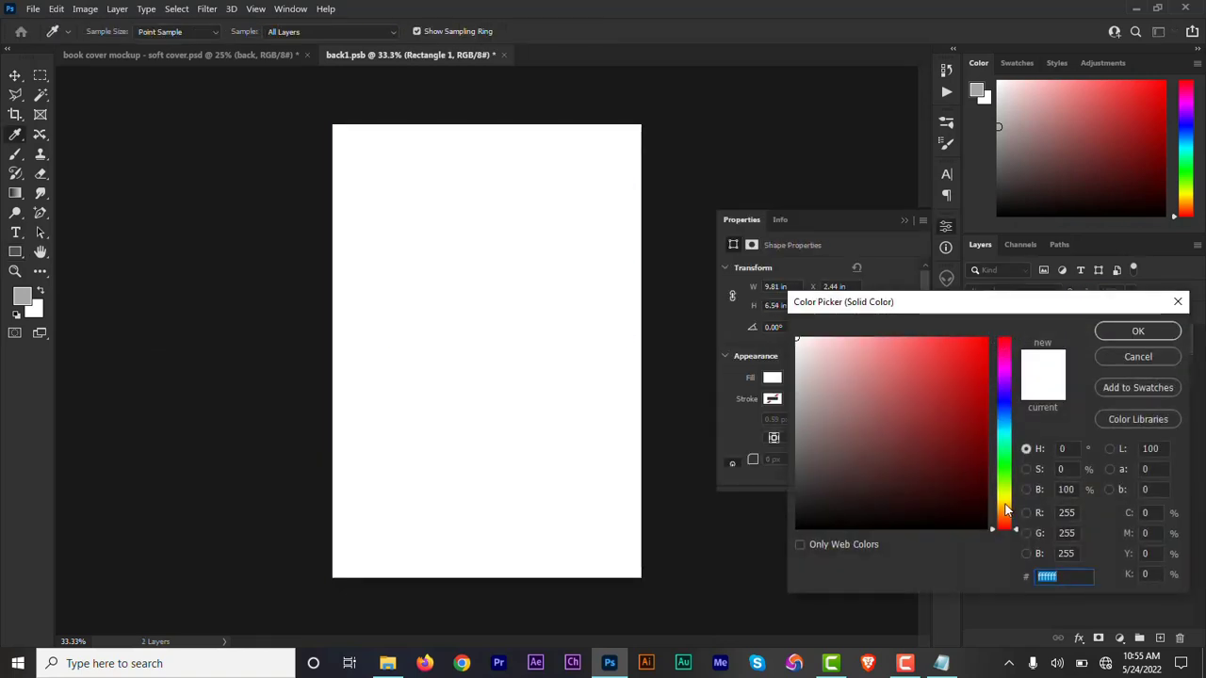
{"action": "left_click", "coordinate": [1006, 506]}
{"action": "left_click", "coordinate": [981, 396]}
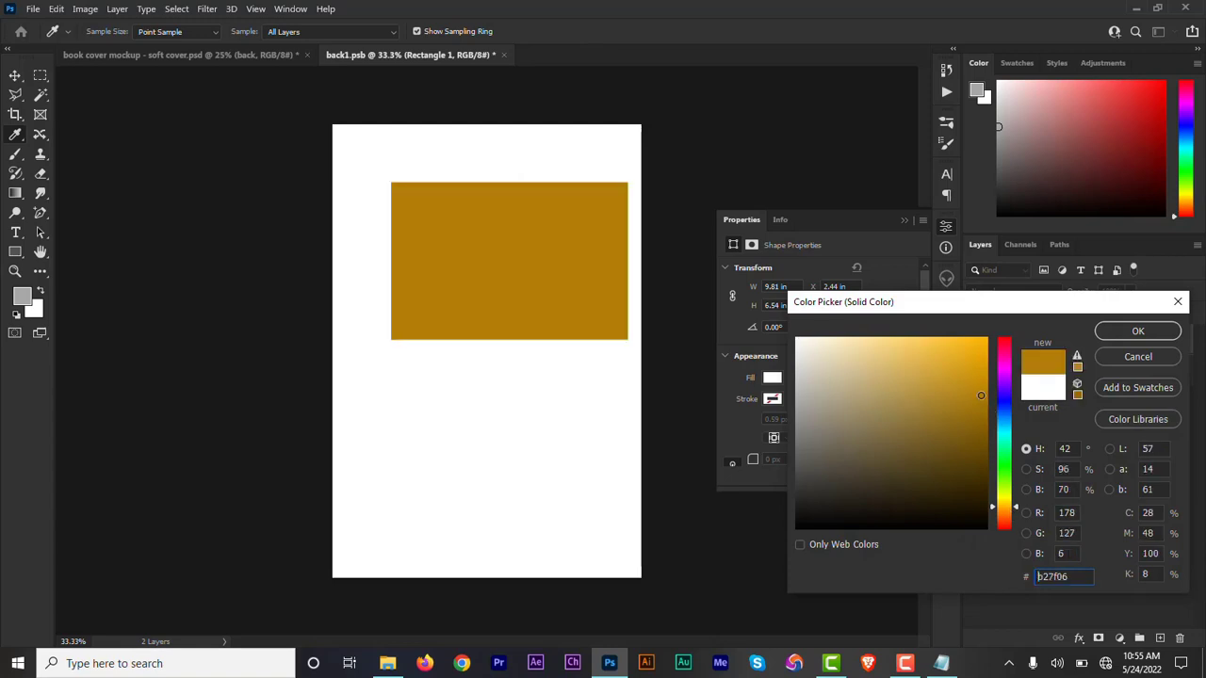
{"action": "left_click_drag", "start_coordinate": [981, 395], "coordinate": [984, 348]}
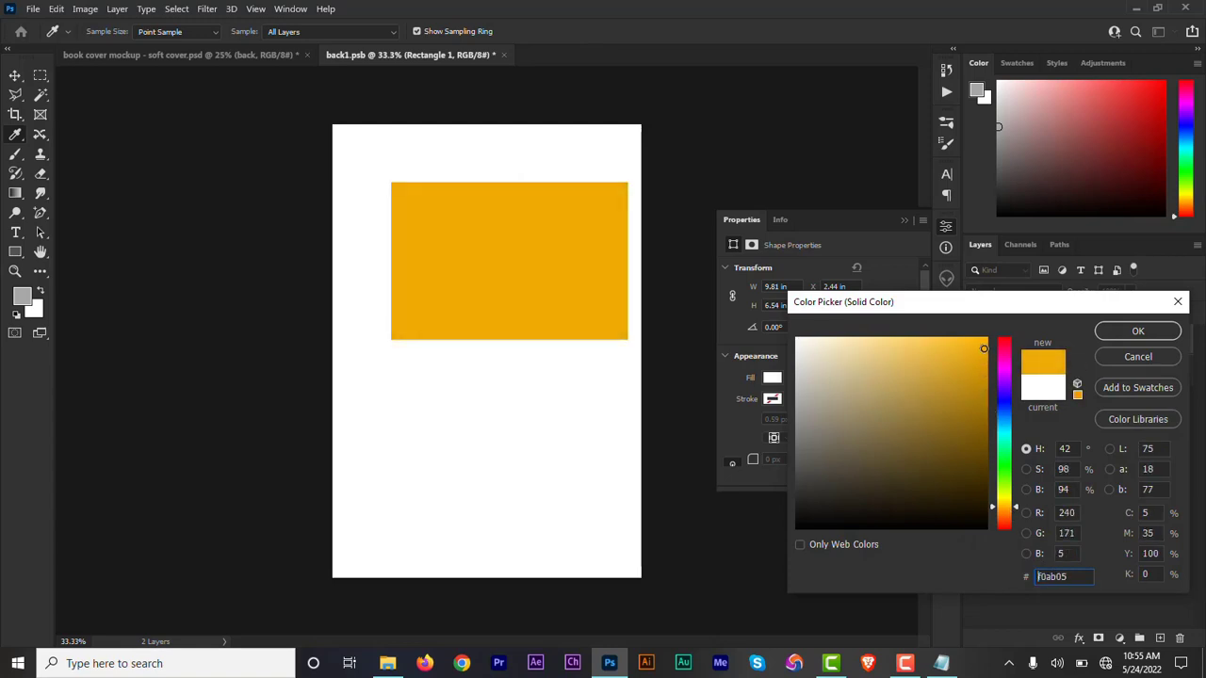
{"action": "left_click", "coordinate": [1143, 331]}
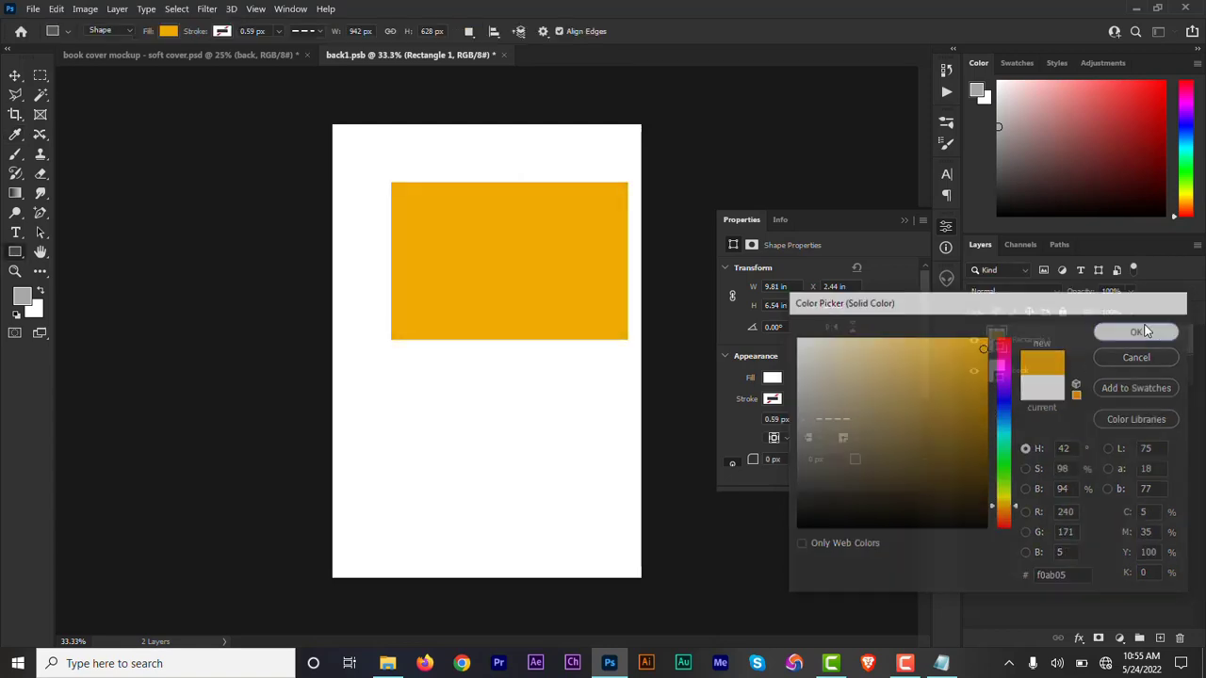
Center the rectangle horizontally on the back cover page, keeping its height on the page.
{"action": "left_click", "coordinate": [906, 220]}
{"action": "left_click", "coordinate": [16, 77]}
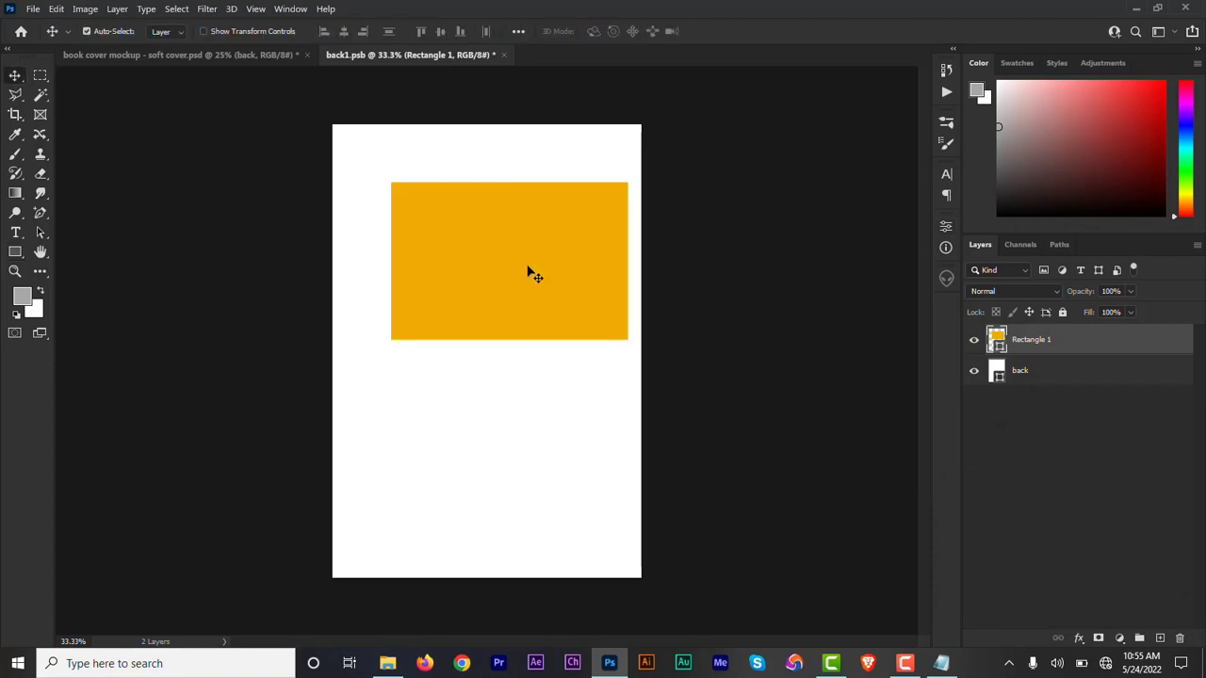
{"action": "left_click_drag", "start_coordinate": [542, 278], "coordinate": [522, 274]}
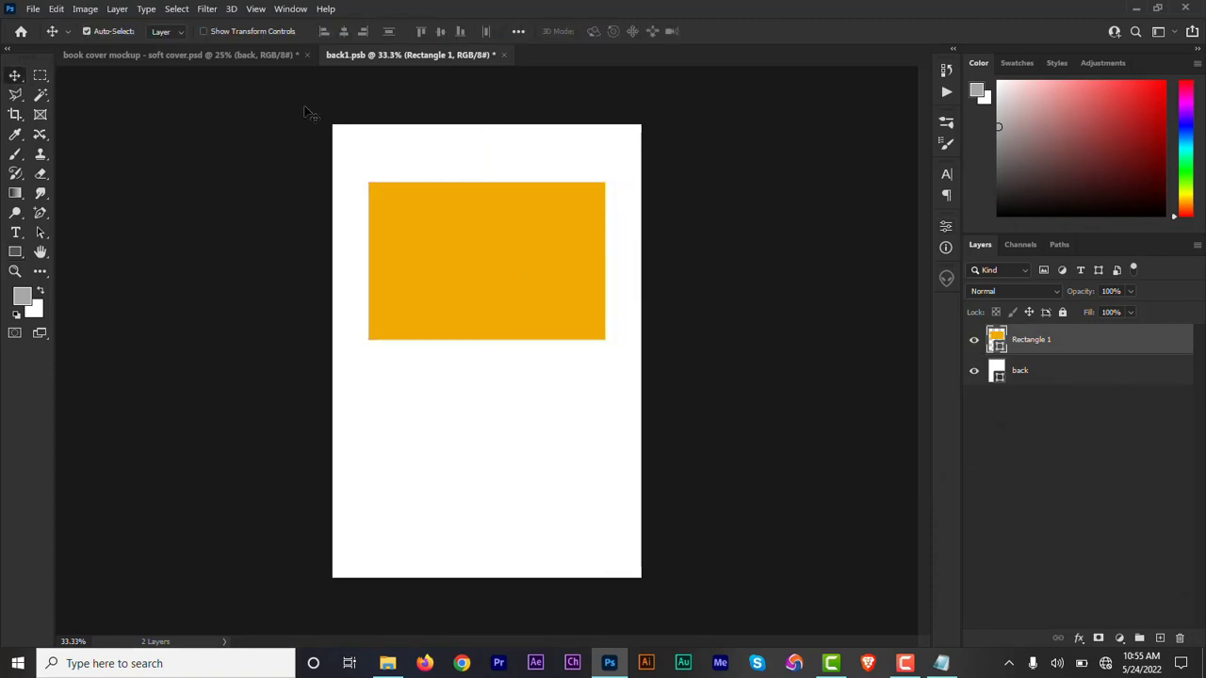
Open the contents of the front smart object and copy its book, cover and mockup text layers into back1.psb.
{"action": "left_click", "coordinate": [262, 57]}
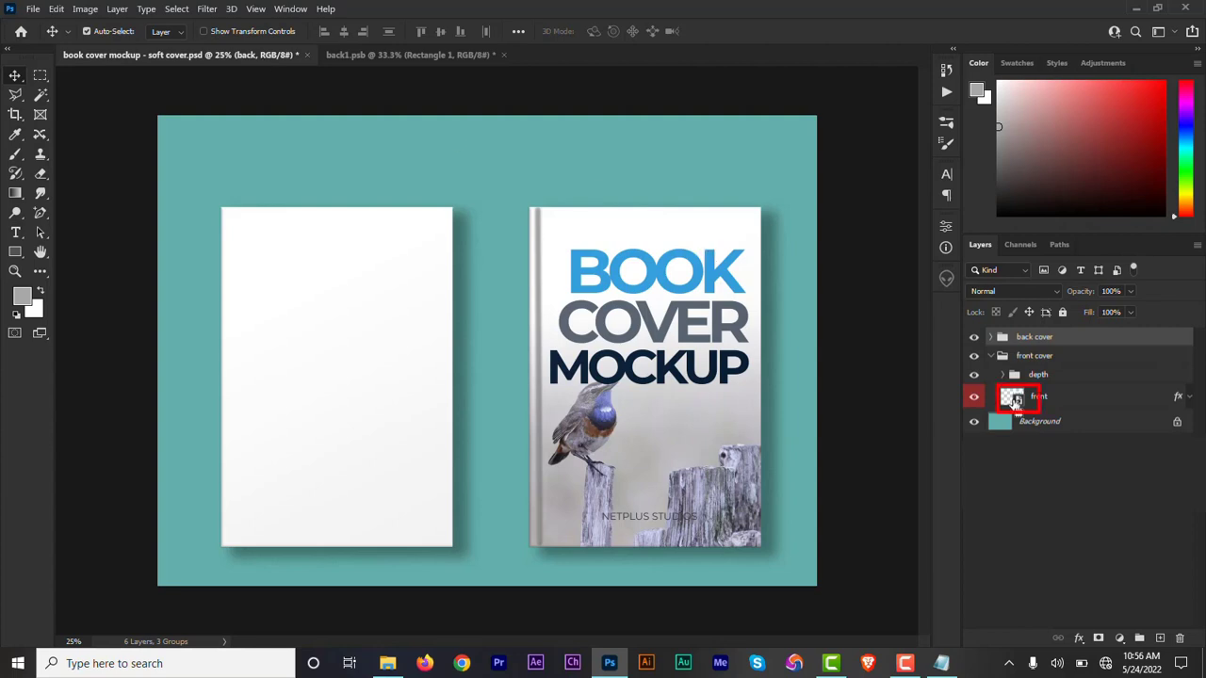
{"action": "double_click", "coordinate": [1014, 400]}
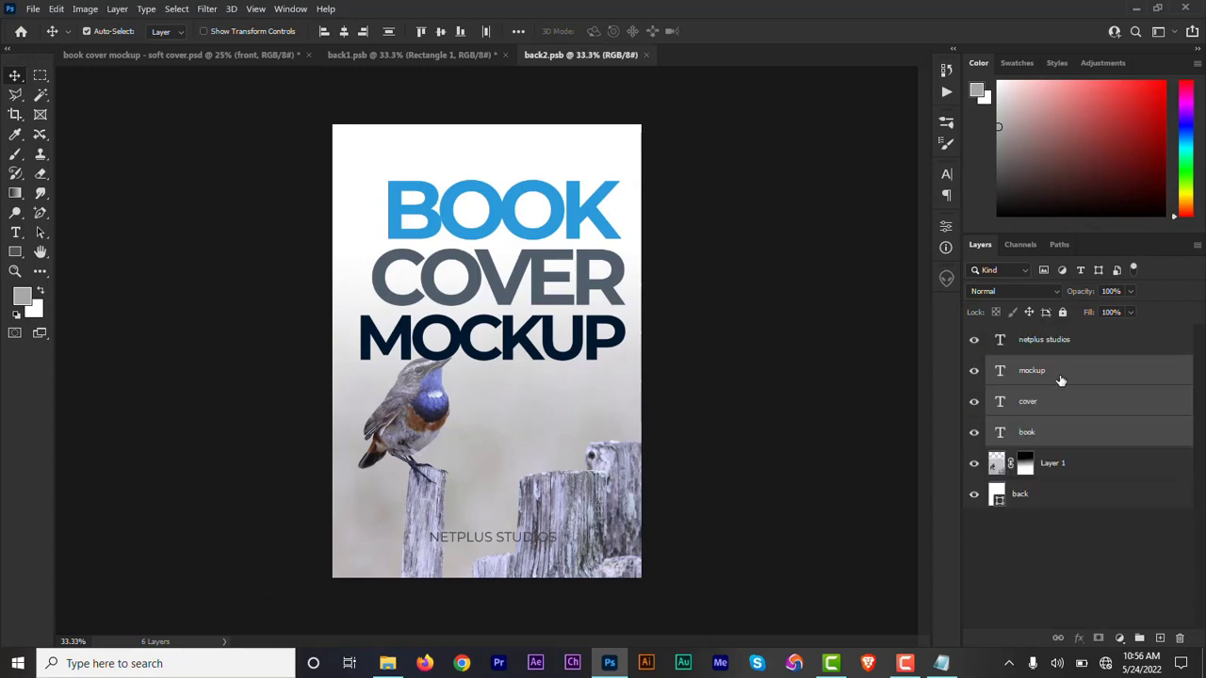
{"action": "left_click_drag", "start_coordinate": [1061, 379], "coordinate": [494, 245]}
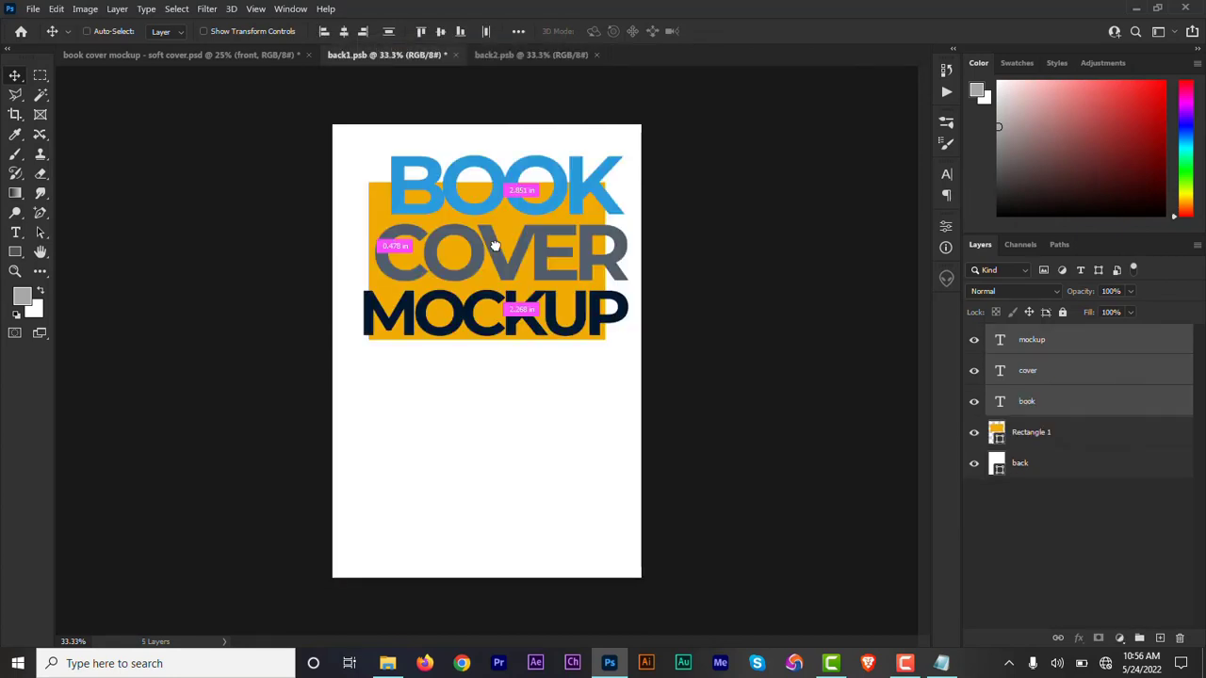
Scale the three title text layers together to 71.84% and center them over the rectangle.
{"action": "key", "text": "ctrl+t"}
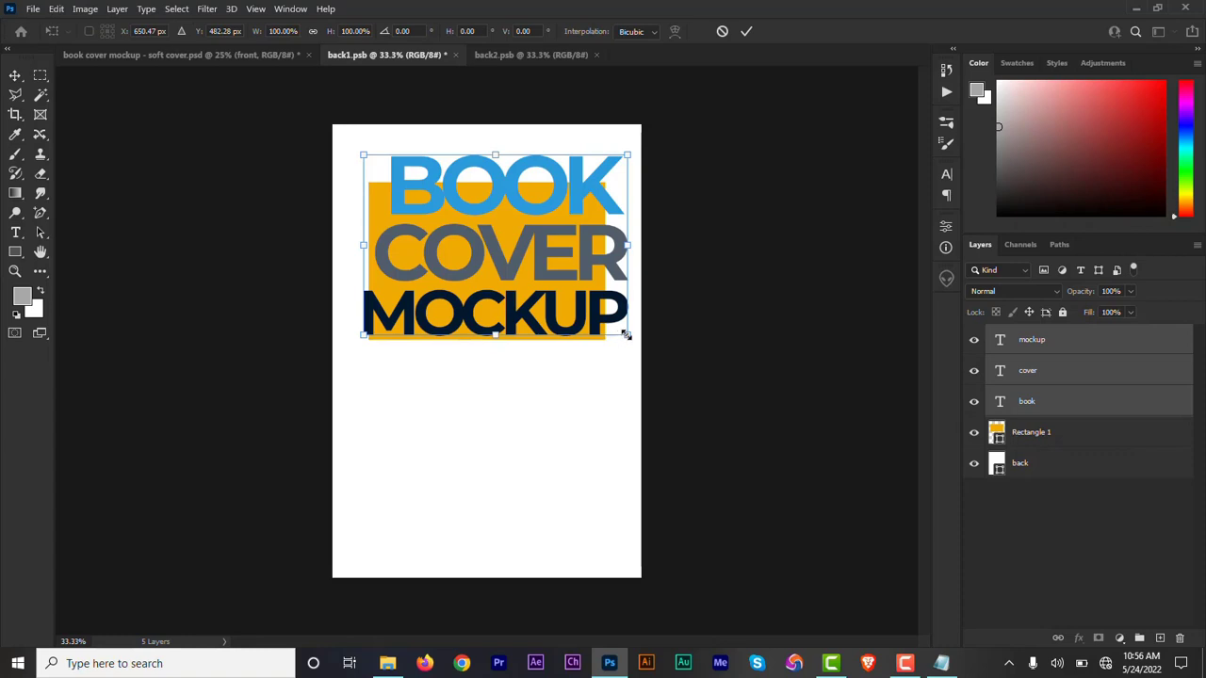
{"action": "left_click_drag", "start_coordinate": [622, 335], "coordinate": [548, 294]}
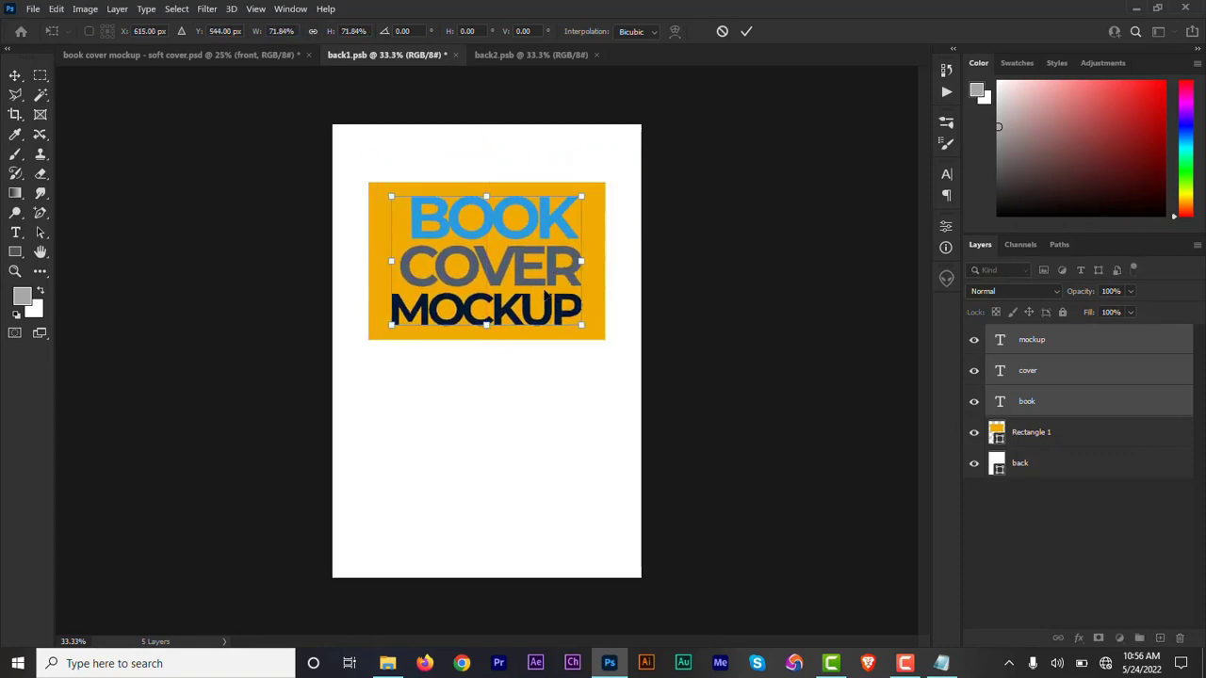
{"action": "left_click", "coordinate": [746, 33]}
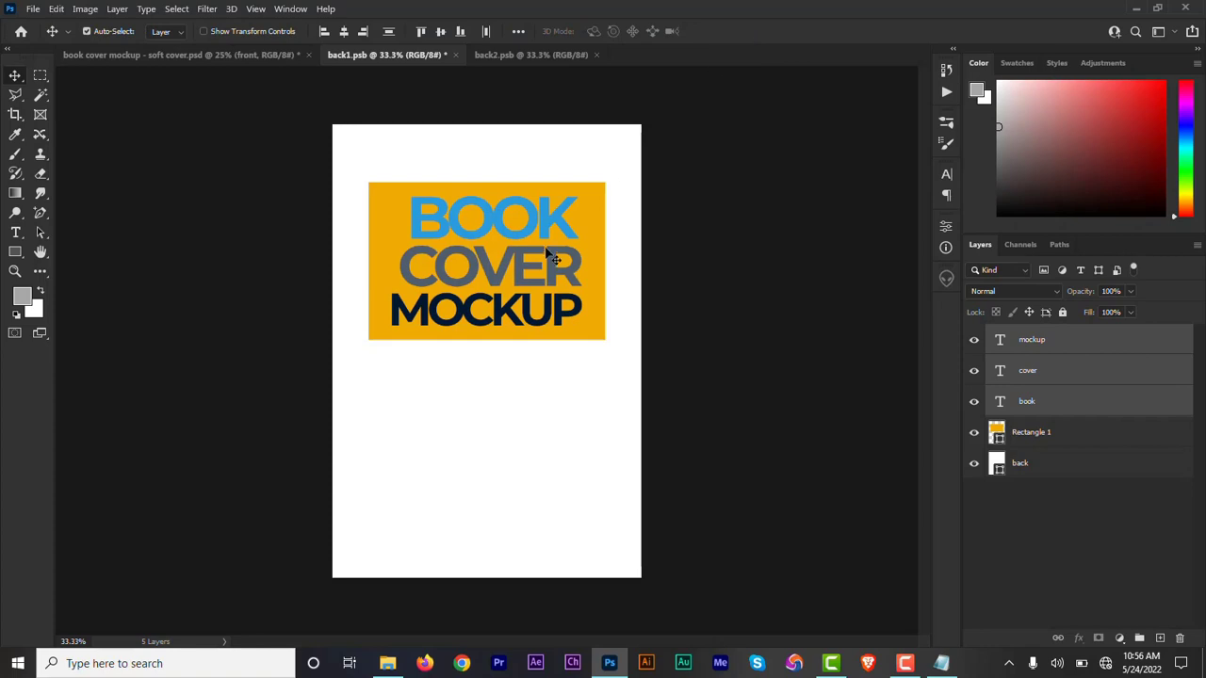
Change the fill color of the rectangle behind the title to the gray aeadac.
{"action": "double_click", "coordinate": [999, 431]}
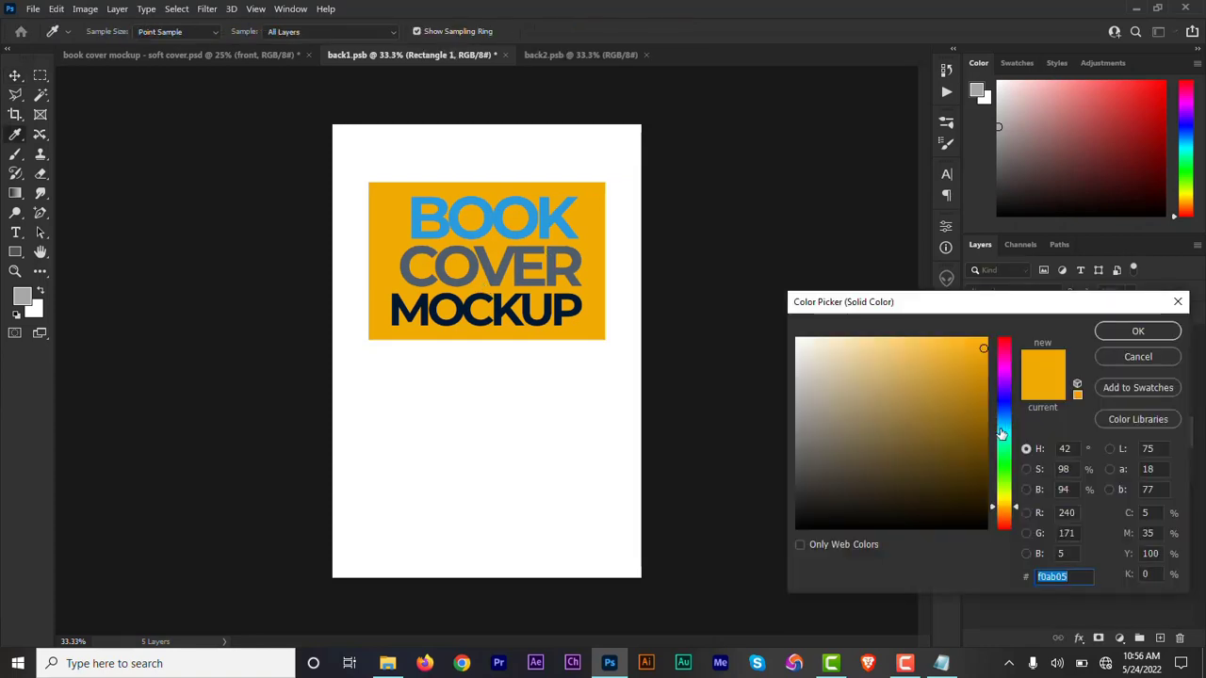
{"action": "type", "text": "aeadac"}
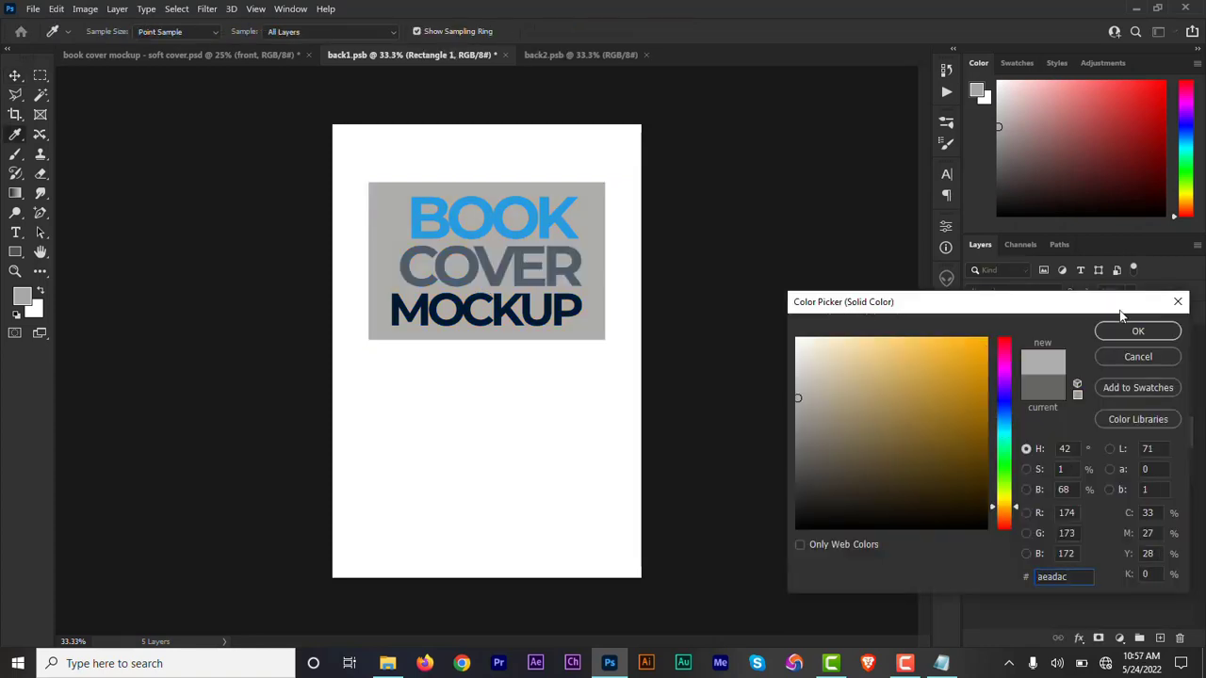
{"action": "left_click", "coordinate": [1139, 332]}
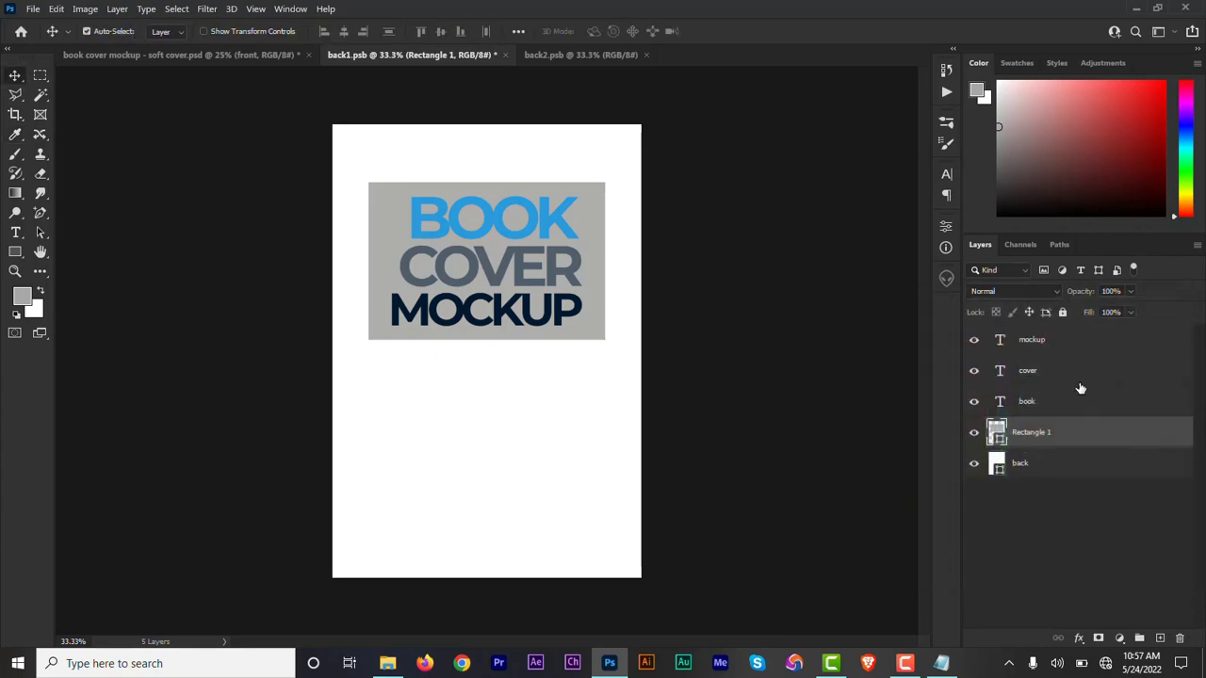
Add a paragraph text box below the rectangle and paste the description starting "A complete Guide to Book-Cover Design in Photoshop".
{"action": "left_click", "coordinate": [1089, 466]}
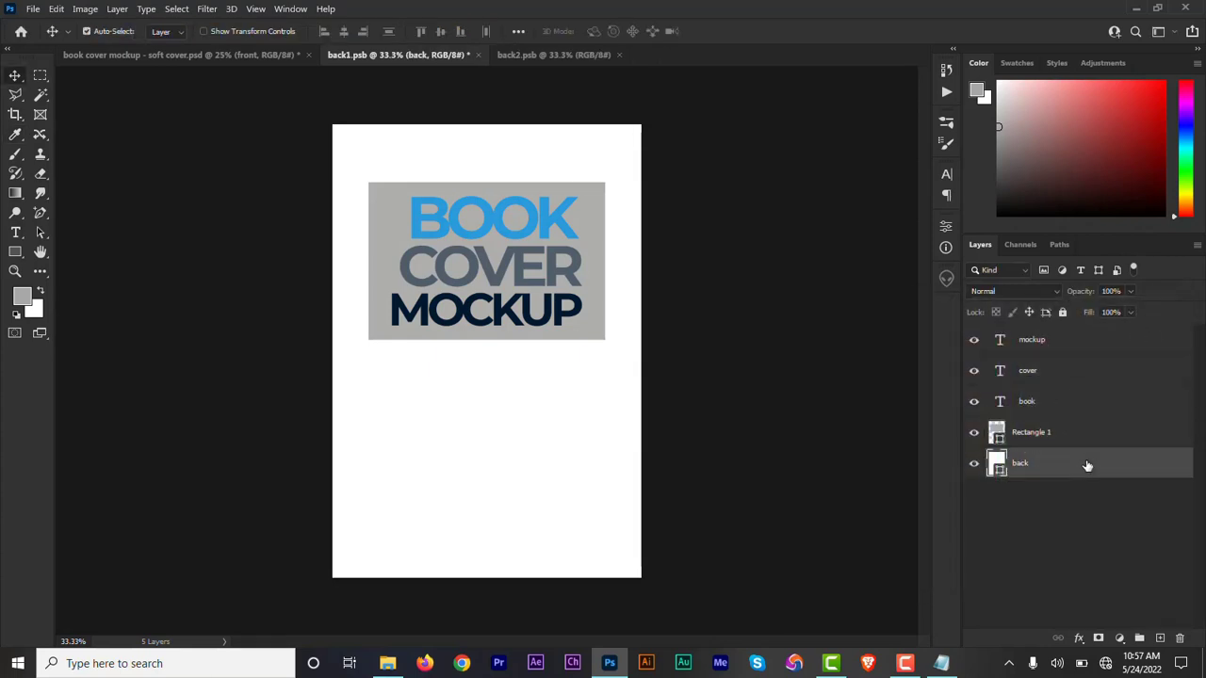
{"action": "left_click", "coordinate": [15, 233]}
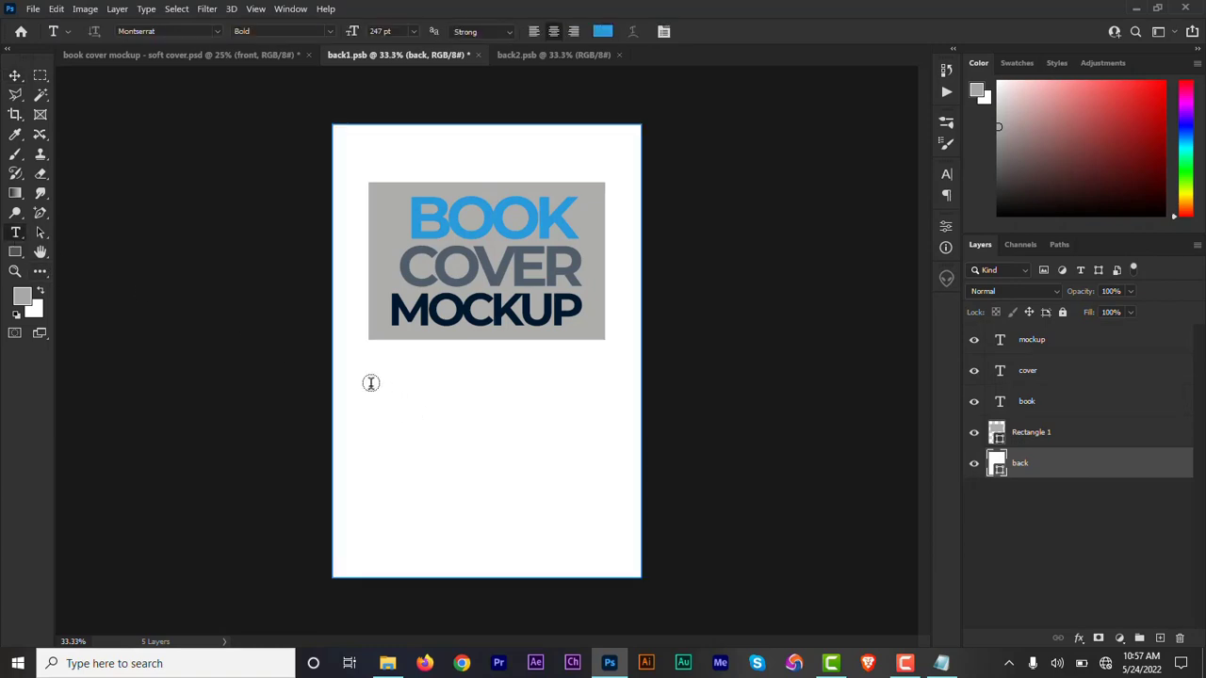
{"action": "left_click_drag", "start_coordinate": [369, 373], "coordinate": [601, 485]}
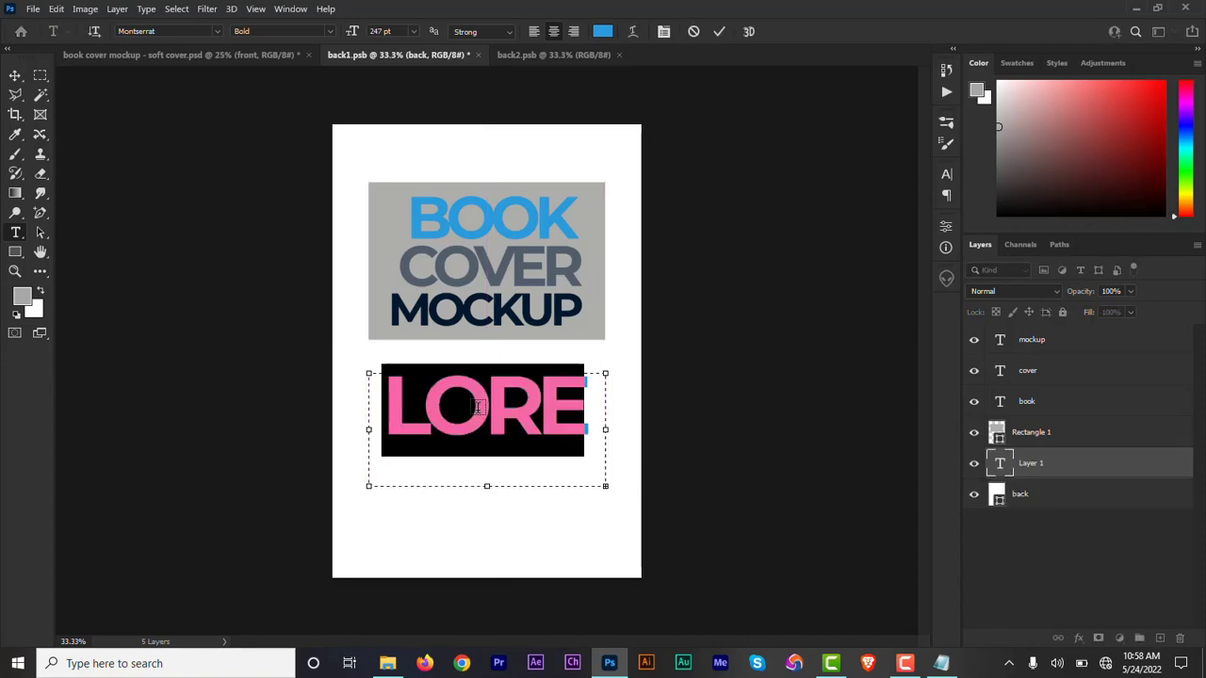
{"action": "type", "text": "A complete Guide to Book Cover Design in Photoshop and with Book Cover Animation Using After Effects with Over 20 Practical Lessons and Design Templates.  Step by Step design process for designing Digital Books, Print Ready Books, 3D books & bundles, software packages and more with Adobe Photoshop. Comes with Practical Lessons where we'll cover over 20 practical book cover designs in different genres. In later parts, you learn how to Work with Templates, Magazine covers and how to animate your book covers using Adobe After Effects."}
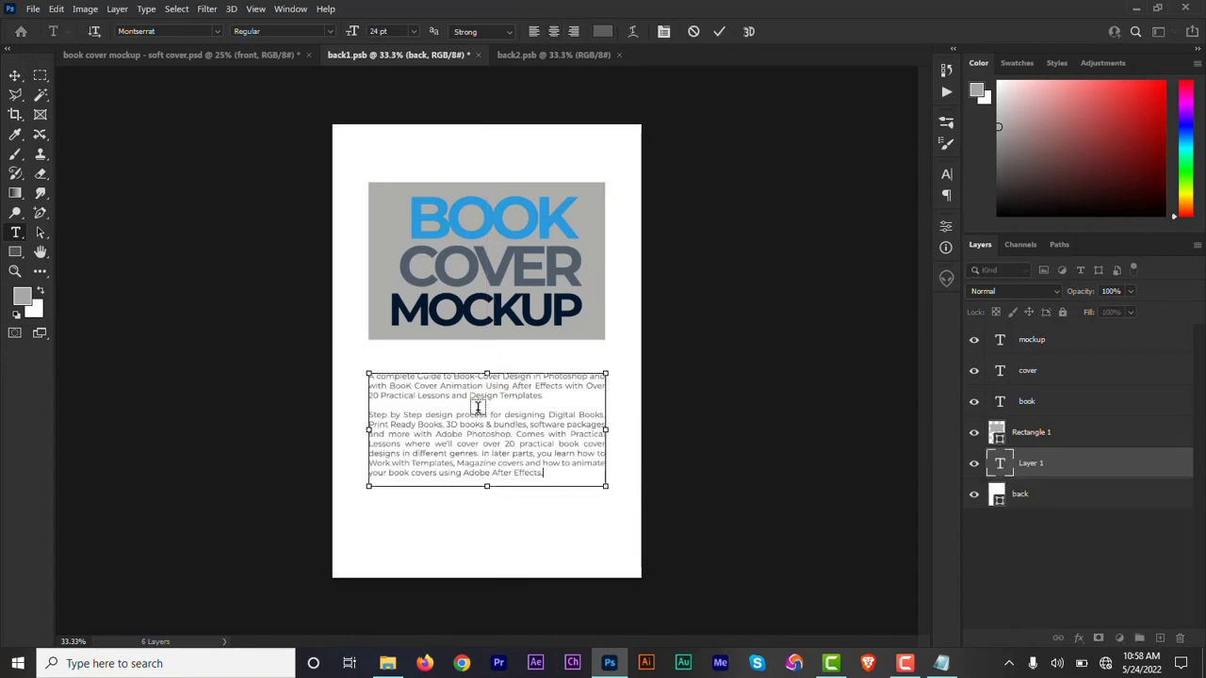
{"action": "key", "text": "ctrl+Return"}
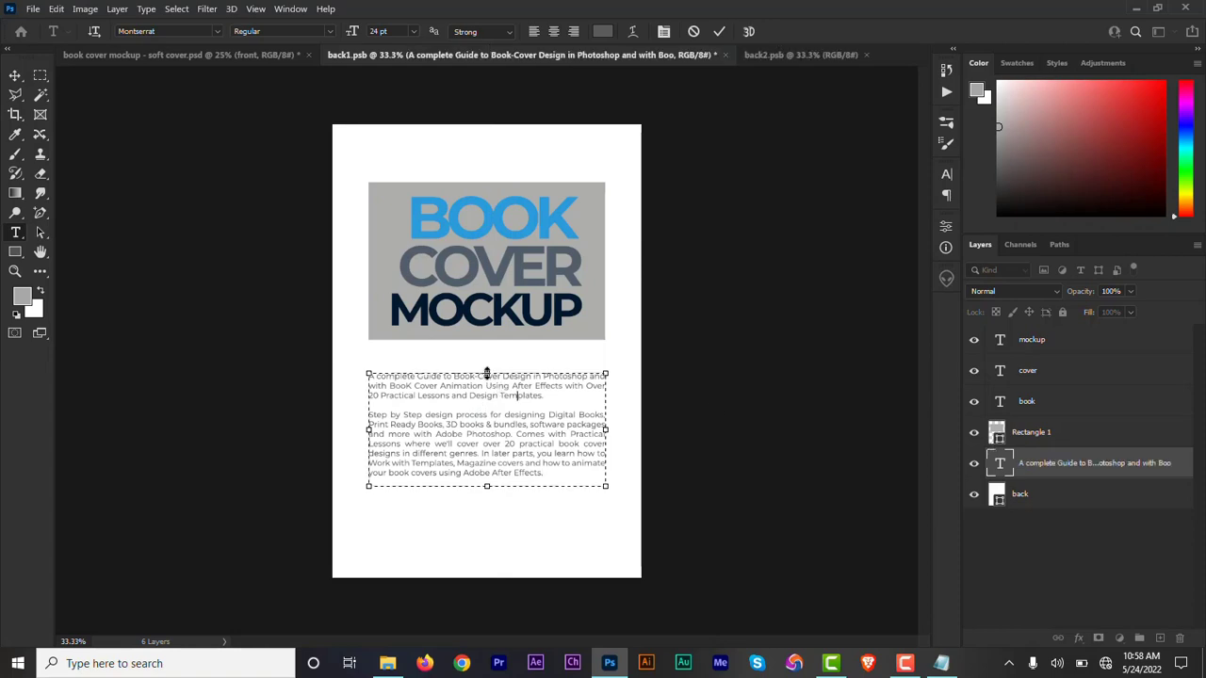
Raise the top edge of the description text box to just below the rectangle and shorten its bottom edge to fit the text.
{"action": "left_click_drag", "start_coordinate": [486, 374], "coordinate": [488, 353]}
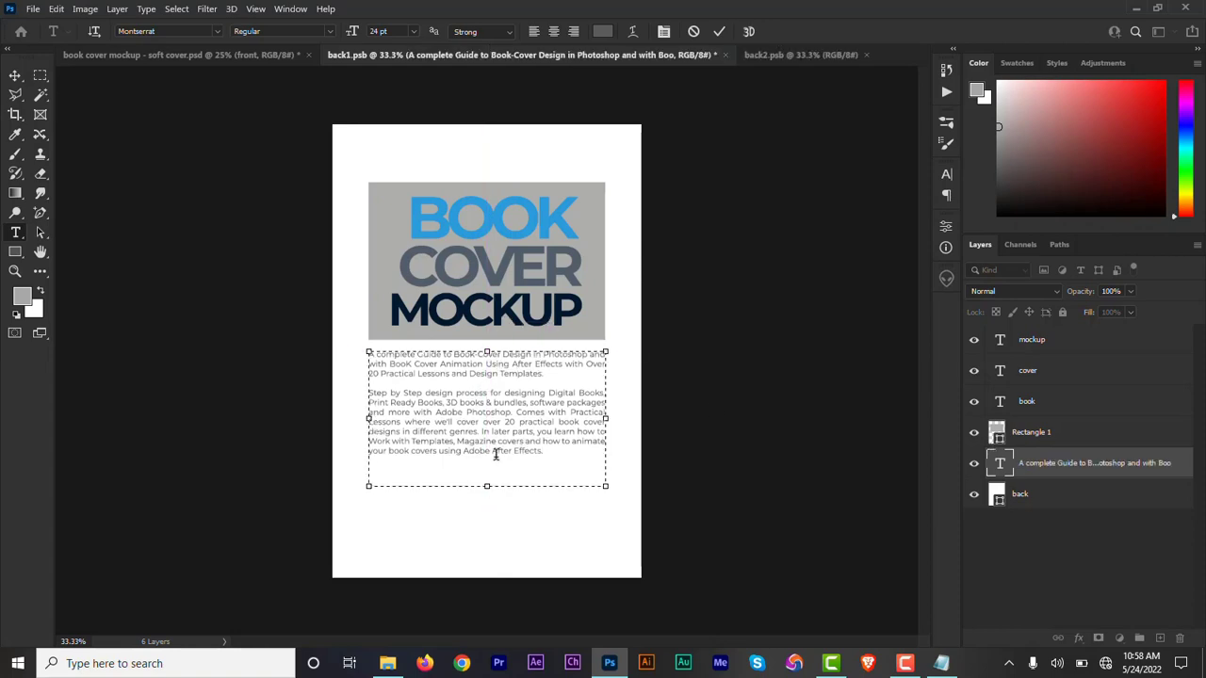
{"action": "left_click_drag", "start_coordinate": [488, 487], "coordinate": [487, 466]}
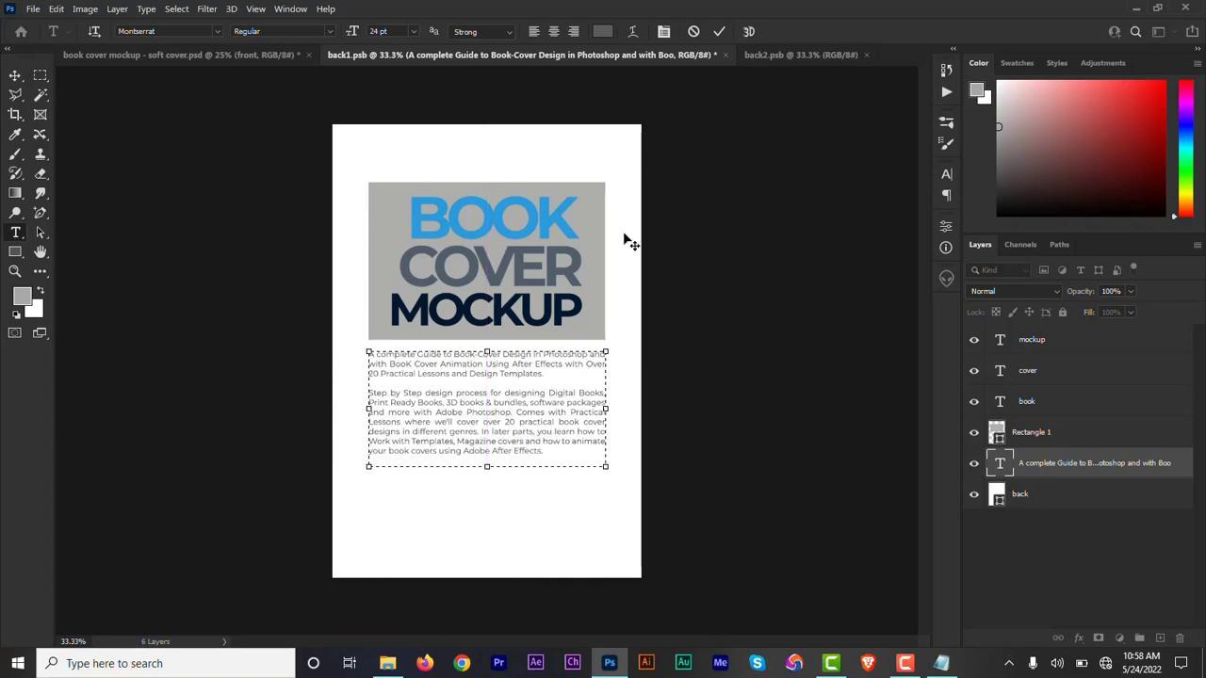
{"action": "left_click", "coordinate": [718, 34]}
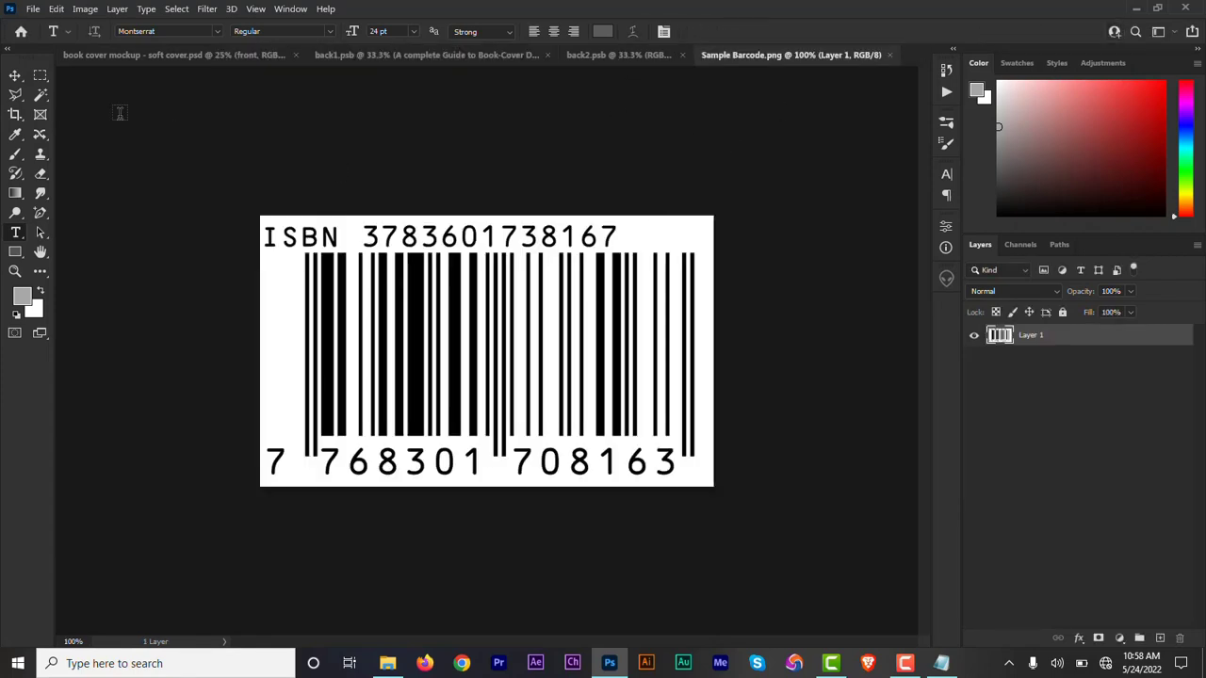
Copy the barcode from Sample Barcode.png into back1.psb, scale it down and align it below the description's right edge.
{"action": "left_click", "coordinate": [16, 76]}
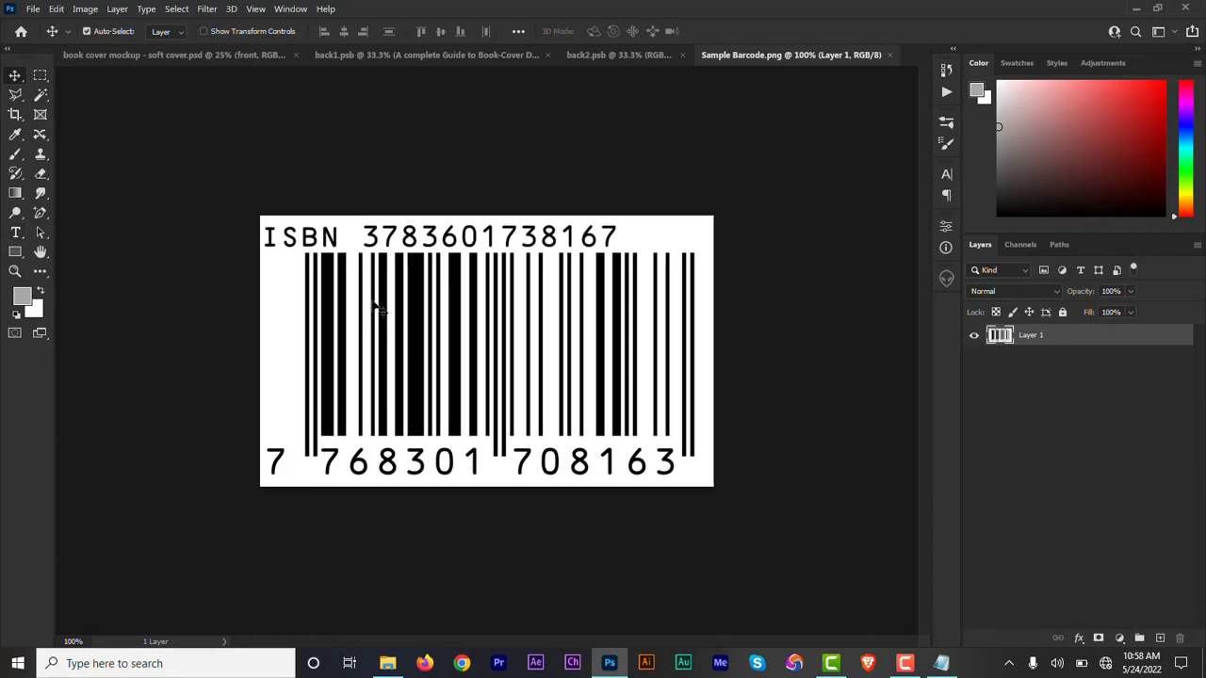
{"action": "left_click_drag", "start_coordinate": [375, 306], "coordinate": [578, 521]}
{"action": "key", "text": "ctrl+t"}
{"action": "left_click", "coordinate": [749, 33]}
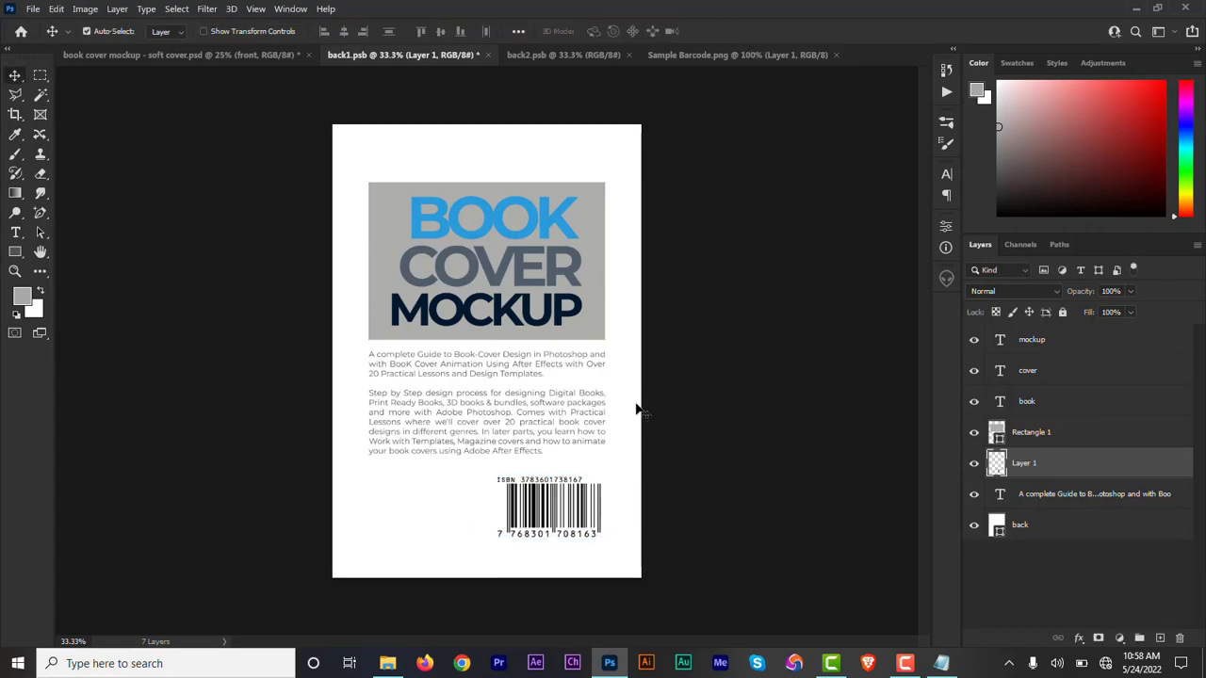
{"action": "left_click_drag", "start_coordinate": [567, 516], "coordinate": [569, 515]}
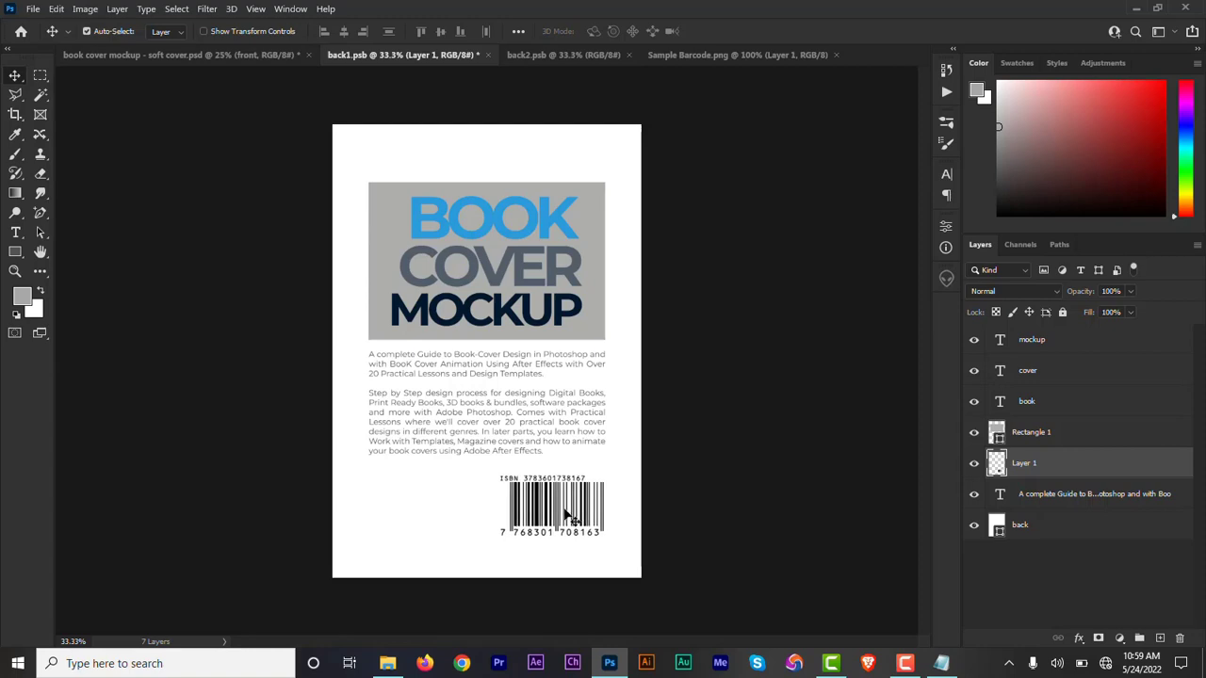
Shift the description paragraph slightly down between the rectangle and barcode, and save back1.psb.
{"action": "left_click_drag", "start_coordinate": [574, 400], "coordinate": [573, 402]}
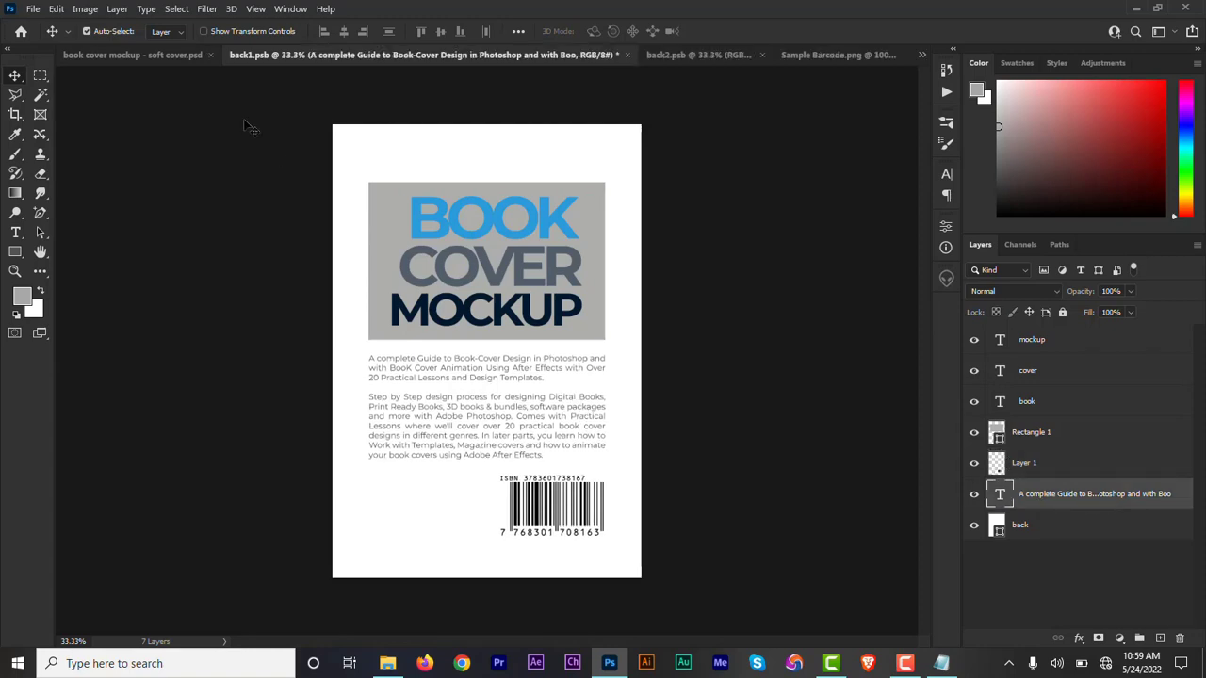
{"action": "left_click", "coordinate": [33, 11]}
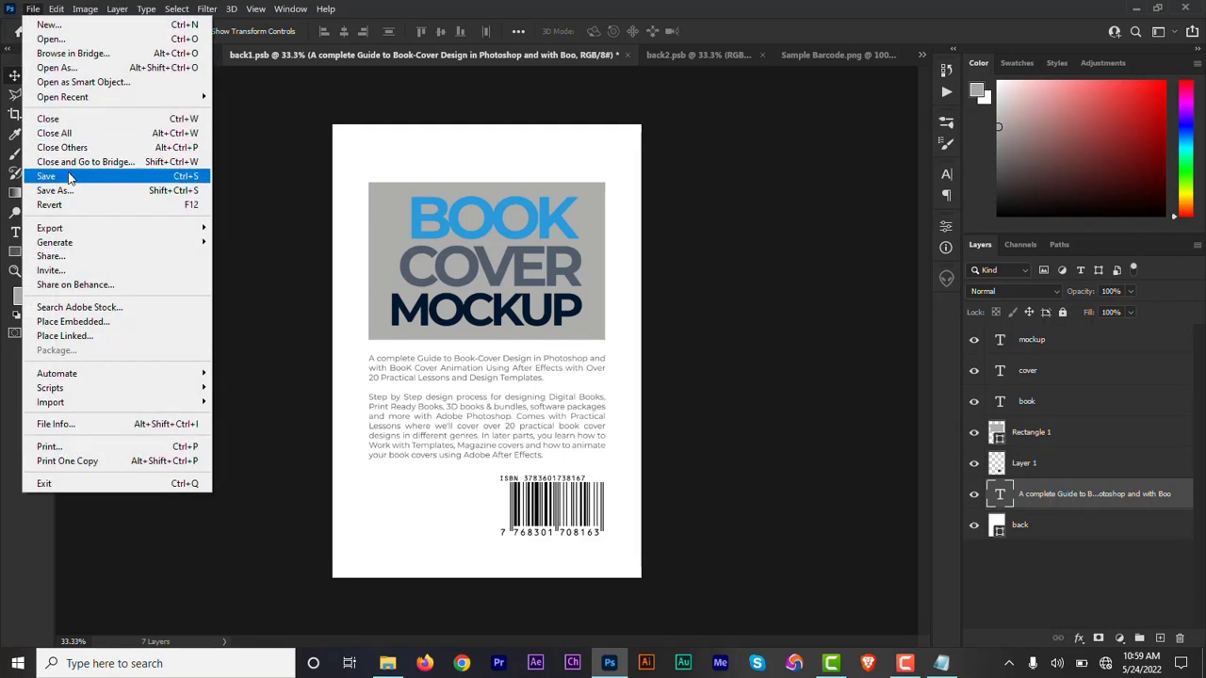
{"action": "left_click", "coordinate": [68, 175]}
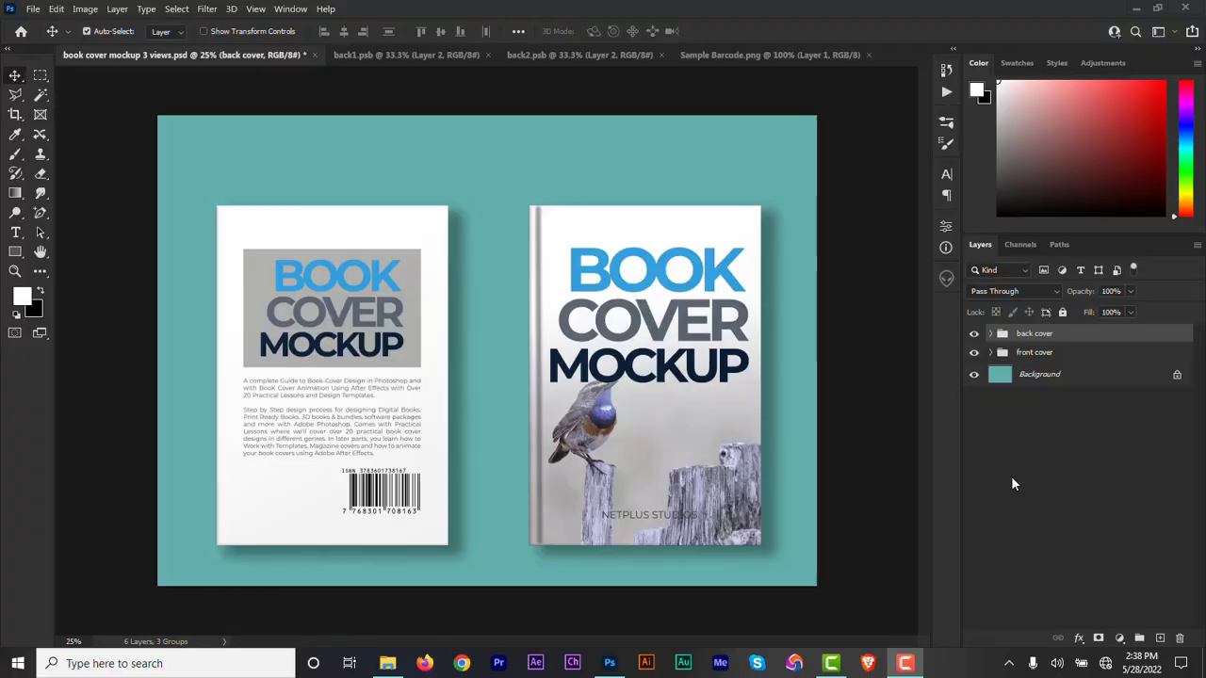
Duplicate the front cover's depth group, move the copy into the back cover group and expand that group.
{"action": "left_click", "coordinate": [991, 353]}
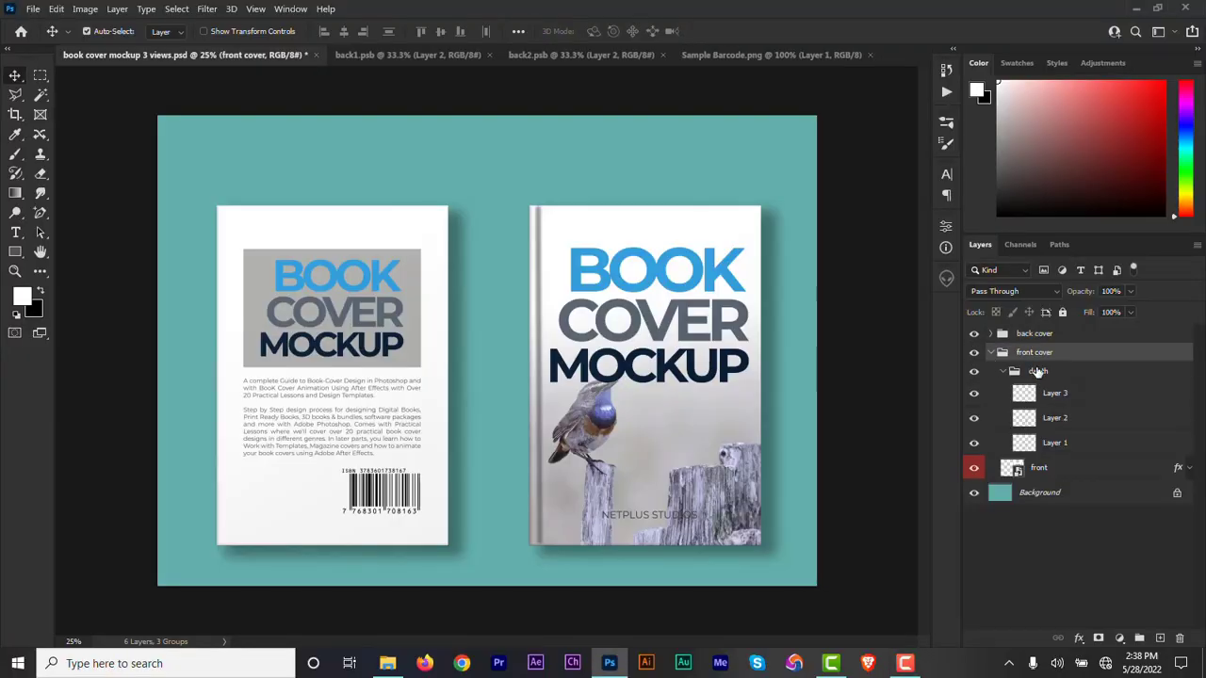
{"action": "left_click", "coordinate": [1041, 373]}
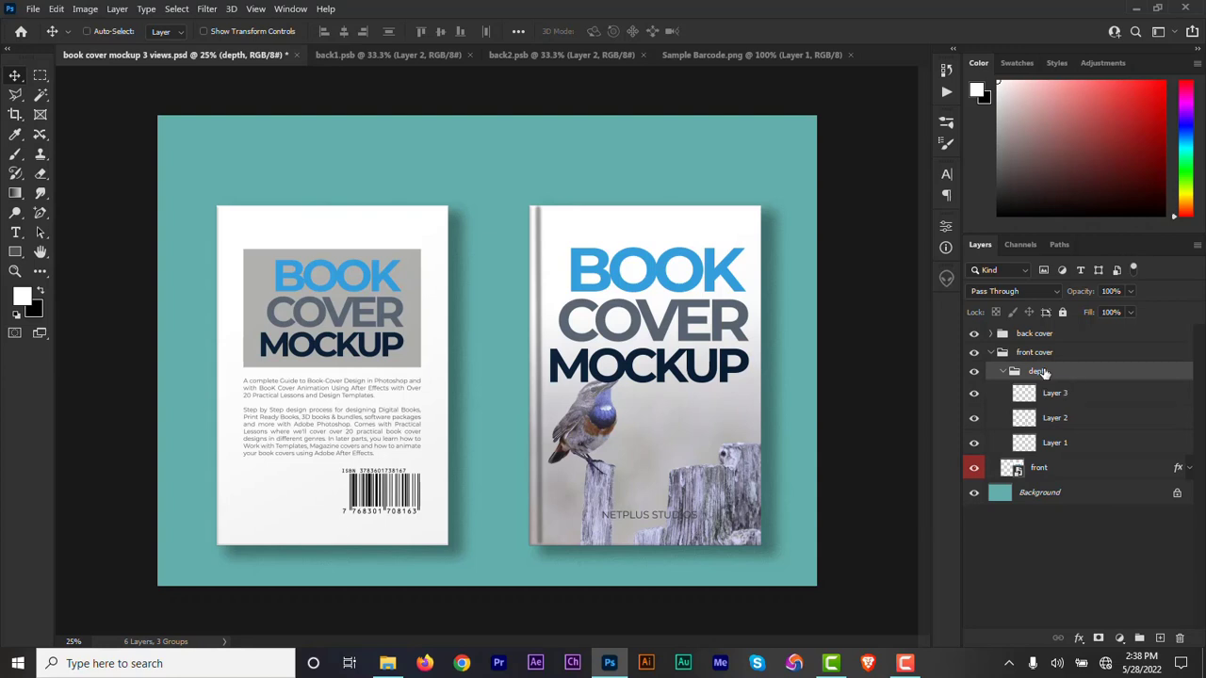
{"action": "key", "text": "ctrl+j"}
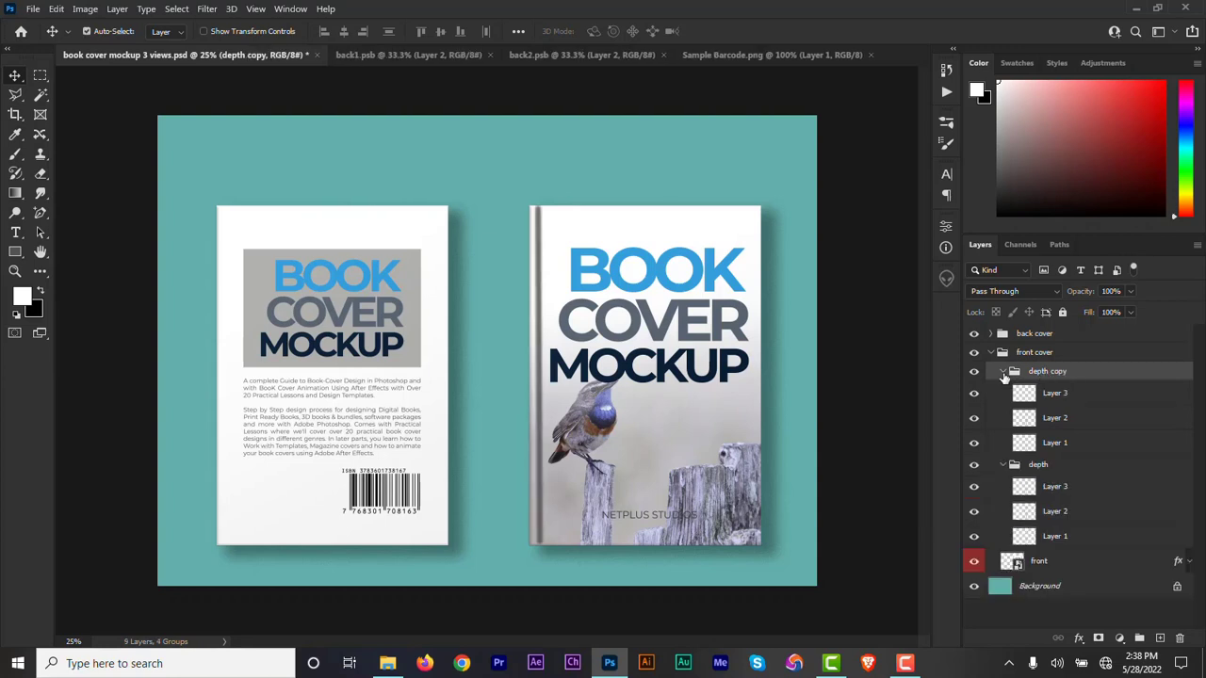
{"action": "left_click", "coordinate": [1002, 372]}
{"action": "left_click_drag", "start_coordinate": [1048, 377], "coordinate": [1037, 335]}
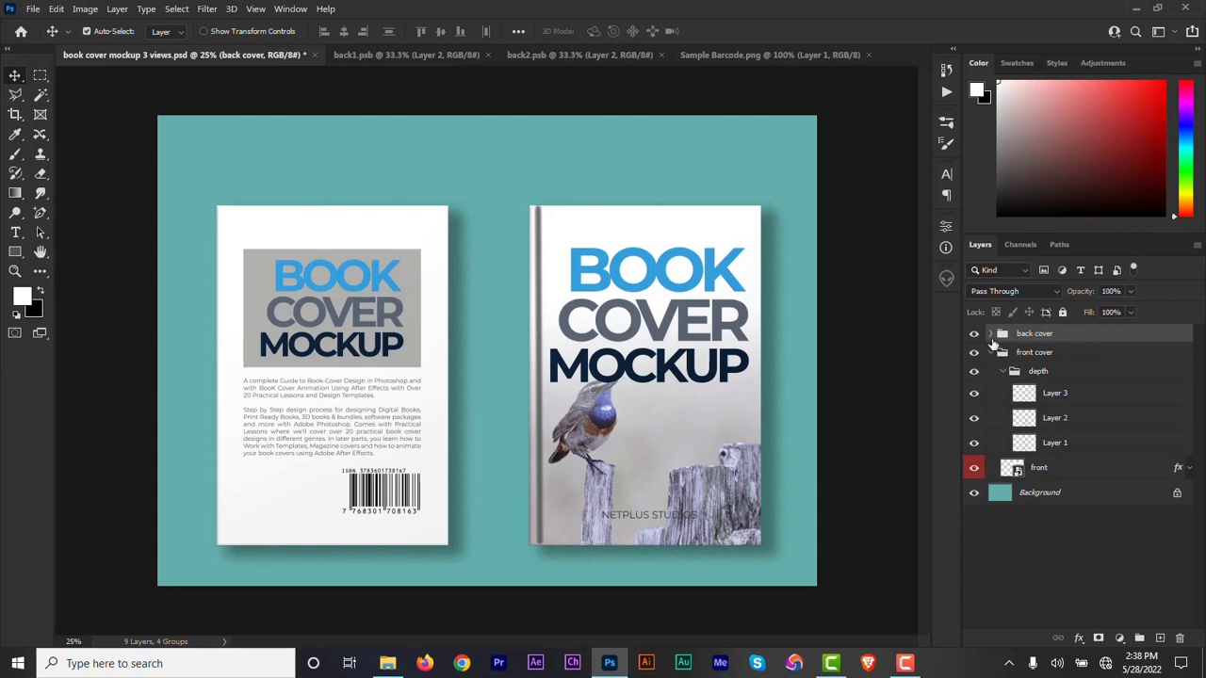
{"action": "left_click", "coordinate": [990, 333]}
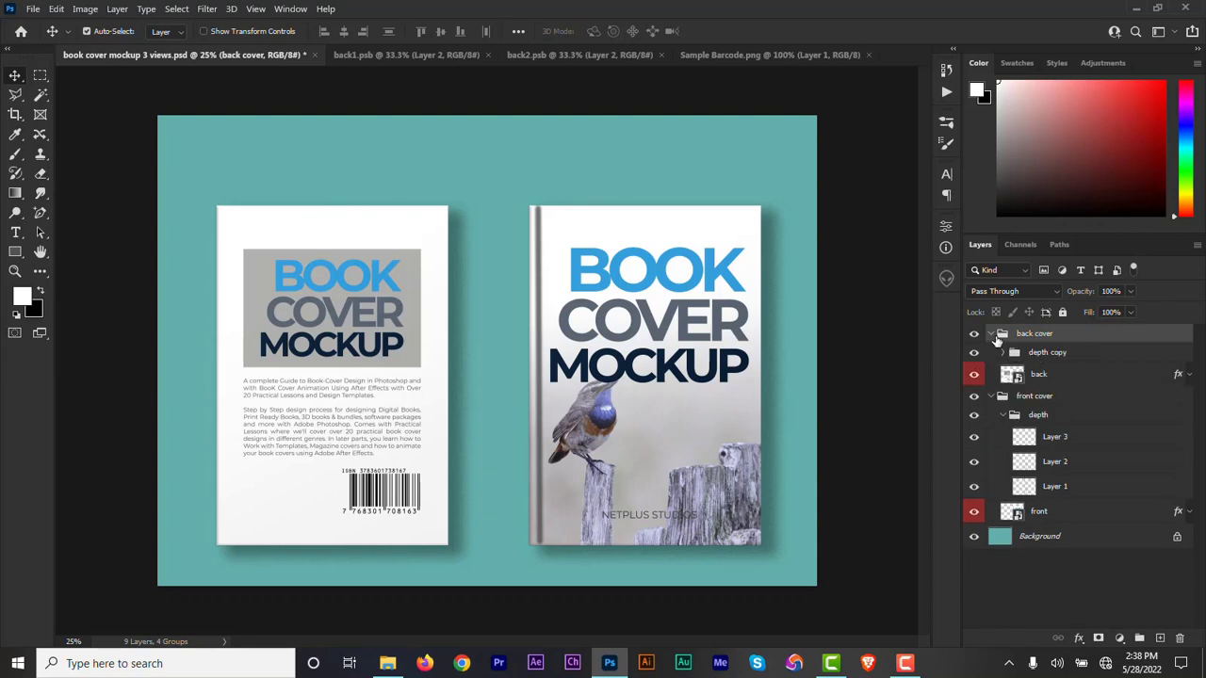
Mask the front cover's depth group to the outline of the front layer and collapse the front cover group.
{"action": "left_click", "coordinate": [990, 335]}
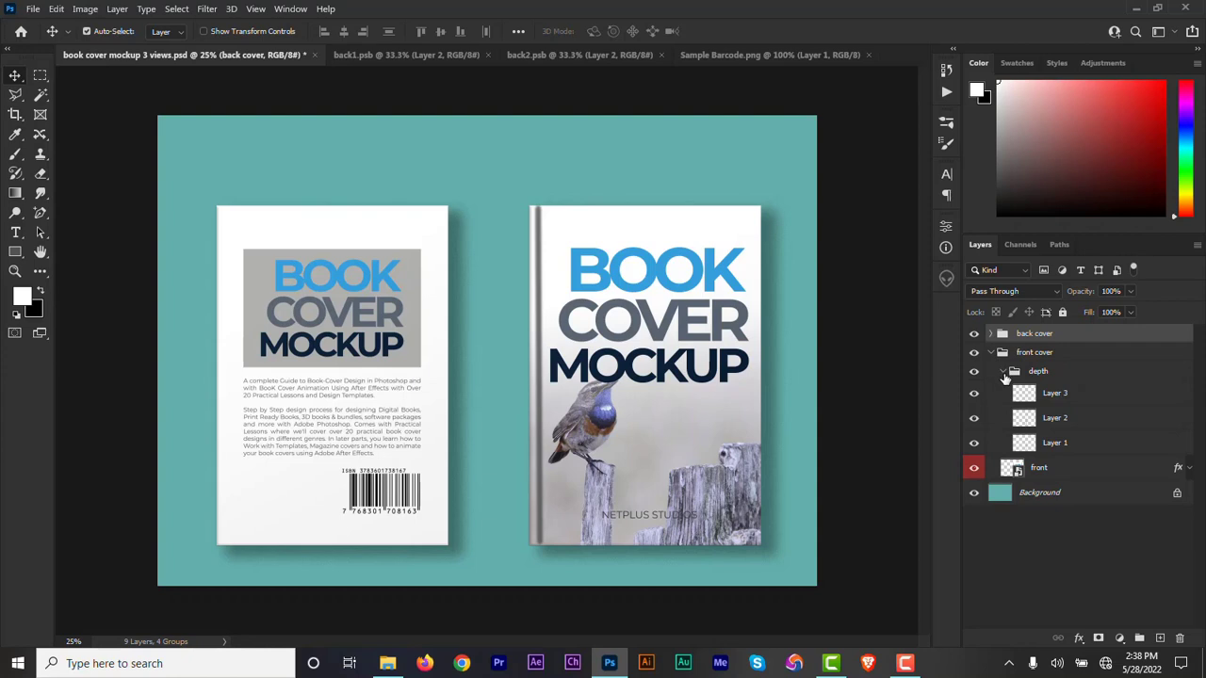
{"action": "left_click", "coordinate": [1005, 373]}
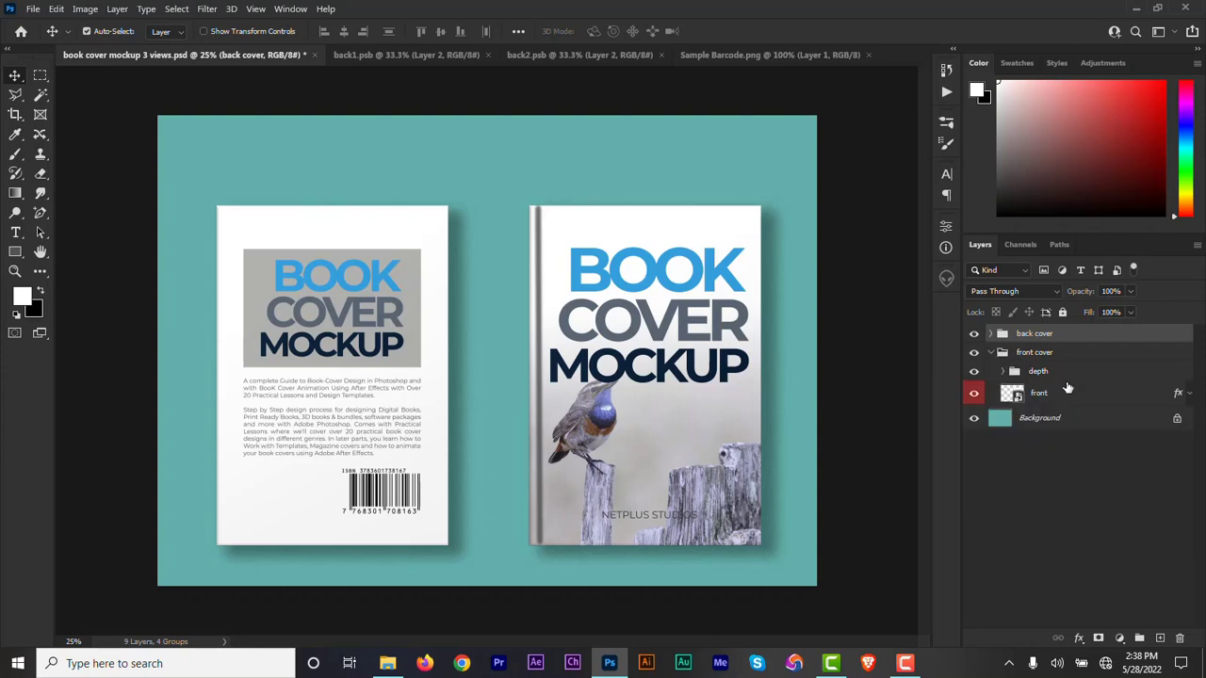
{"action": "left_click", "coordinate": [1014, 400], "text": "ctrl"}
{"action": "left_click", "coordinate": [1037, 377]}
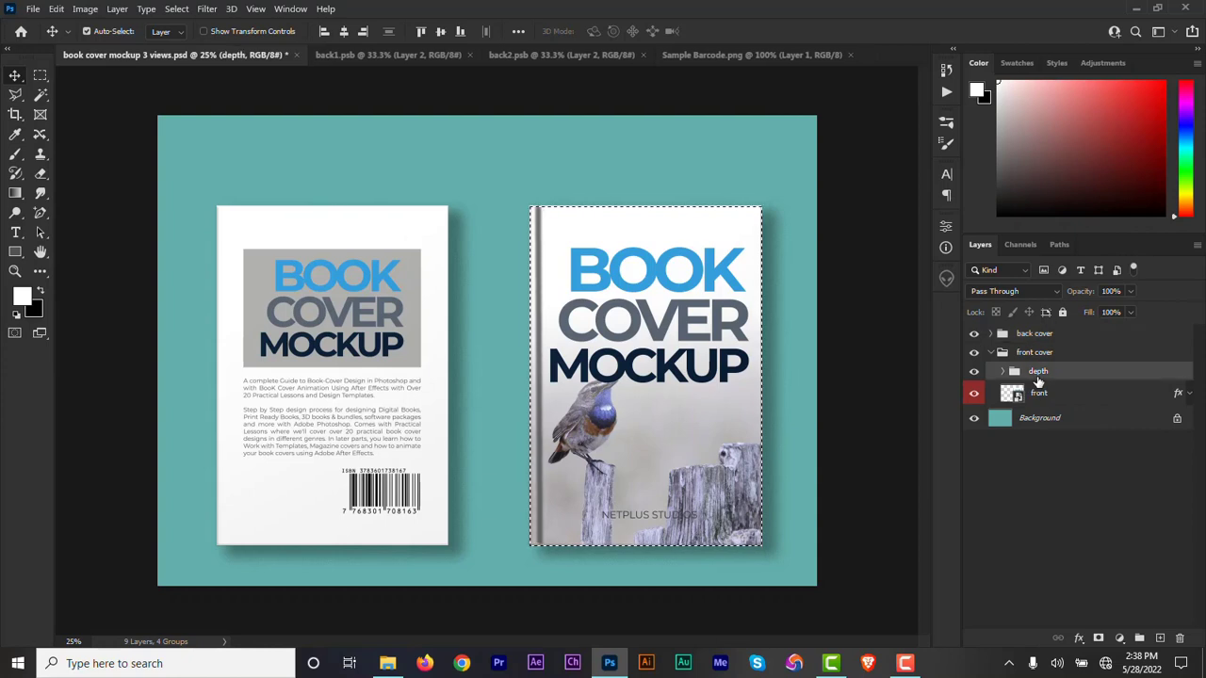
{"action": "left_click", "coordinate": [1098, 639]}
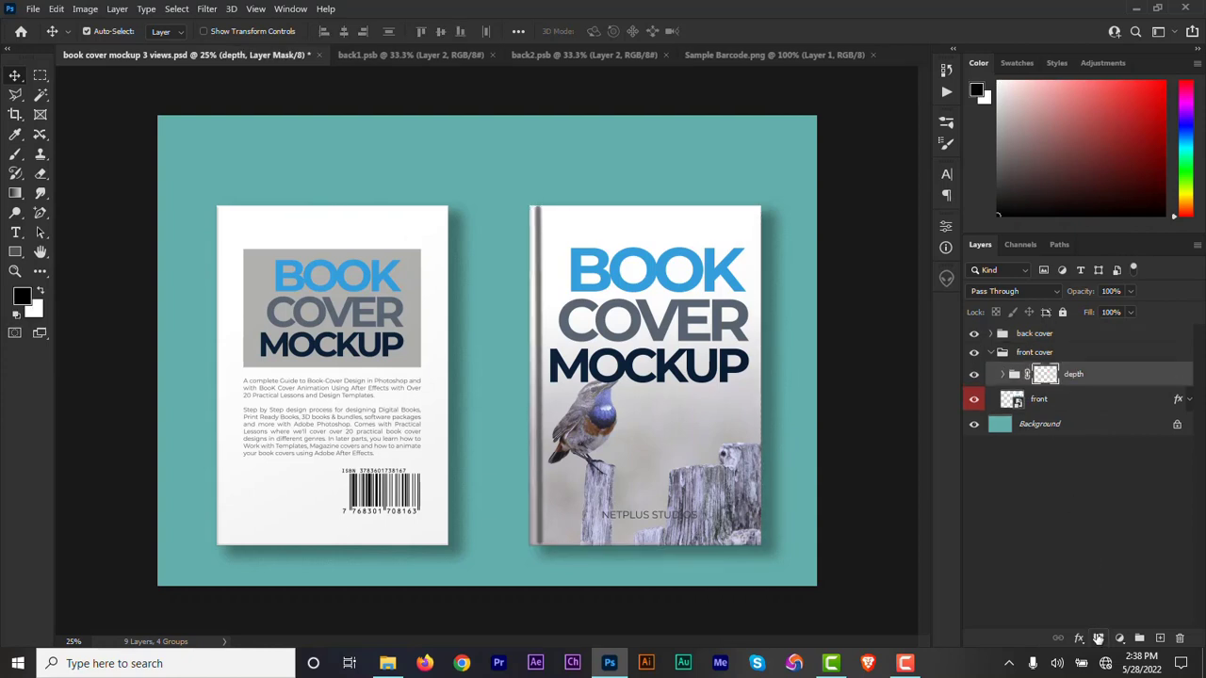
{"action": "left_click", "coordinate": [1070, 377]}
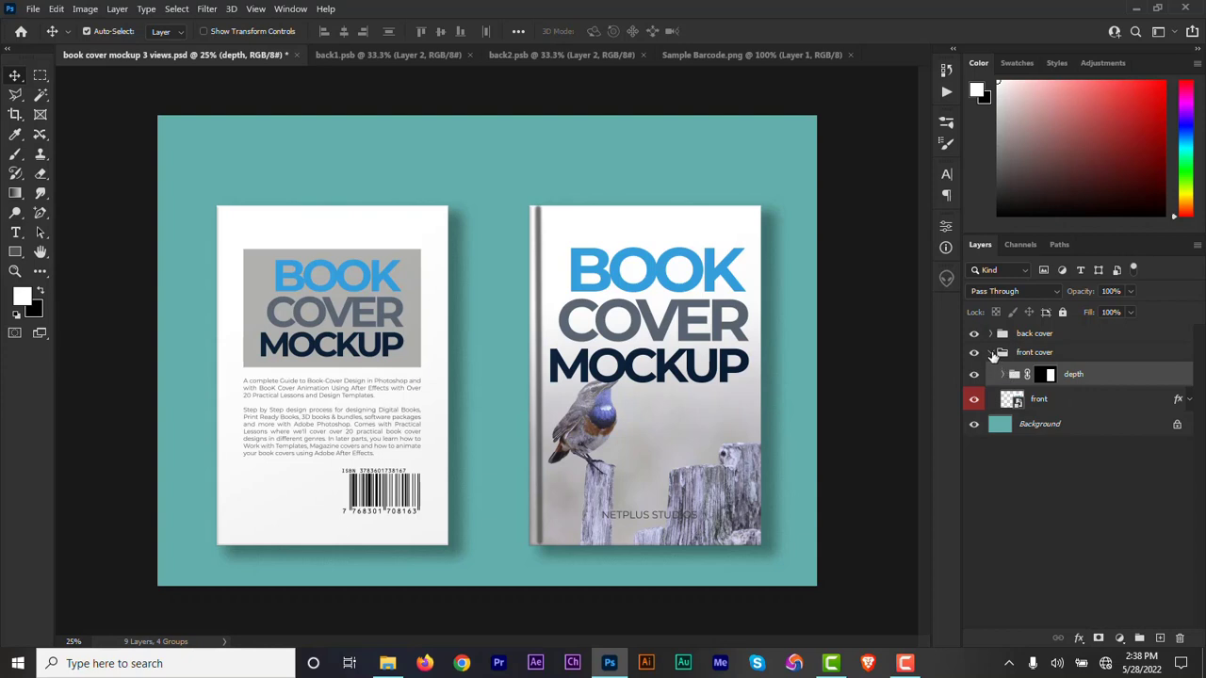
{"action": "left_click", "coordinate": [991, 352]}
Move the depth copy group across to the right edge of the back cover as its spine shading.
{"action": "left_click", "coordinate": [992, 335]}
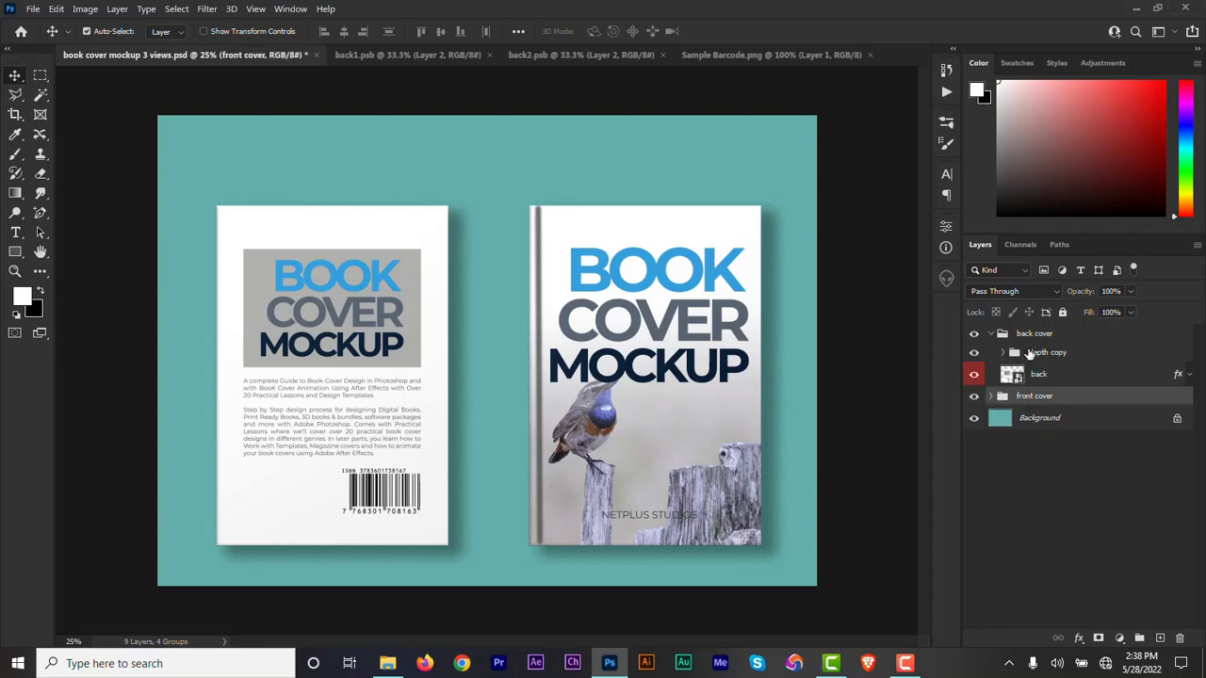
{"action": "left_click", "coordinate": [1030, 352]}
{"action": "key", "text": "ctrl+t"}
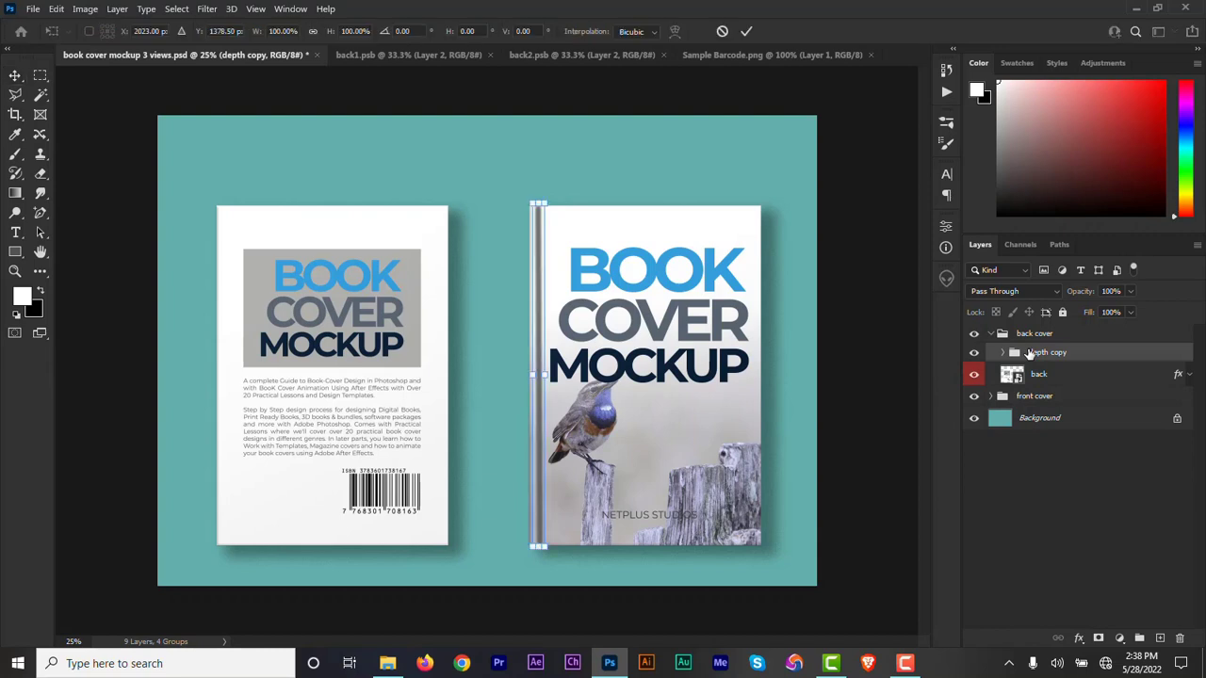
{"action": "left_click_drag", "start_coordinate": [534, 340], "coordinate": [440, 341]}
{"action": "key", "text": "Return"}
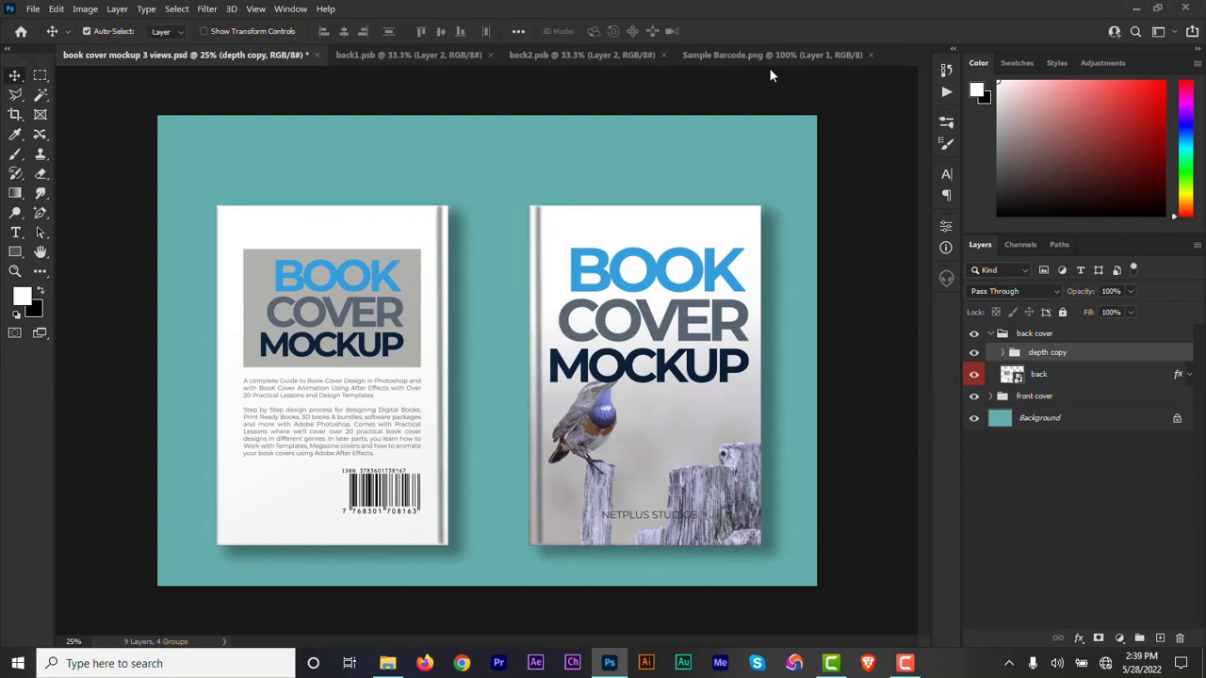
Mask the depth copy group to the outline of the back layer and collapse the back cover group.
{"action": "left_click", "coordinate": [1005, 352]}
{"action": "left_click", "coordinate": [1004, 352]}
{"action": "left_click", "coordinate": [1018, 377], "text": "ctrl"}
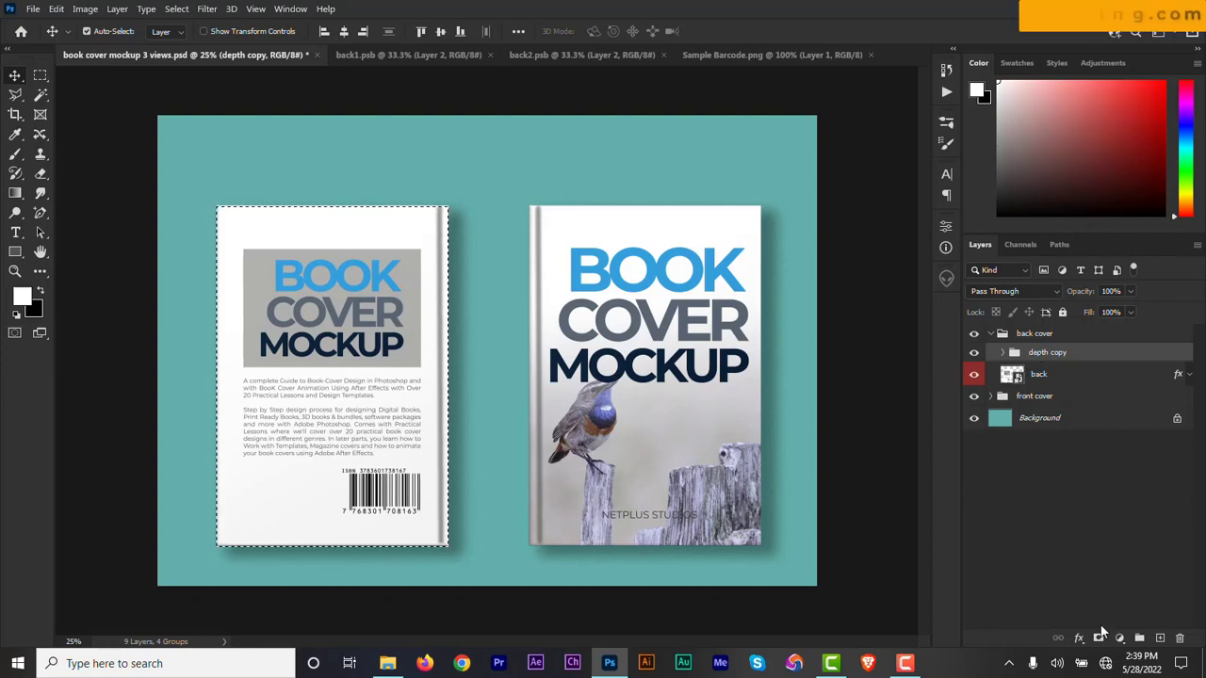
{"action": "left_click", "coordinate": [1099, 640]}
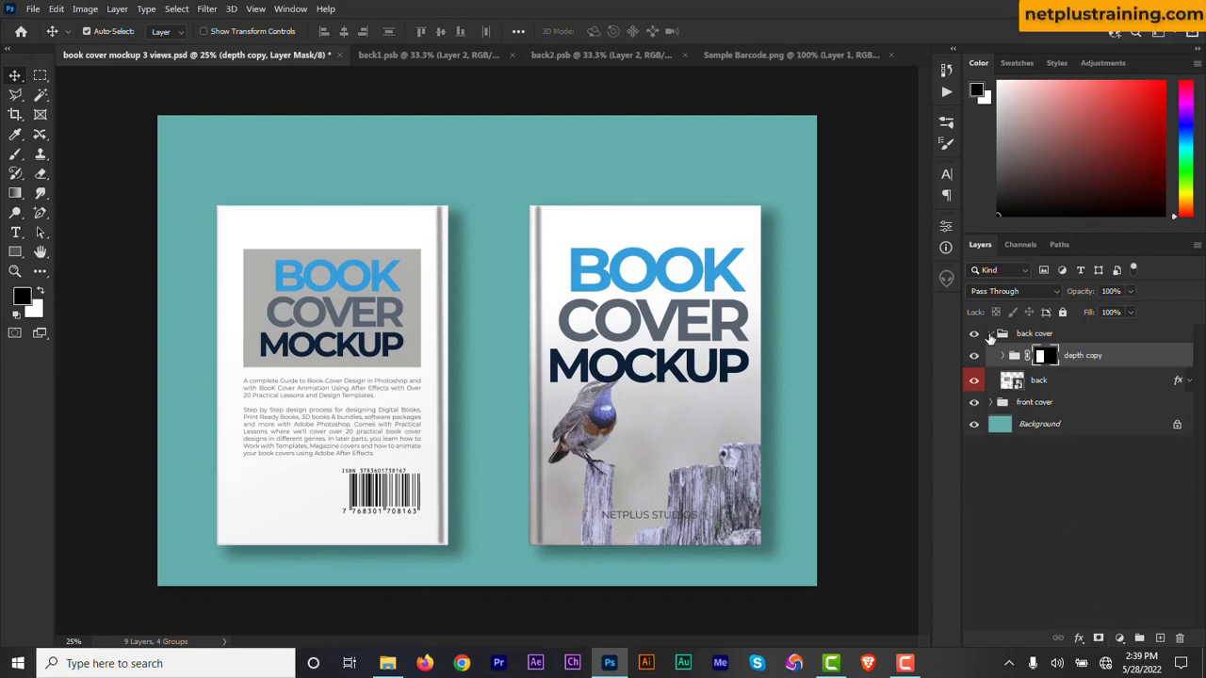
{"action": "left_click", "coordinate": [989, 336]}
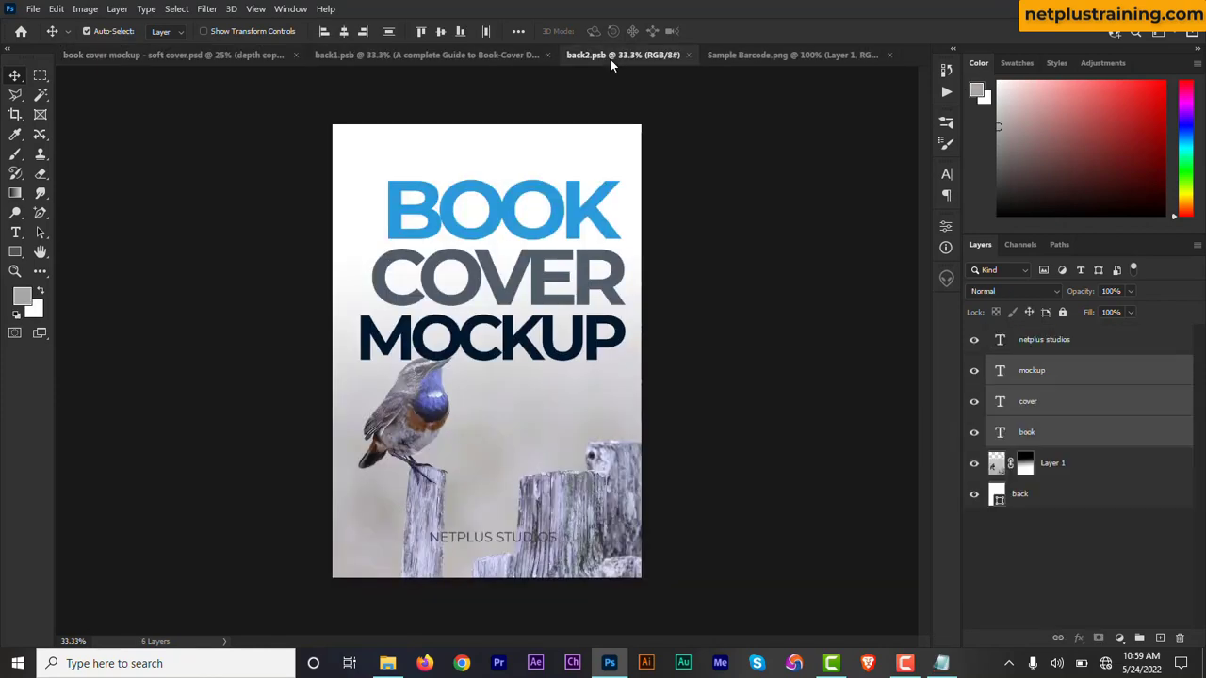
Close back2.psb, back1.psb and Sample Barcode.png, leaving only the mockup document open.
{"action": "left_click", "coordinate": [689, 55]}
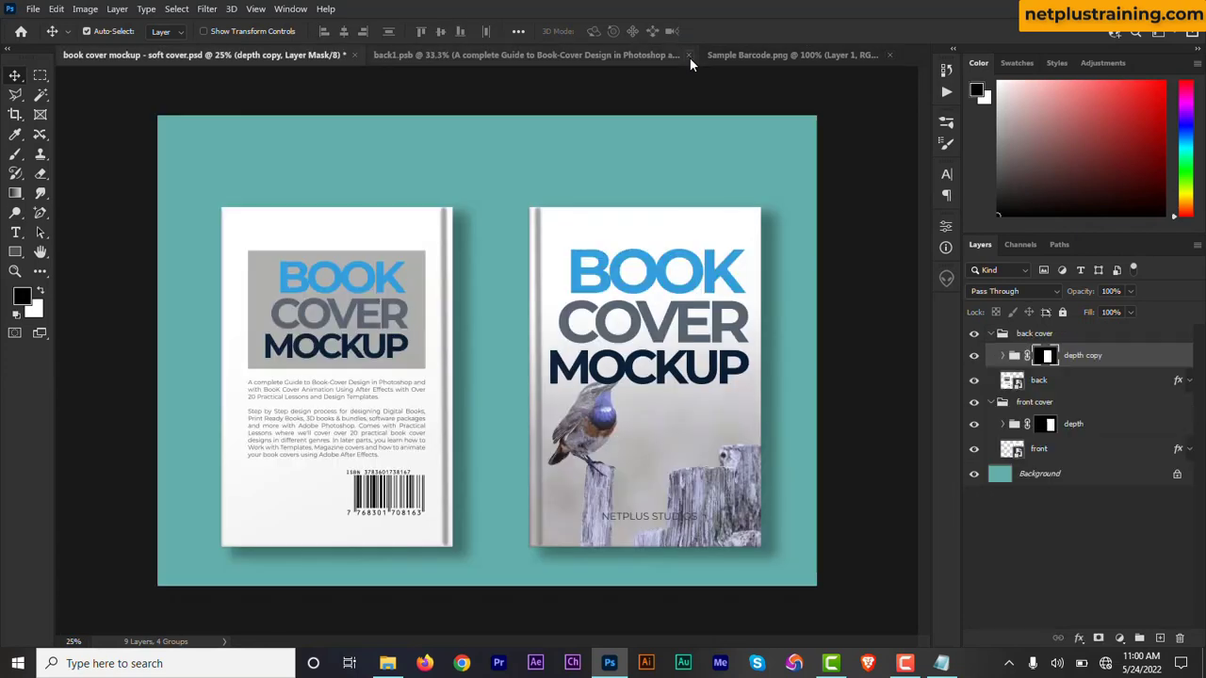
{"action": "left_click", "coordinate": [688, 55]}
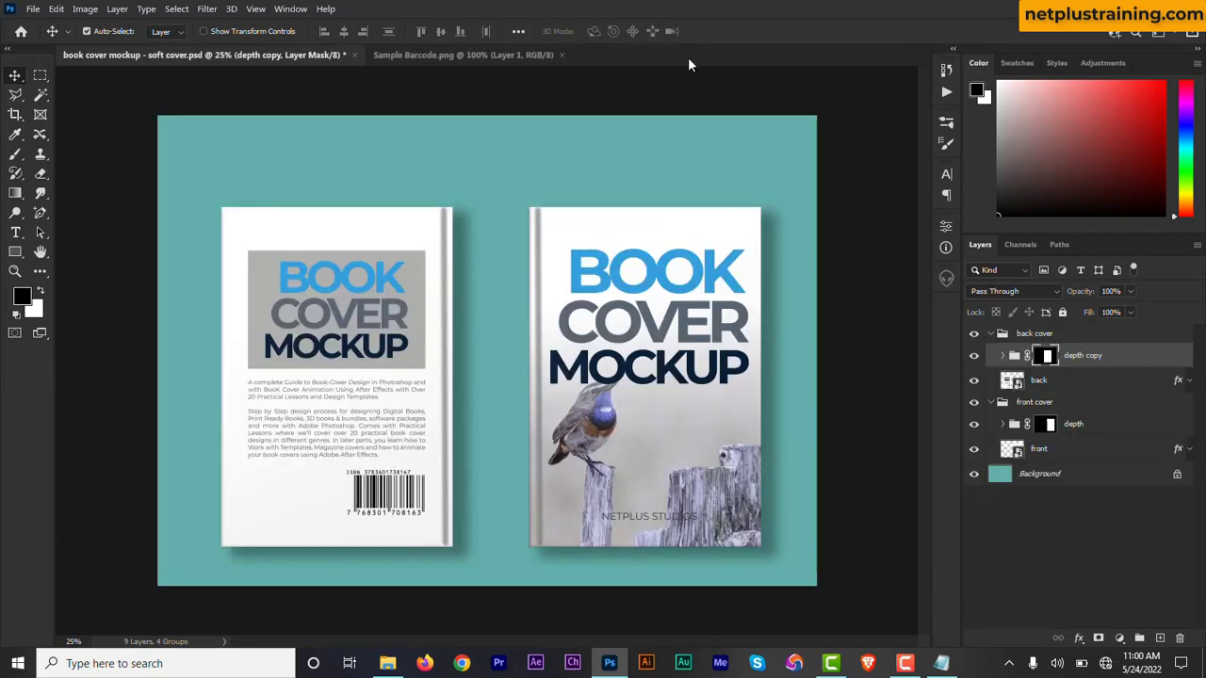
{"action": "left_click", "coordinate": [562, 54]}
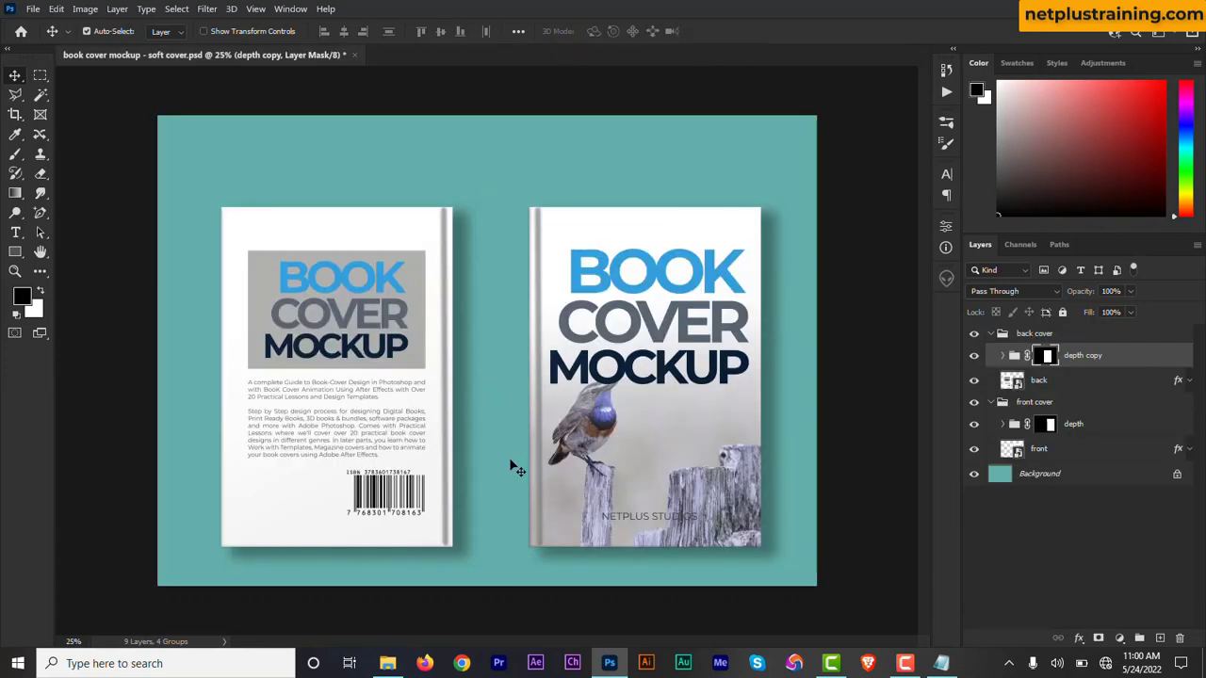
Collapse both cover groups and add a new group named spine above them.
{"action": "left_click", "coordinate": [991, 335]}
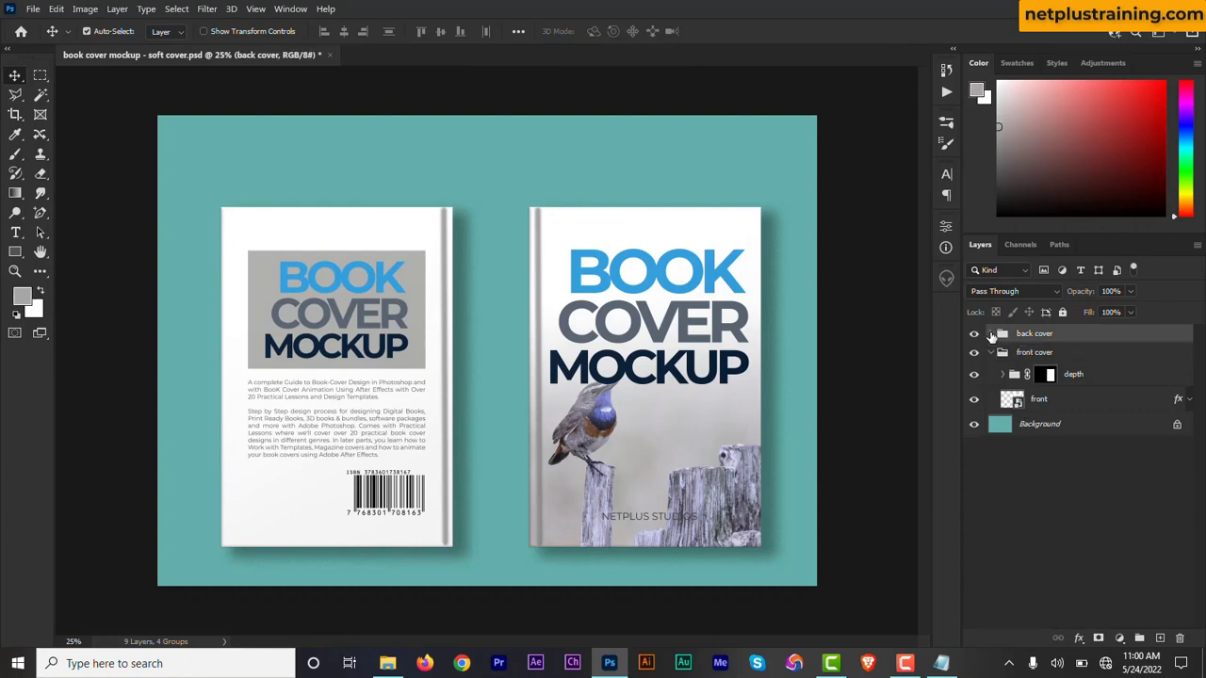
{"action": "left_click", "coordinate": [990, 353]}
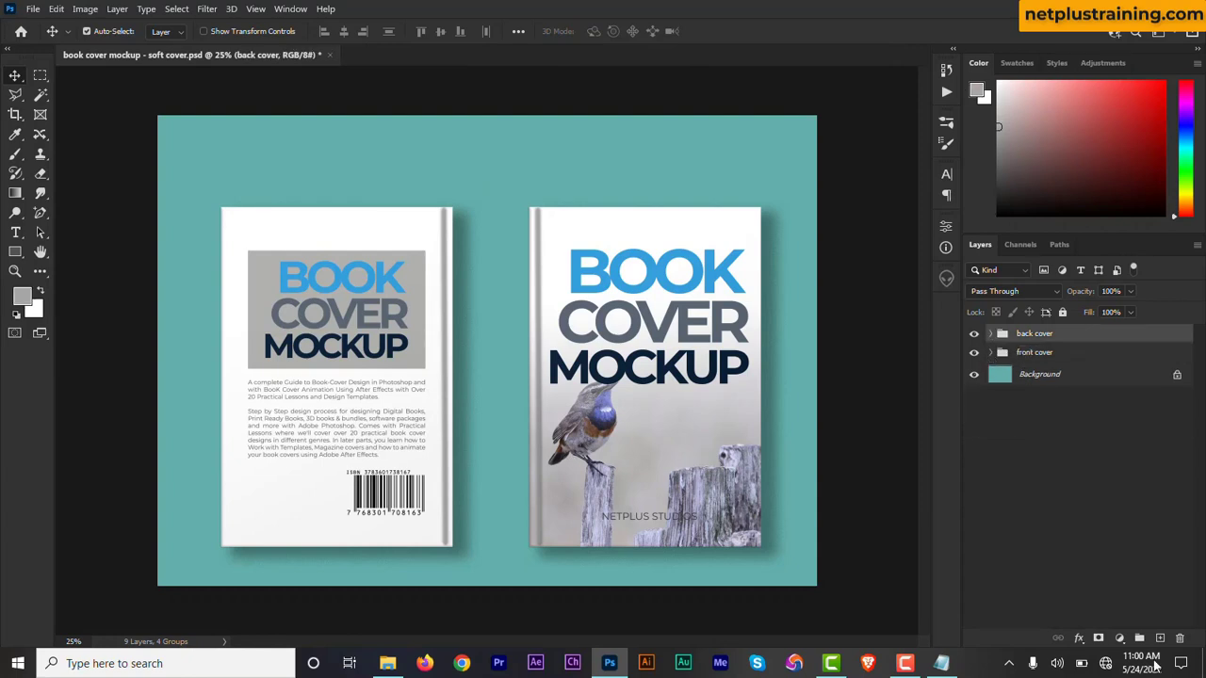
{"action": "left_click", "coordinate": [1140, 639]}
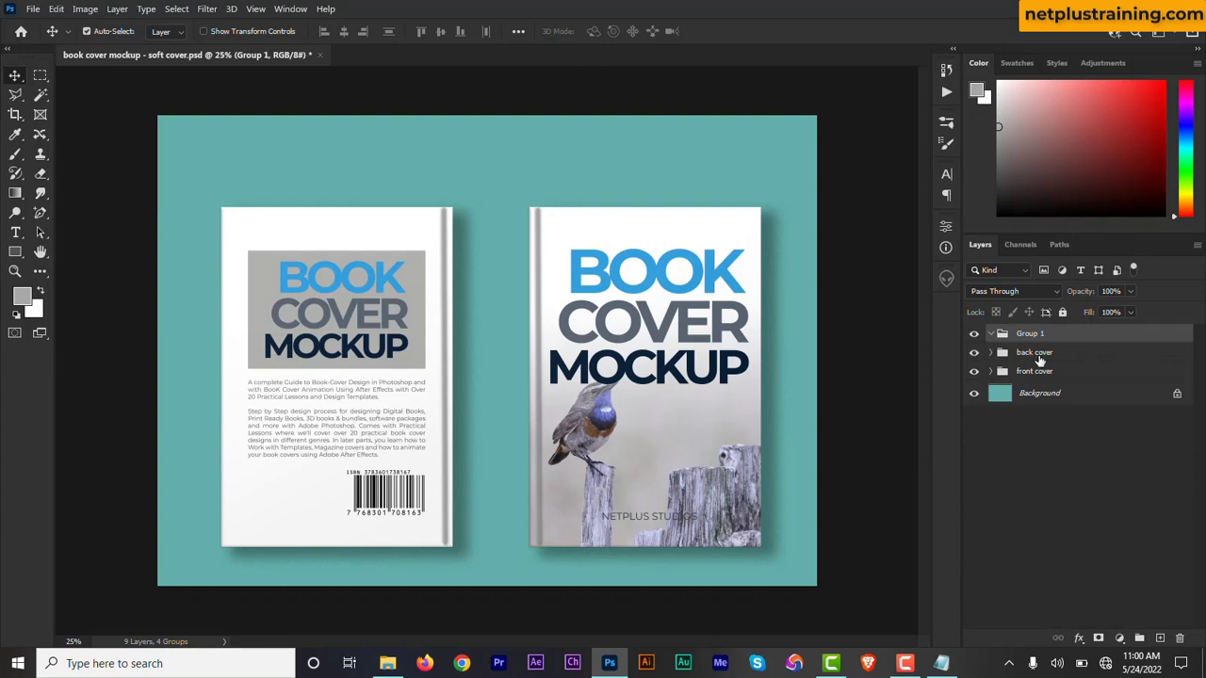
{"action": "double_click", "coordinate": [1030, 338]}
{"action": "type", "text": "spine"}
{"action": "left_click", "coordinate": [993, 338]}
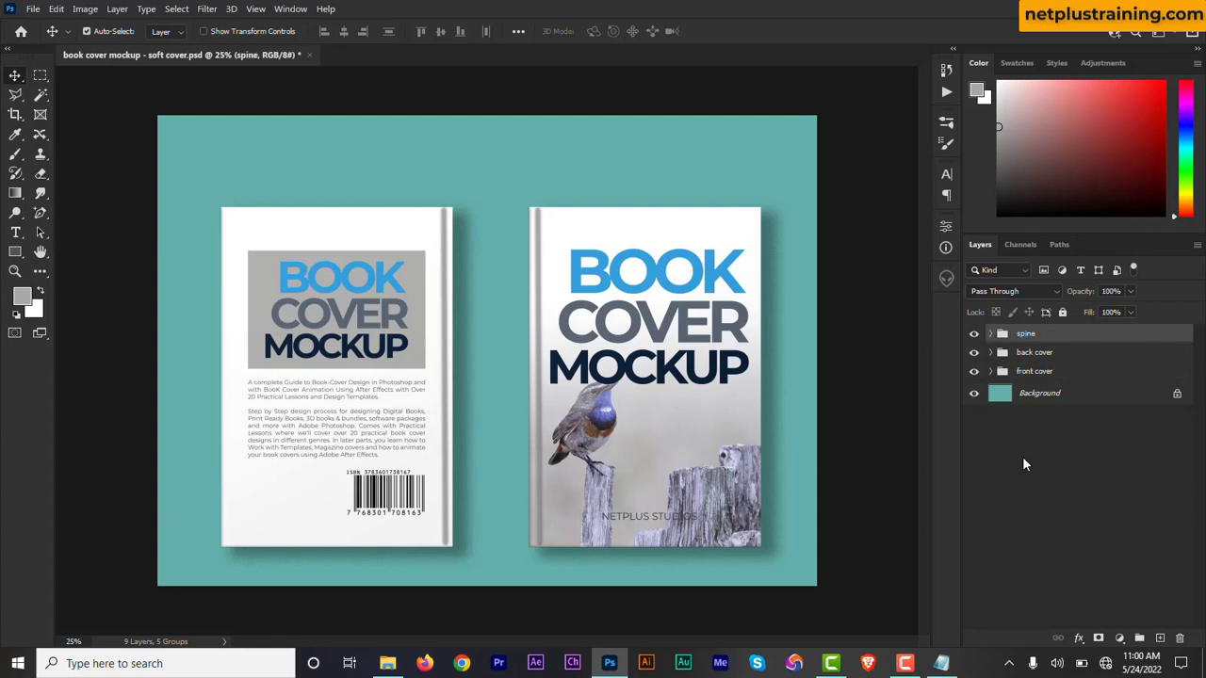
Draw a full-height rectangle about 212 px wide and 1808 px high over the front cover's left edge.
{"action": "key", "text": "u"}
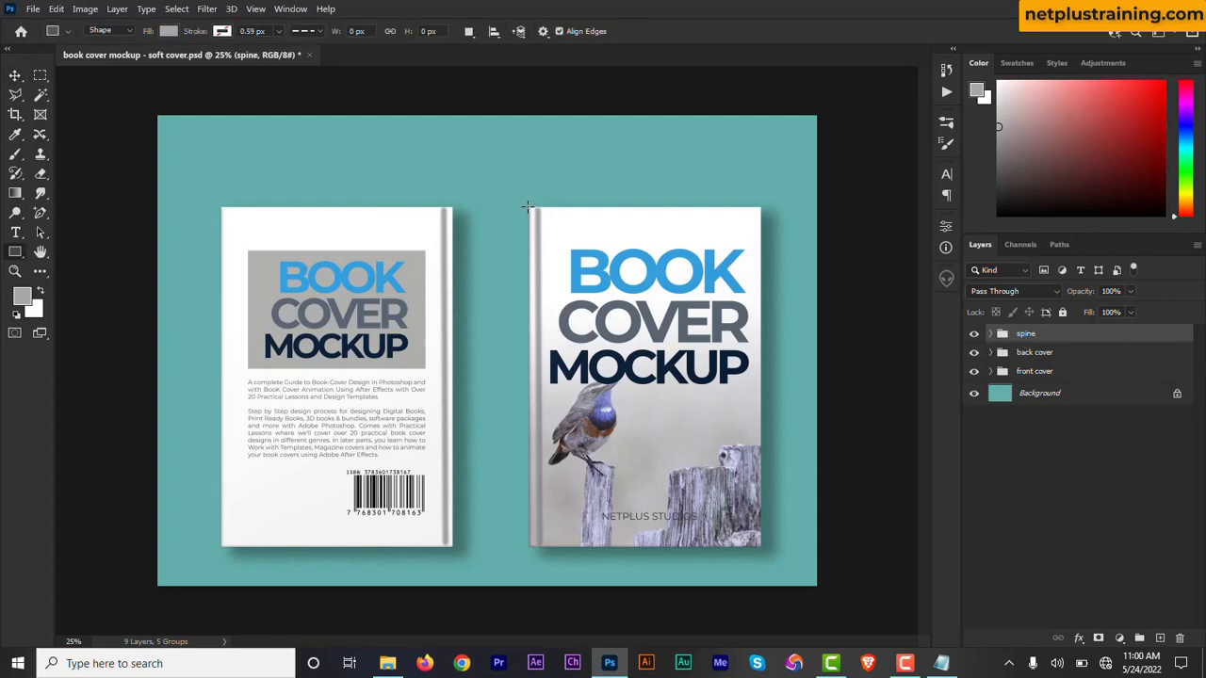
{"action": "left_click_drag", "start_coordinate": [528, 205], "coordinate": [566, 547]}
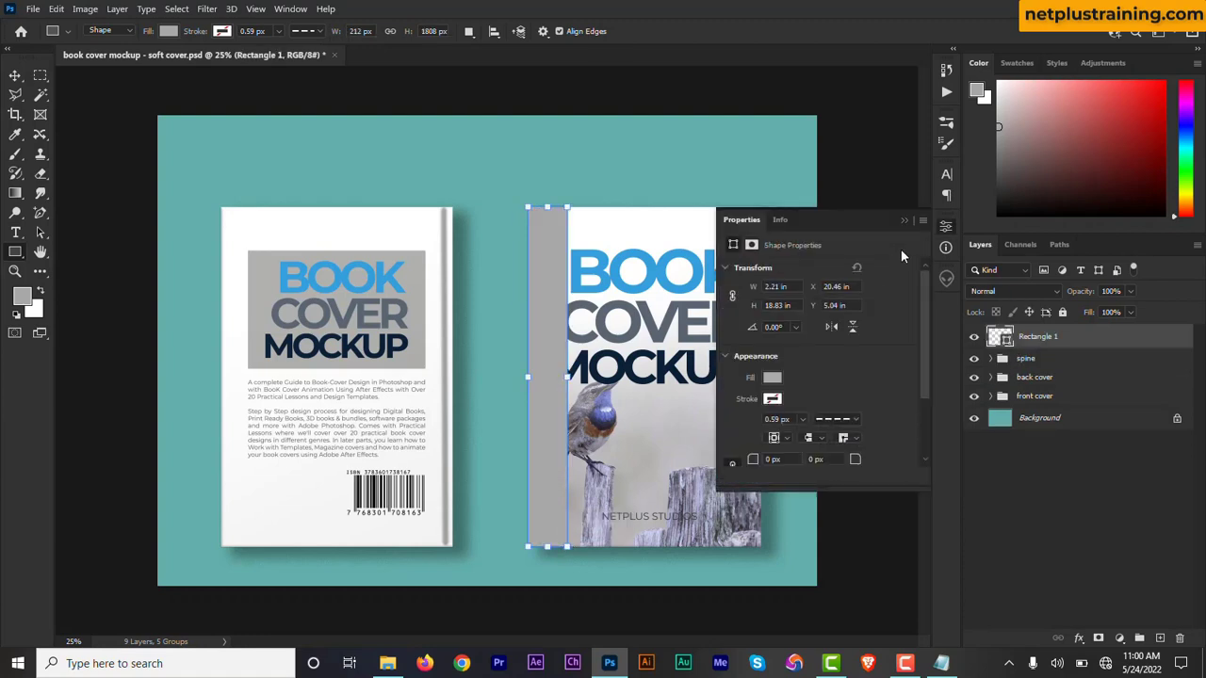
{"action": "left_click", "coordinate": [903, 219]}
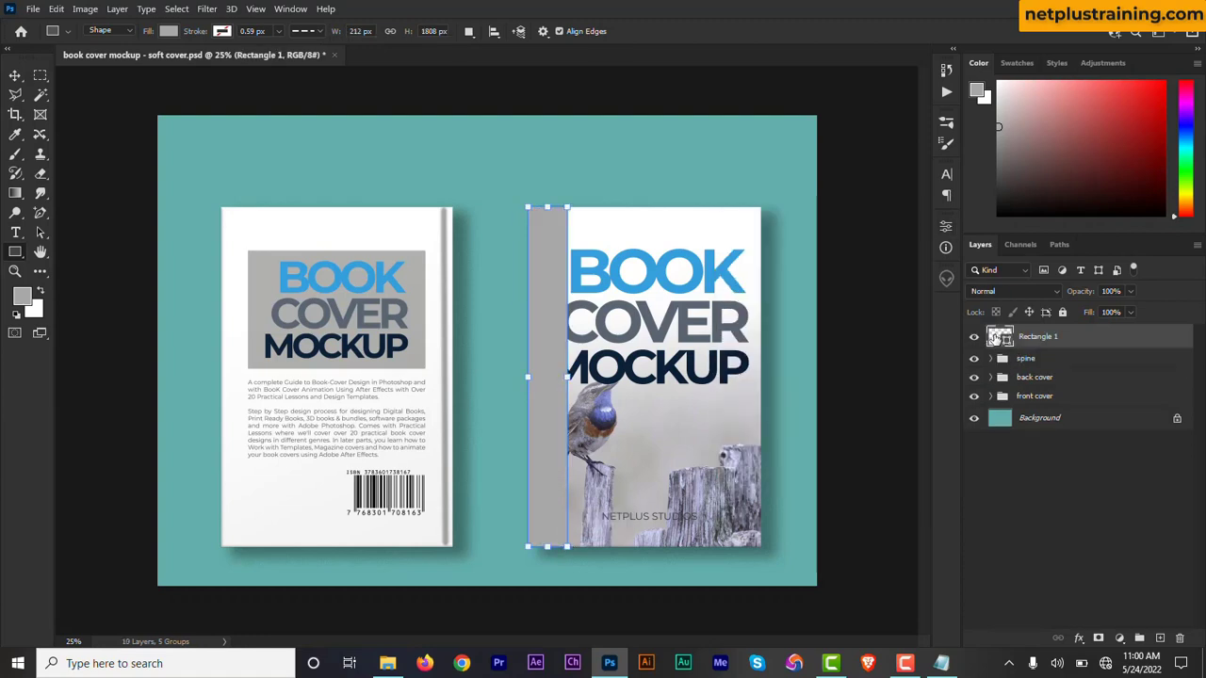
Fill the rectangle with white (ffffff) and move it into the gap between the two covers.
{"action": "double_click", "coordinate": [996, 338]}
{"action": "left_click", "coordinate": [603, 226]}
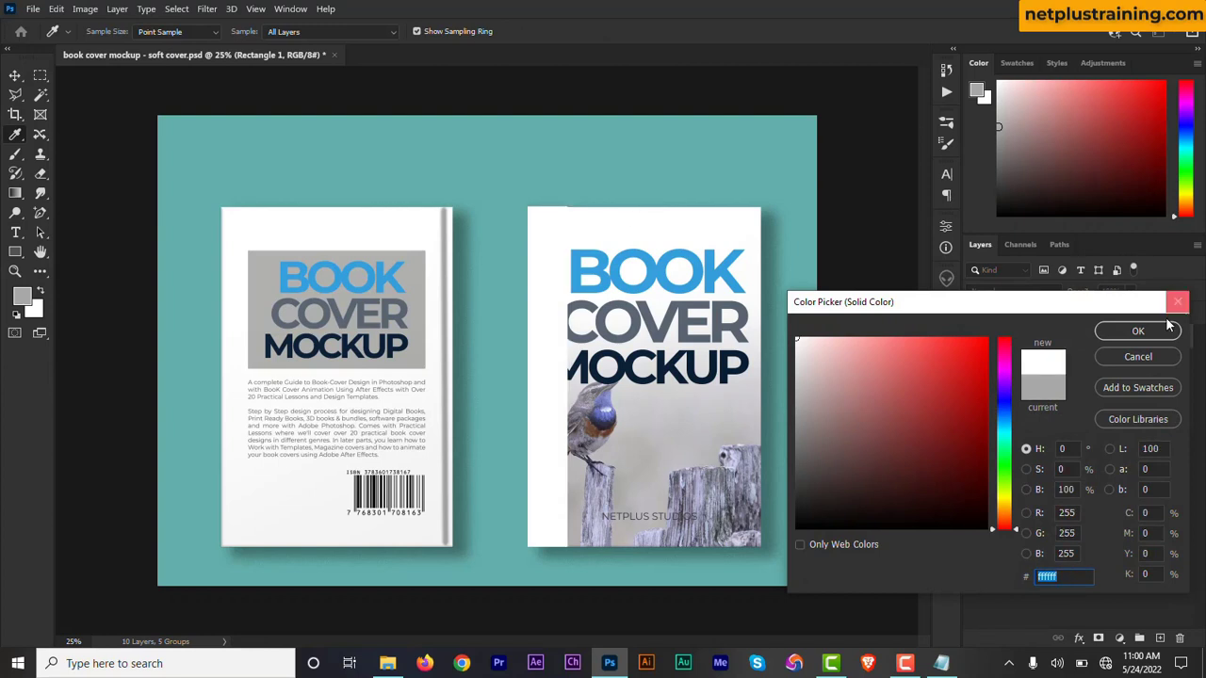
{"action": "left_click", "coordinate": [1140, 332]}
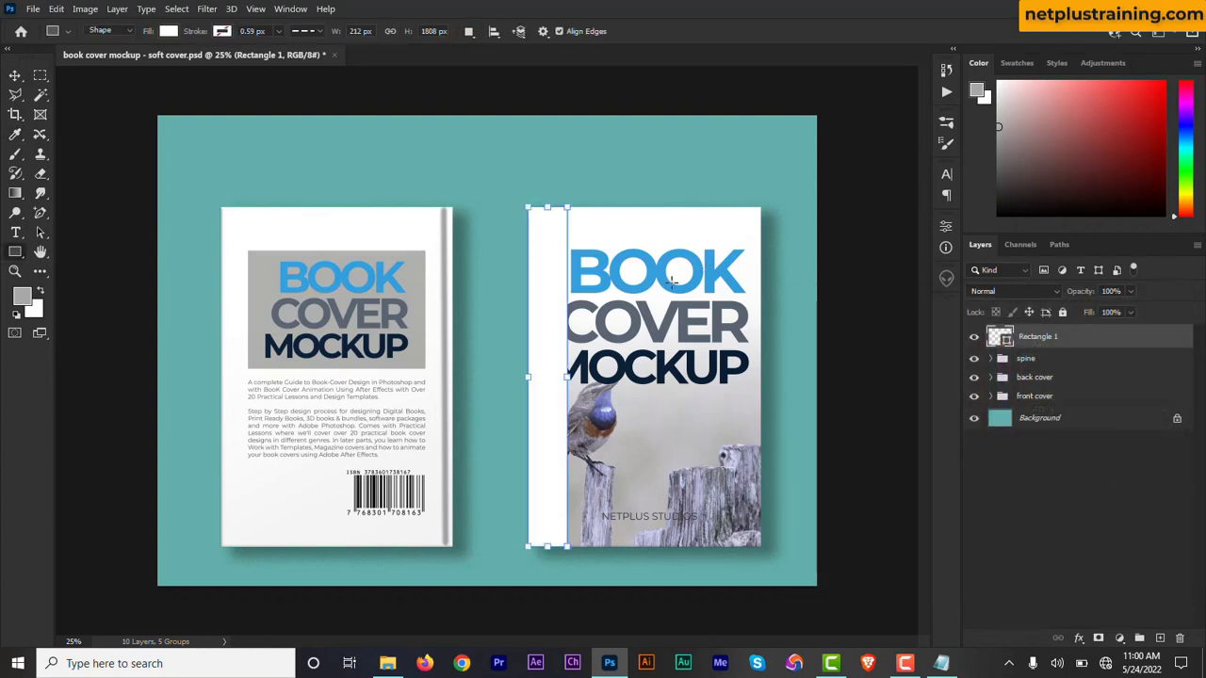
{"action": "left_click", "coordinate": [15, 75]}
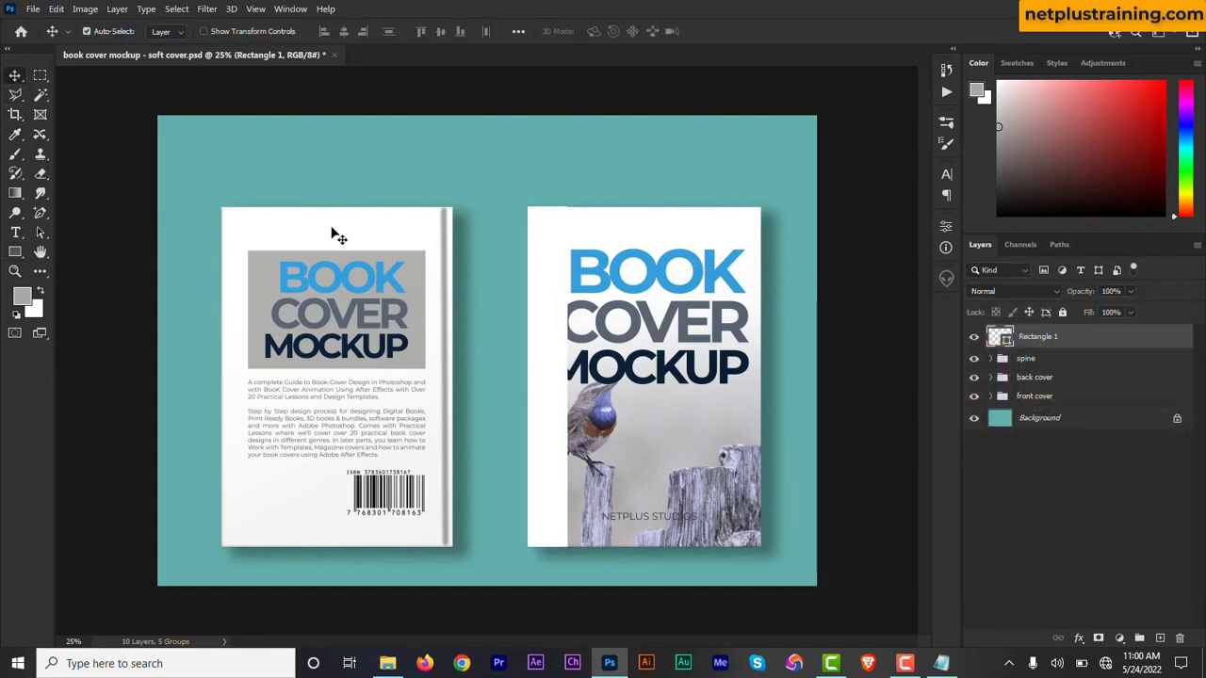
{"action": "left_click_drag", "start_coordinate": [555, 337], "coordinate": [503, 343]}
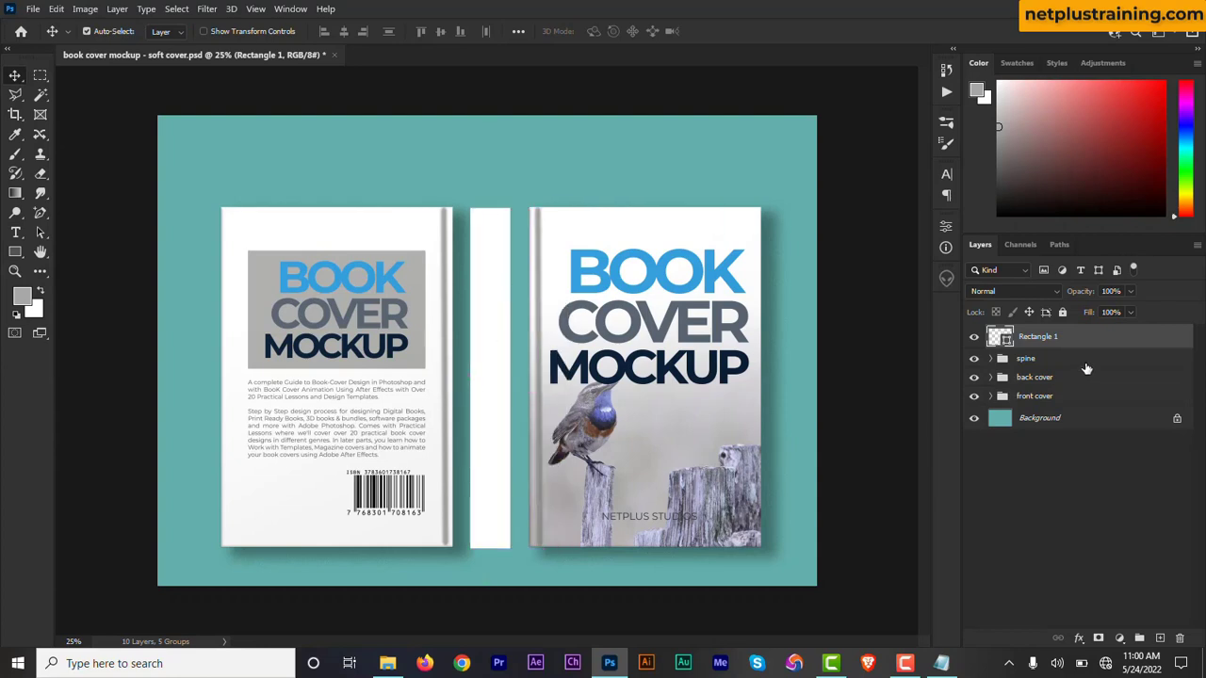
Shift the back cover group left and the front cover group right to widen the gap around the spine rectangle.
{"action": "left_click", "coordinate": [1062, 380]}
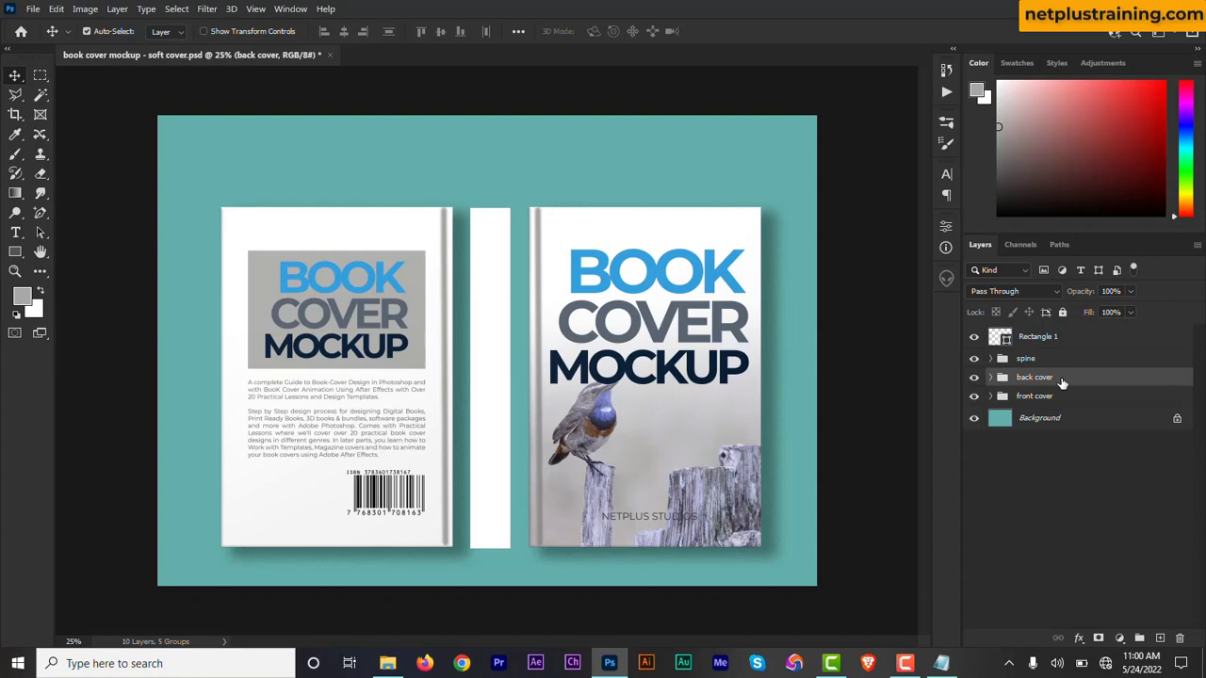
{"action": "key", "text": "ctrl+t"}
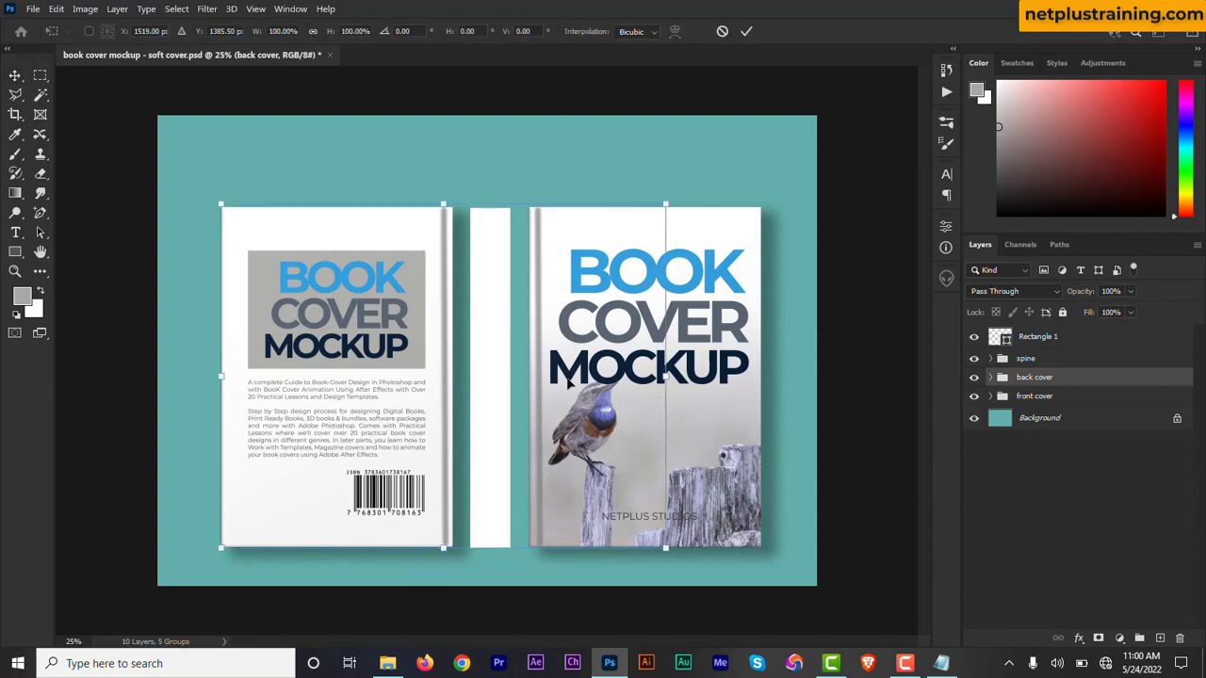
{"action": "left_click_drag", "start_coordinate": [437, 385], "coordinate": [394, 386]}
{"action": "key", "text": "Return"}
{"action": "left_click", "coordinate": [1042, 398]}
{"action": "key", "text": "ctrl+t"}
{"action": "left_click_drag", "start_coordinate": [673, 405], "coordinate": [691, 404]}
{"action": "left_click", "coordinate": [751, 34]}
Put the Rectangle 1 layer in the spine group and widen the rectangle leftward to about 109.43%.
{"action": "left_click_drag", "start_coordinate": [1028, 341], "coordinate": [1027, 359]}
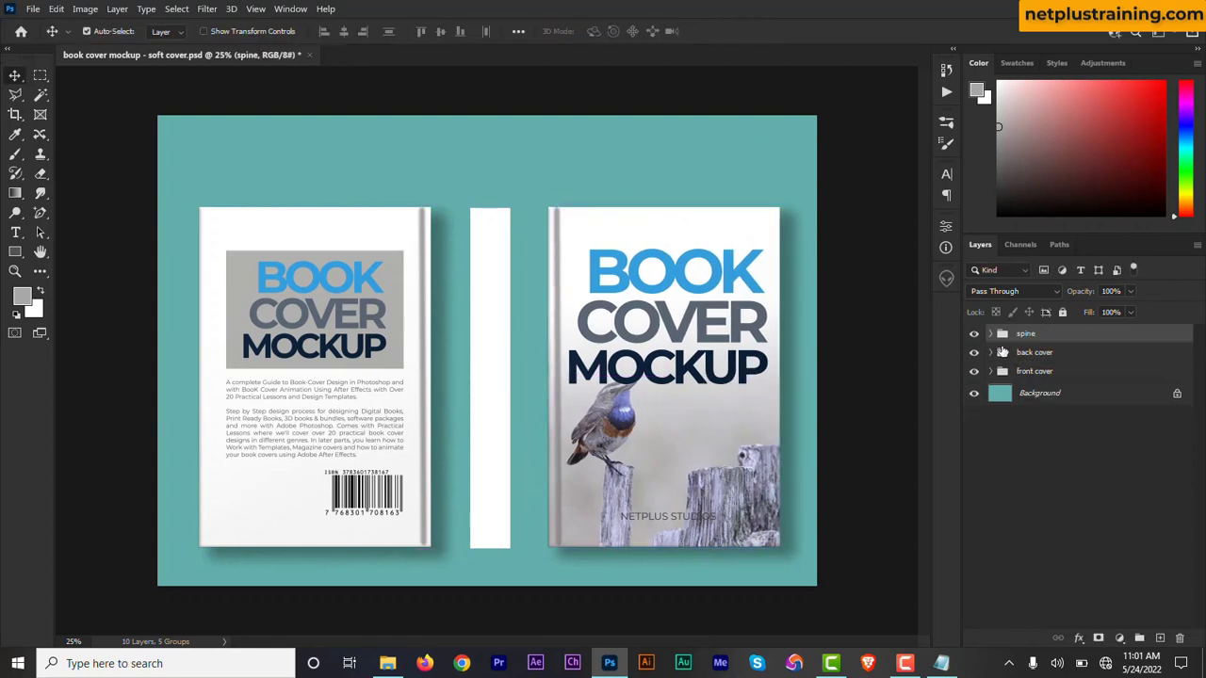
{"action": "left_click", "coordinate": [991, 334]}
{"action": "left_click", "coordinate": [1015, 364]}
{"action": "key", "text": "ctrl+t"}
{"action": "left_click_drag", "start_coordinate": [470, 379], "coordinate": [465, 380]}
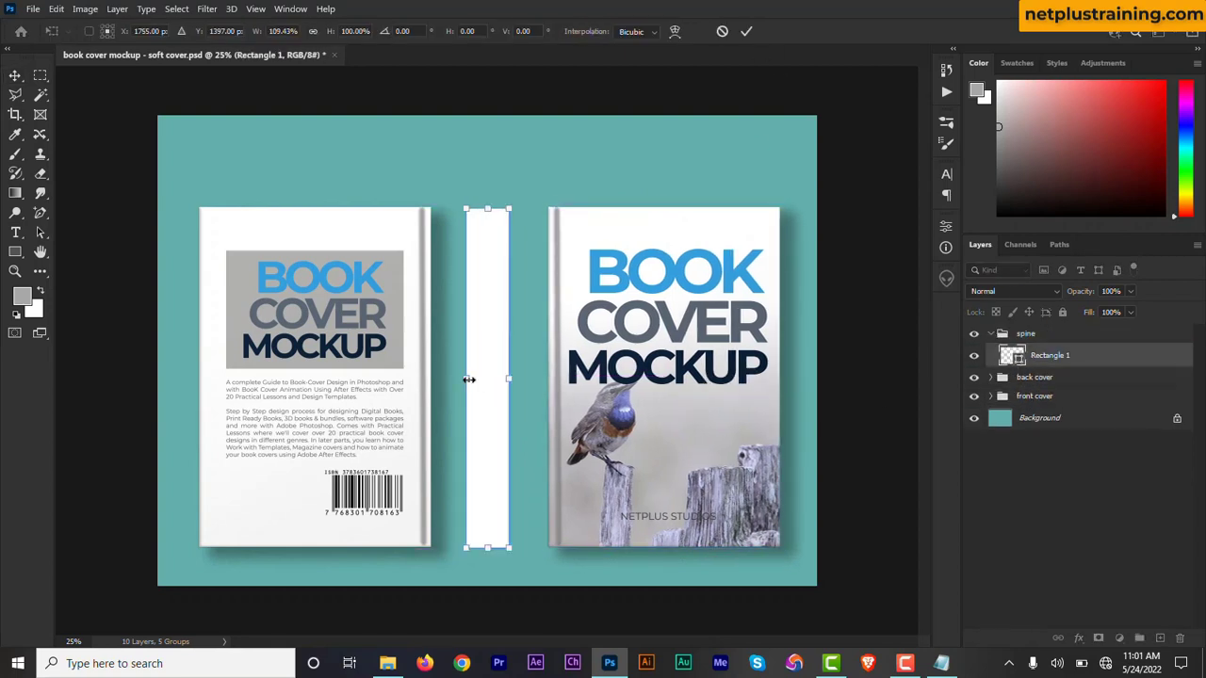
{"action": "left_click", "coordinate": [746, 32]}
Adjust the spine rectangle's horizontal position so it sits centred between the back and front covers.
{"action": "left_click_drag", "start_coordinate": [472, 326], "coordinate": [475, 327]}
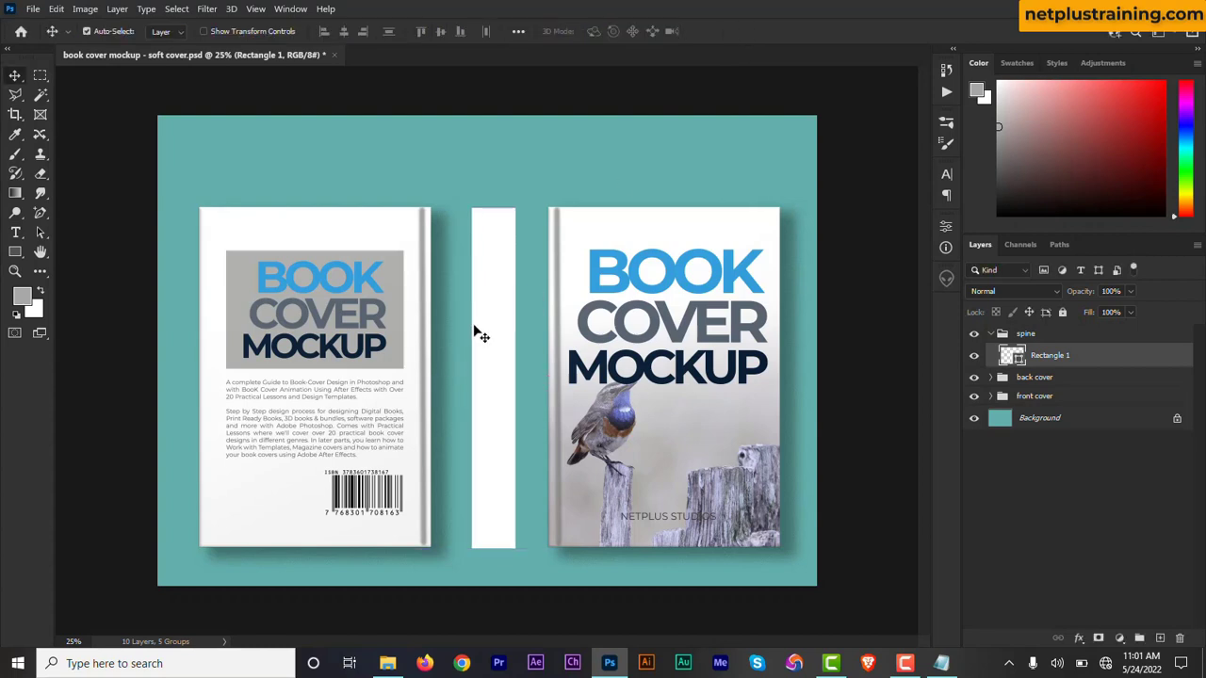
{"action": "key", "text": "shift+Left"}
{"action": "key", "text": "shift+Left"}
{"action": "key", "text": "shift+Left"}
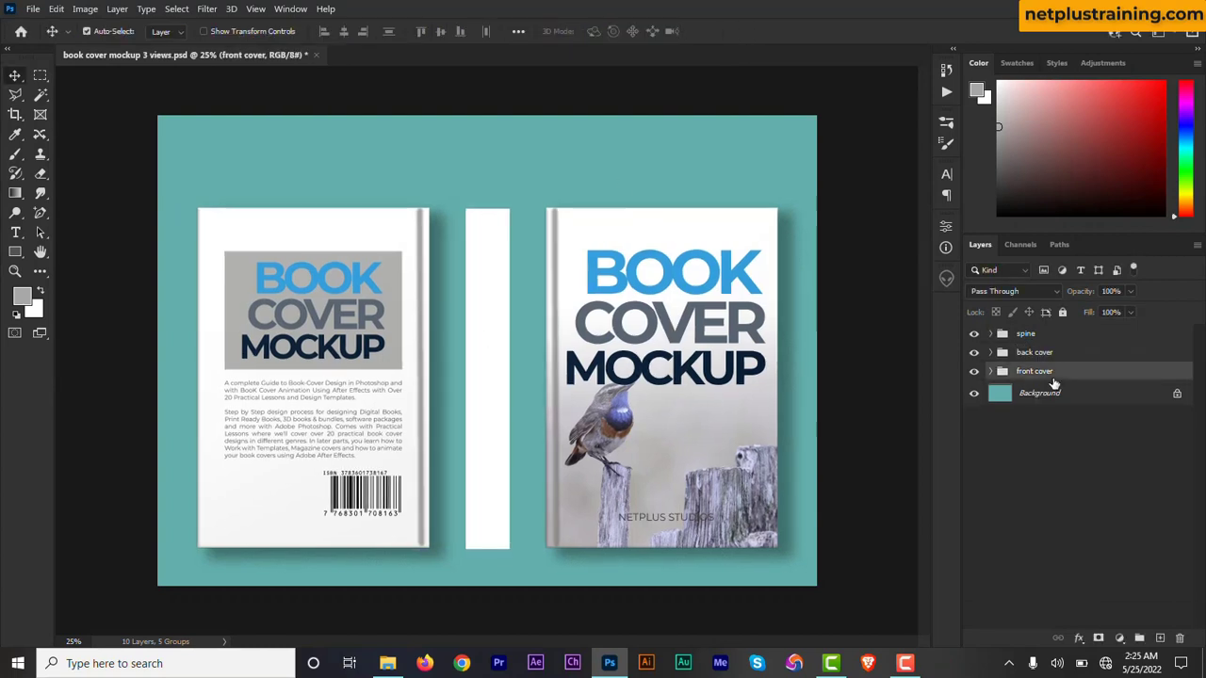
Move the spine, back cover and front cover groups together slightly upward on the canvas.
{"action": "left_click", "coordinate": [1049, 339], "text": "shift"}
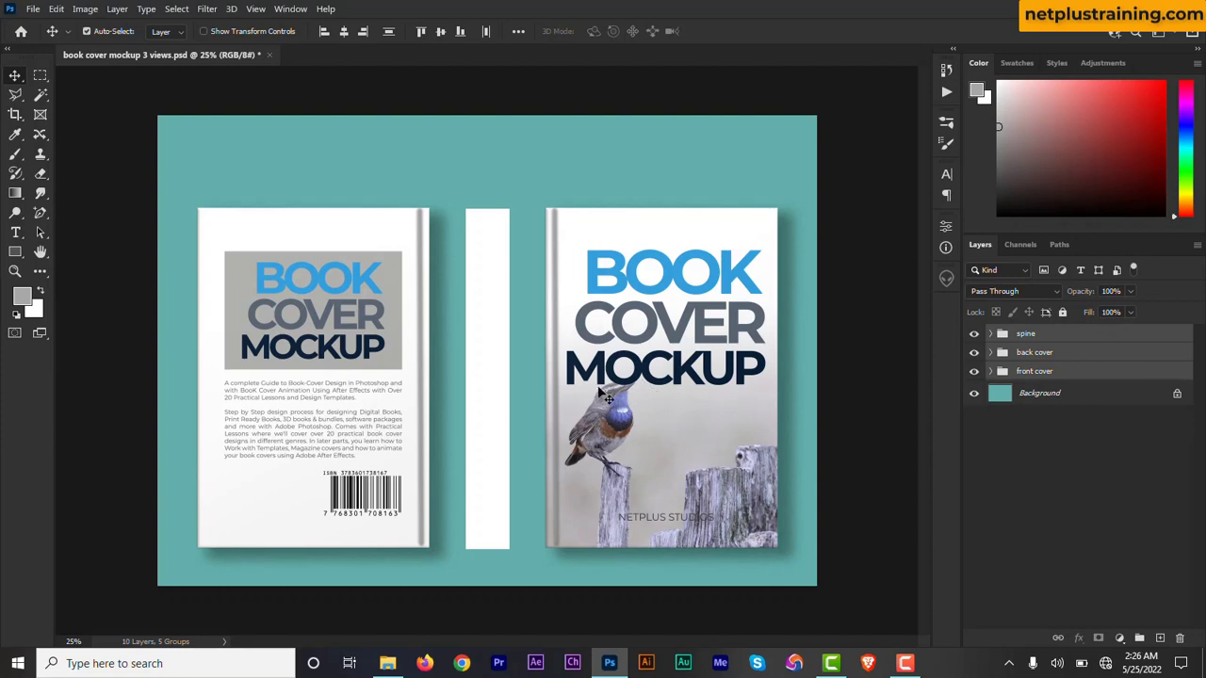
{"action": "key", "text": "ctrl+t"}
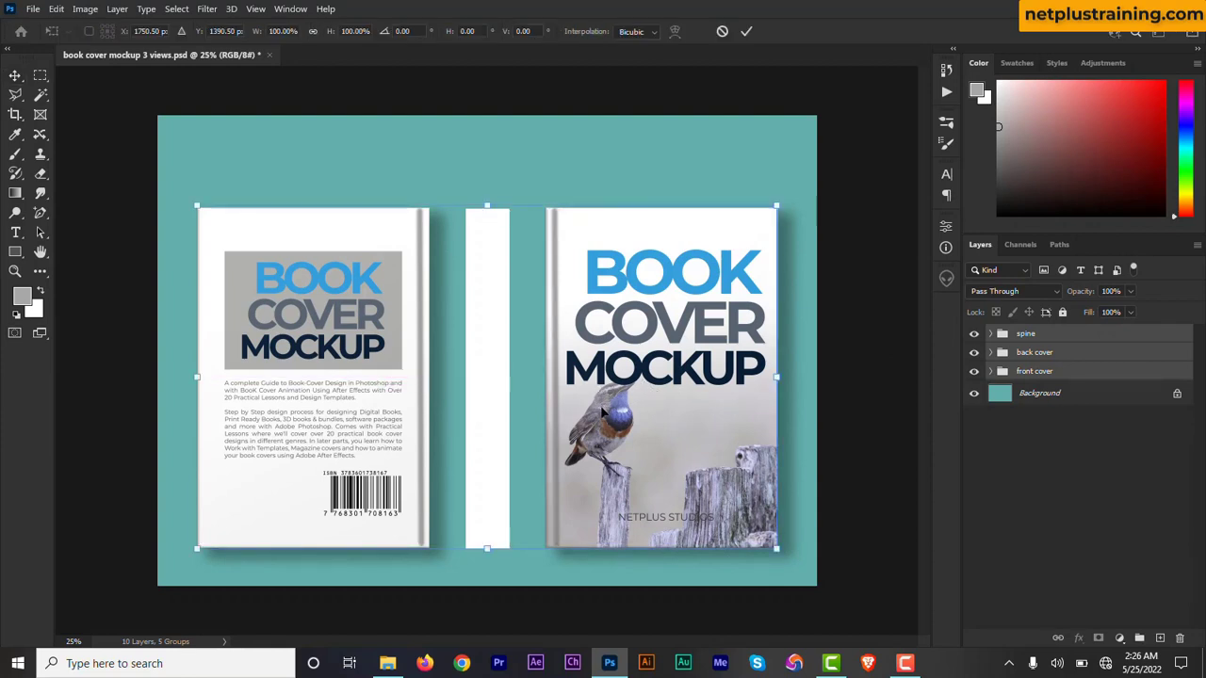
{"action": "left_click_drag", "start_coordinate": [603, 412], "coordinate": [603, 384]}
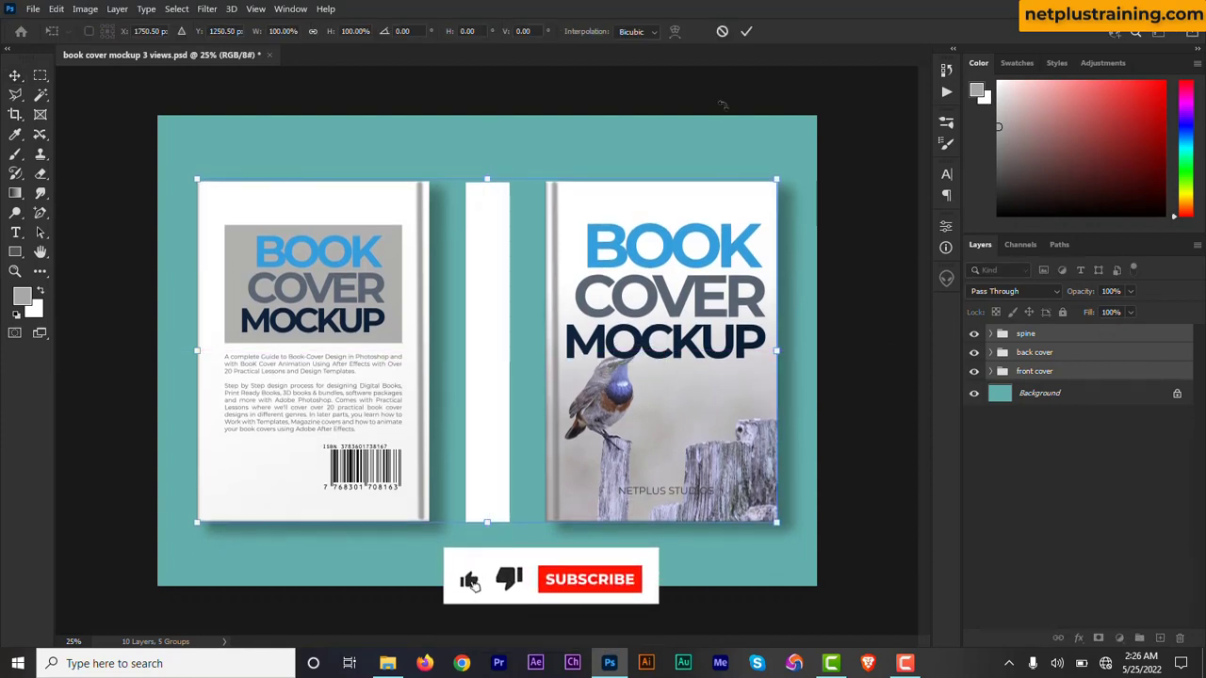
{"action": "left_click", "coordinate": [747, 31]}
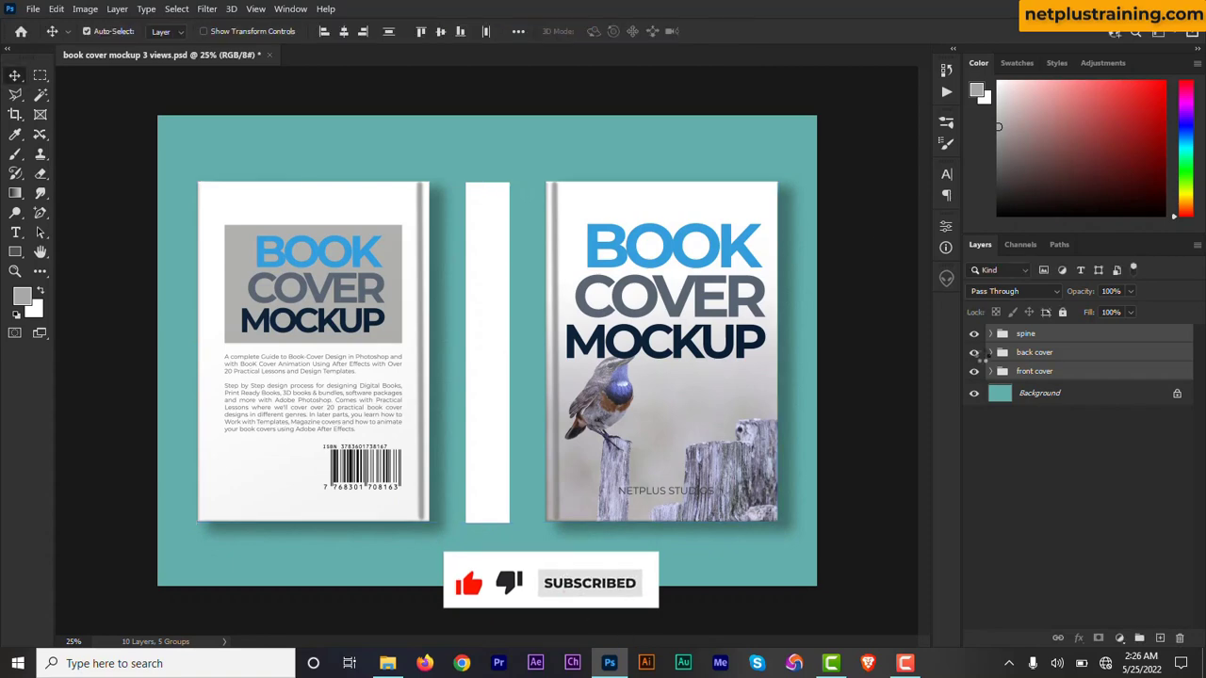
Convert the spine rectangle layer to a smart object and open its contents for editing.
{"action": "left_click", "coordinate": [1040, 451]}
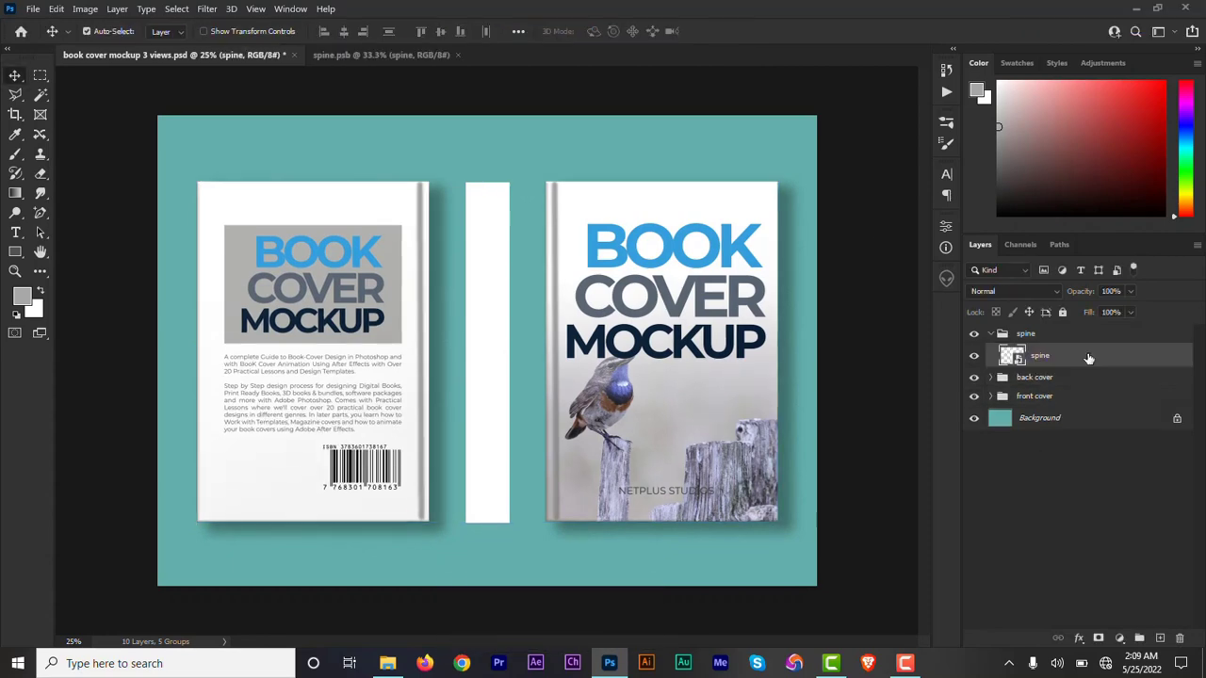
{"action": "right_click", "coordinate": [1089, 358]}
{"action": "left_click", "coordinate": [953, 145]}
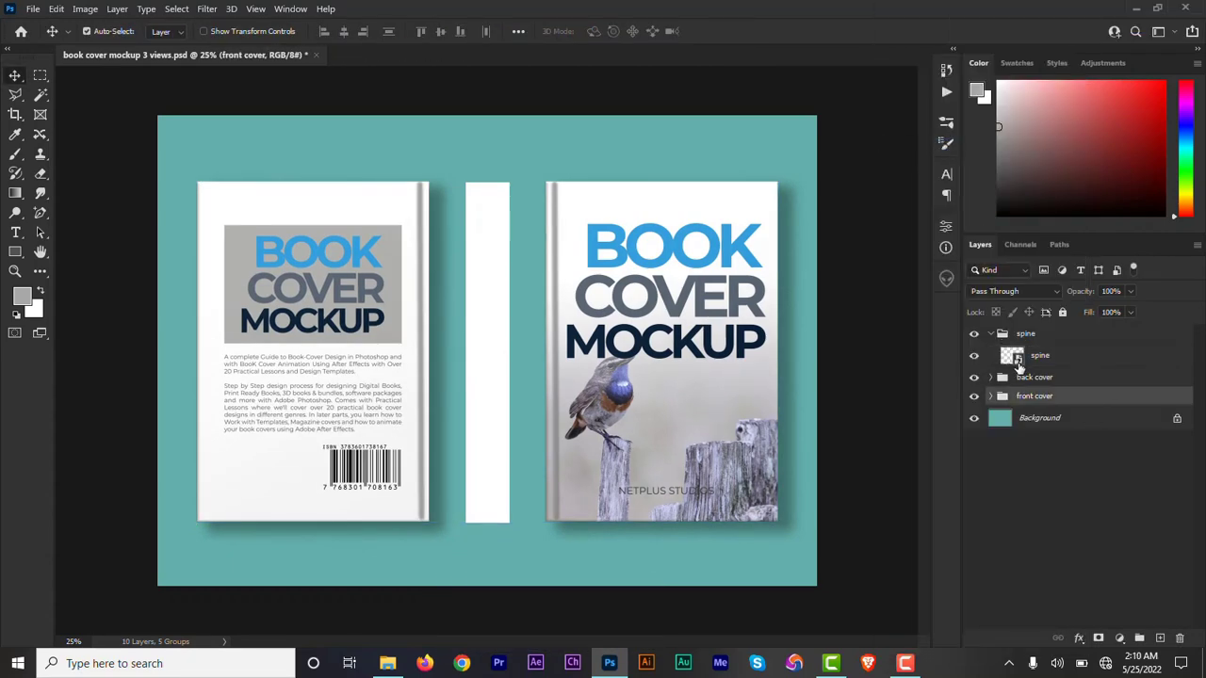
{"action": "double_click", "coordinate": [1014, 358]}
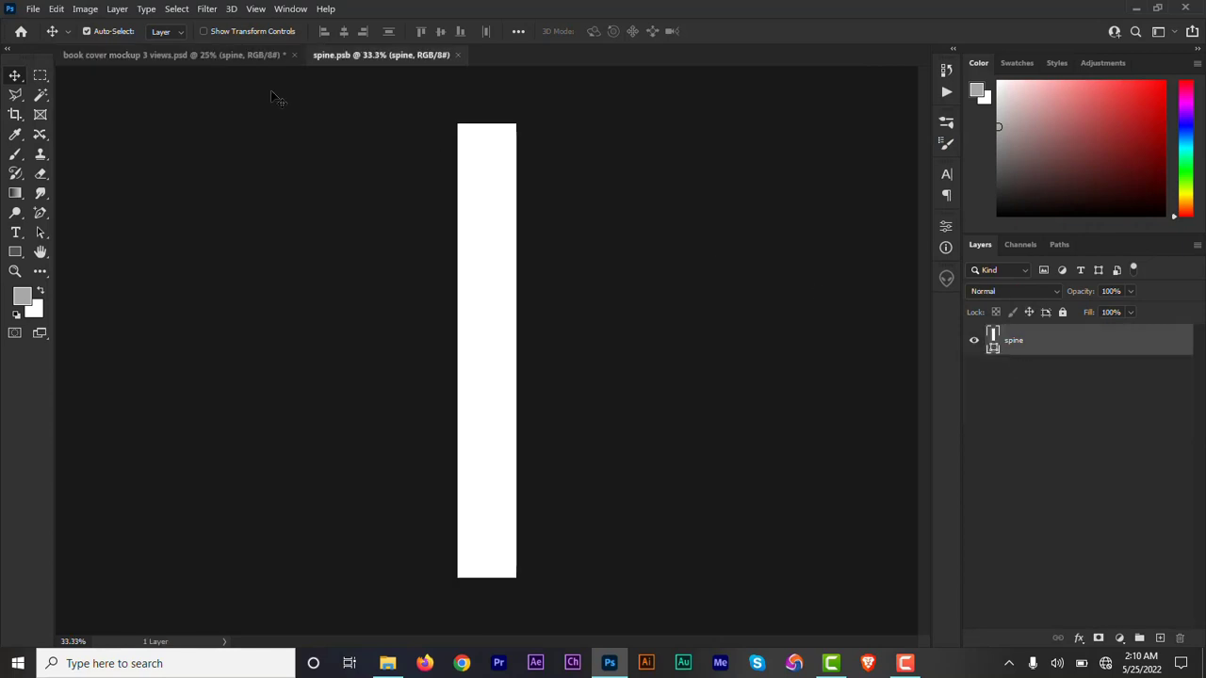
Copy the netplus studios, mockup, cover and book text layers from the front cover's smart object into spine.psb.
{"action": "left_click", "coordinate": [204, 54]}
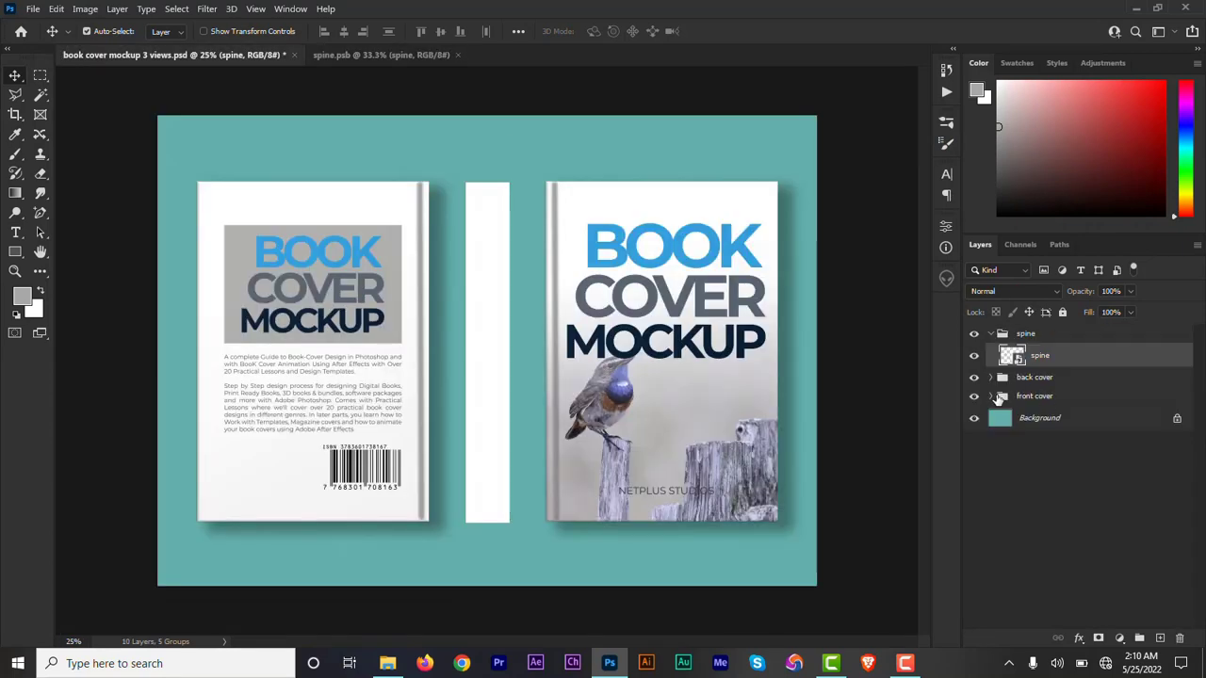
{"action": "left_click", "coordinate": [991, 397]}
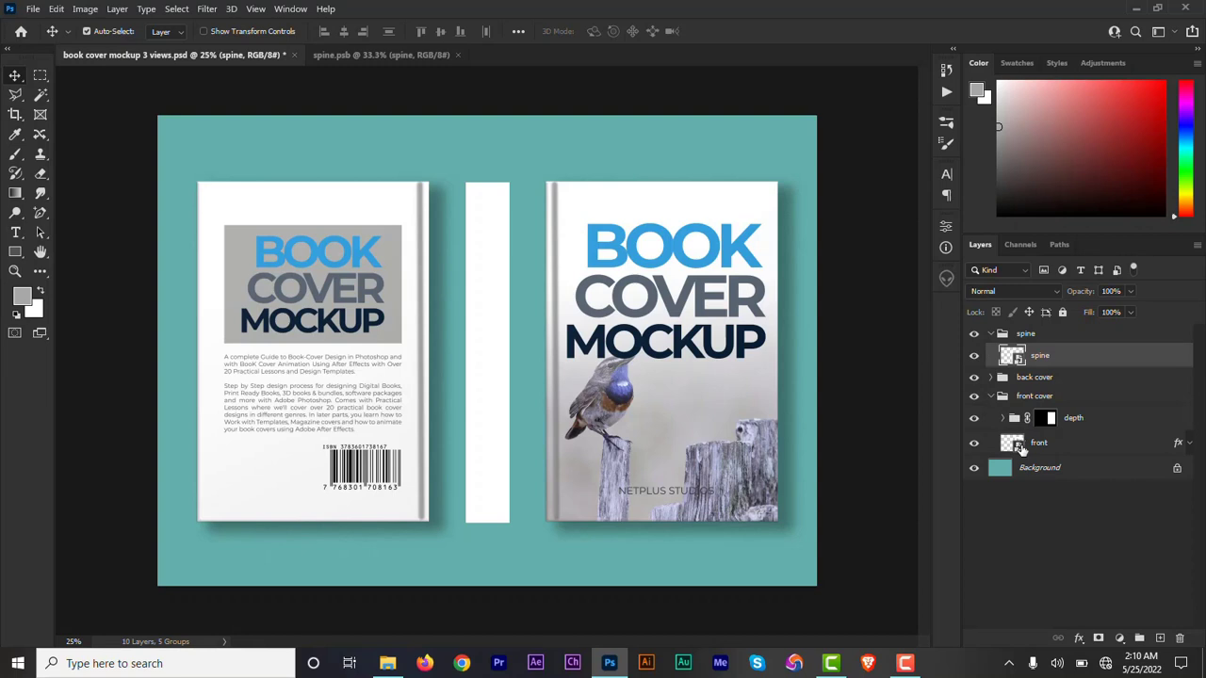
{"action": "double_click", "coordinate": [1020, 447]}
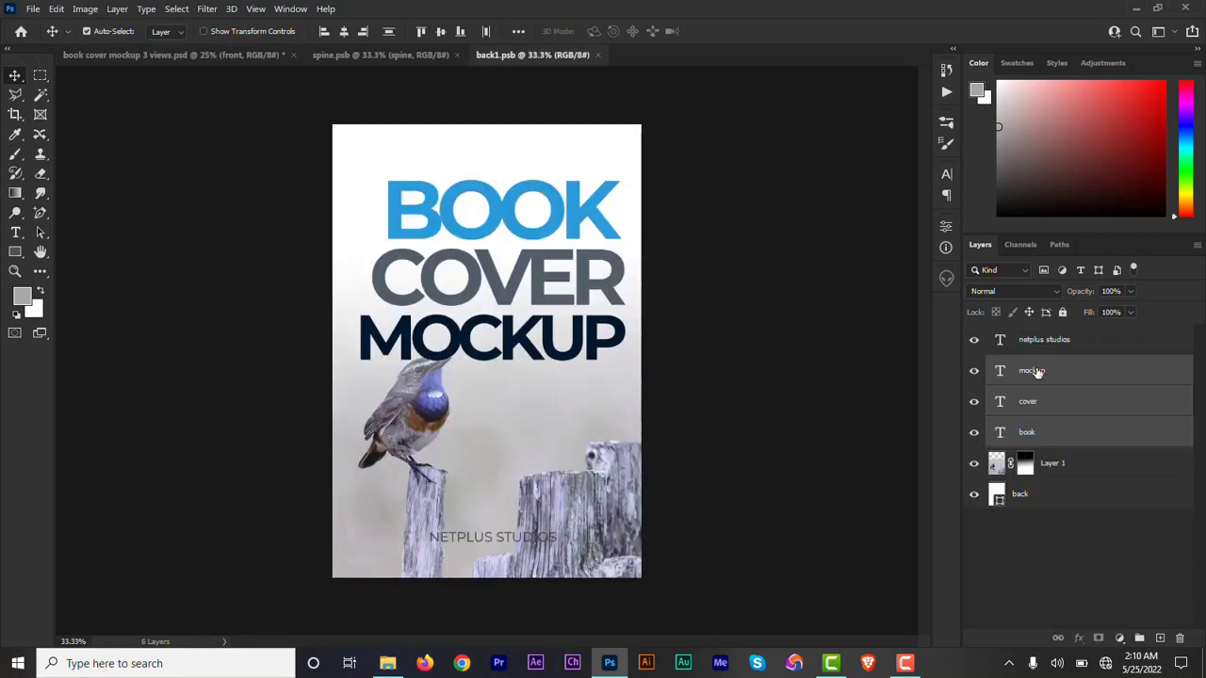
{"action": "left_click", "coordinate": [1036, 347], "text": "shift"}
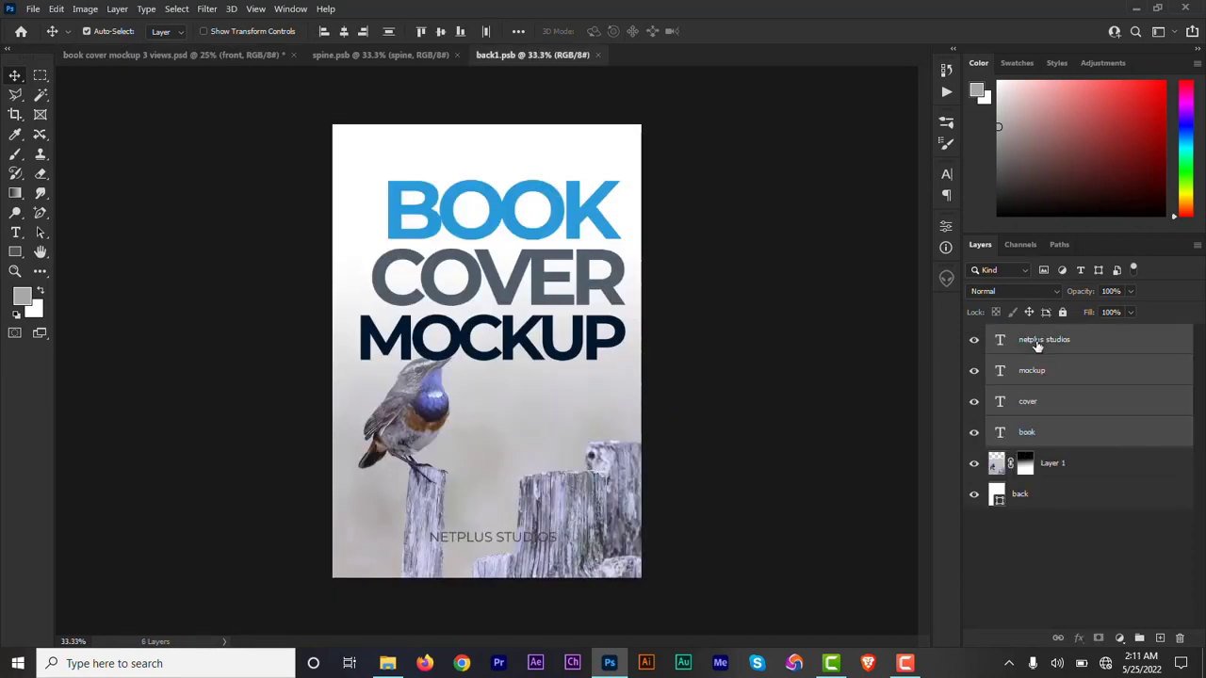
{"action": "left_click_drag", "start_coordinate": [1037, 347], "coordinate": [484, 296]}
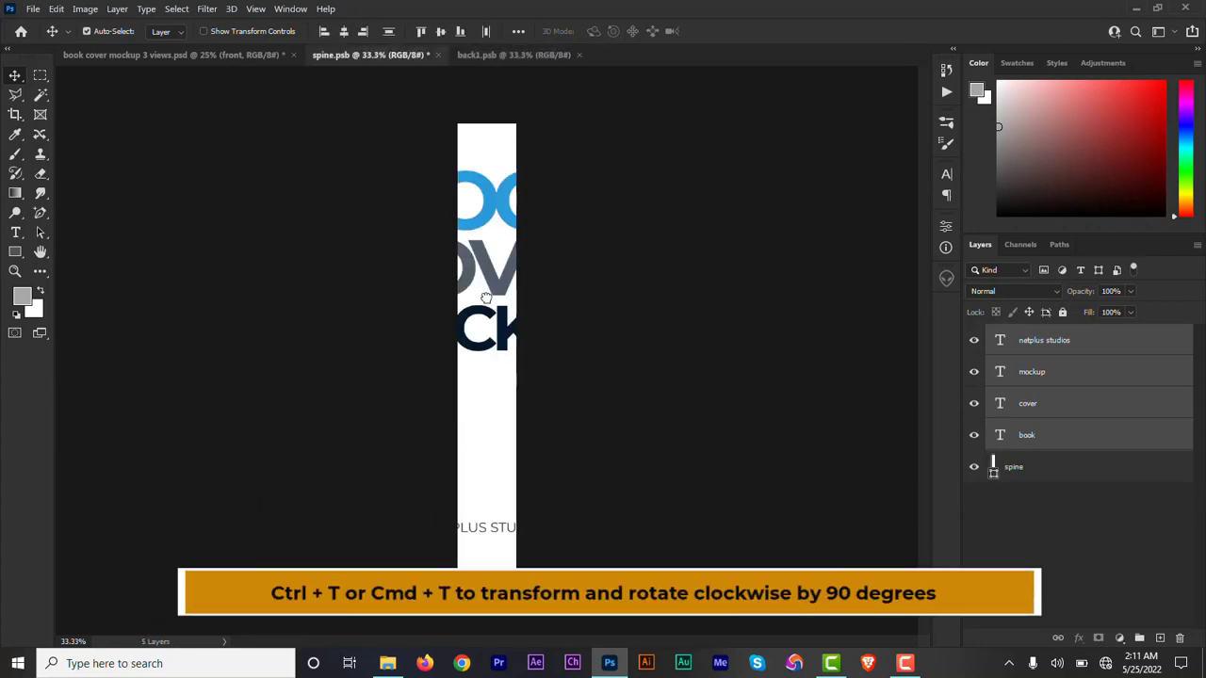
Scale the four copied text layers together down to about 88.65%.
{"action": "key", "text": "ctrl+t"}
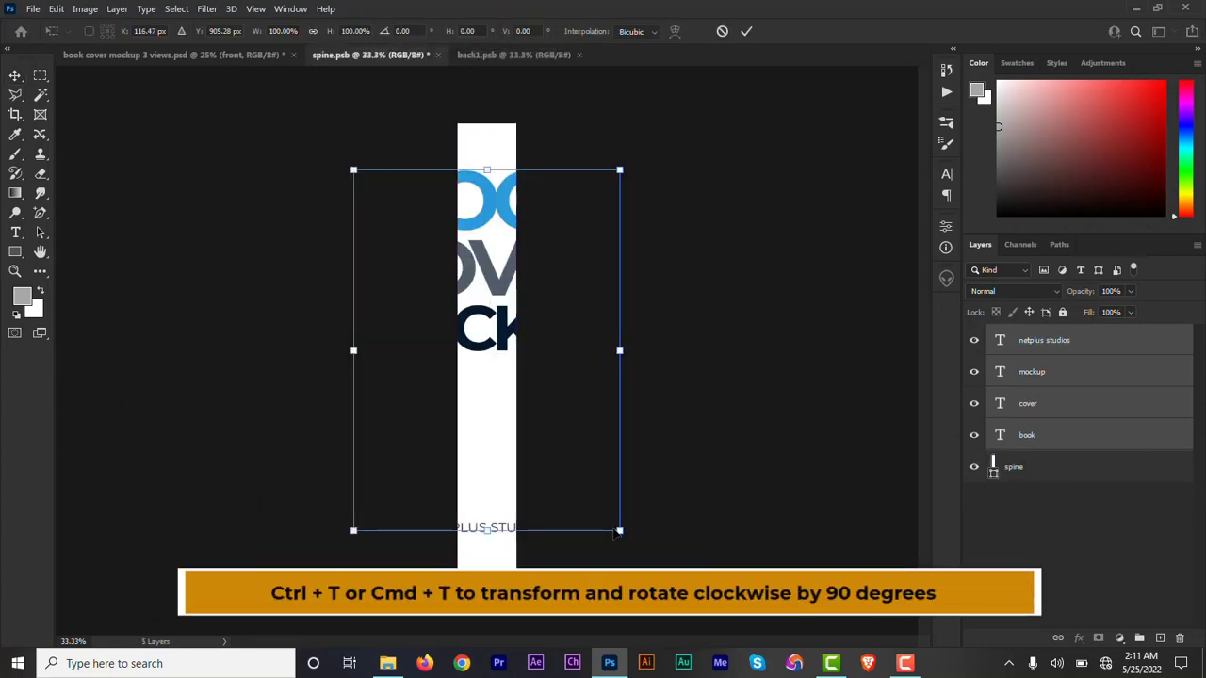
{"action": "left_click_drag", "start_coordinate": [619, 531], "coordinate": [589, 490]}
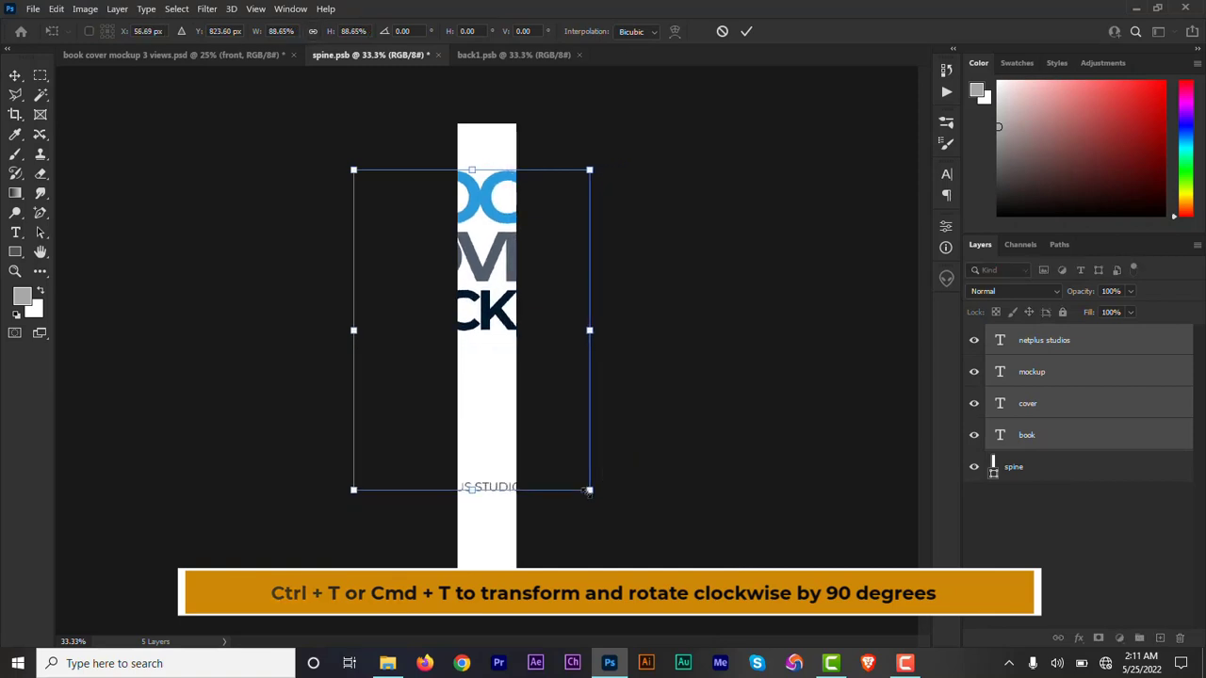
{"action": "left_click", "coordinate": [747, 32]}
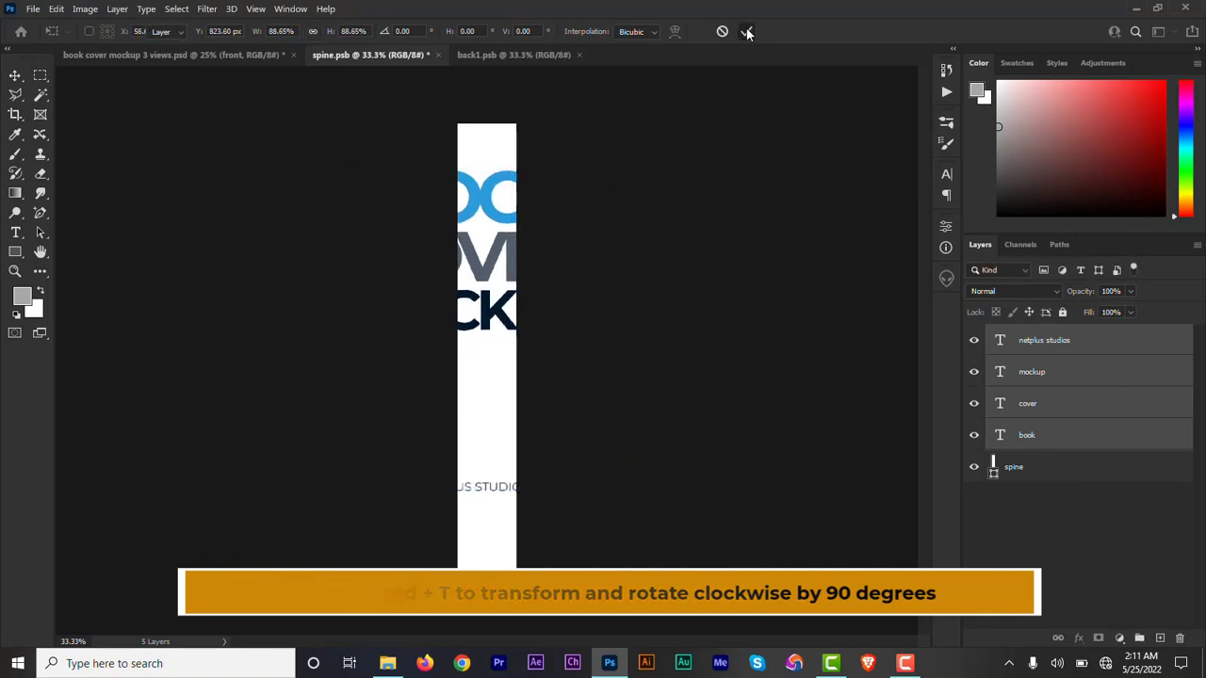
Rotate the book, cover and mockup text layers individually 90 degrees clockwise so they run down the spine.
{"action": "left_click", "coordinate": [1046, 375]}
{"action": "left_click", "coordinate": [1040, 438]}
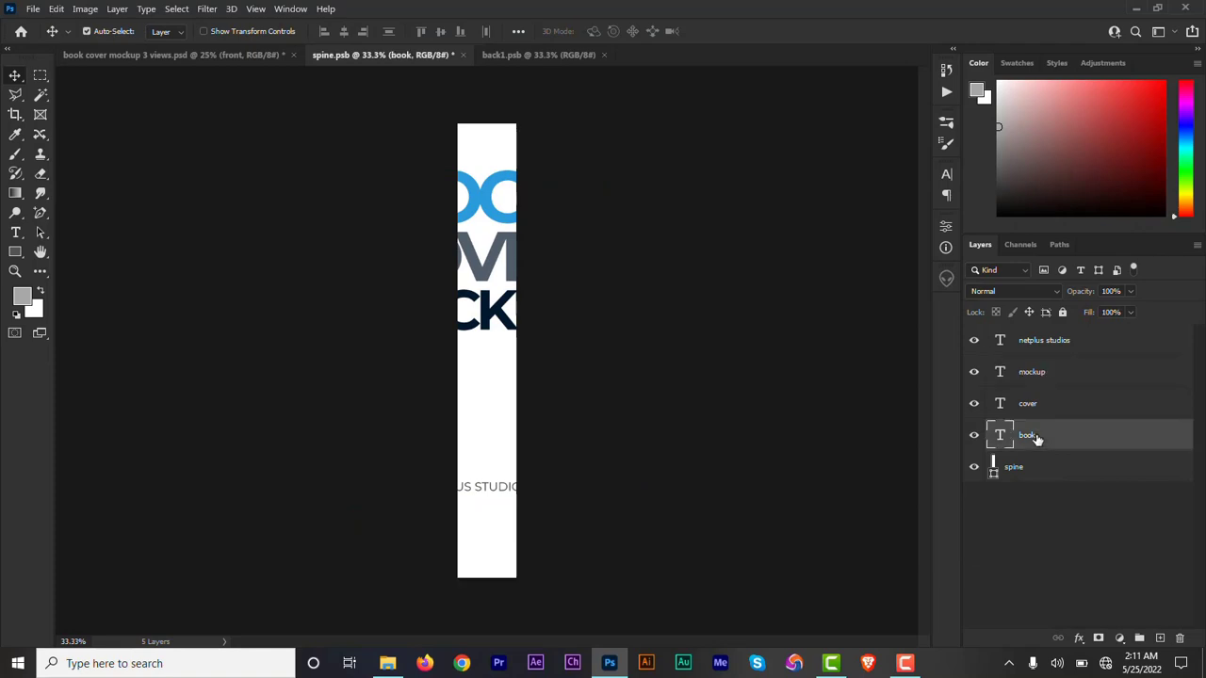
{"action": "key", "text": "ctrl+t"}
{"action": "left_click", "coordinate": [1027, 407]}
{"action": "key", "text": "ctrl+t"}
{"action": "left_click", "coordinate": [1032, 373]}
{"action": "key", "text": "ctrl+t"}
{"action": "left_click_drag", "start_coordinate": [672, 251], "coordinate": [584, 471]}
Reduce the text size of the rotated book, cover and mockup words to fit inside the spine's width.
{"action": "left_click", "coordinate": [1032, 436], "text": "shift"}
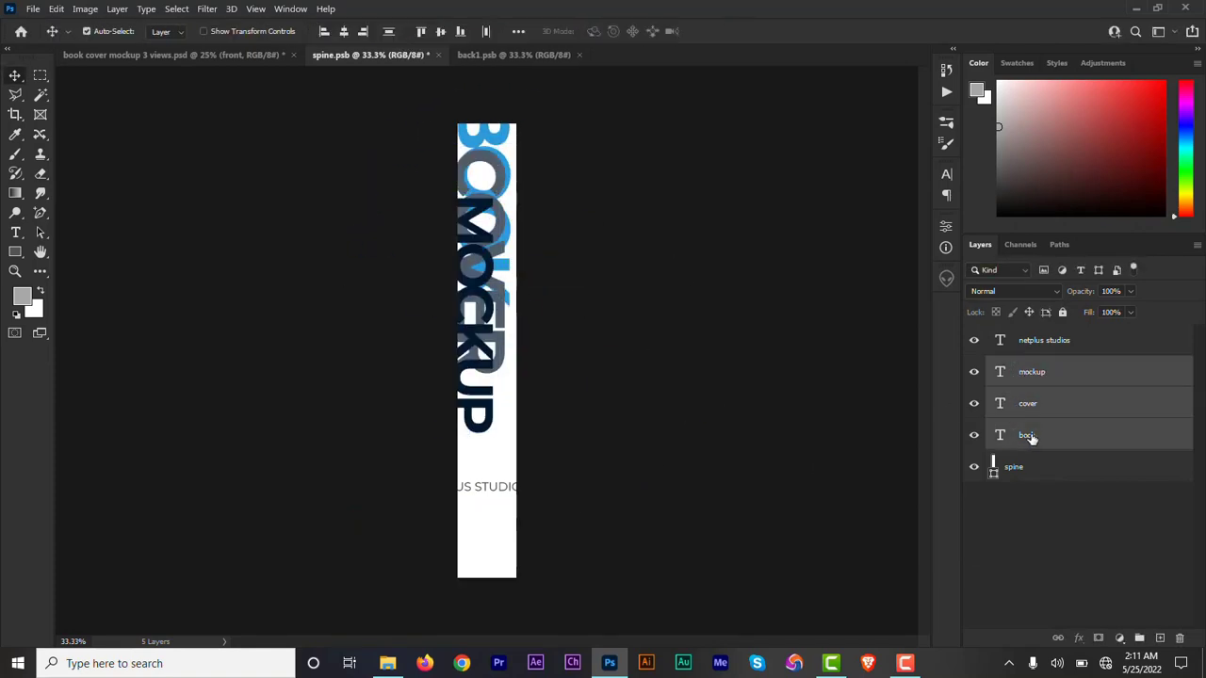
{"action": "double_click", "coordinate": [1000, 437]}
{"action": "left_click_drag", "start_coordinate": [352, 32], "coordinate": [265, 45]}
{"action": "left_click", "coordinate": [719, 32]}
{"action": "left_click", "coordinate": [947, 174]}
{"action": "left_click", "coordinate": [904, 167]}
Line up COVER and MOCKUP beneath BOOK so the three words form one vertical title without overlapping.
{"action": "left_click", "coordinate": [1029, 404]}
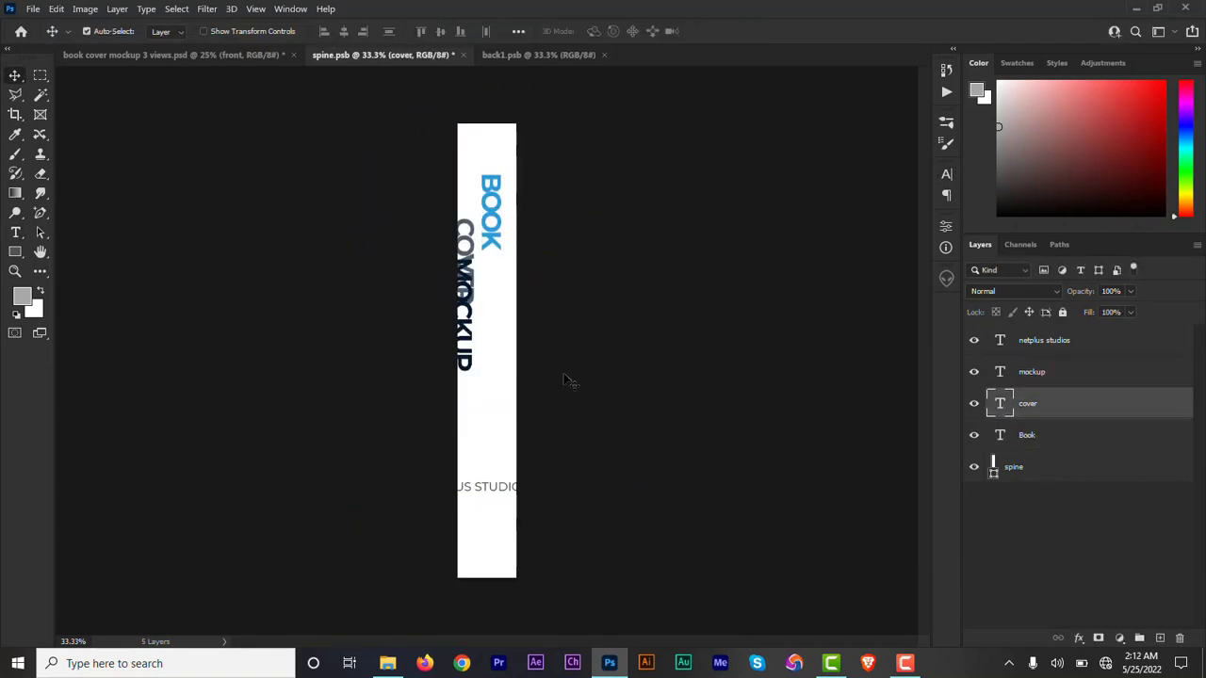
{"action": "left_click", "coordinate": [1032, 373]}
{"action": "left_click_drag", "start_coordinate": [468, 337], "coordinate": [493, 405]}
{"action": "left_click", "coordinate": [1036, 403]}
{"action": "left_click_drag", "start_coordinate": [471, 286], "coordinate": [500, 325]}
{"action": "left_click", "coordinate": [1032, 373]}
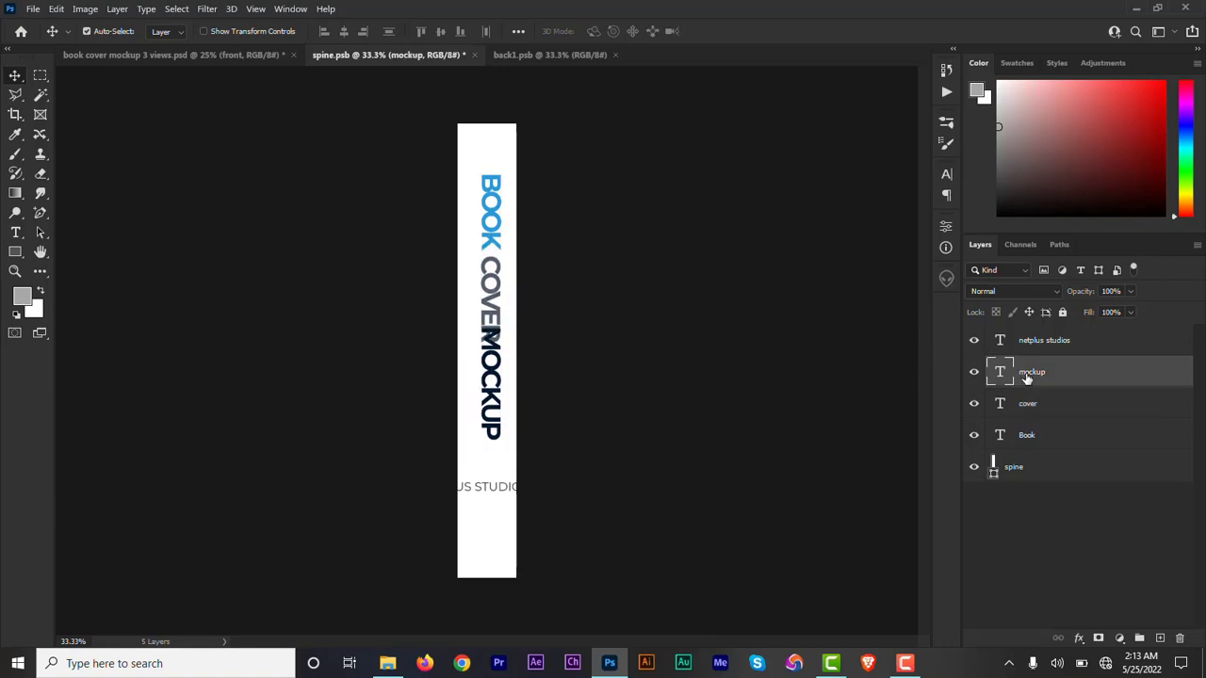
{"action": "key", "text": "shift+Down"}
{"action": "key", "text": "shift+Down"}
{"action": "key", "text": "shift+Down"}
{"action": "key", "text": "shift+Down"}
{"action": "key", "text": "shift+Down"}
{"action": "key", "text": "shift+Down"}
{"action": "key", "text": "shift+Down"}
Scale the three title words together to about 84.36% and centre them across the spine's width.
{"action": "left_click_drag", "start_coordinate": [503, 464], "coordinate": [499, 421]}
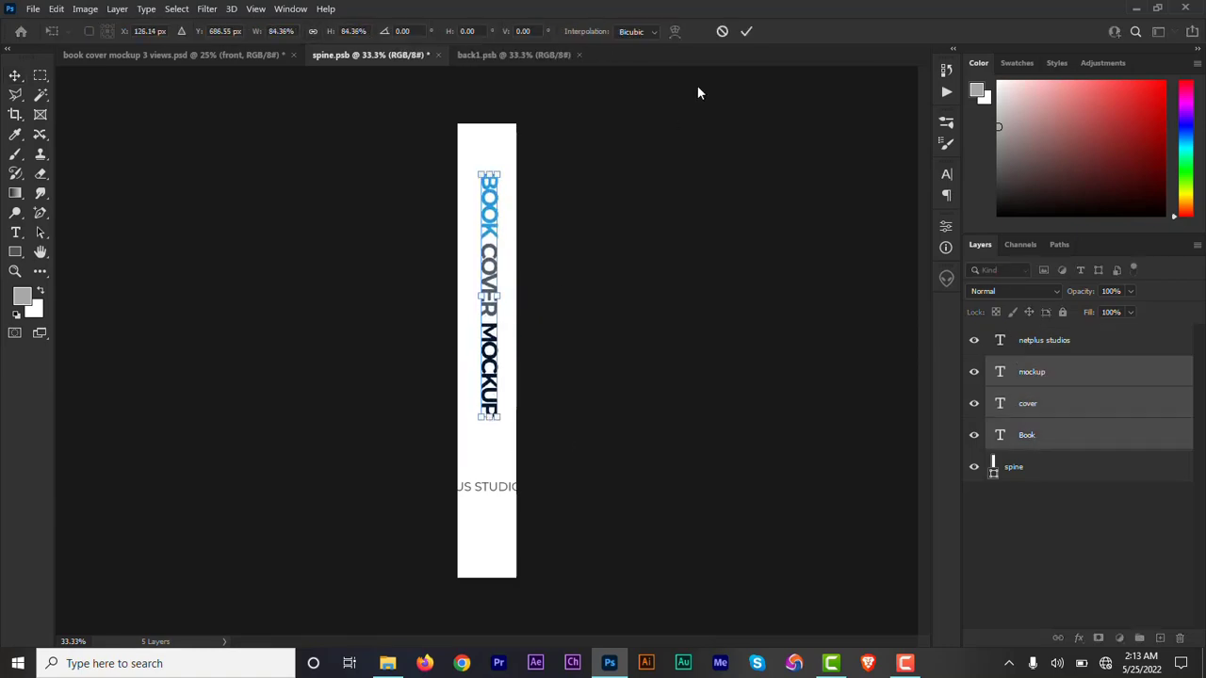
{"action": "left_click", "coordinate": [746, 32]}
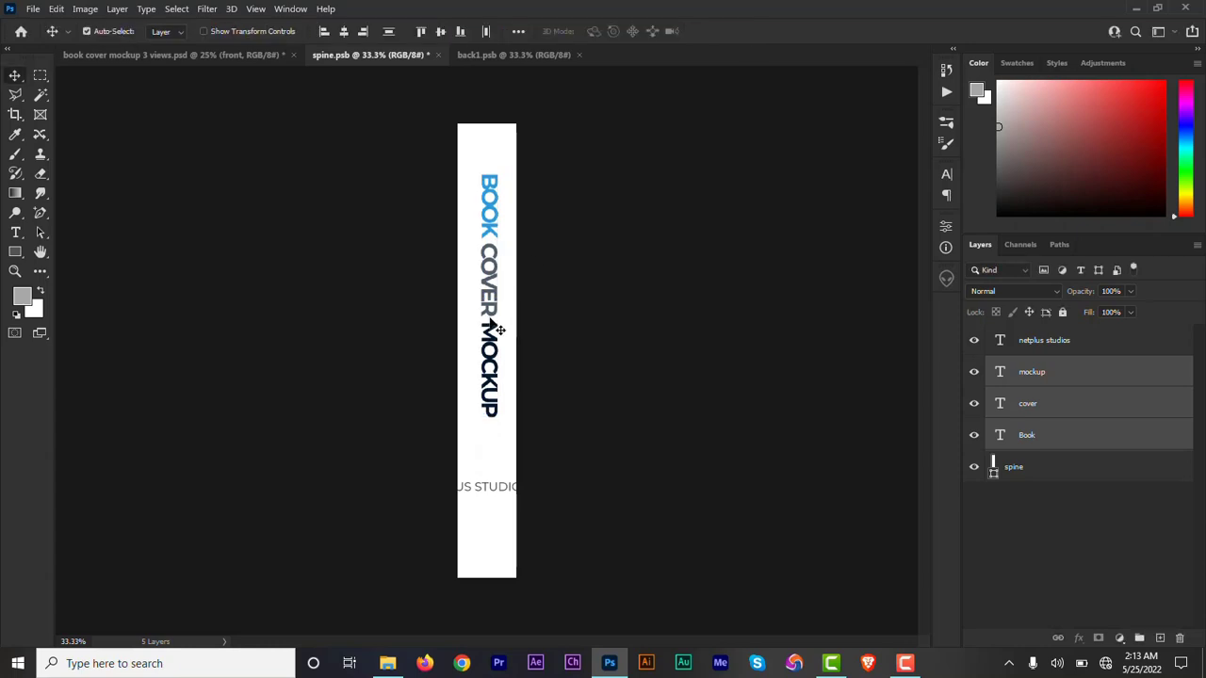
{"action": "left_click_drag", "start_coordinate": [497, 322], "coordinate": [486, 314]}
Rotate the netplus studios text 90 degrees clockwise and centre it on the spine just below the title.
{"action": "left_click", "coordinate": [1038, 344]}
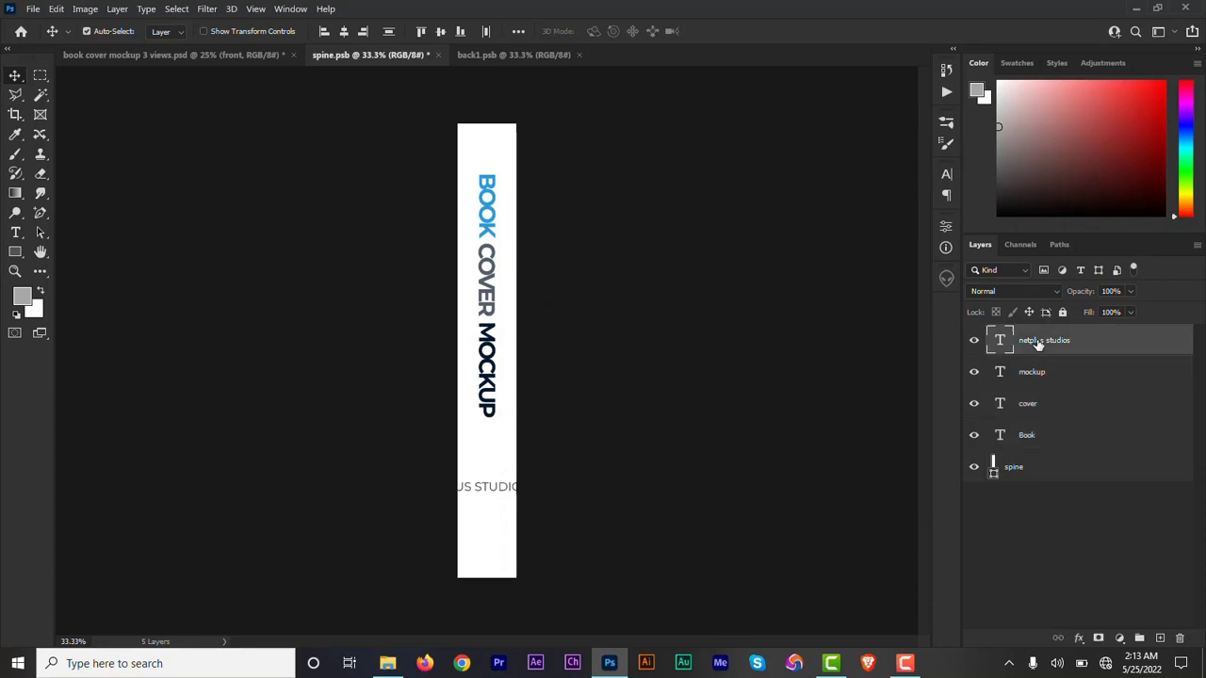
{"action": "key", "text": "ctrl+t"}
{"action": "left_click_drag", "start_coordinate": [700, 456], "coordinate": [498, 621]}
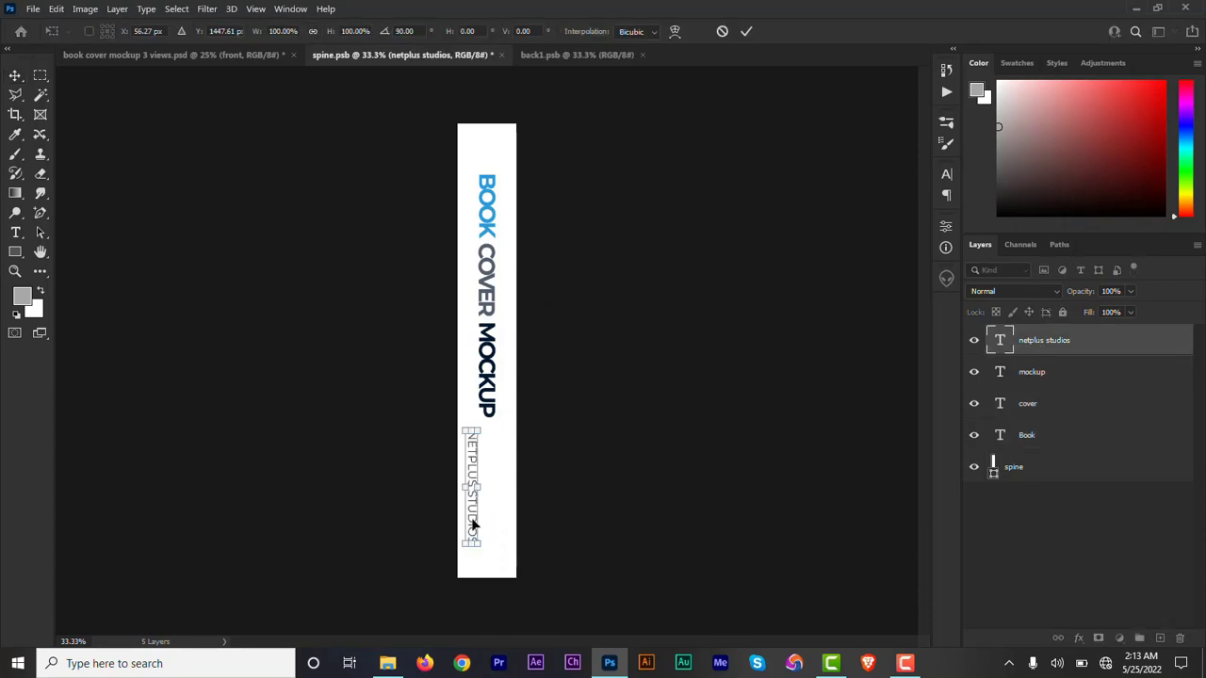
{"action": "left_click_drag", "start_coordinate": [471, 490], "coordinate": [486, 491]}
{"action": "left_click", "coordinate": [746, 33]}
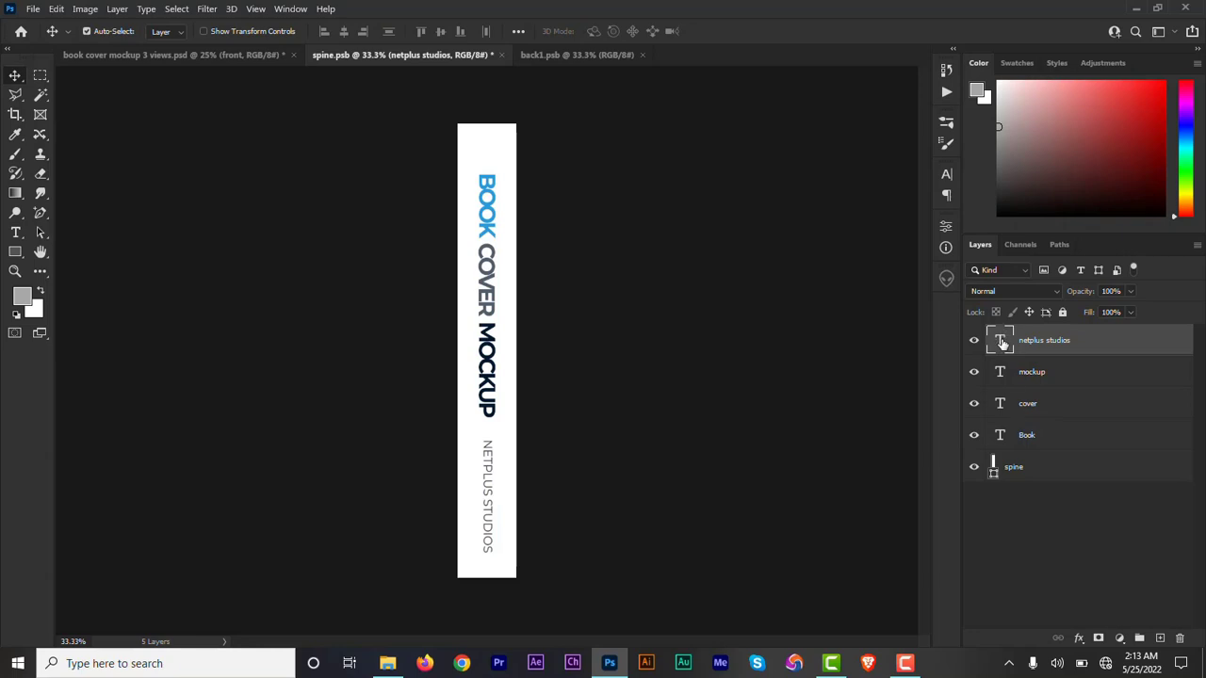
Save spine.psb and return to the book cover mockup 3 views document.
{"action": "left_click", "coordinate": [32, 10]}
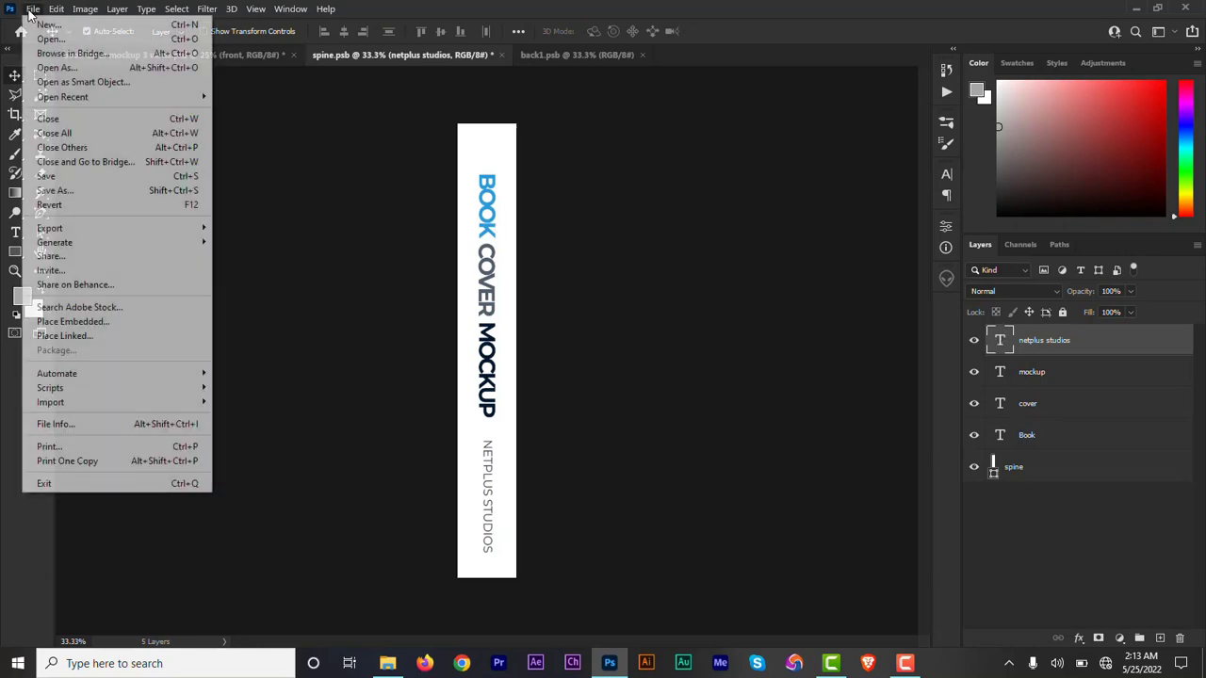
{"action": "left_click", "coordinate": [81, 177]}
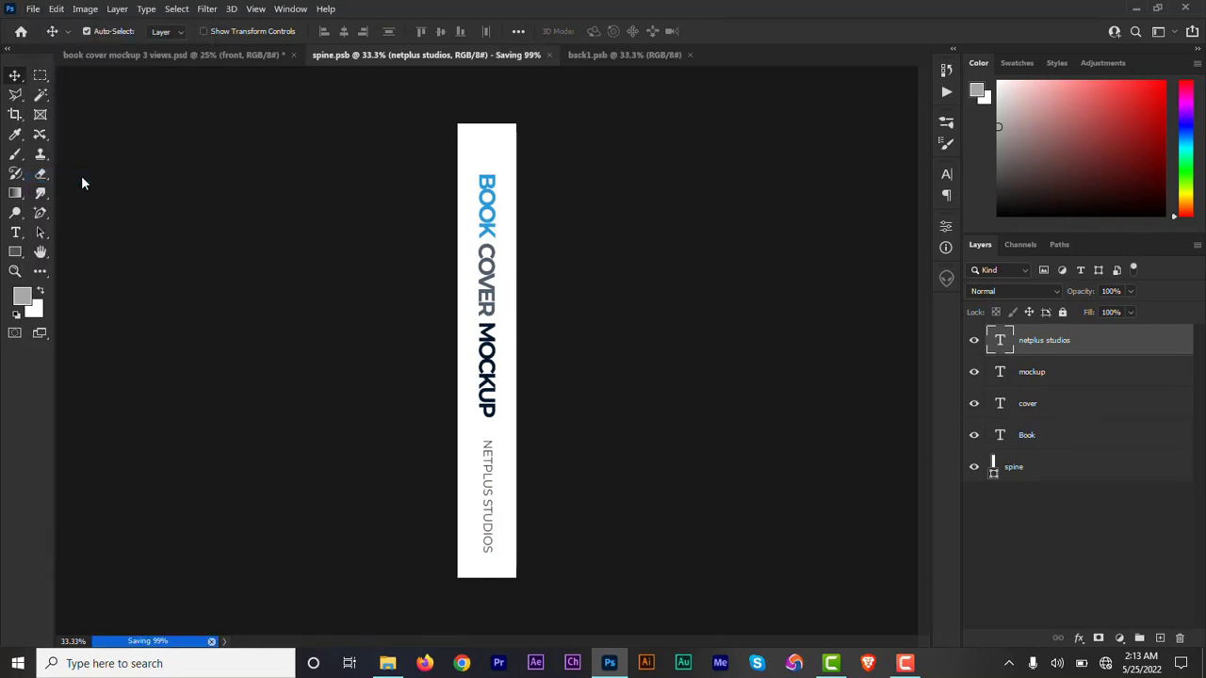
{"action": "left_click", "coordinate": [216, 54]}
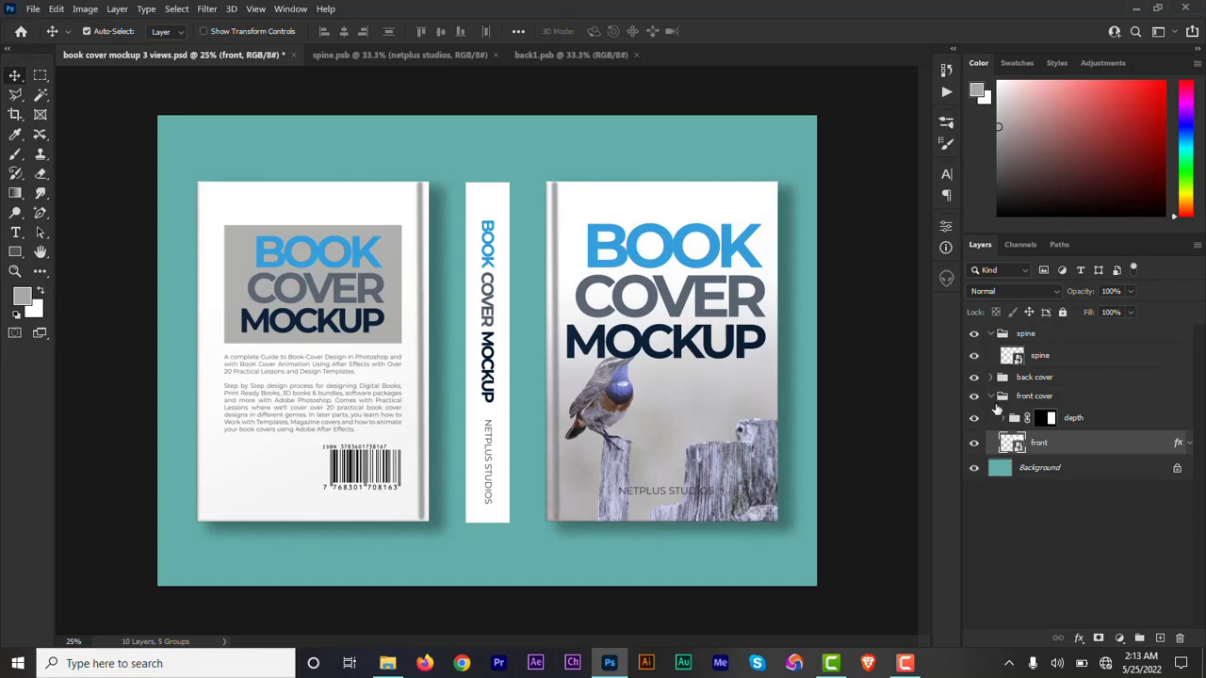
Give the front, back and spine smart object layers a red colour label and collapse their groups.
{"action": "right_click", "coordinate": [1054, 447]}
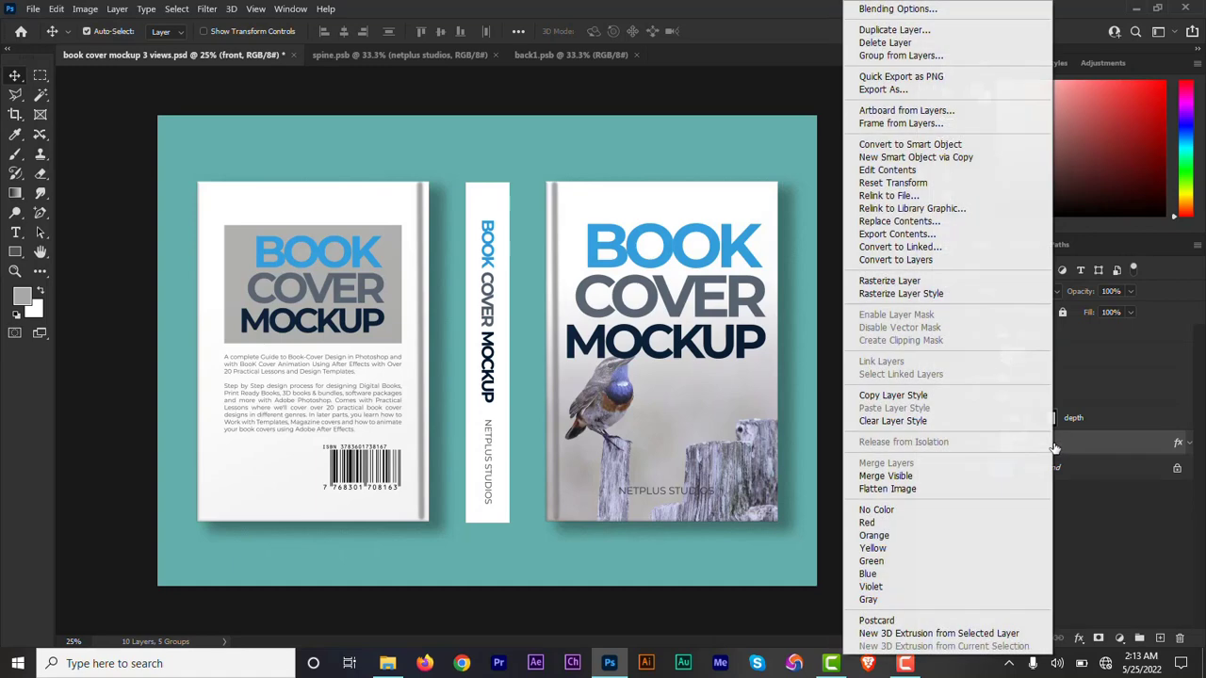
{"action": "left_click", "coordinate": [925, 524]}
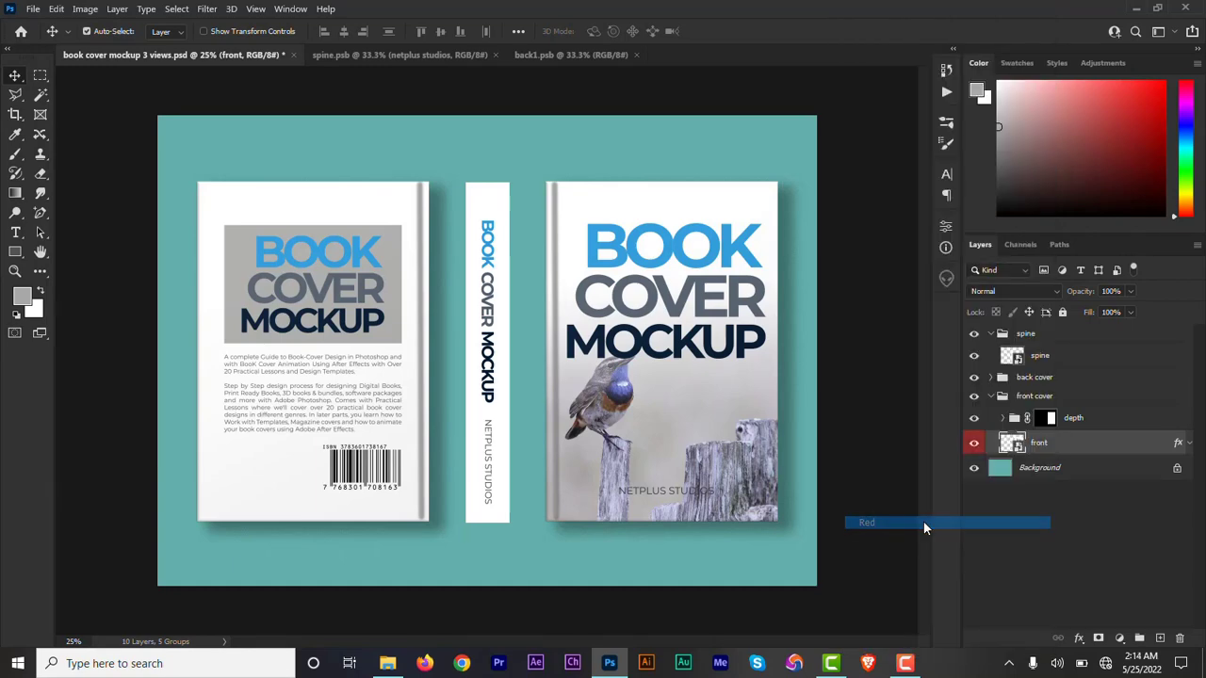
{"action": "left_click", "coordinate": [991, 396]}
{"action": "left_click", "coordinate": [992, 376]}
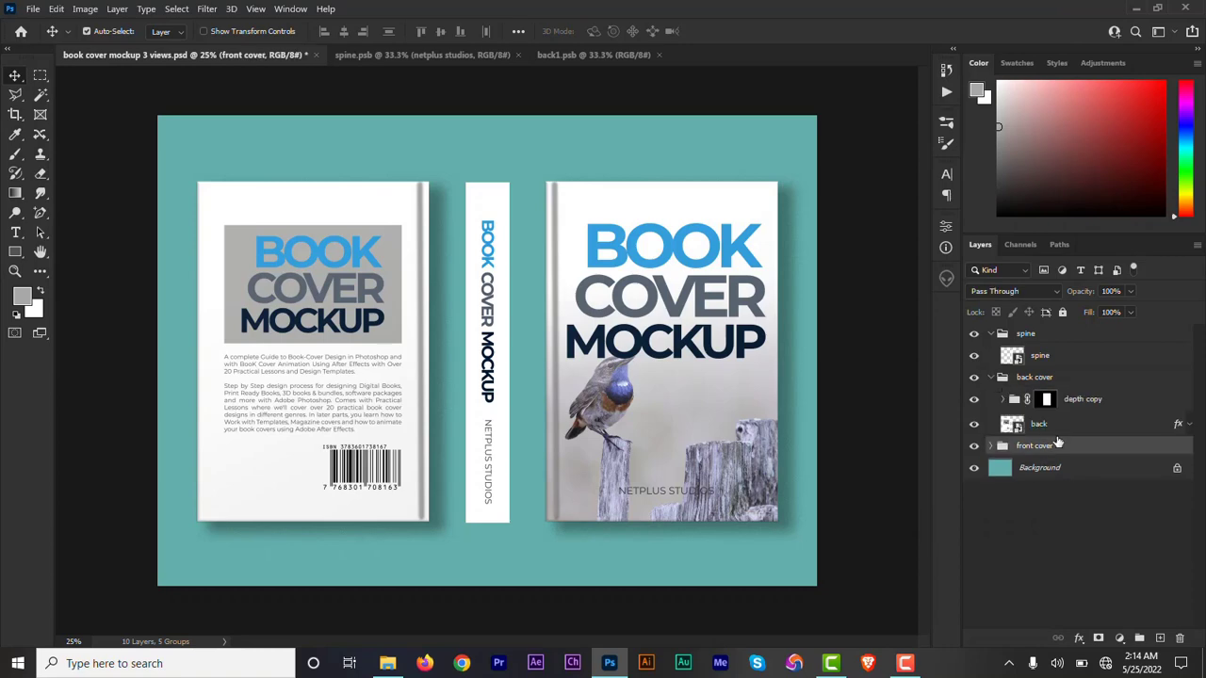
{"action": "left_click", "coordinate": [1054, 426]}
{"action": "right_click", "coordinate": [1055, 426]}
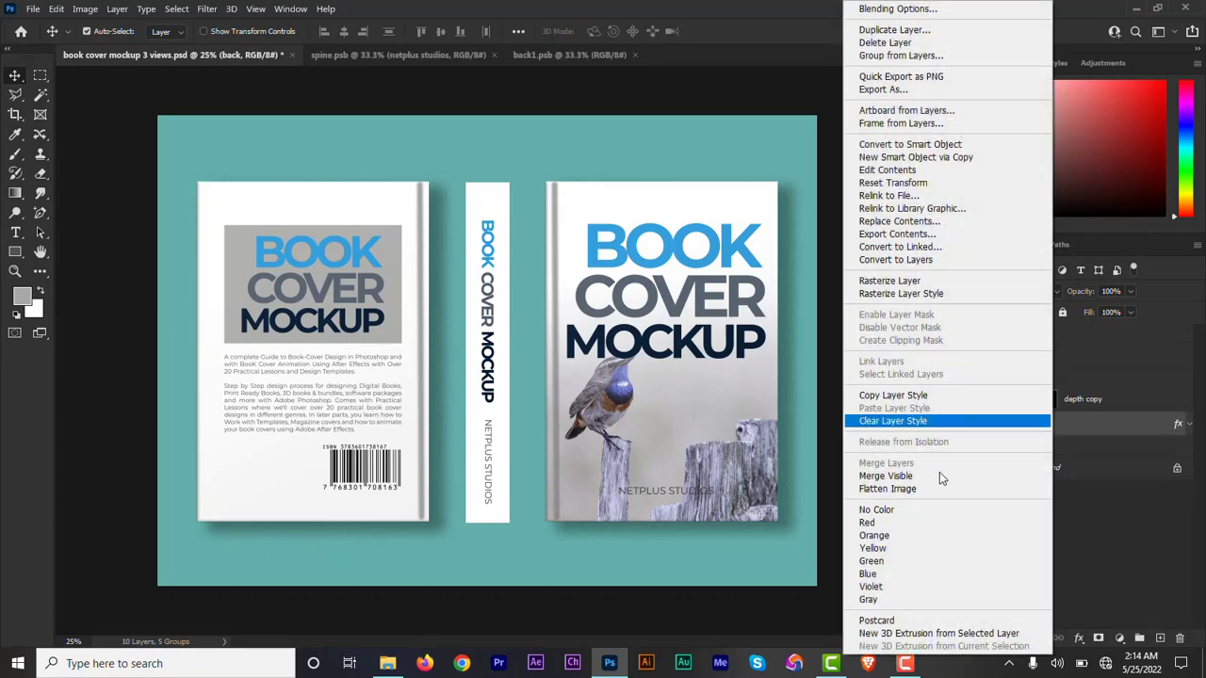
{"action": "left_click", "coordinate": [924, 523]}
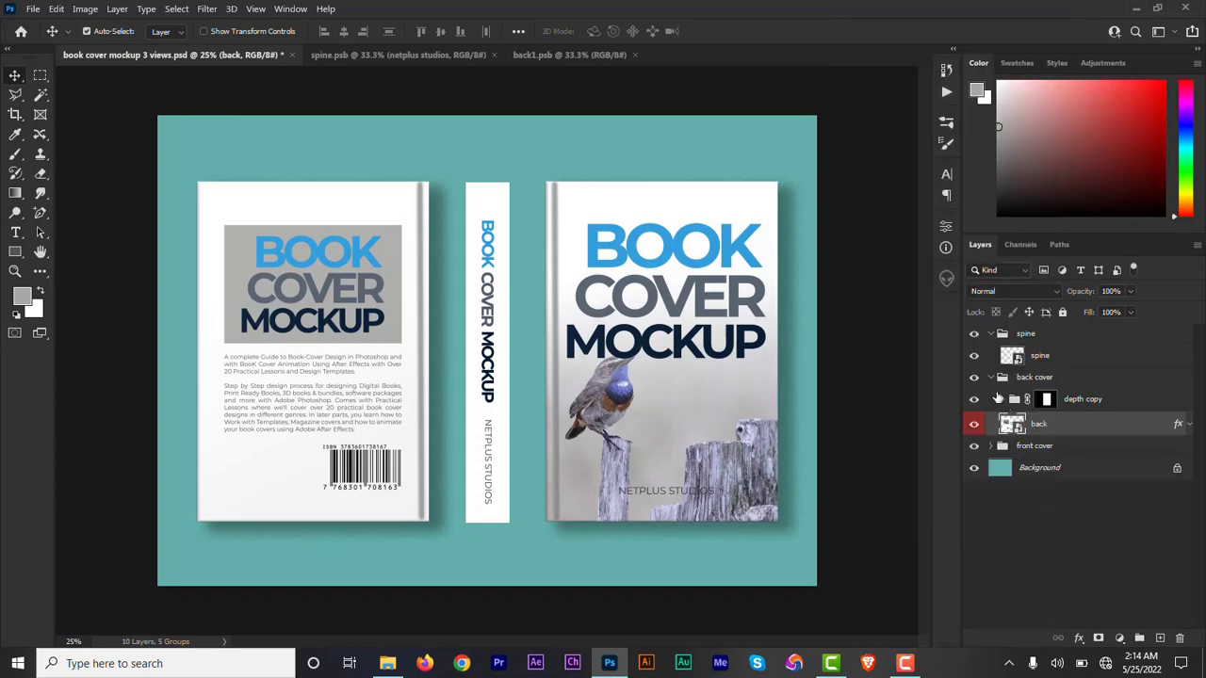
{"action": "left_click", "coordinate": [991, 377]}
{"action": "left_click", "coordinate": [1049, 358]}
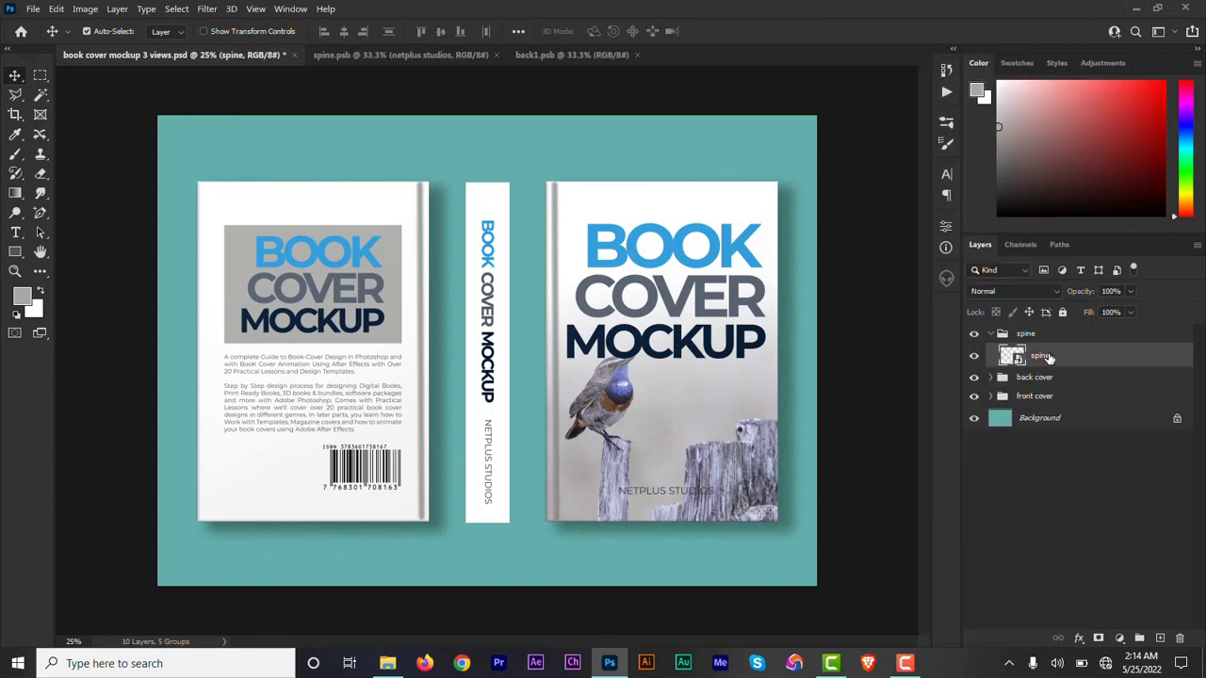
{"action": "right_click", "coordinate": [1048, 354]}
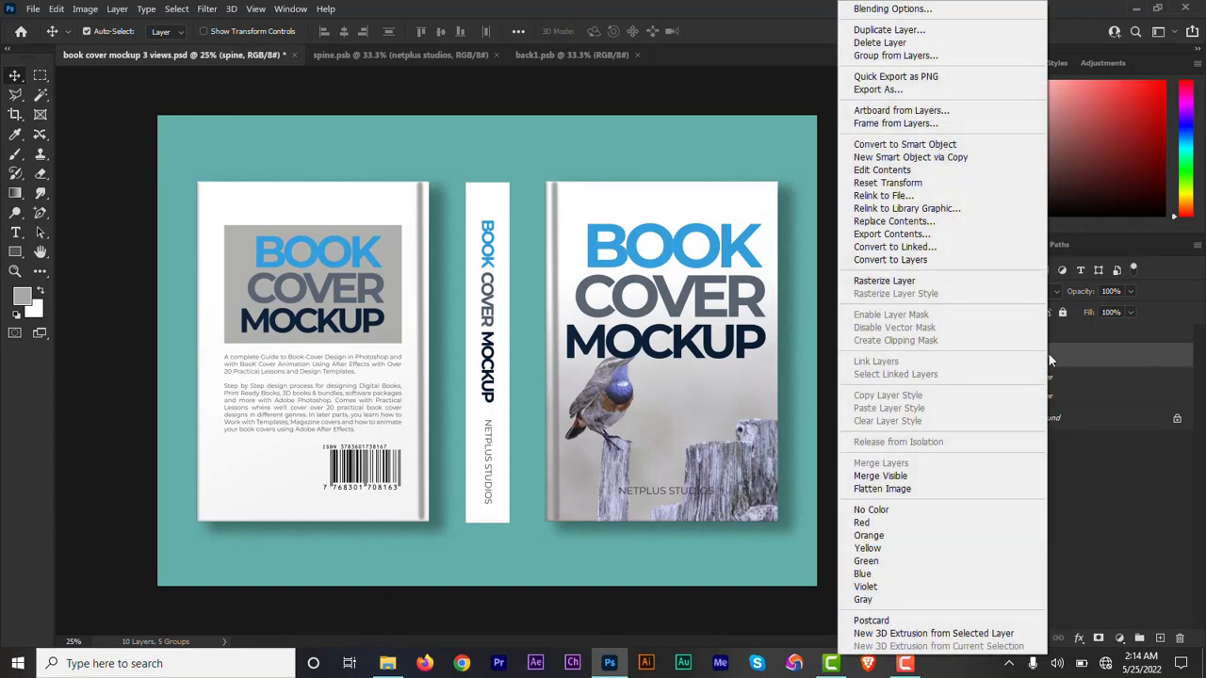
{"action": "left_click", "coordinate": [913, 523]}
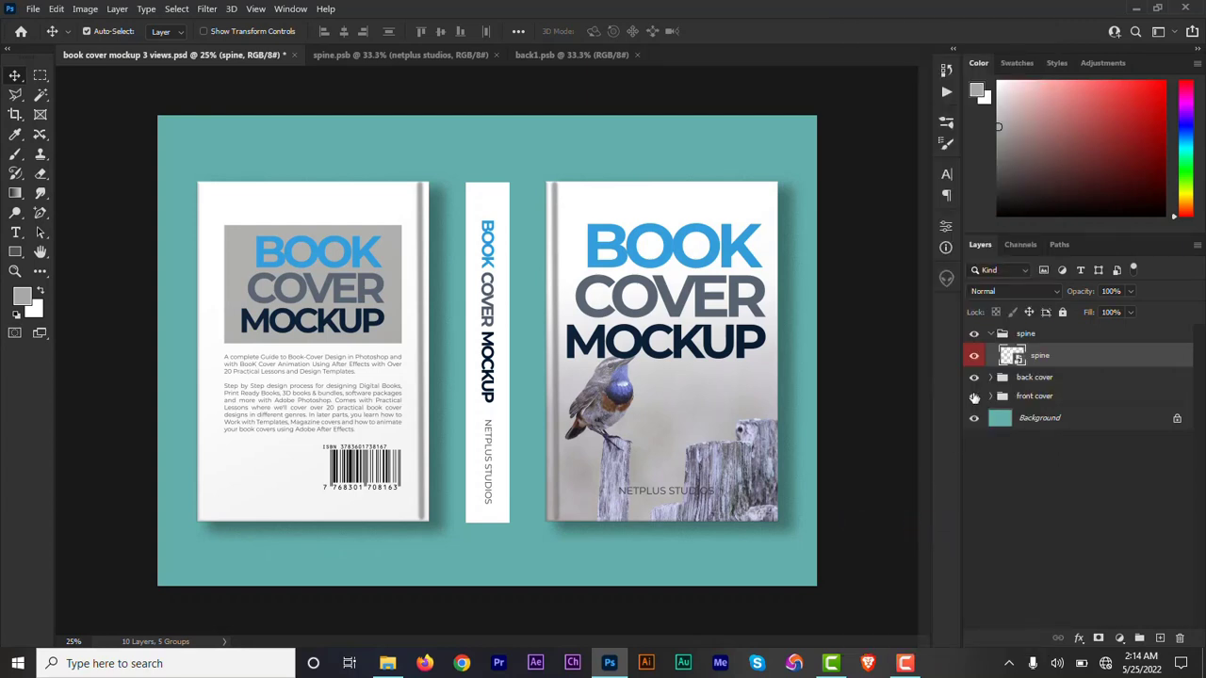
{"action": "left_click", "coordinate": [992, 335]}
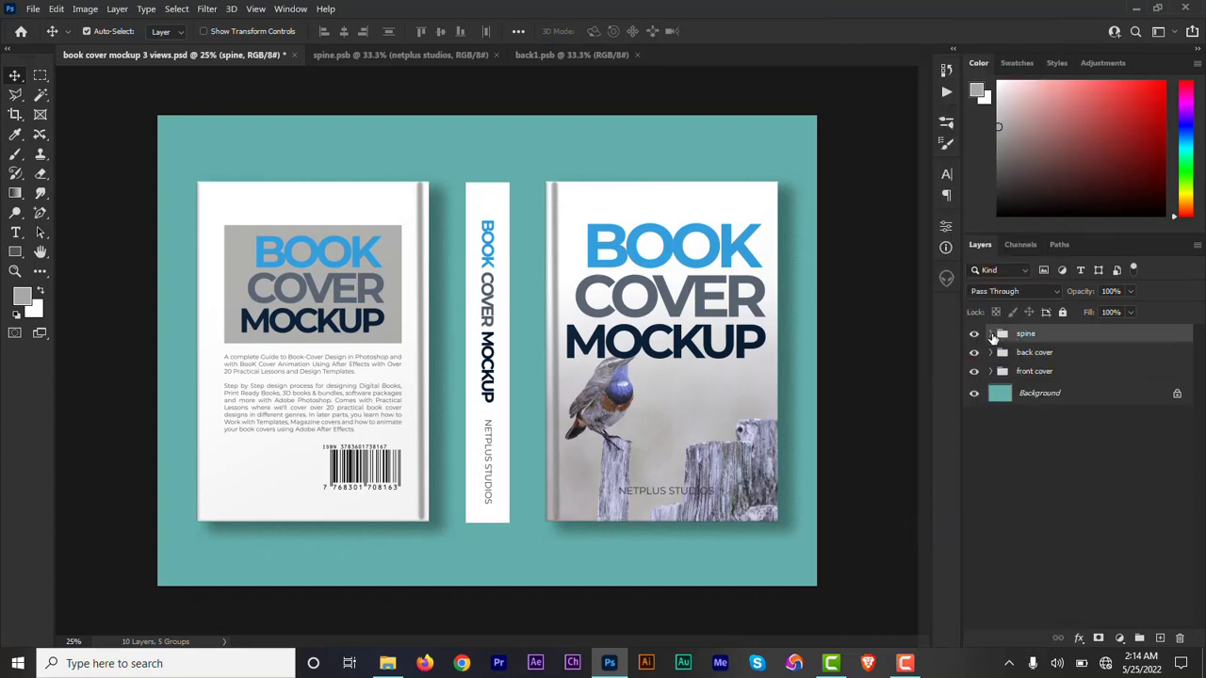
Deselect all layers and close the back1.psb and spine.psb documents.
{"action": "left_click", "coordinate": [1041, 466]}
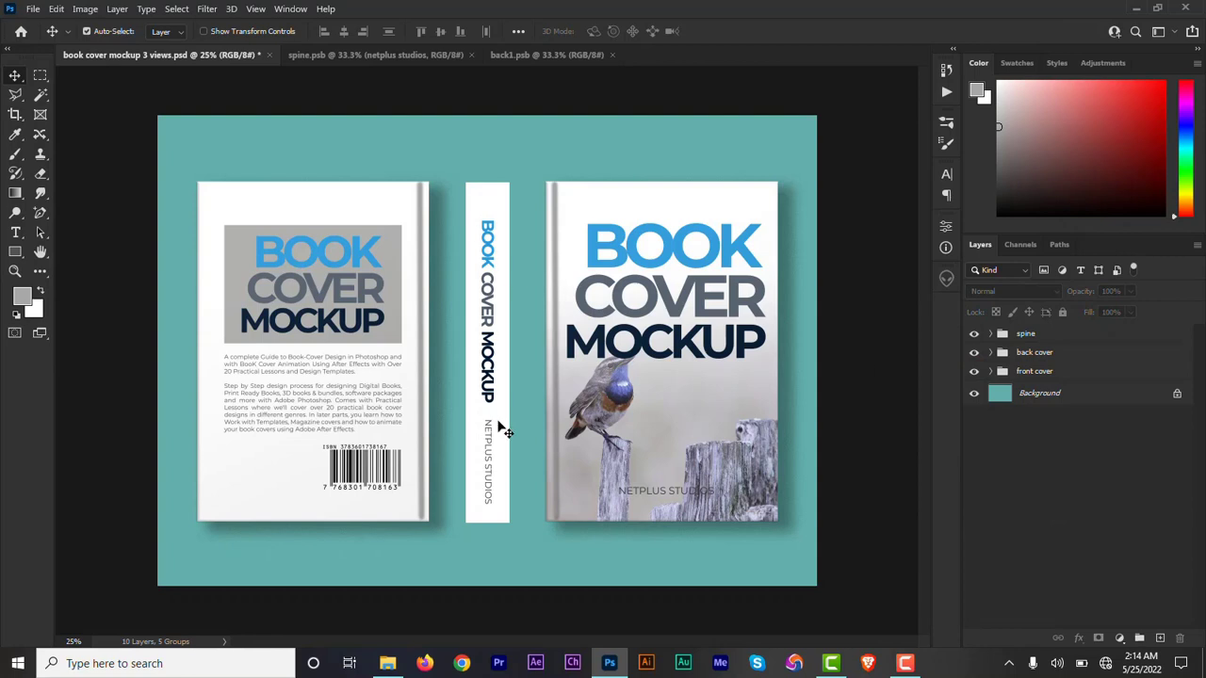
{"action": "left_click", "coordinate": [613, 54]}
{"action": "left_click", "coordinate": [472, 55]}
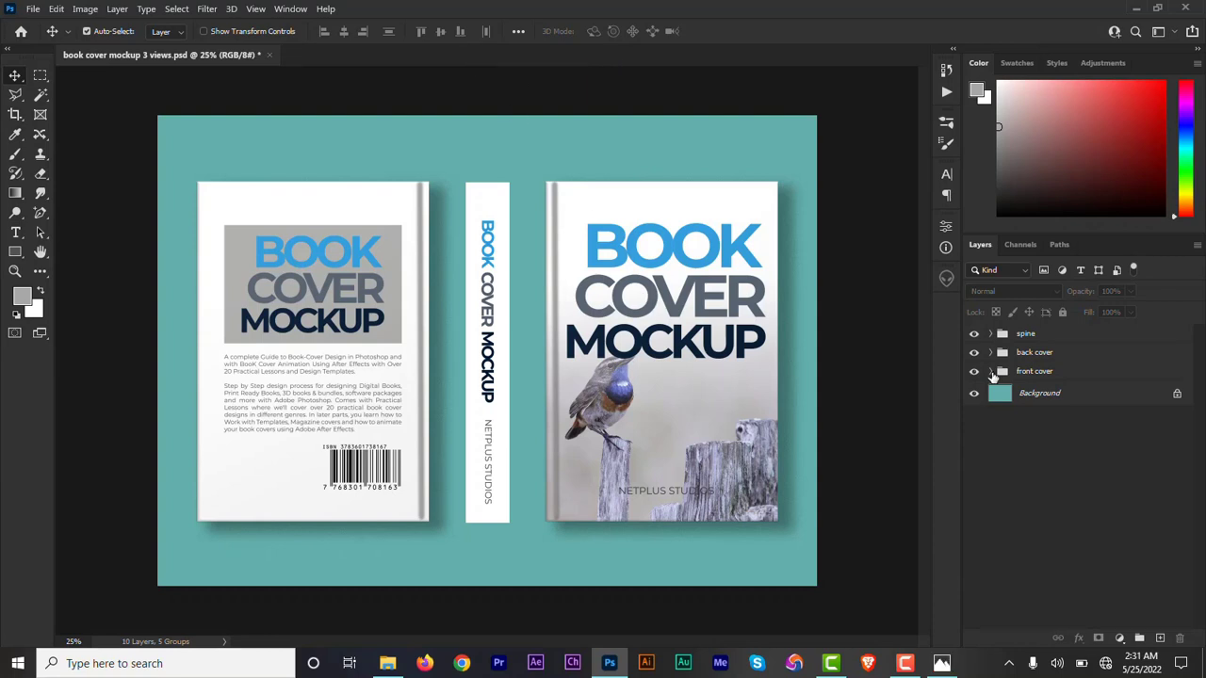
Open the front smart object from the front cover group for editing, and open the front.jpg image.
{"action": "left_click", "coordinate": [990, 371]}
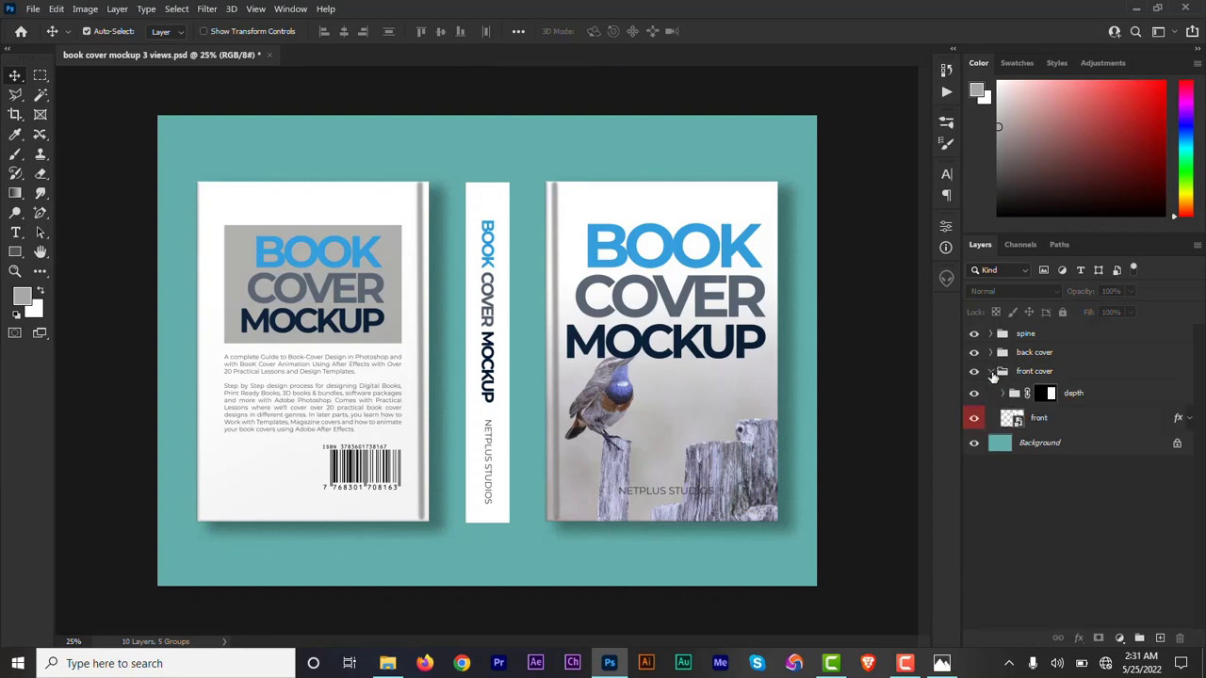
{"action": "double_click", "coordinate": [1021, 426]}
{"action": "left_click", "coordinate": [31, 9]}
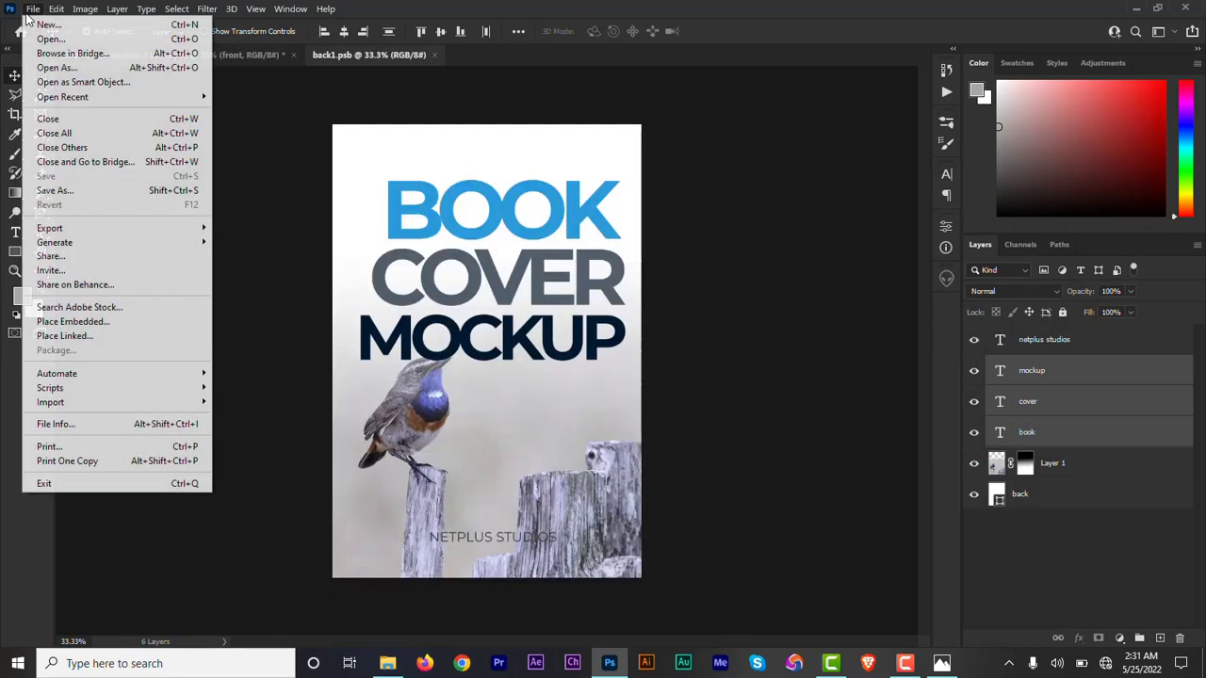
{"action": "left_click", "coordinate": [39, 41]}
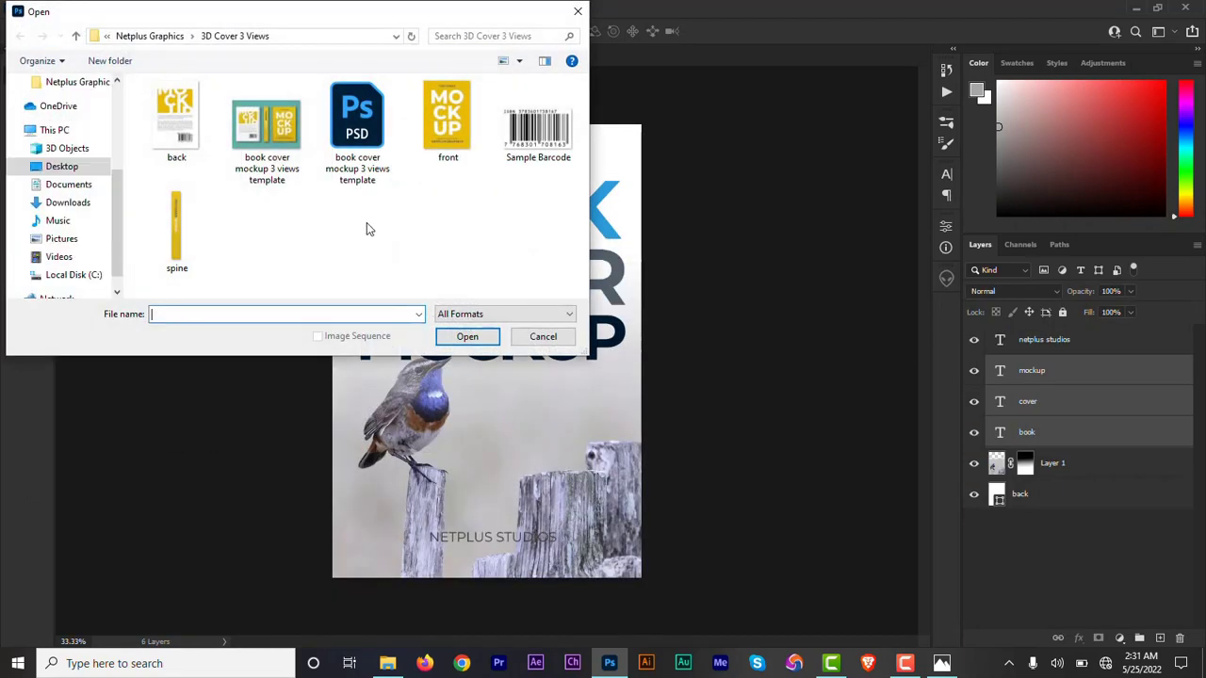
{"action": "left_click", "coordinate": [453, 125]}
{"action": "double_click", "coordinate": [453, 125]}
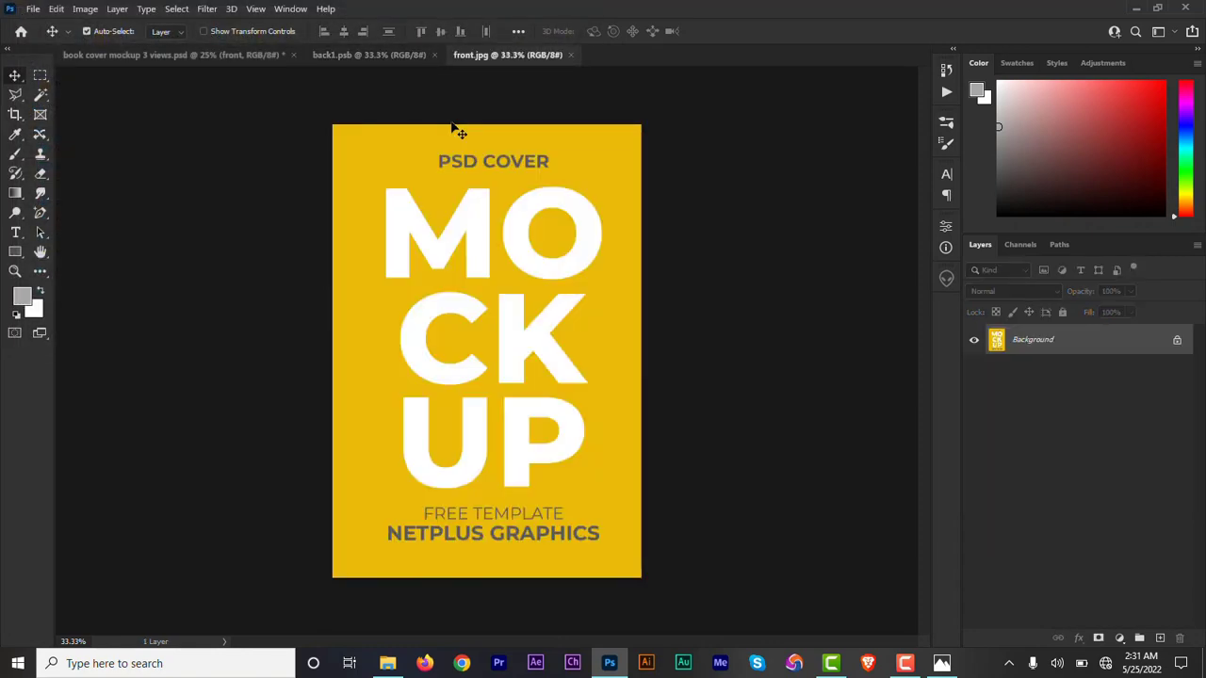
Copy the front.jpg artwork into back1.psb and fit it over the whole canvas.
{"action": "left_click_drag", "start_coordinate": [412, 58], "coordinate": [476, 281]}
{"action": "key", "text": "ctrl+t"}
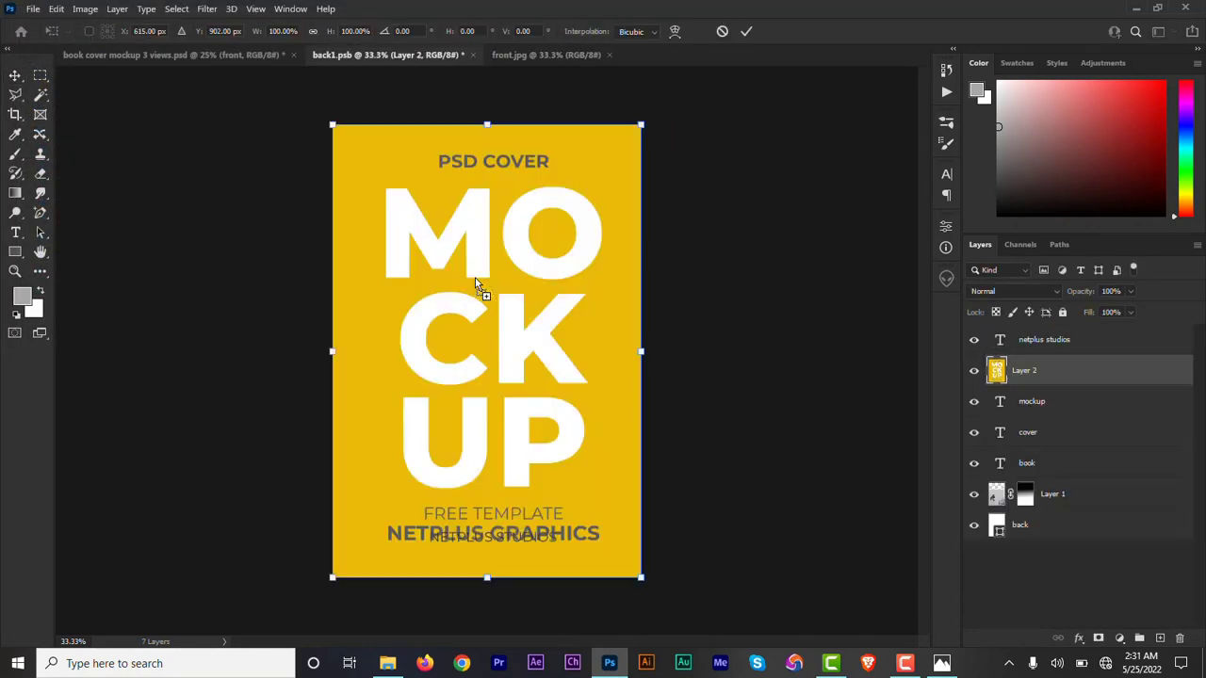
{"action": "left_click", "coordinate": [747, 31]}
Save back1.psb and return to the book cover mockup 3 views document.
{"action": "left_click", "coordinate": [34, 9]}
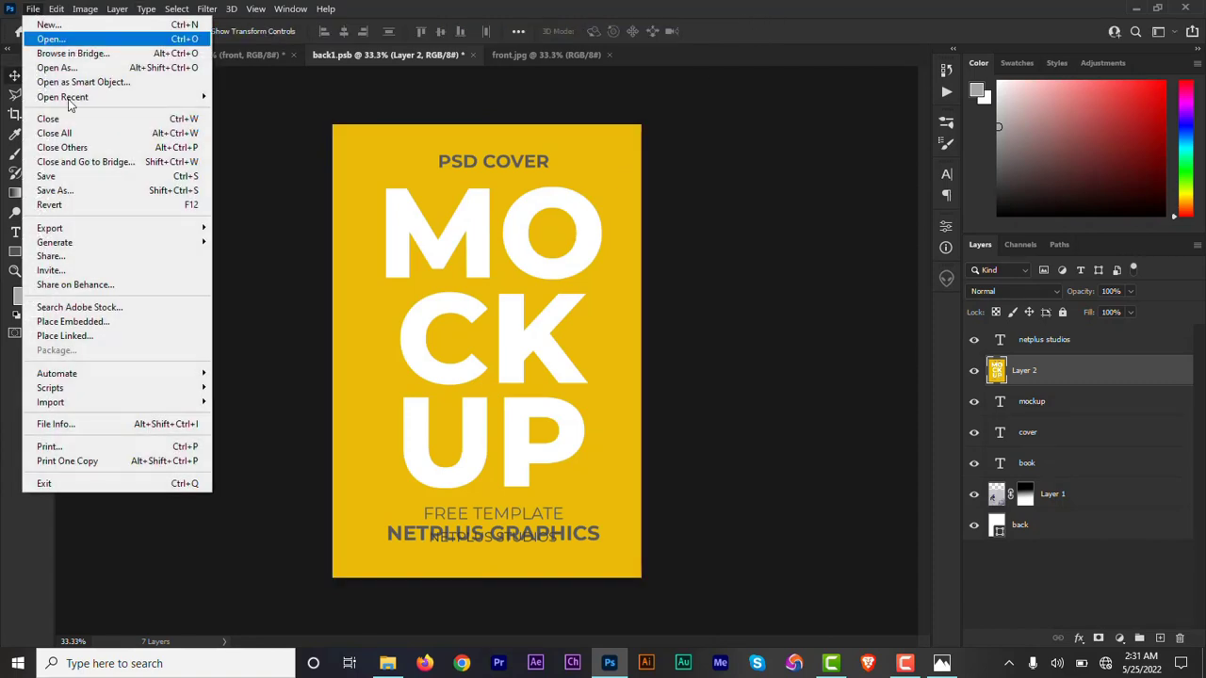
{"action": "left_click", "coordinate": [84, 177]}
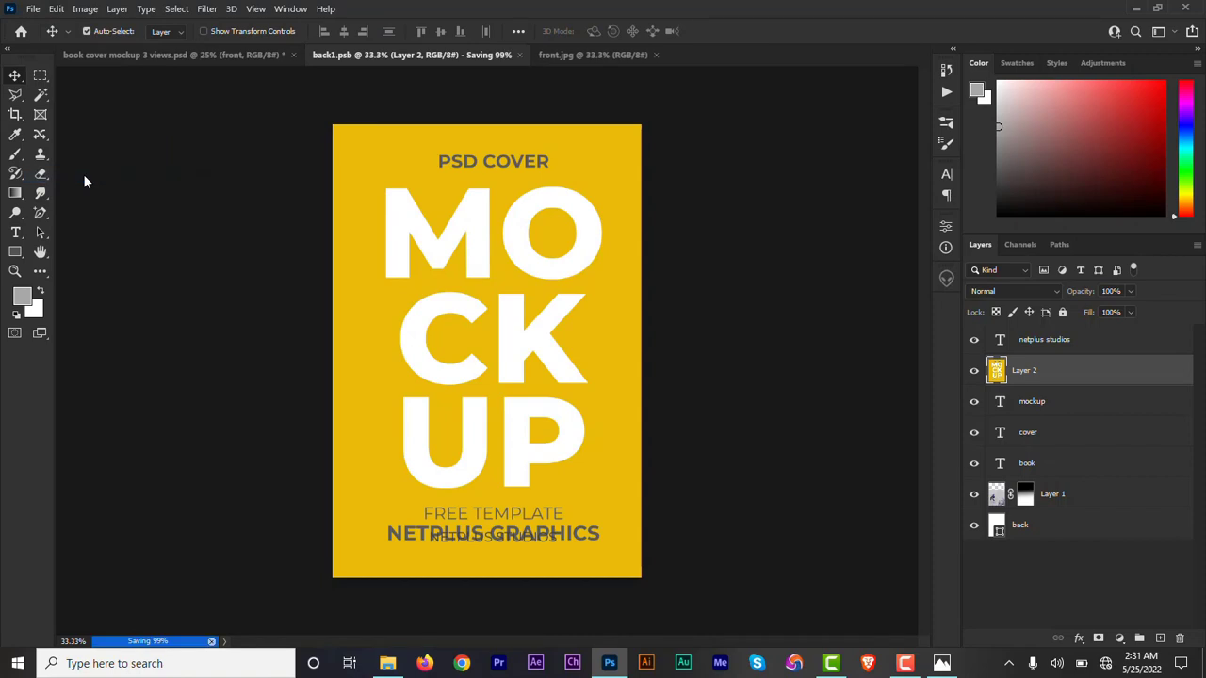
{"action": "left_click", "coordinate": [206, 57]}
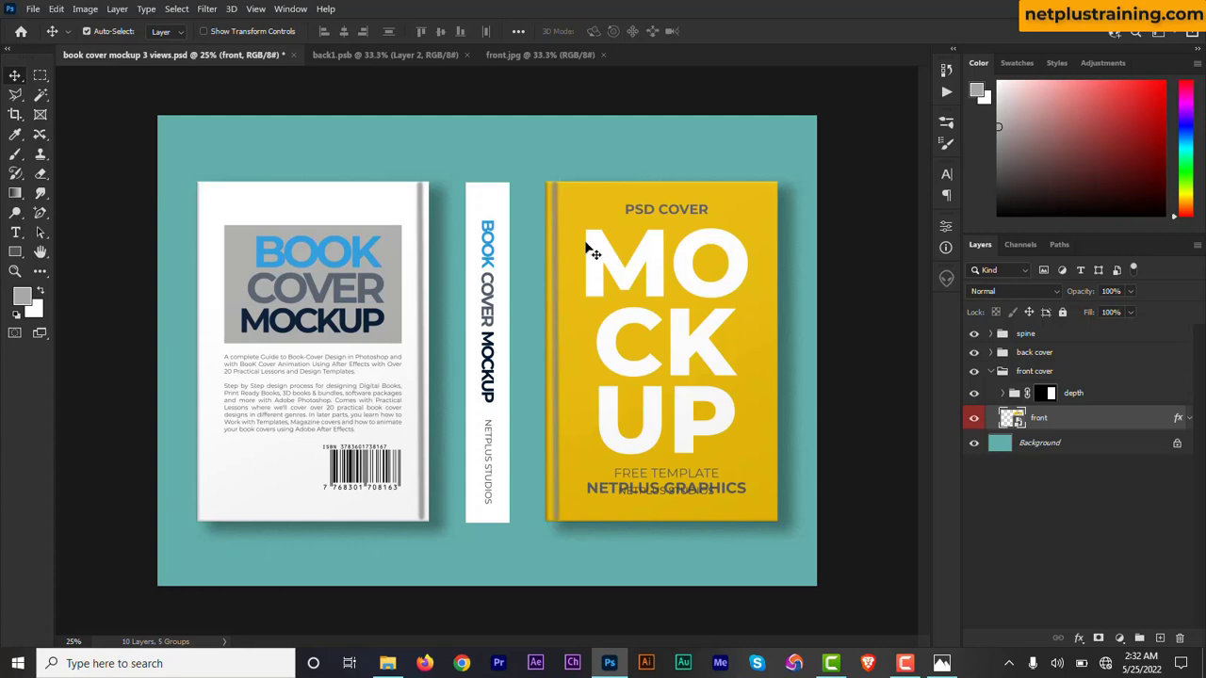
Set the opacity of Layer 3 in the front cover's depth group to 8% and collapse the front cover group.
{"action": "left_click", "coordinate": [1005, 394]}
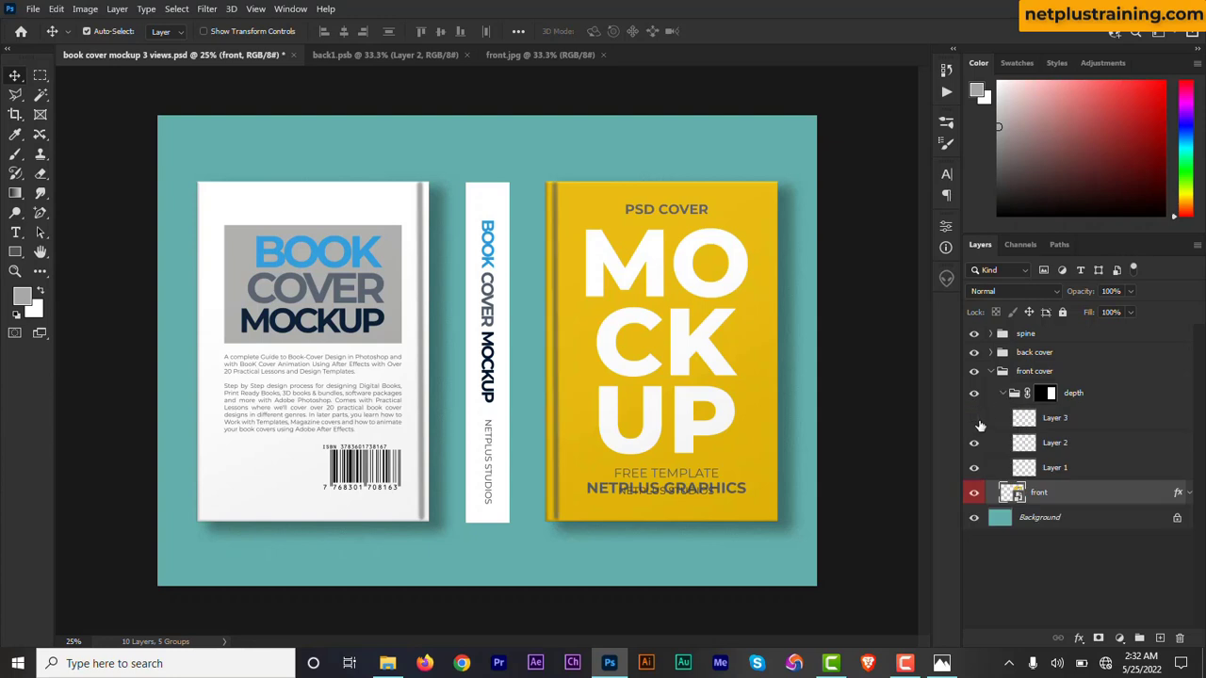
{"action": "left_click", "coordinate": [974, 417]}
{"action": "left_click", "coordinate": [1093, 418]}
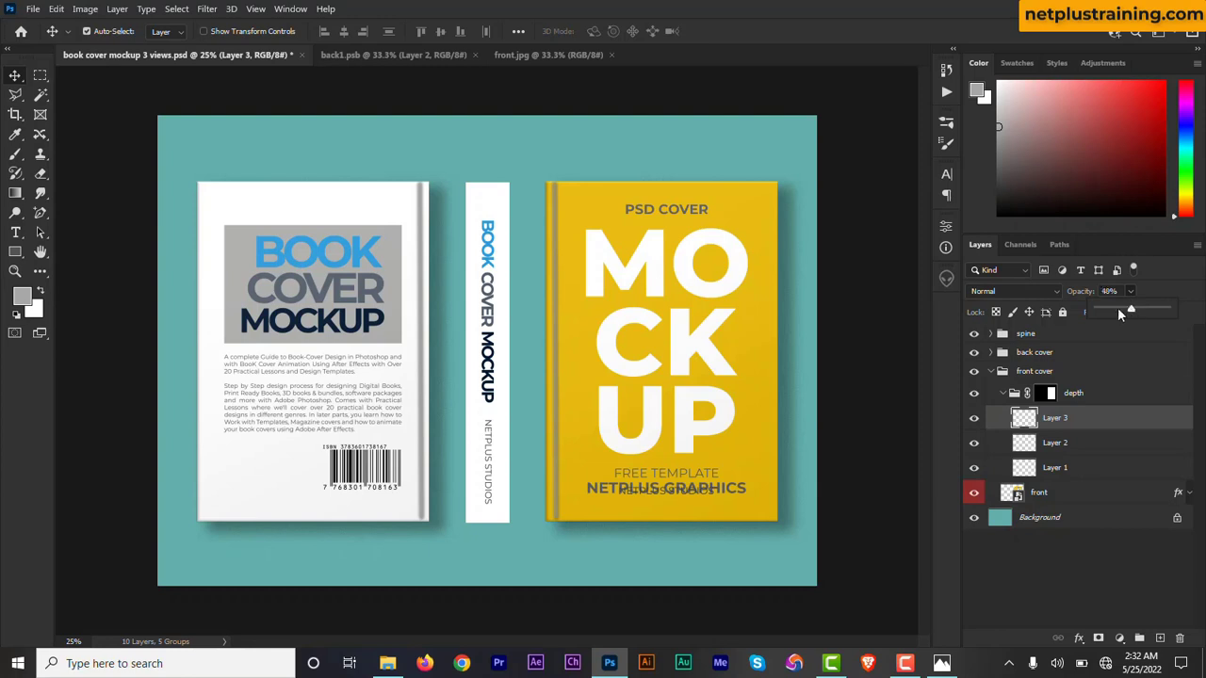
{"action": "left_click_drag", "start_coordinate": [1118, 309], "coordinate": [1102, 308]}
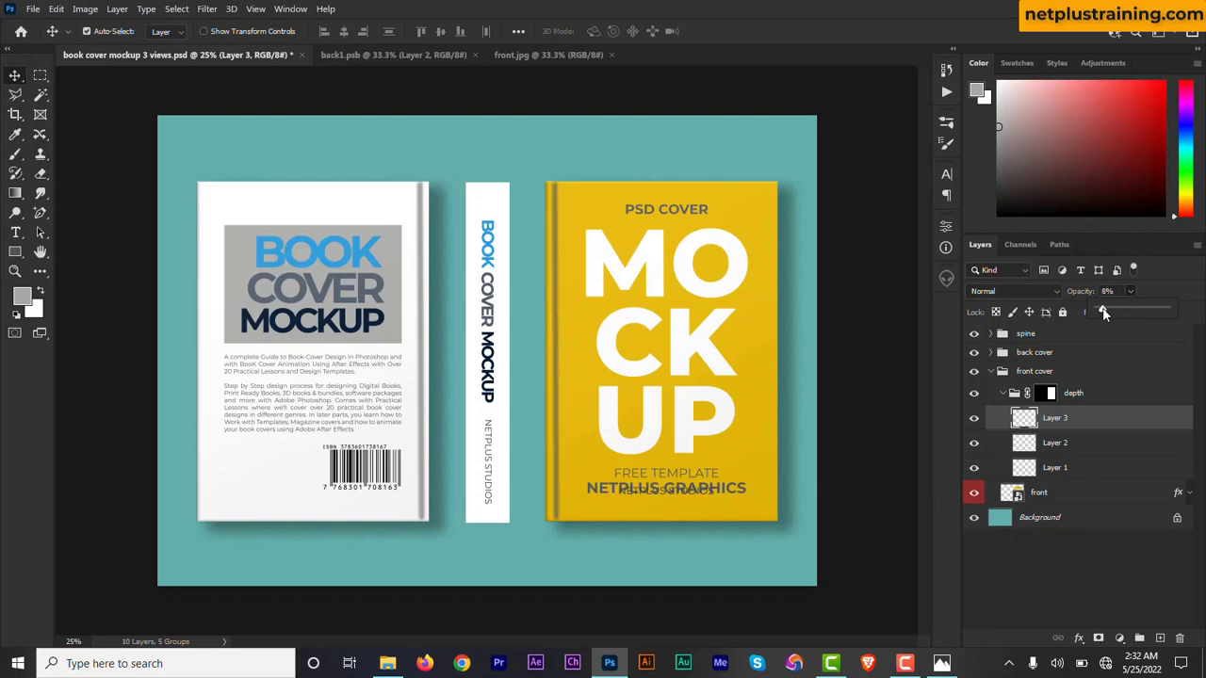
{"action": "left_click", "coordinate": [1130, 295]}
{"action": "left_click", "coordinate": [991, 373]}
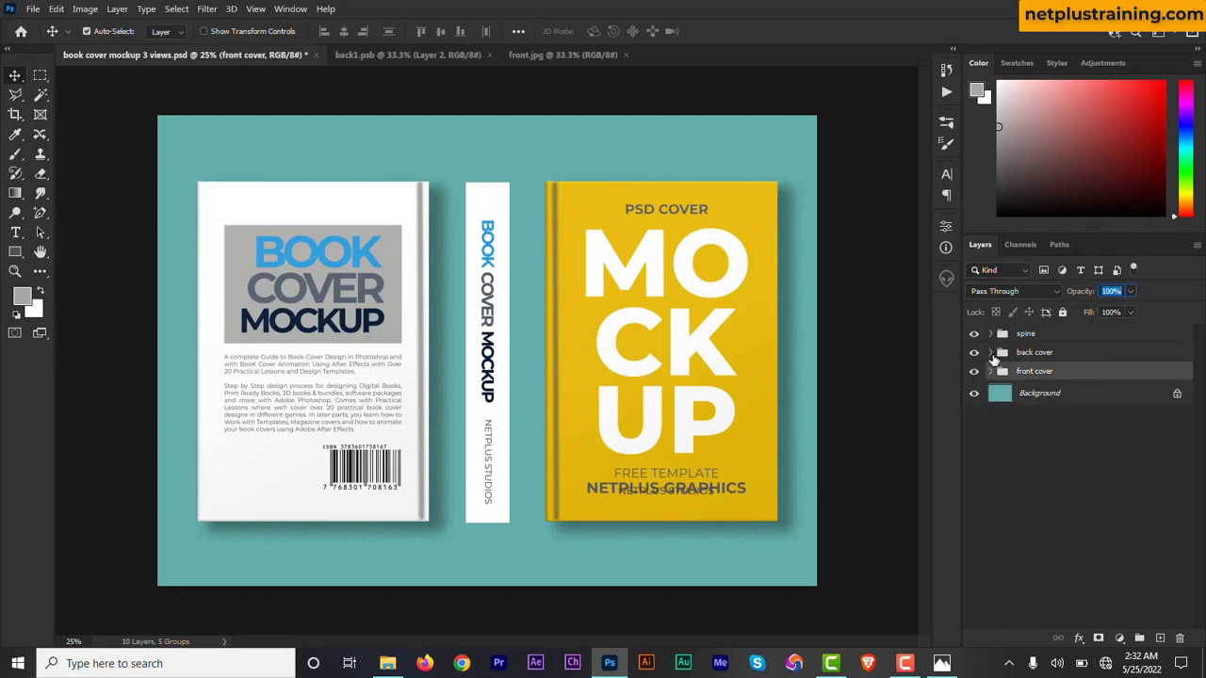
Open the back smart object from the back cover group for editing, and open the back.jpg image.
{"action": "left_click", "coordinate": [991, 354]}
{"action": "double_click", "coordinate": [1013, 400]}
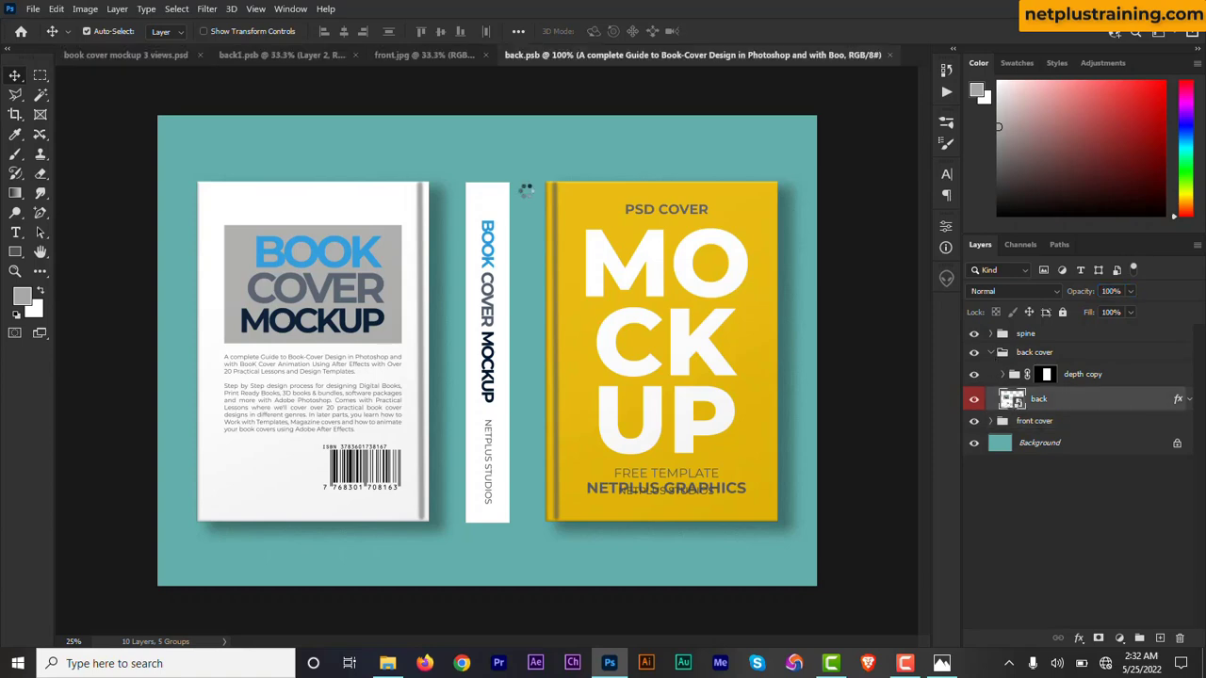
{"action": "left_click", "coordinate": [32, 8]}
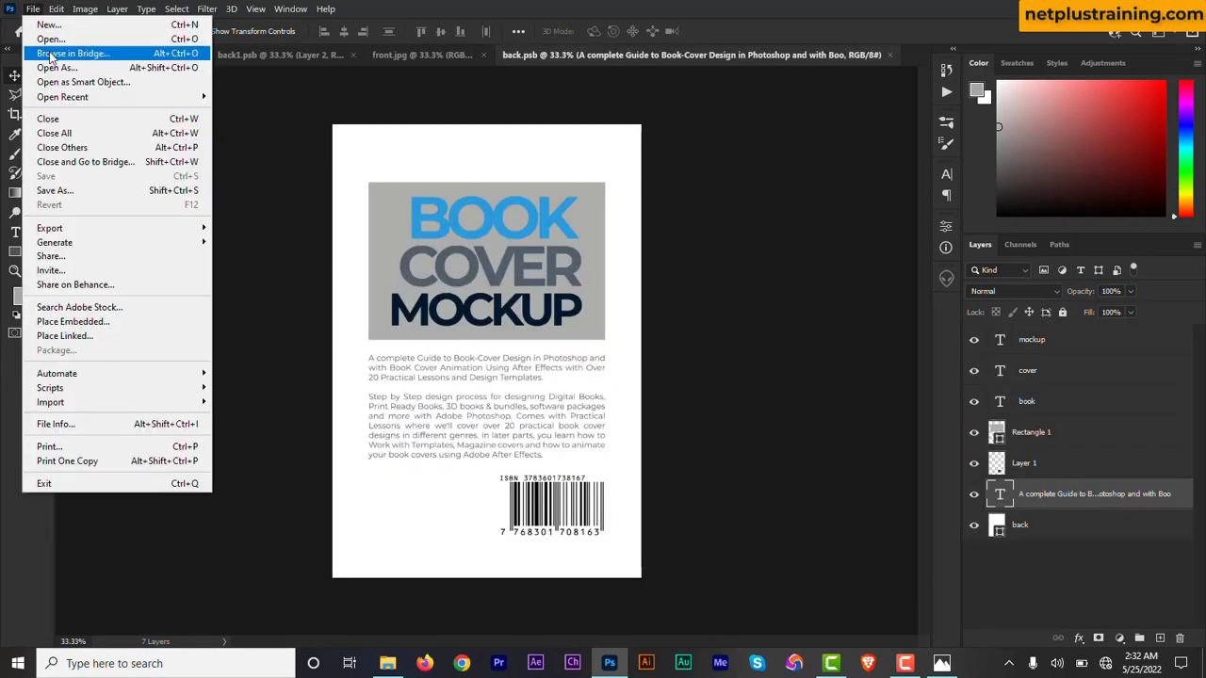
{"action": "left_click", "coordinate": [57, 38]}
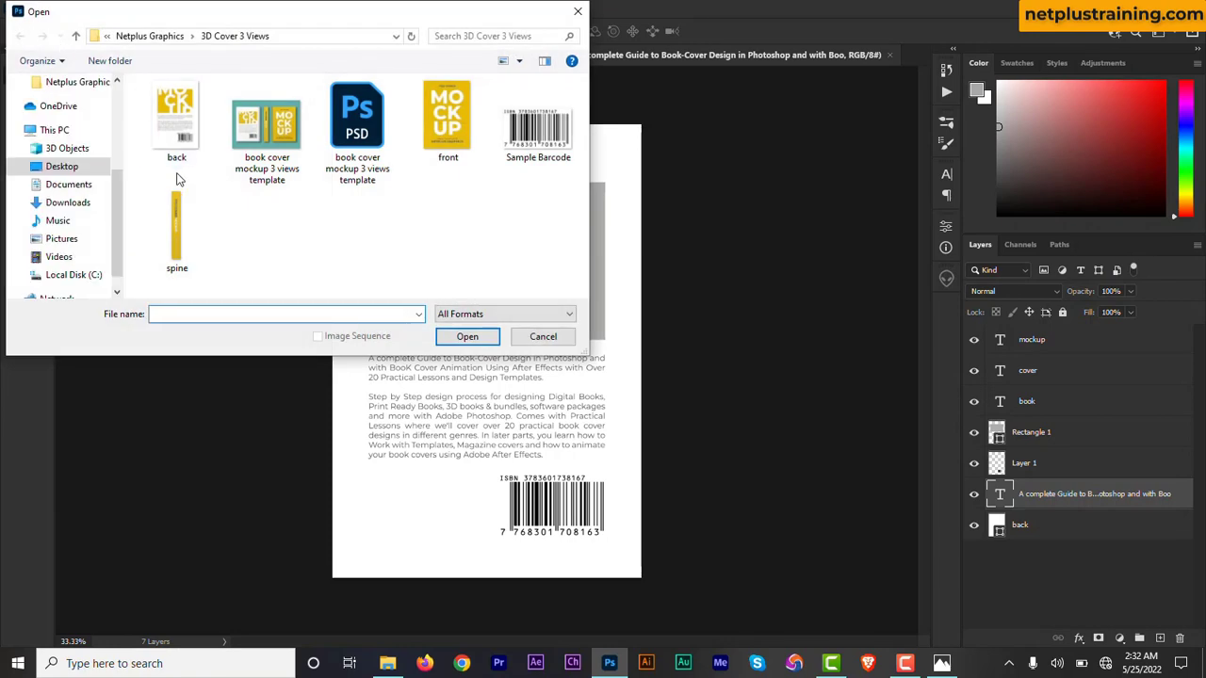
{"action": "double_click", "coordinate": [187, 115]}
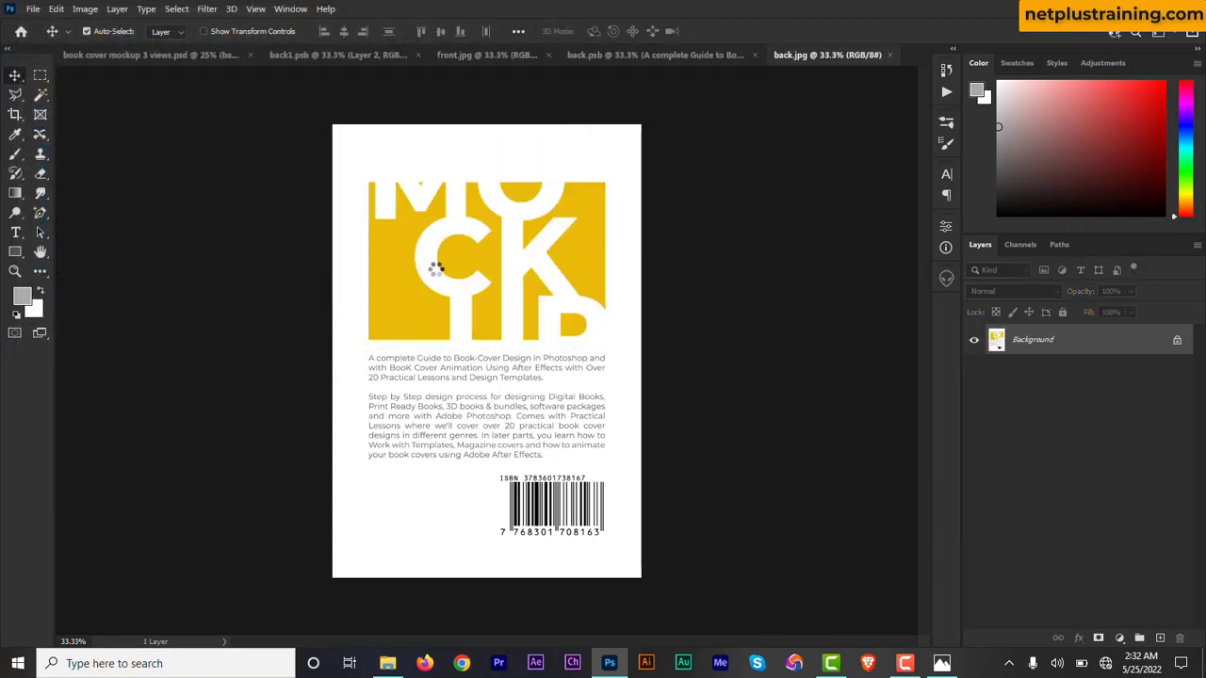
Copy the back.jpg artwork into back.psb as the top layer and save it to update the mockup.
{"action": "left_click", "coordinate": [609, 59]}
{"action": "key", "text": "ctrl+v"}
{"action": "left_click", "coordinate": [32, 9]}
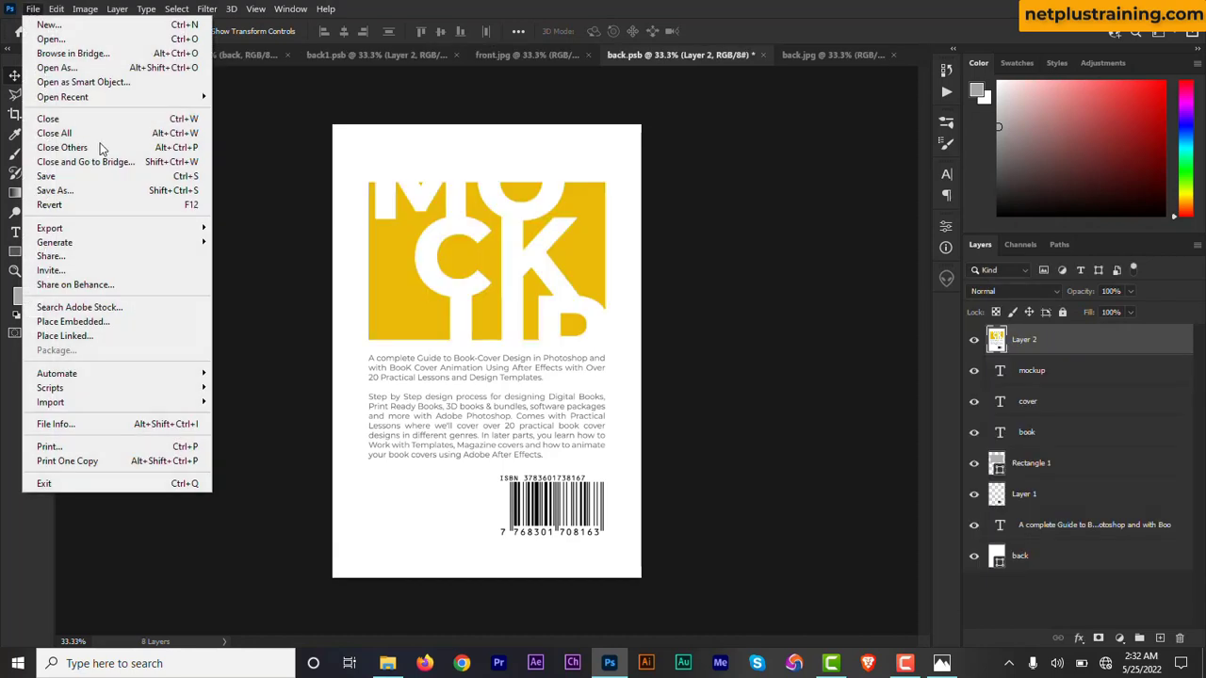
{"action": "left_click", "coordinate": [104, 175]}
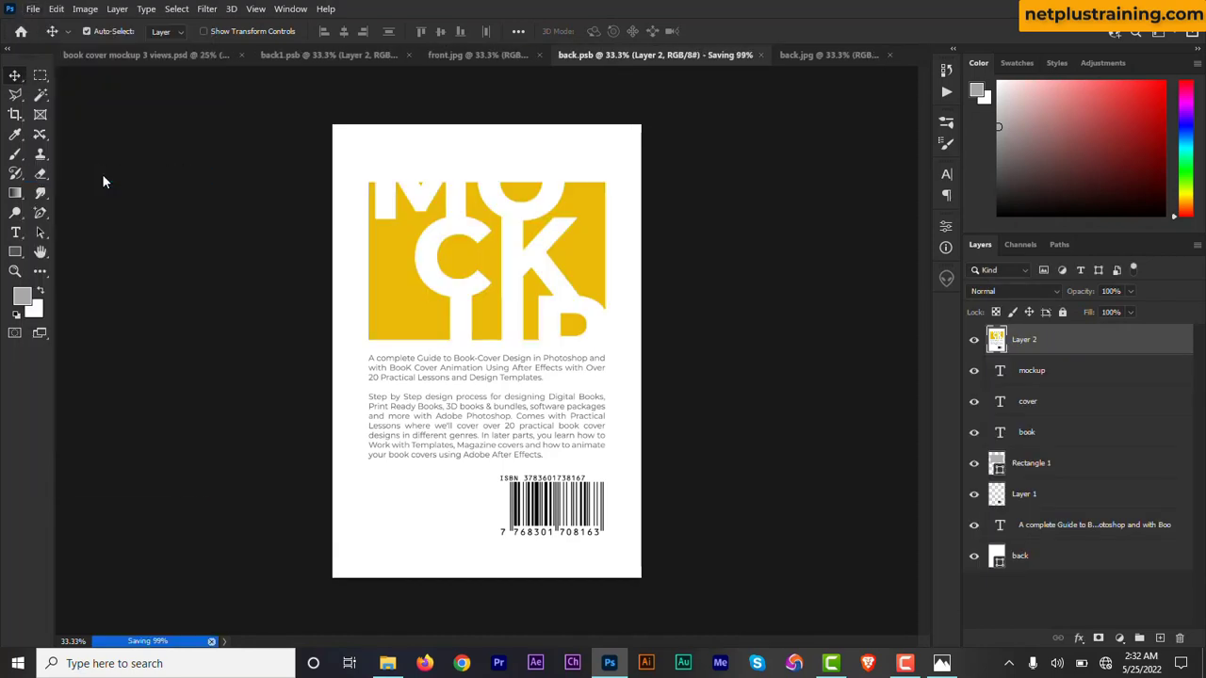
{"action": "left_click", "coordinate": [186, 54]}
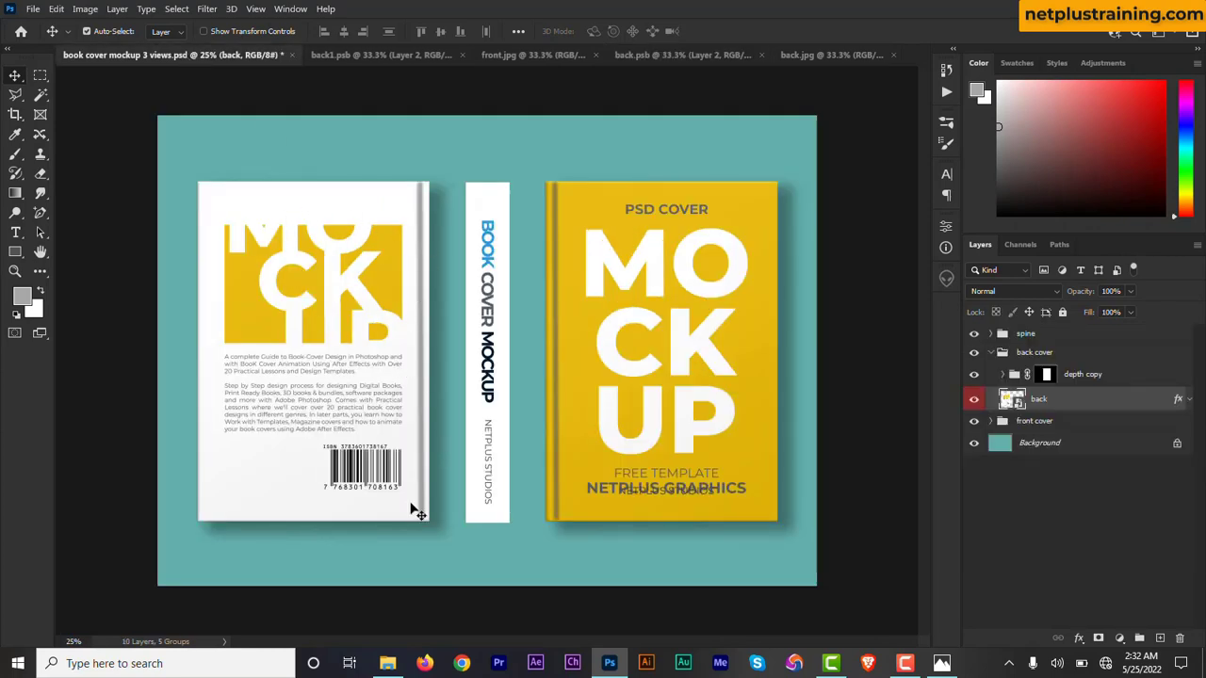
Collapse the back cover group, then open the spine smart object for editing together with the spine.png image.
{"action": "left_click", "coordinate": [991, 352]}
{"action": "left_click", "coordinate": [991, 335]}
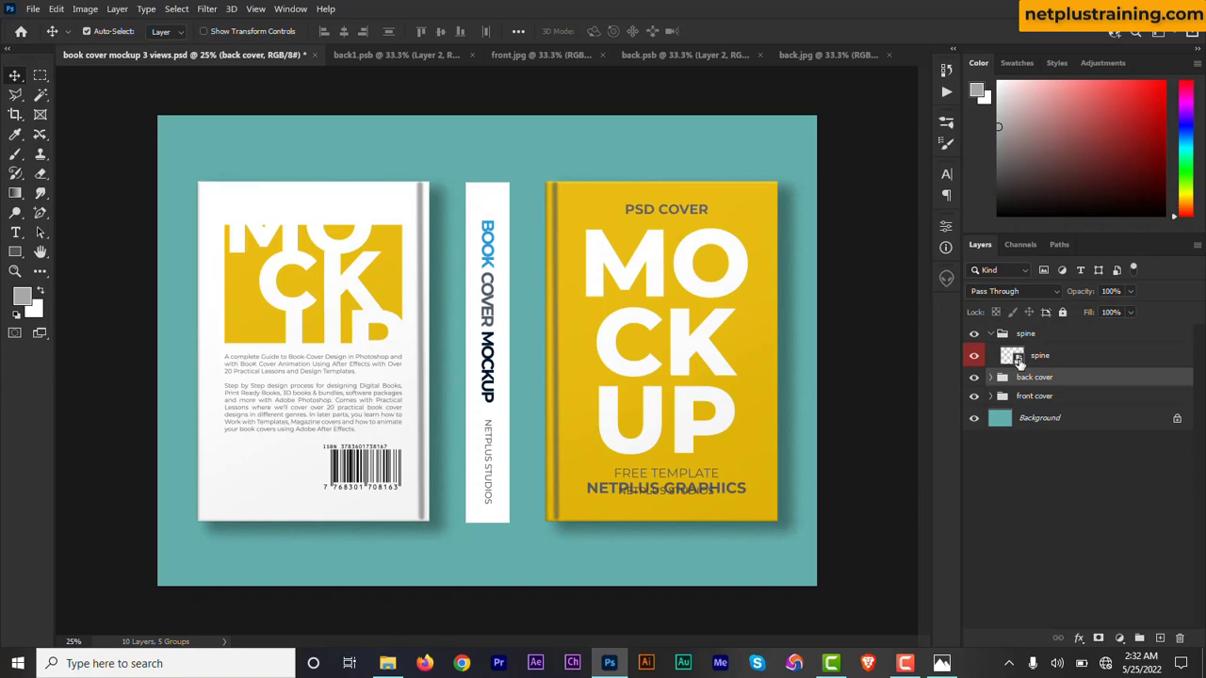
{"action": "double_click", "coordinate": [1013, 356]}
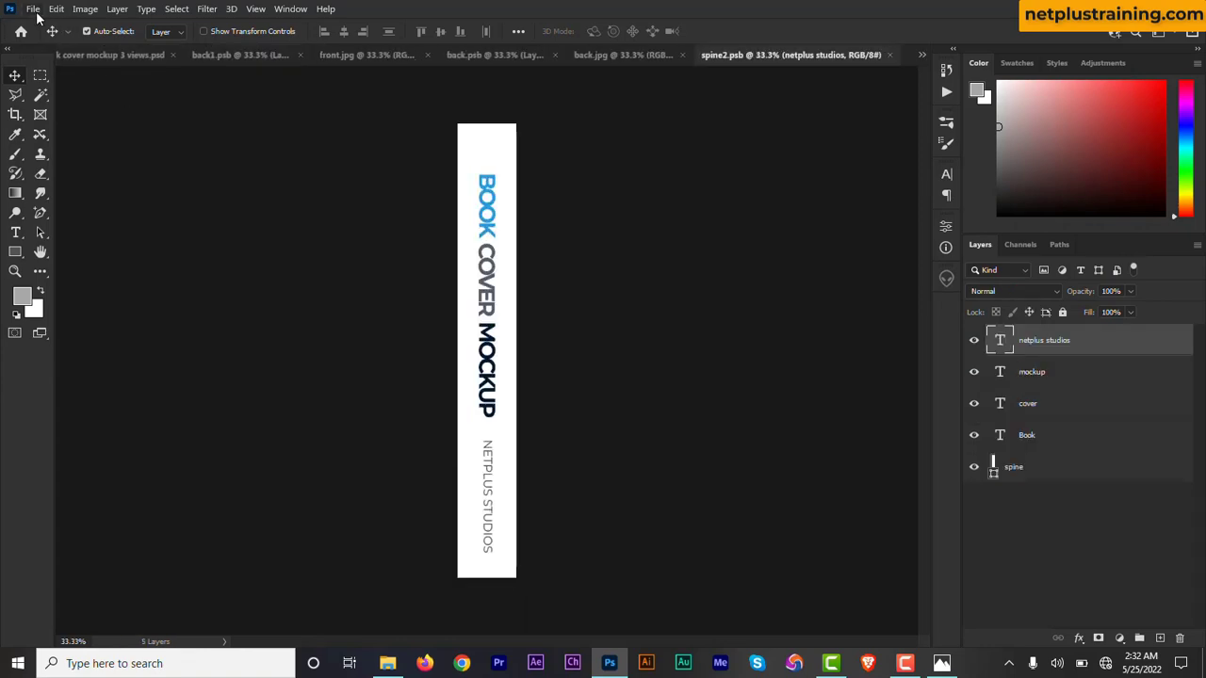
{"action": "left_click", "coordinate": [33, 9]}
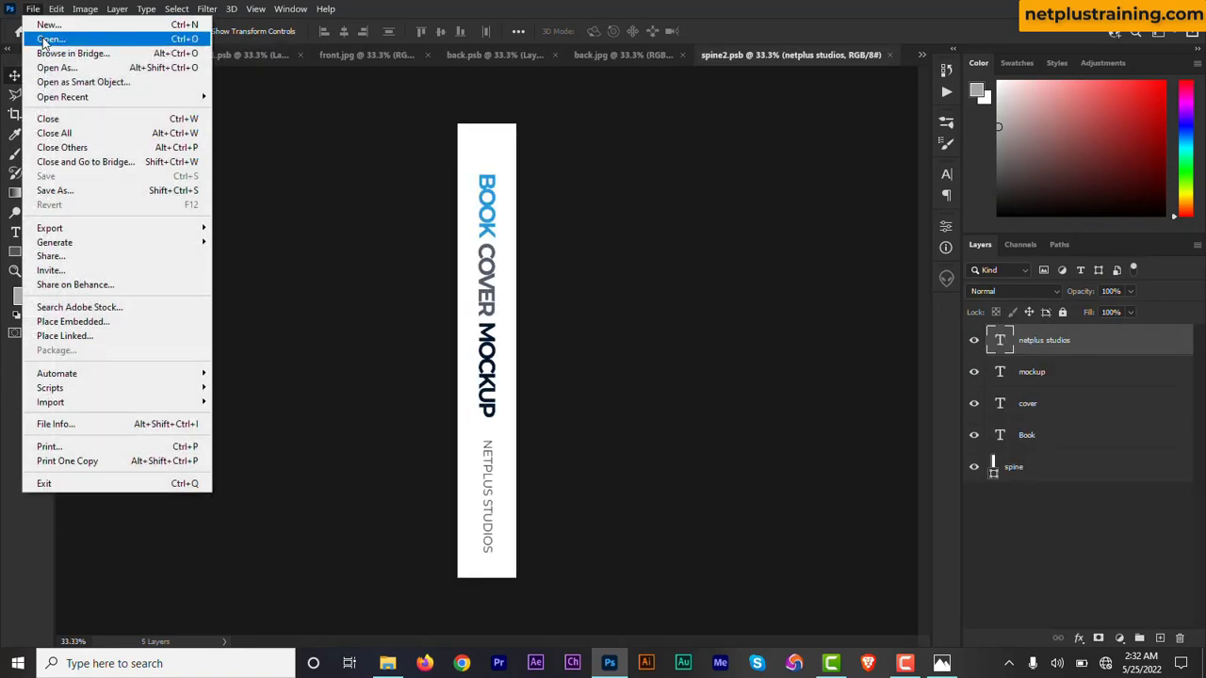
{"action": "left_click", "coordinate": [43, 39]}
{"action": "left_click", "coordinate": [172, 222]}
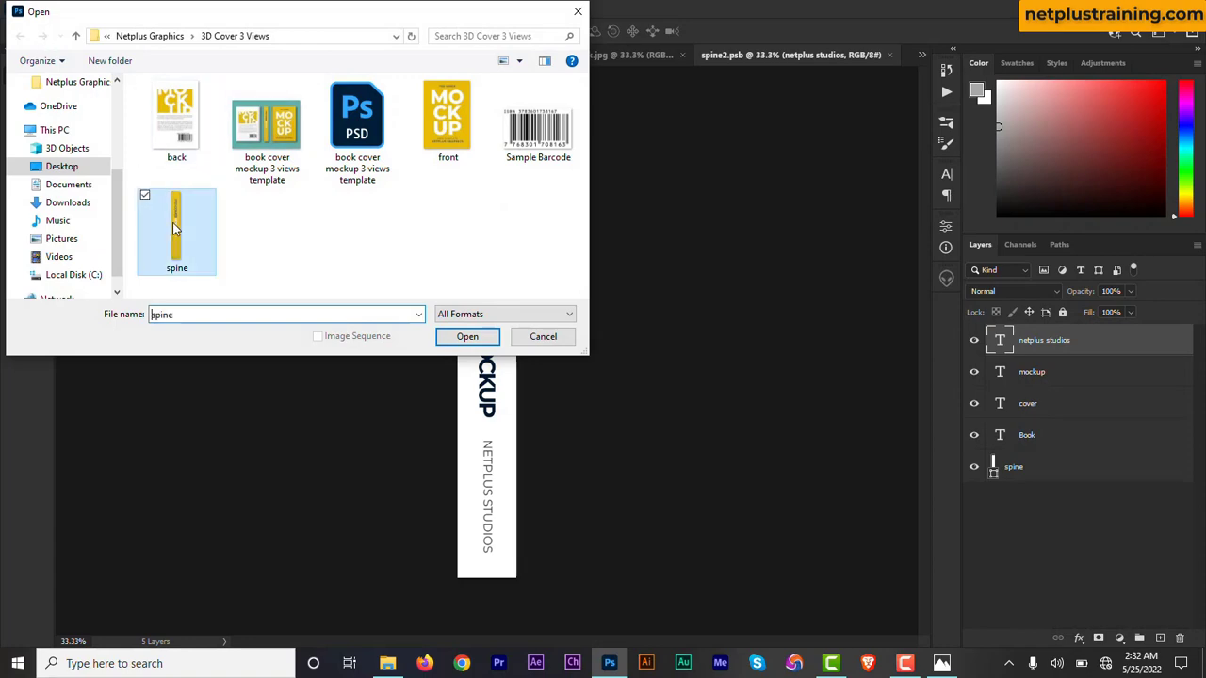
{"action": "double_click", "coordinate": [173, 223]}
Copy the spine.png artwork over the canvas of spine2.psb and save it to update the mockup.
{"action": "left_click_drag", "start_coordinate": [541, 242], "coordinate": [675, 65]}
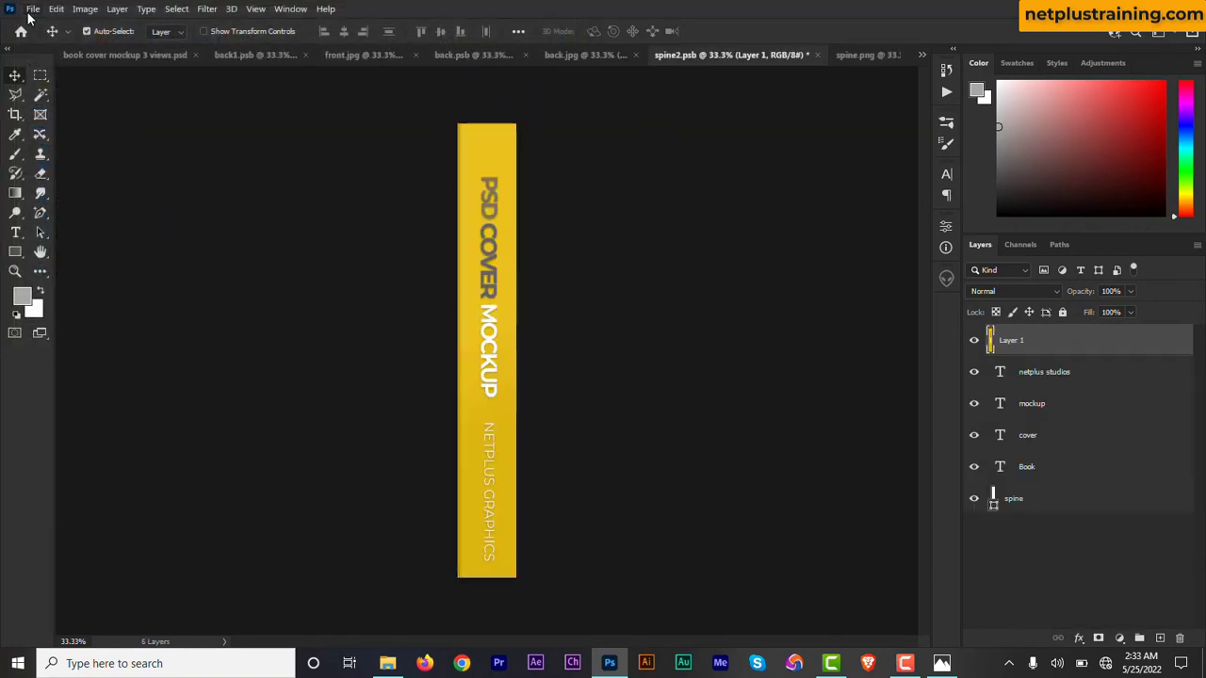
{"action": "left_click", "coordinate": [28, 12]}
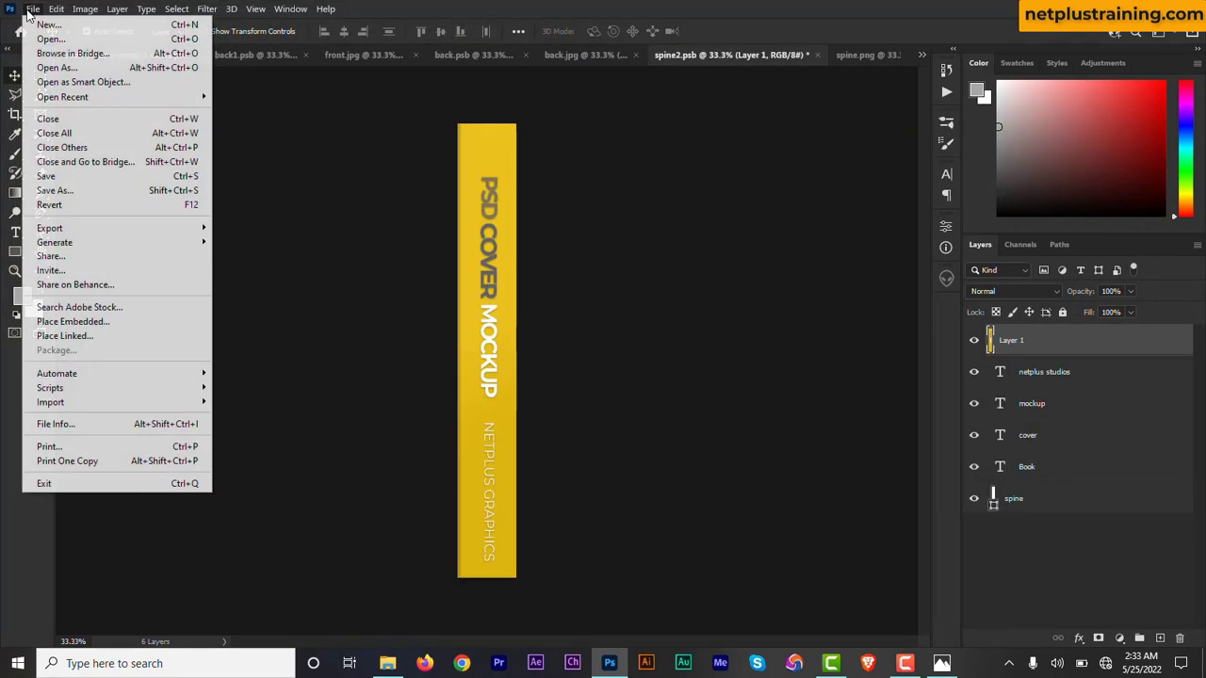
{"action": "left_click", "coordinate": [64, 179]}
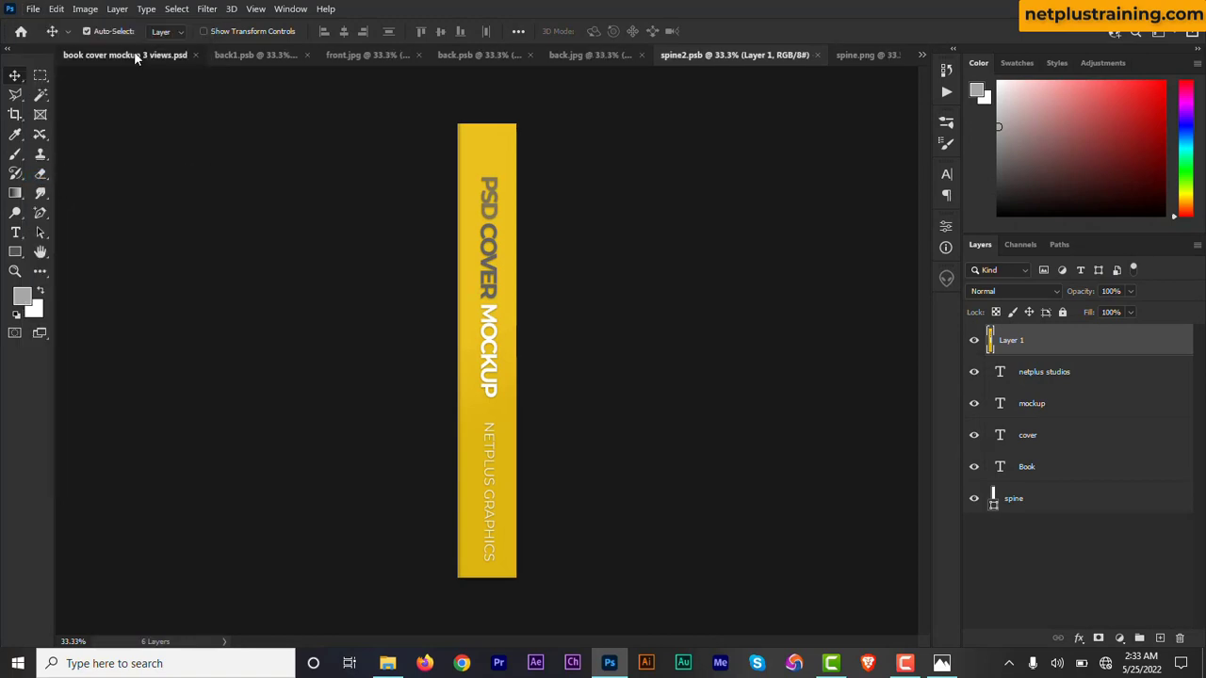
{"action": "left_click", "coordinate": [132, 54]}
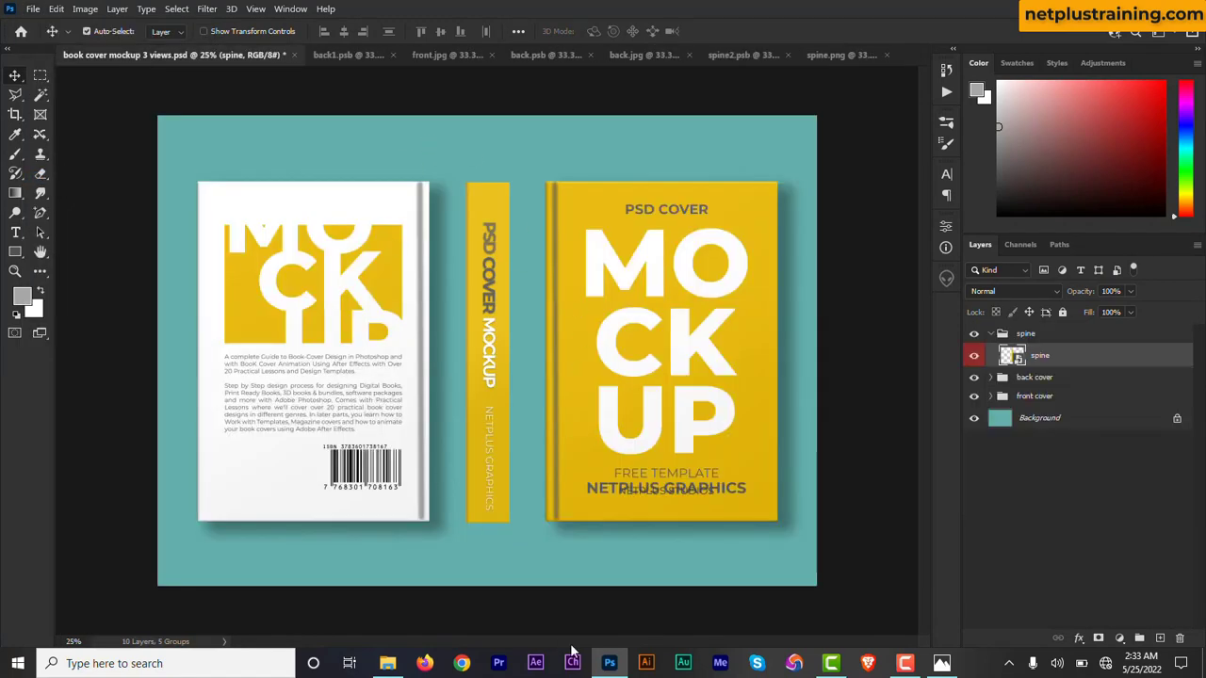